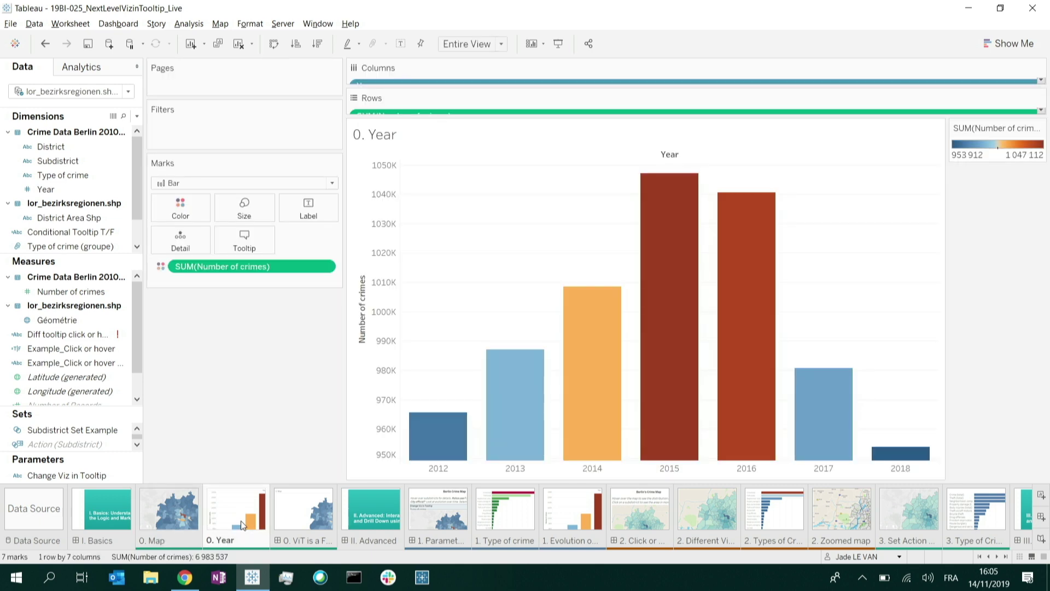
On the 0. Map sheet, embed the 0. Year sheet in the tooltip on a new line below Number of crimes
{"action": "left_click", "coordinate": [153, 523]}
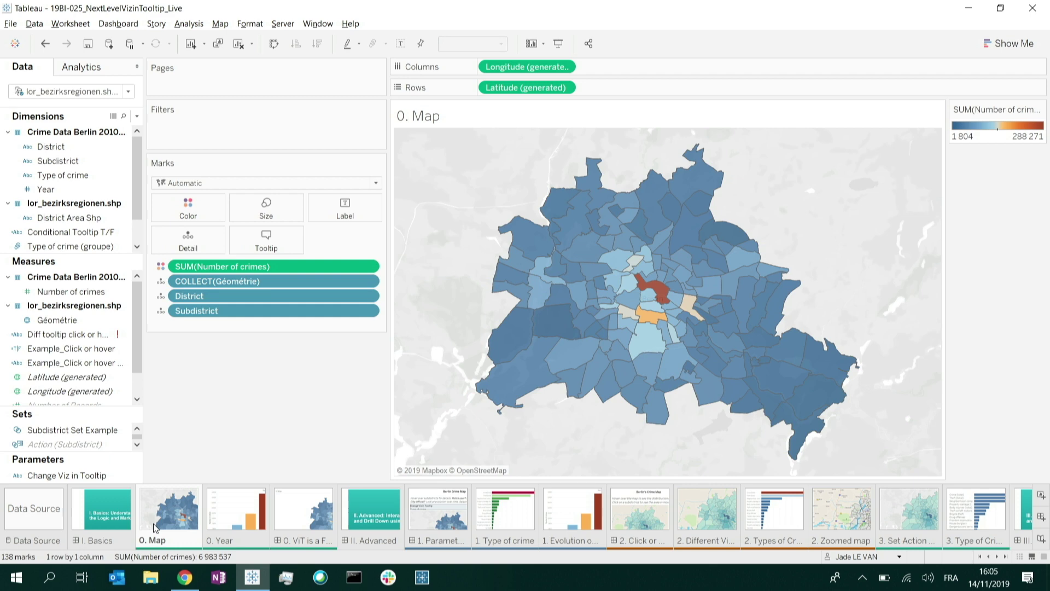
{"action": "left_click", "coordinate": [270, 241]}
{"action": "left_click", "coordinate": [760, 108]}
{"action": "left_click", "coordinate": [747, 114]}
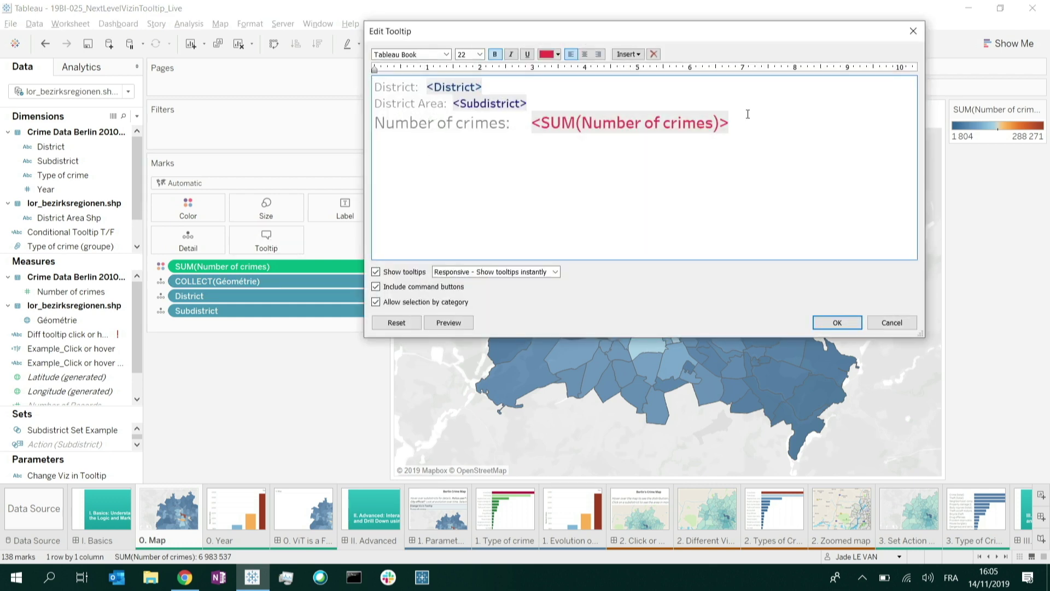
{"action": "key", "text": "Return"}
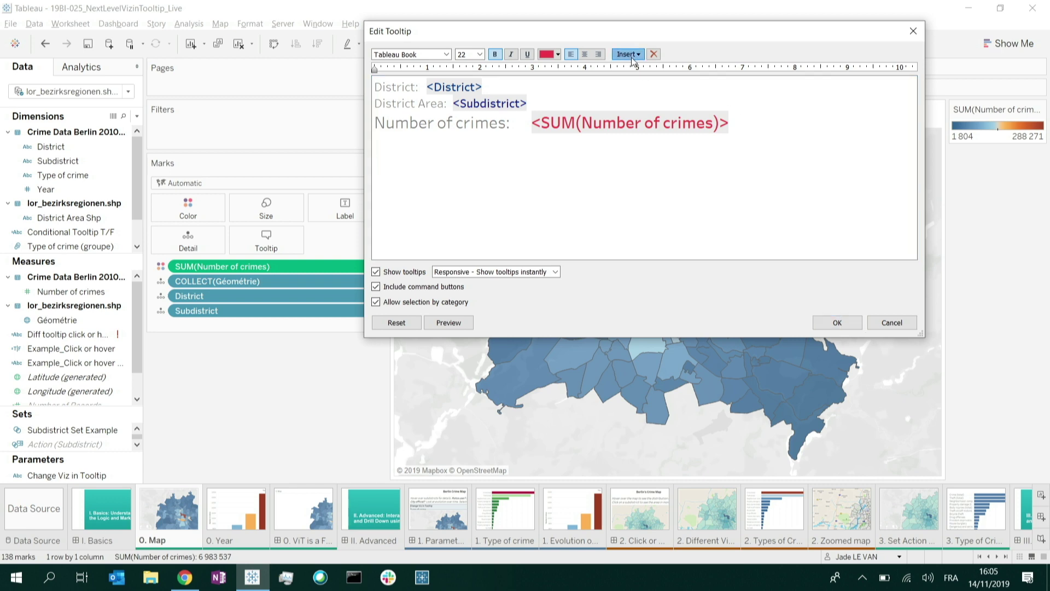
{"action": "left_click", "coordinate": [628, 53]}
{"action": "mouse_move", "coordinate": [755, 70]}
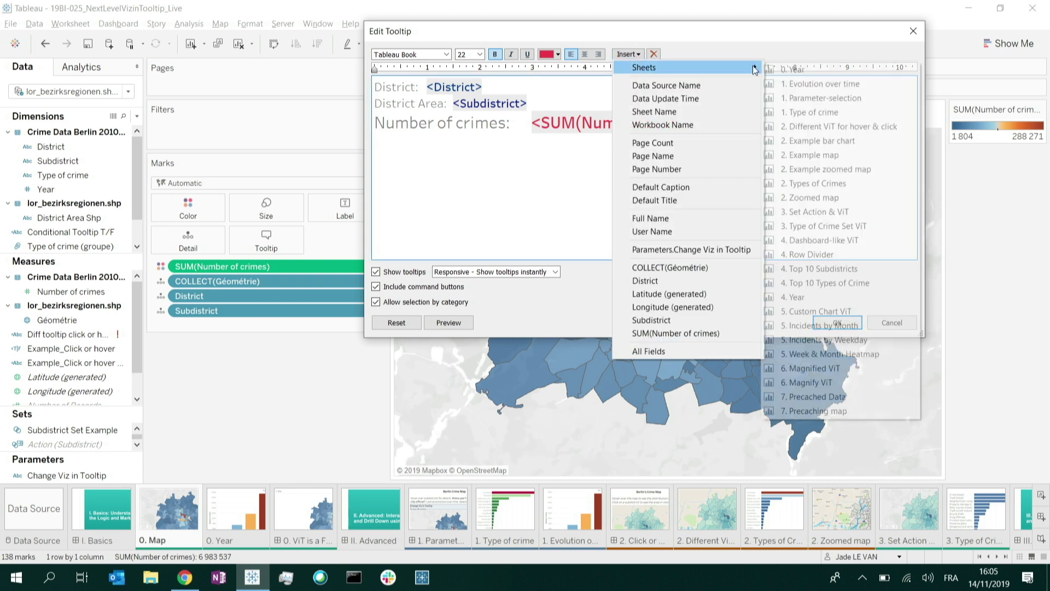
{"action": "left_click", "coordinate": [792, 69]}
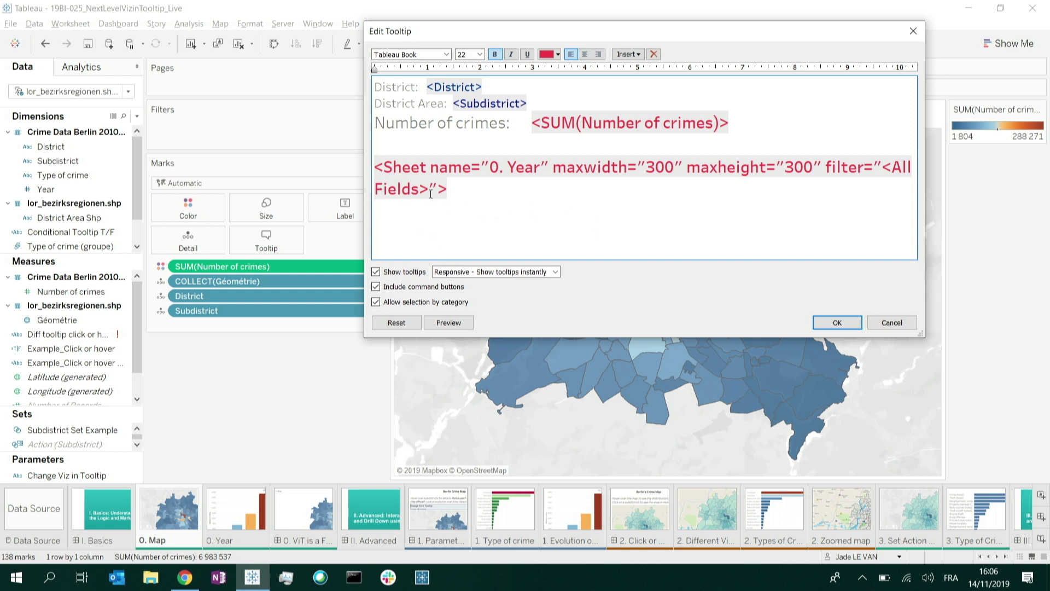
{"action": "left_click_drag", "start_coordinate": [431, 192], "coordinate": [374, 190]}
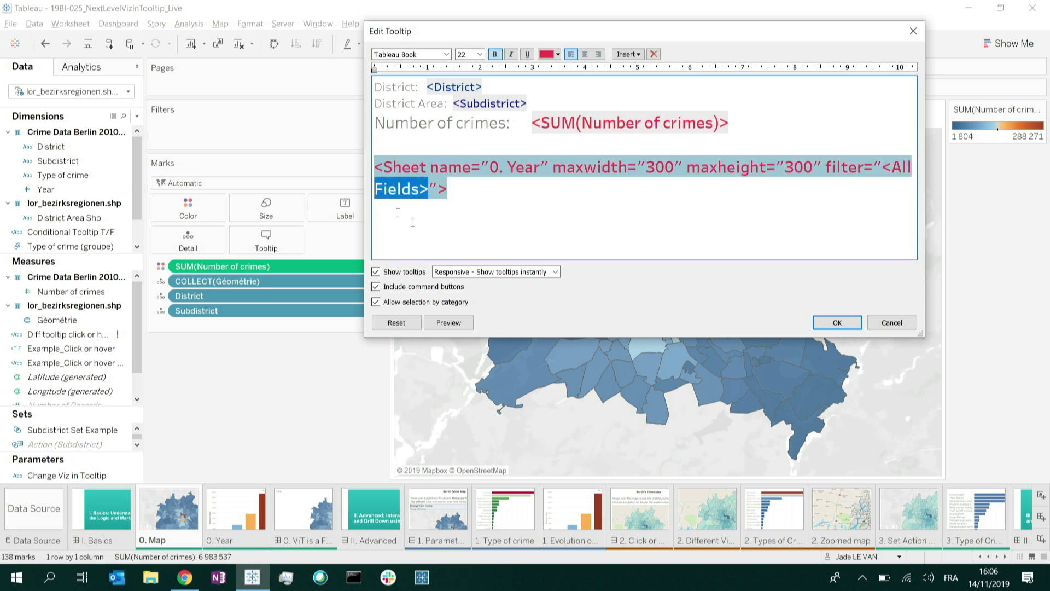
{"action": "left_click", "coordinate": [834, 323]}
{"action": "mouse_move", "coordinate": [656, 294]}
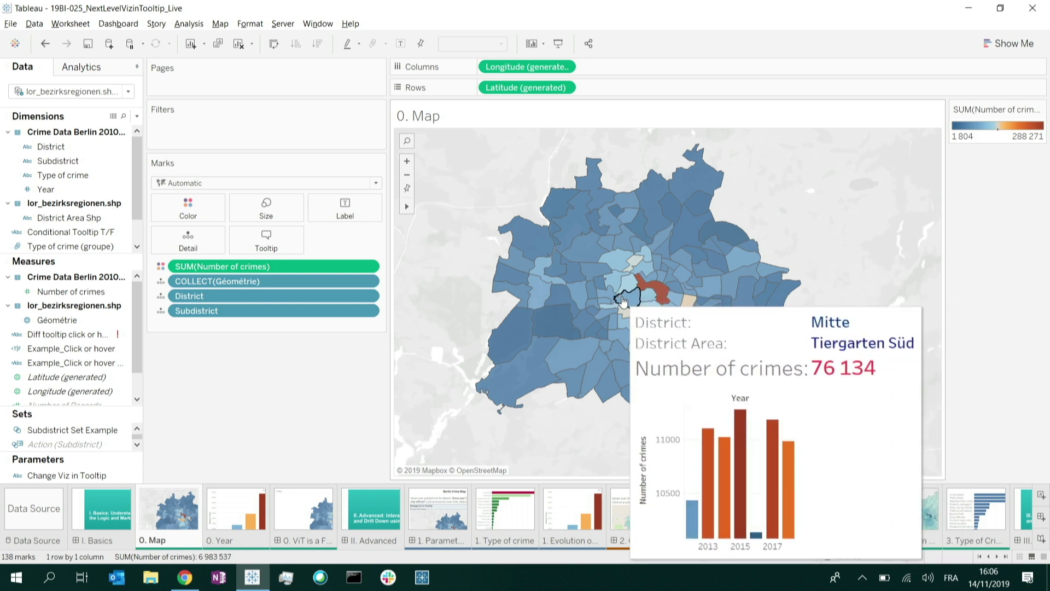
Change the embedded 0. Year sheet's filter from <All Fields> to an empty filter=""
{"action": "left_click", "coordinate": [265, 239]}
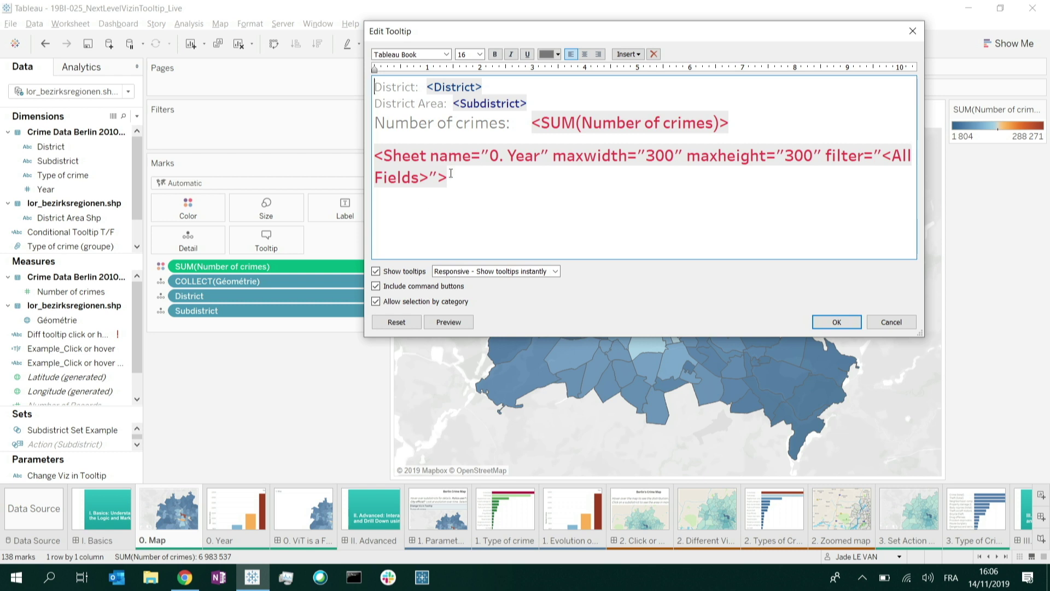
{"action": "triple_click", "coordinate": [427, 177]}
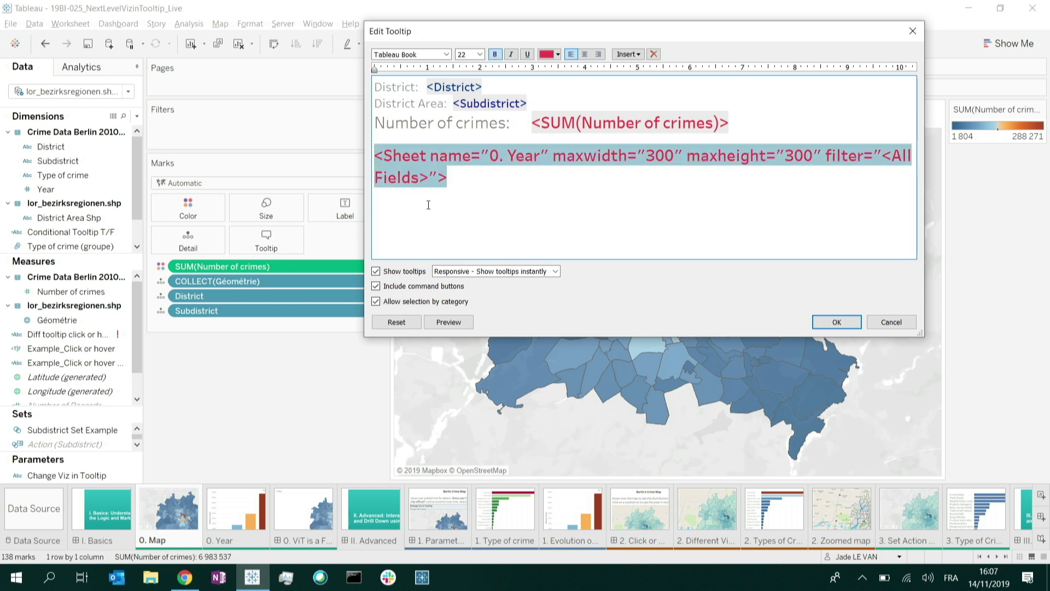
{"action": "key", "text": "BackSpace"}
{"action": "key", "text": "BackSpace"}
{"action": "key", "text": "BackSpace"}
{"action": "key", "text": "BackSpace"}
{"action": "key", "text": "BackSpace"}
{"action": "key", "text": "BackSpace"}
{"action": "key", "text": "BackSpace"}
{"action": "key", "text": "BackSpace"}
{"action": "key", "text": "BackSpace"}
{"action": "key", "text": "BackSpace"}
{"action": "key", "text": "BackSpace"}
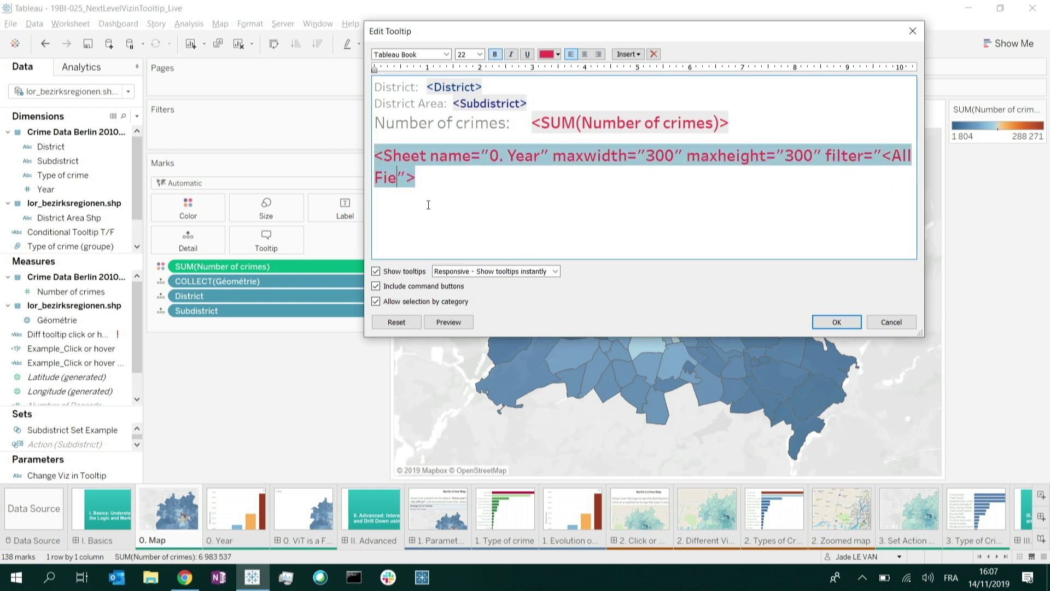
{"action": "key", "text": "BackSpace"}
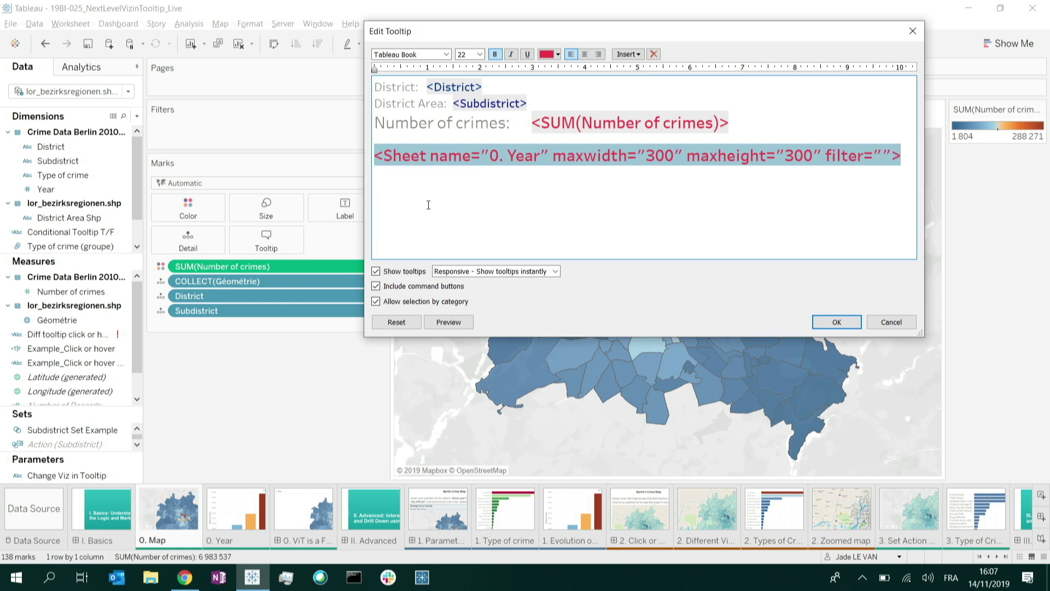
{"action": "type", "text": "\""}
{"action": "left_click", "coordinate": [837, 322]}
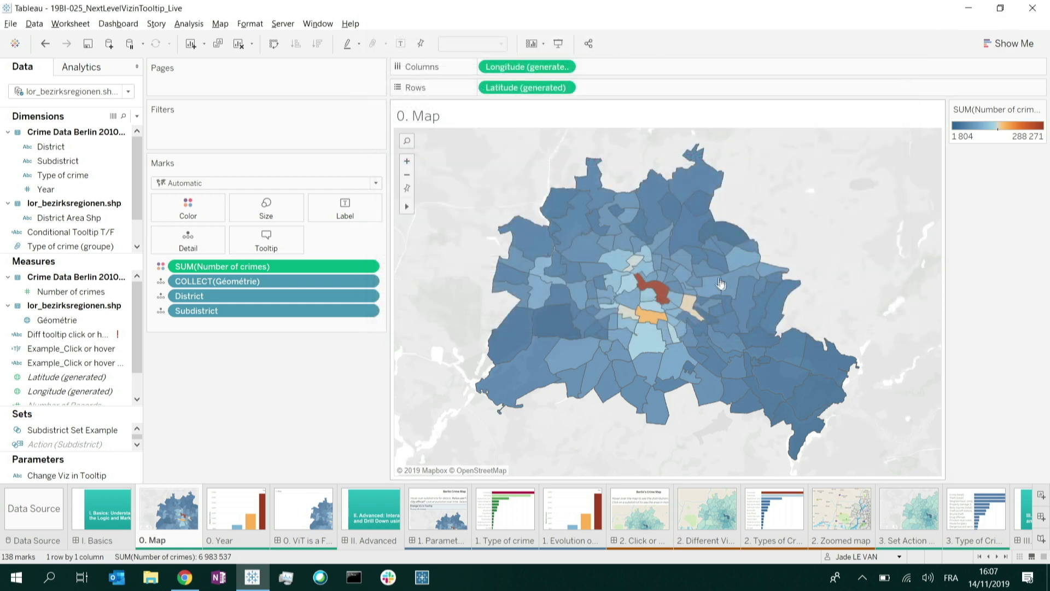
{"action": "mouse_move", "coordinate": [648, 298]}
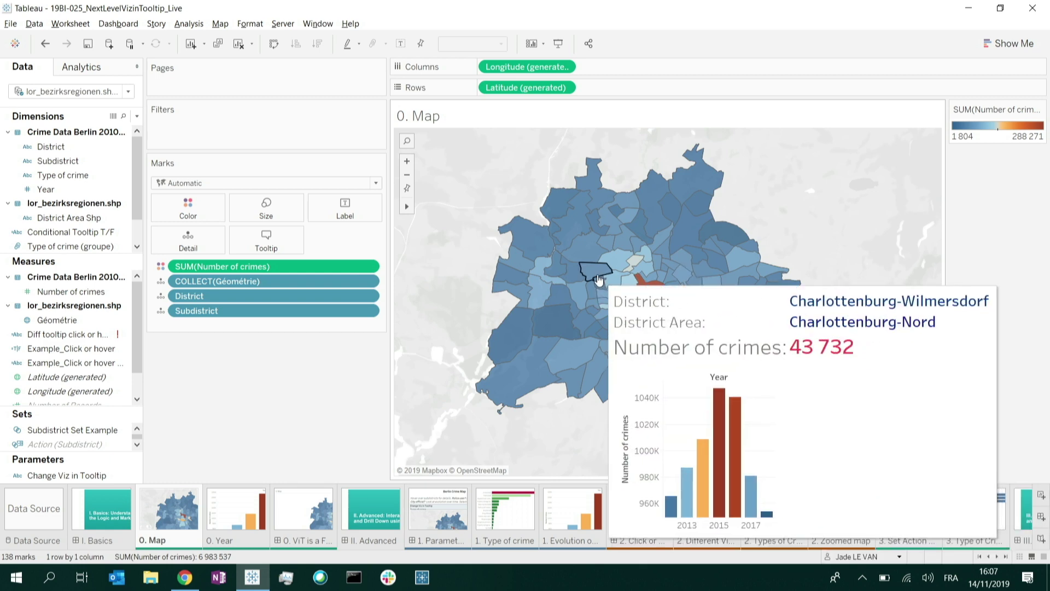
{"action": "mouse_move", "coordinate": [636, 257]}
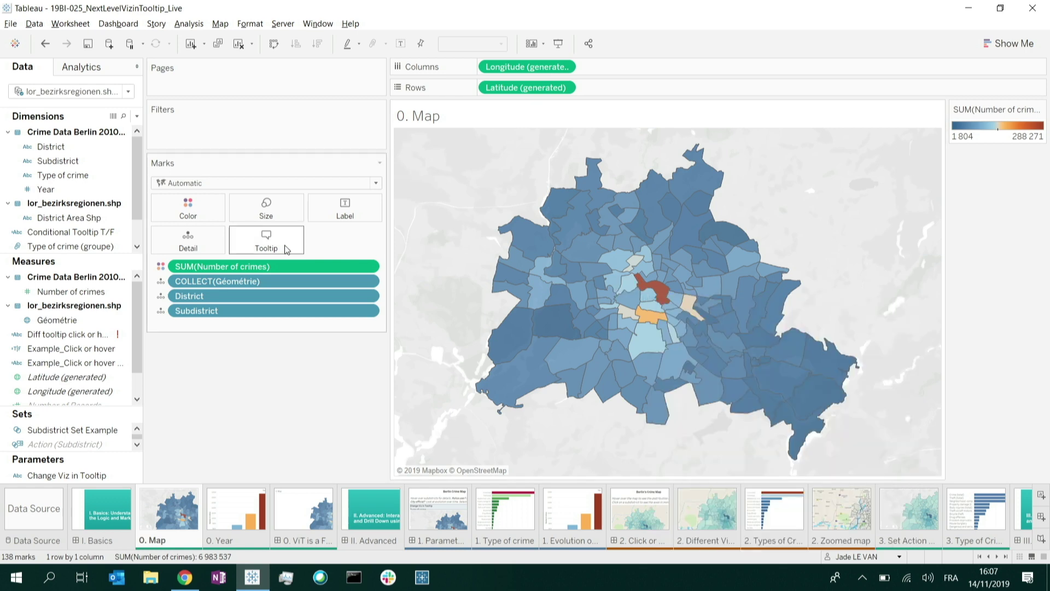
Insert District as the filter of the tooltip's embedded 0. Year sheet
{"action": "left_click", "coordinate": [266, 240]}
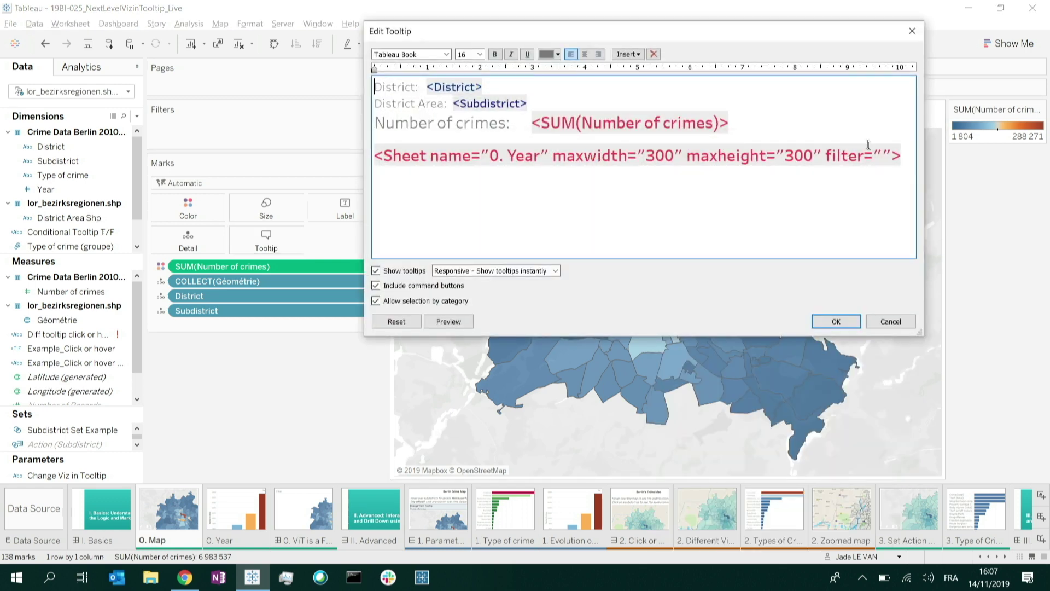
{"action": "triple_click", "coordinate": [881, 157]}
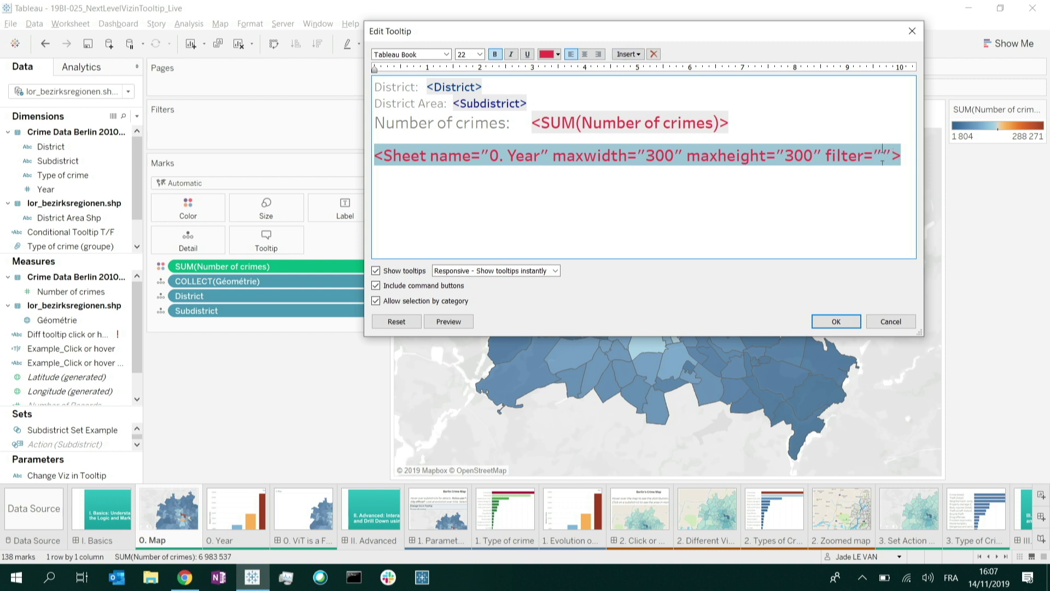
{"action": "left_click", "coordinate": [629, 54]}
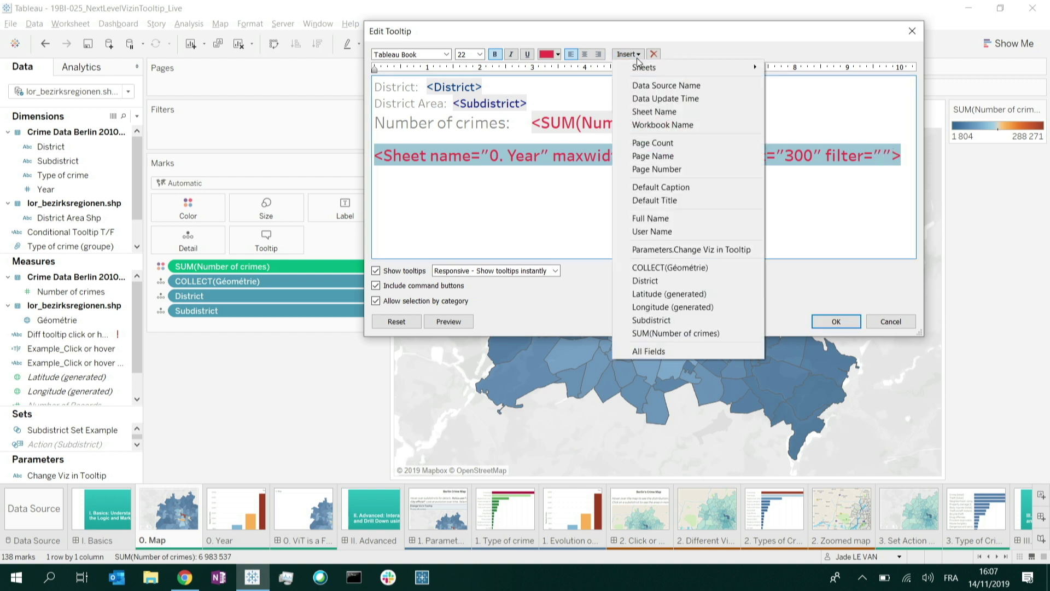
{"action": "left_click", "coordinate": [663, 279]}
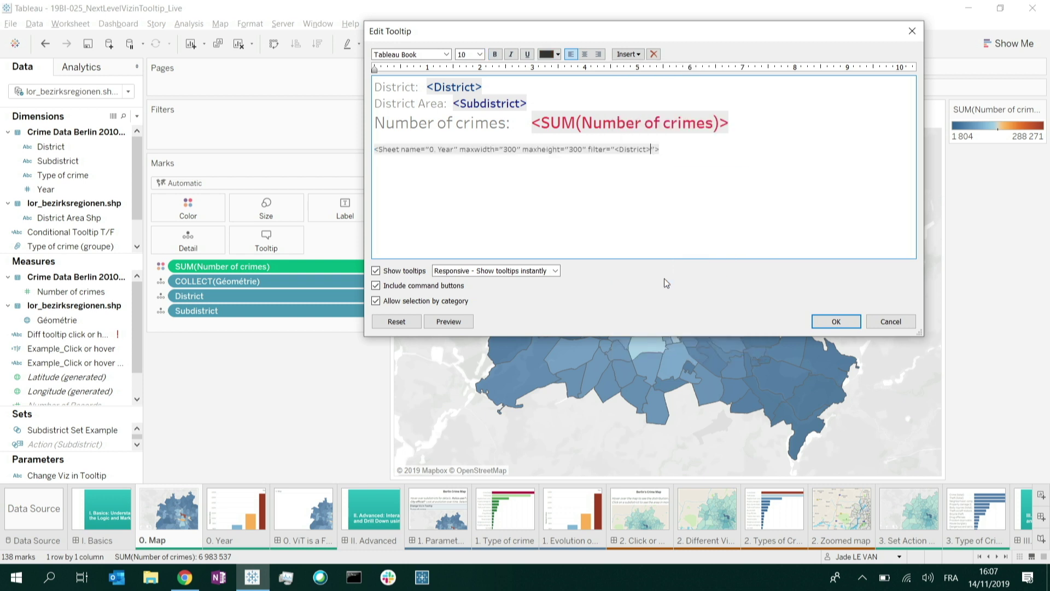
Set the embedded sheet line's font size to 22 and apply the tooltip
{"action": "left_click_drag", "start_coordinate": [674, 145], "coordinate": [585, 138]}
{"action": "left_click", "coordinate": [638, 176]}
{"action": "left_click_drag", "start_coordinate": [686, 160], "coordinate": [449, 136]}
{"action": "left_click", "coordinate": [480, 54]}
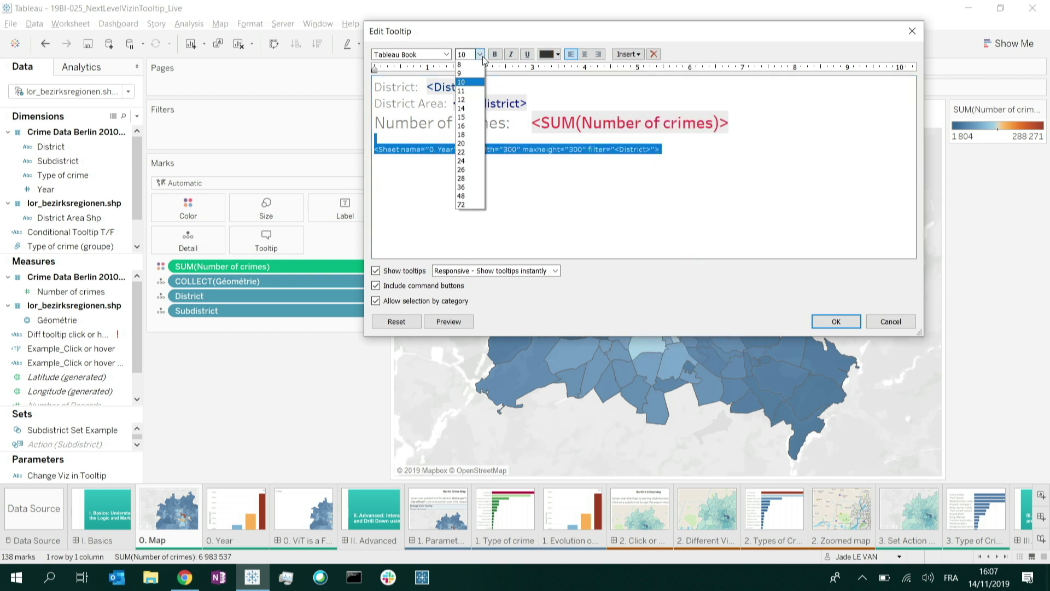
{"action": "left_click", "coordinate": [464, 142]}
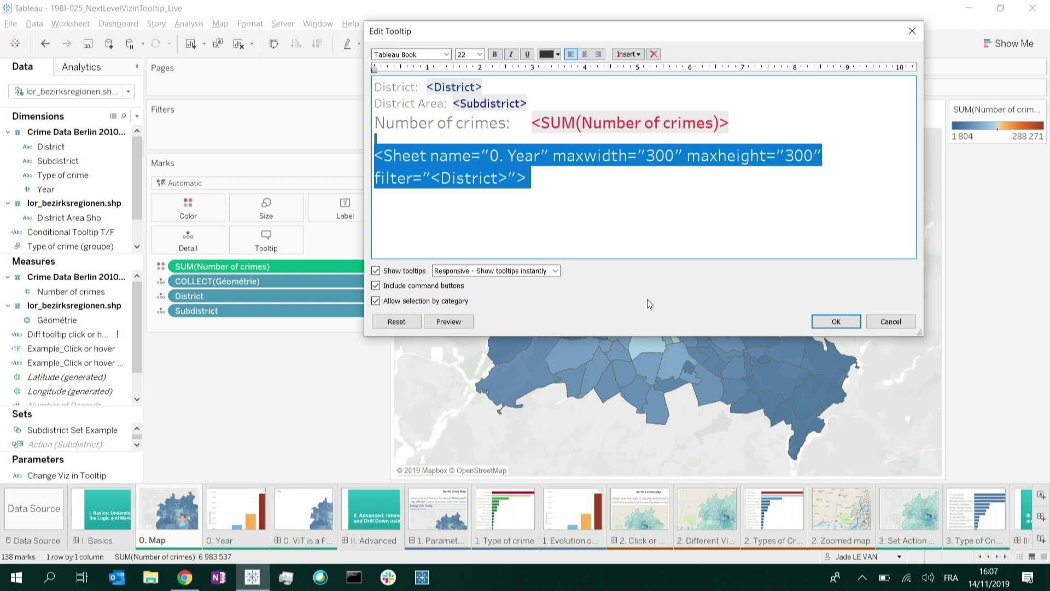
{"action": "left_click", "coordinate": [835, 321]}
{"action": "mouse_move", "coordinate": [693, 301]}
{"action": "mouse_move", "coordinate": [831, 376]}
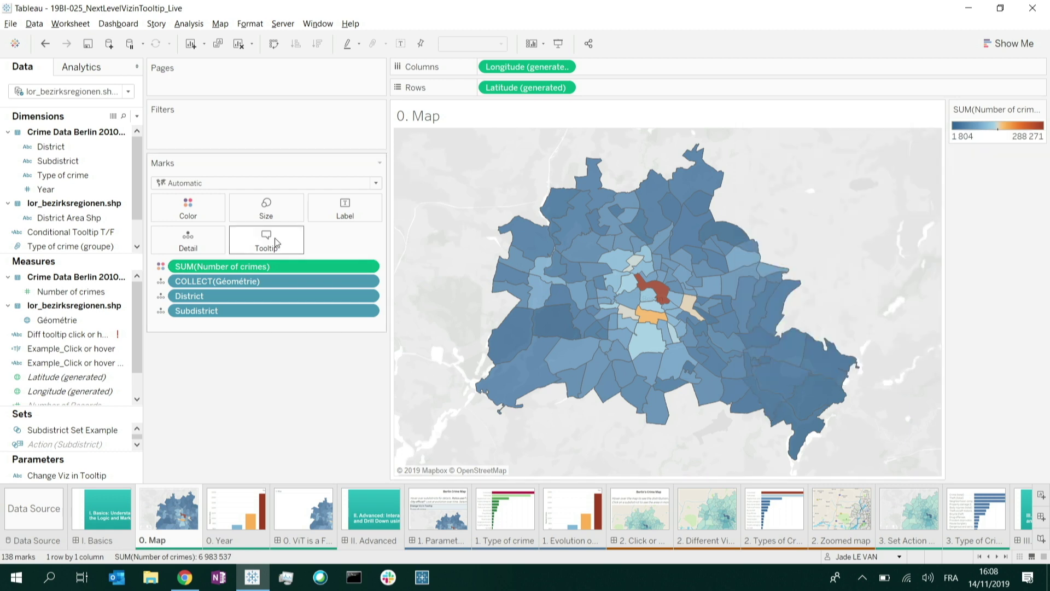
Replace <District> with <All Fields> in the embedded Year sheet's filter
{"action": "left_click", "coordinate": [276, 243]}
{"action": "left_click_drag", "start_coordinate": [507, 179], "coordinate": [441, 177]}
{"action": "left_click_drag", "start_coordinate": [507, 180], "coordinate": [472, 179]}
{"action": "left_click", "coordinate": [504, 182]}
{"action": "key", "text": "BackSpace"}
{"action": "key", "text": "BackSpace"}
{"action": "key", "text": "BackSpace"}
{"action": "key", "text": "BackSpace"}
{"action": "key", "text": "BackSpace"}
{"action": "key", "text": "BackSpace"}
{"action": "key", "text": "BackSpace"}
{"action": "key", "text": "BackSpace"}
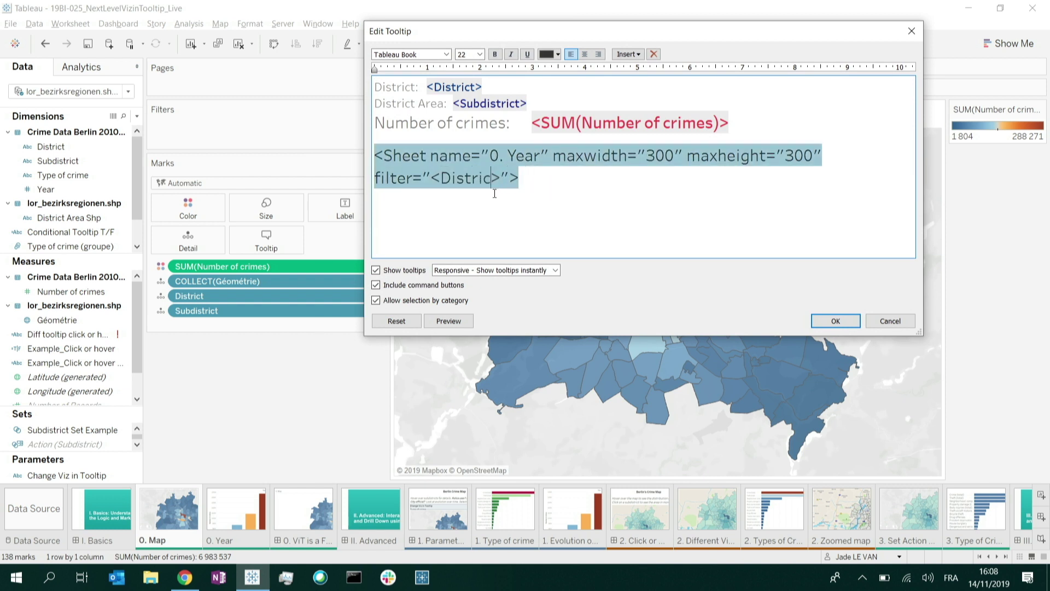
{"action": "type", "text": "All F"}
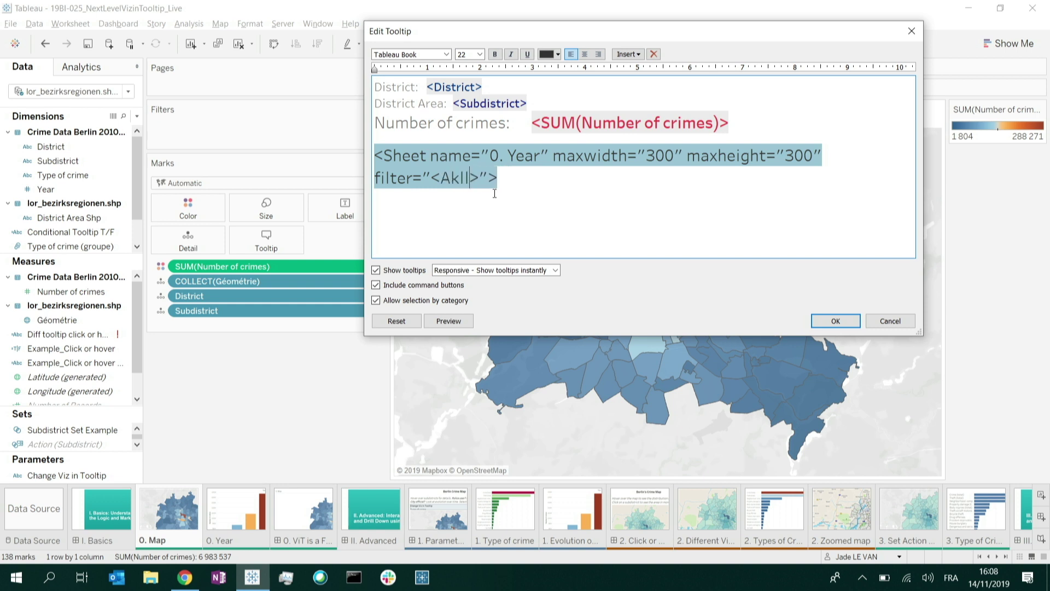
{"action": "type", "text": "iedls"}
{"action": "key", "text": "BackSpace"}
{"action": "key", "text": "BackSpace"}
{"action": "key", "text": "BackSpace"}
{"action": "type", "text": "lds"}
Change the embedded sheet's maxwidth from 300 to 500 and apply the tooltip
{"action": "left_click", "coordinate": [657, 154]}
{"action": "key", "text": "BackSpace"}
{"action": "type", "text": "5"}
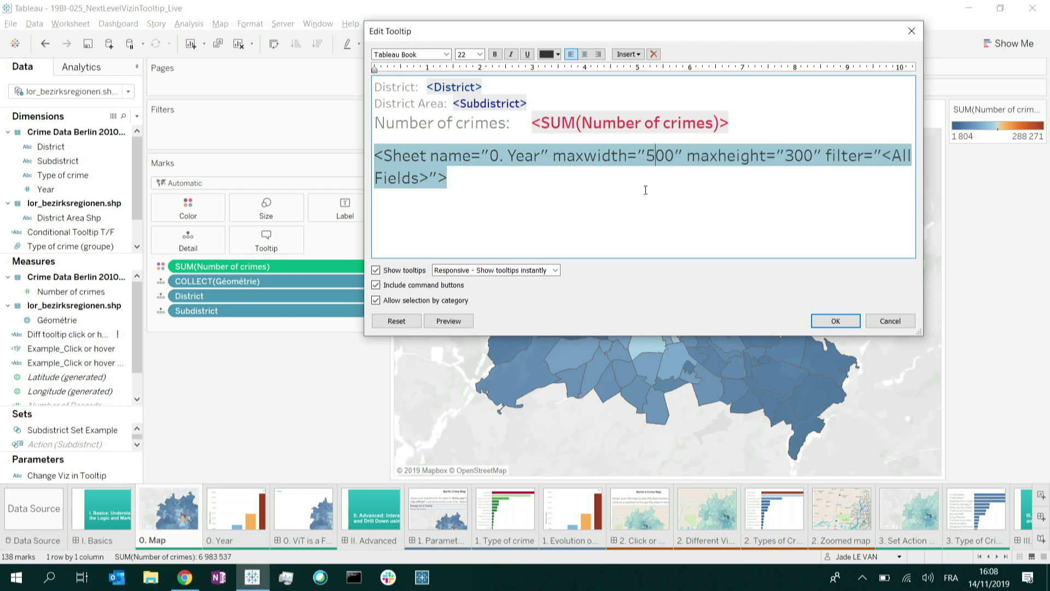
{"action": "left_click", "coordinate": [836, 321]}
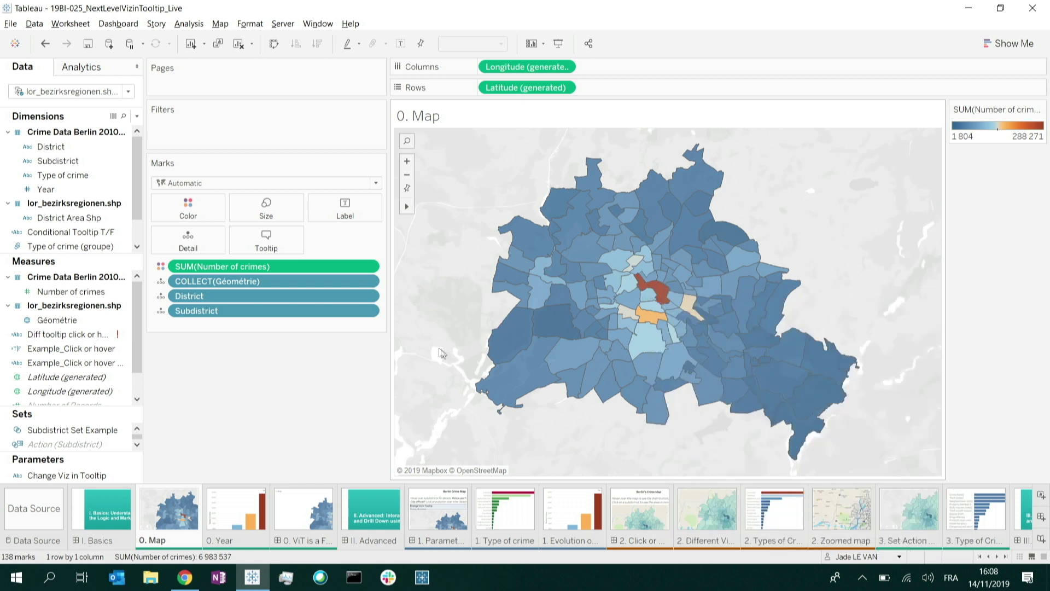
On the 0. ViT is a Filter Action dashboard, place the 0. Year chart below the map
{"action": "left_click", "coordinate": [301, 525]}
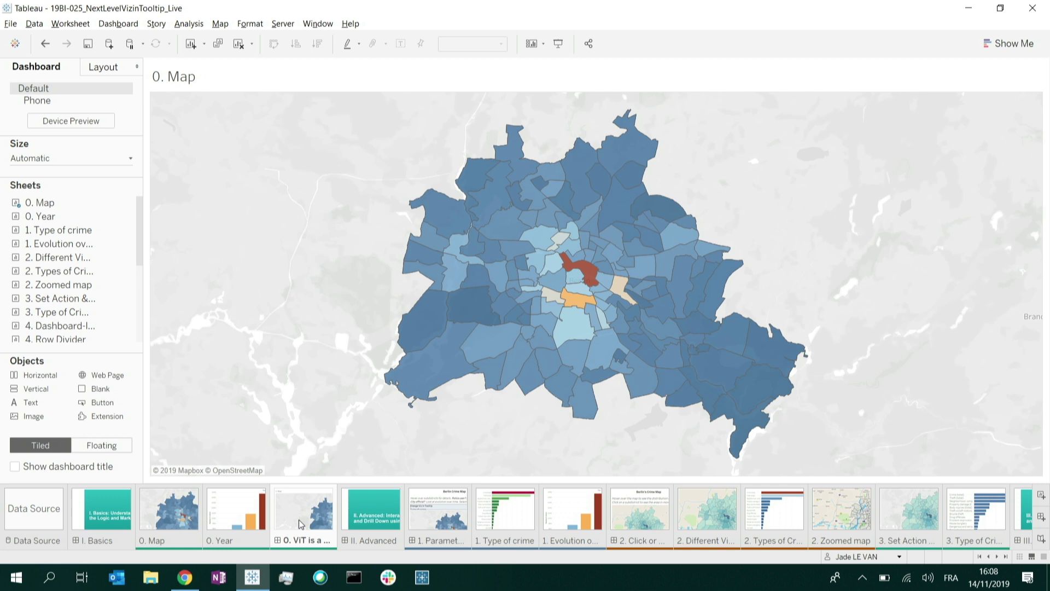
{"action": "mouse_move", "coordinate": [41, 221]}
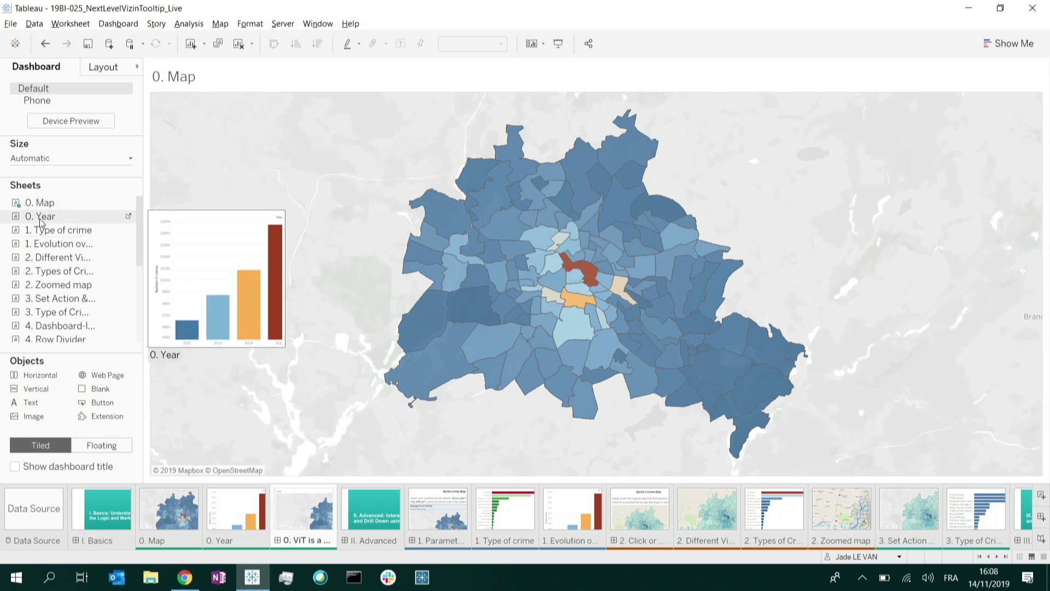
{"action": "left_click_drag", "start_coordinate": [41, 221], "coordinate": [398, 378]}
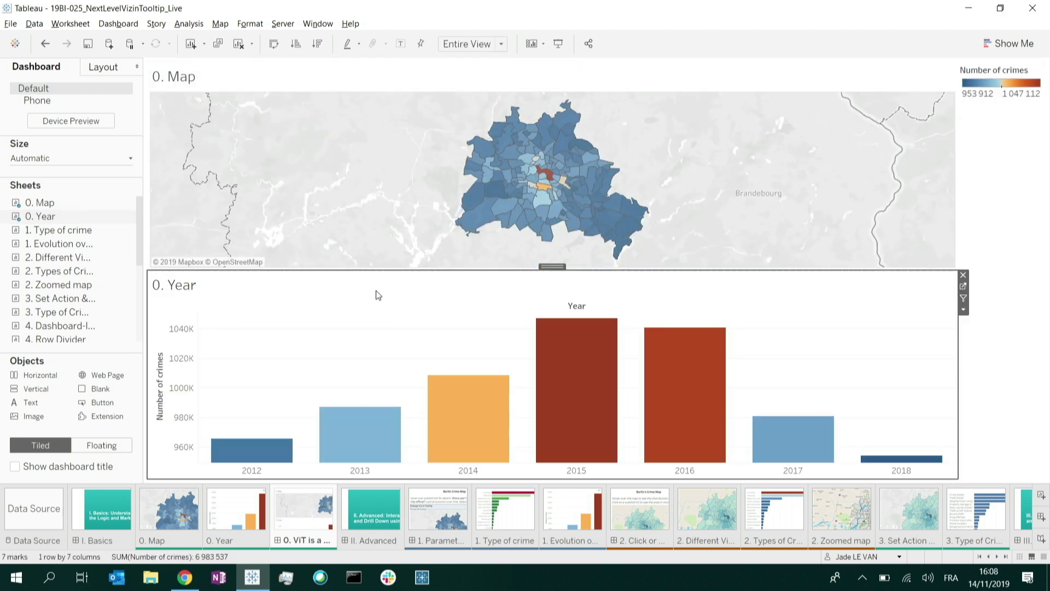
Select a map area to check its tooltip, clear the selection, then return to 0. Map
{"action": "left_click", "coordinate": [337, 150]}
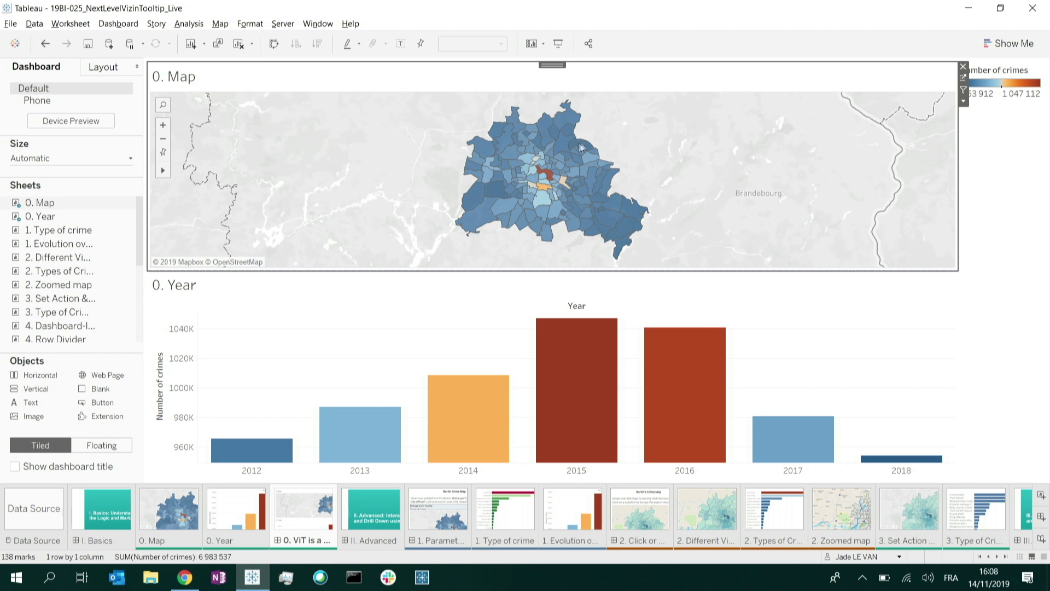
{"action": "mouse_move", "coordinate": [550, 175]}
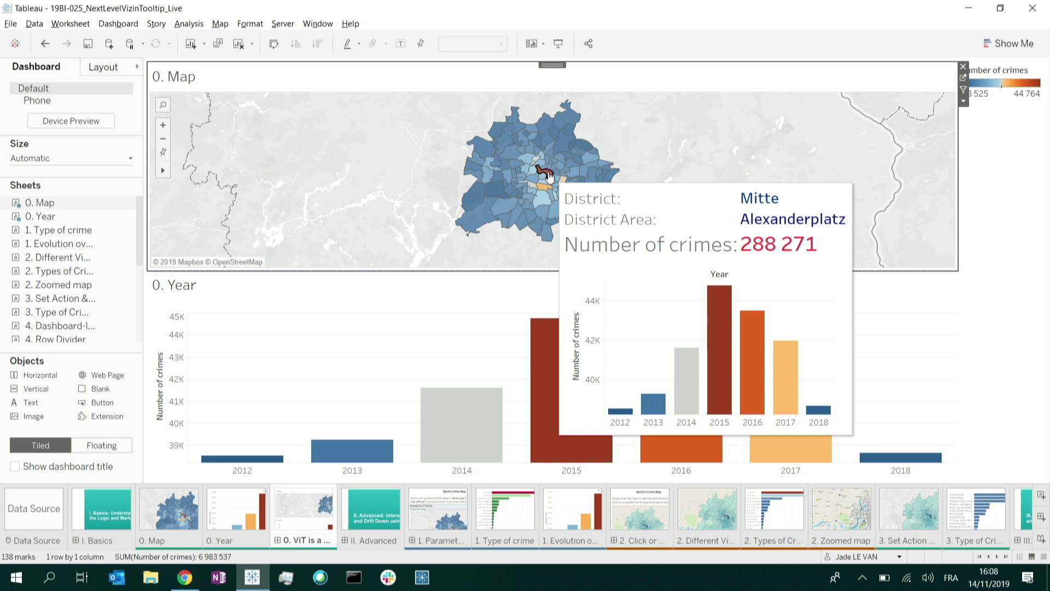
{"action": "left_click", "coordinate": [364, 141]}
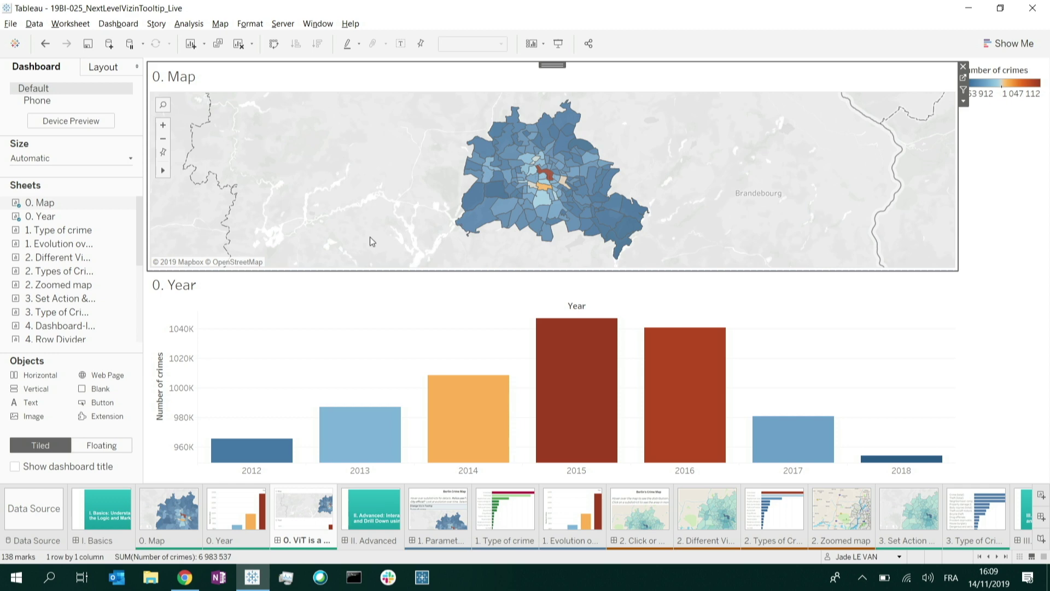
{"action": "left_click", "coordinate": [169, 509]}
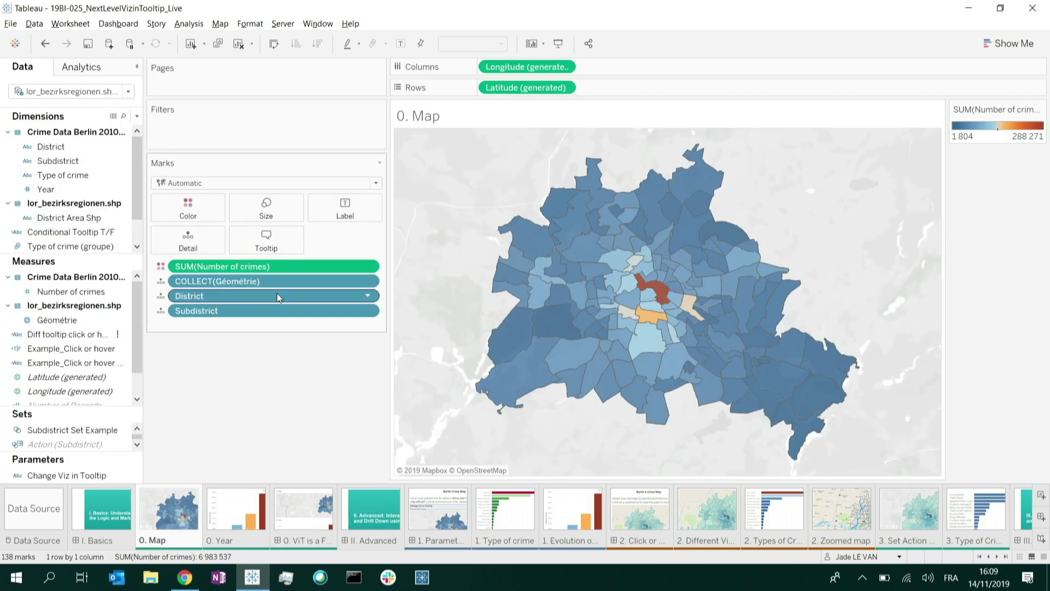
Strip maxwidth, maxheight and filter from the tooltip's 0. Year sheet tag, then open II. Advanced
{"action": "left_click", "coordinate": [266, 239]}
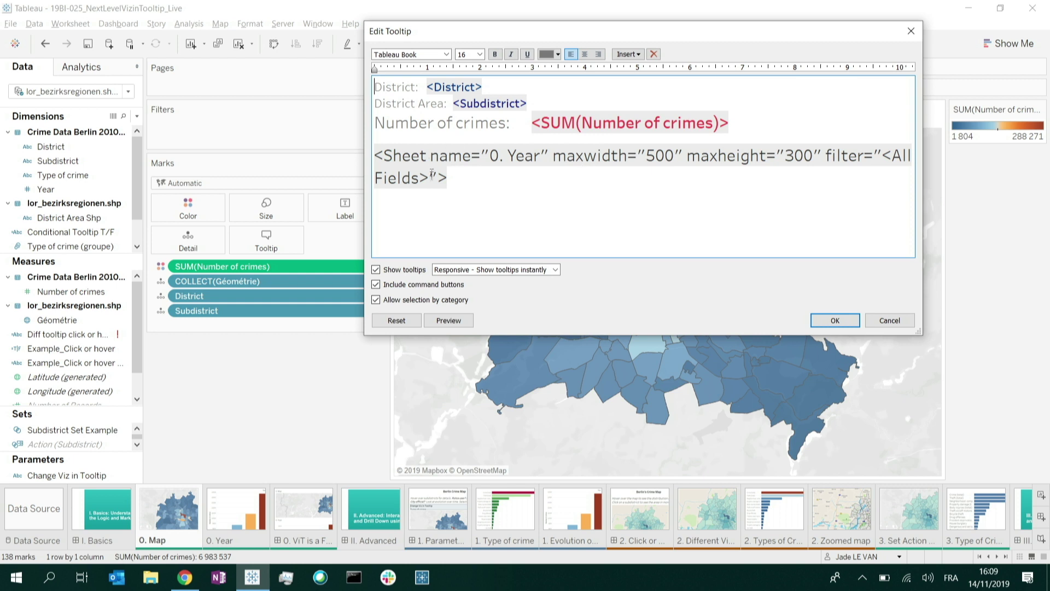
{"action": "triple_click", "coordinate": [432, 177]}
{"action": "left_click_drag", "start_coordinate": [432, 178], "coordinate": [553, 153]}
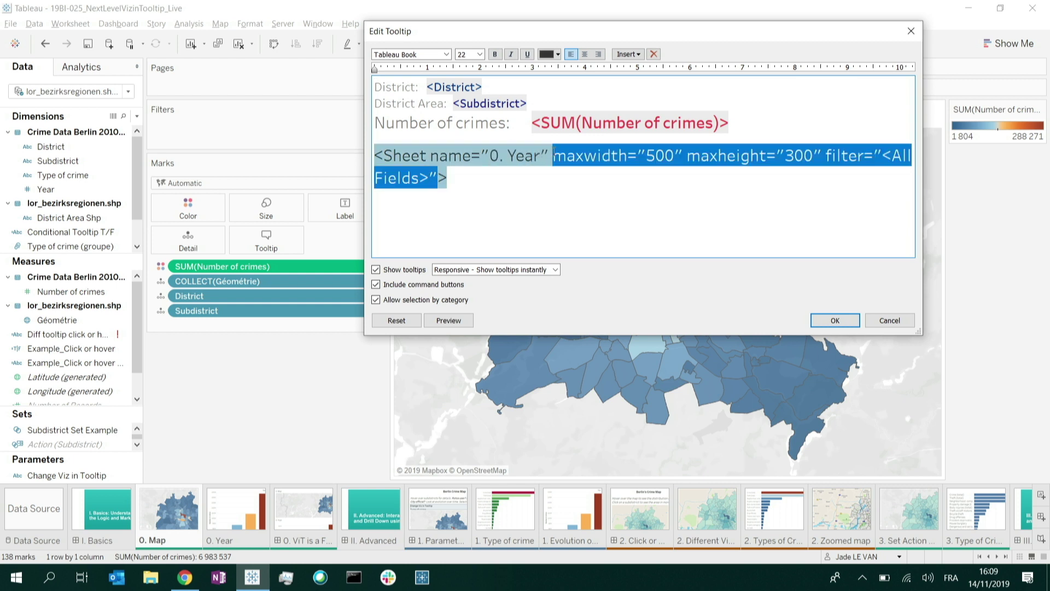
{"action": "key", "text": "BackSpace"}
{"action": "key", "text": "BackSpace"}
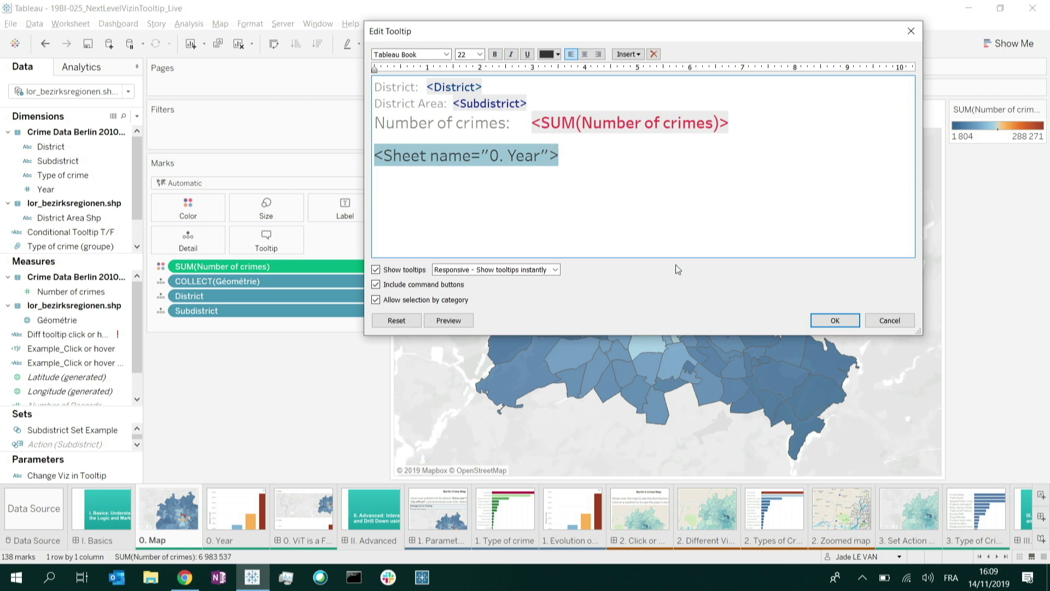
{"action": "left_click", "coordinate": [827, 322]}
{"action": "mouse_move", "coordinate": [670, 297]}
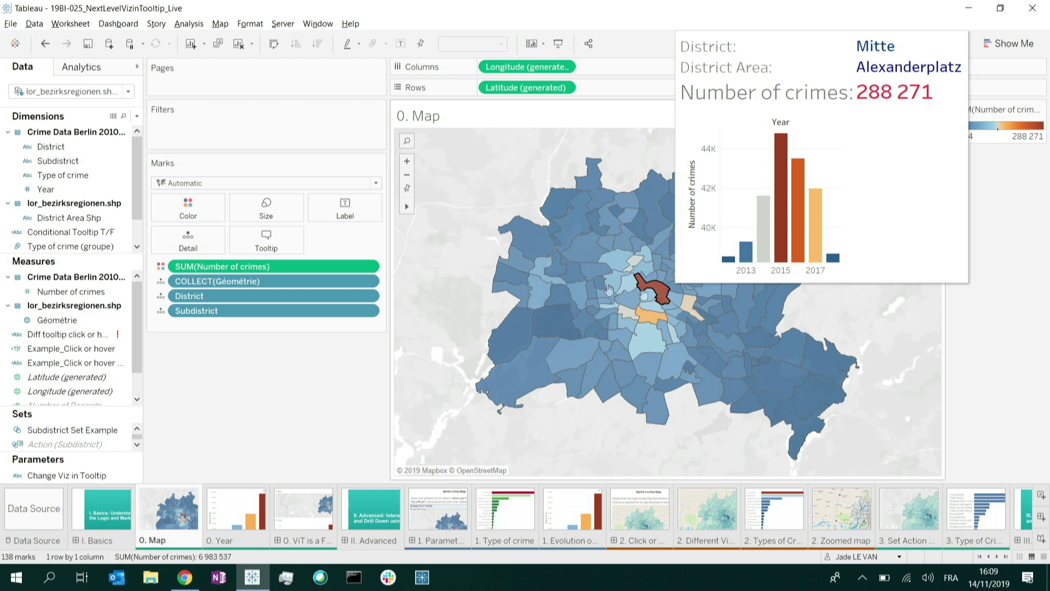
{"action": "left_click", "coordinate": [365, 520]}
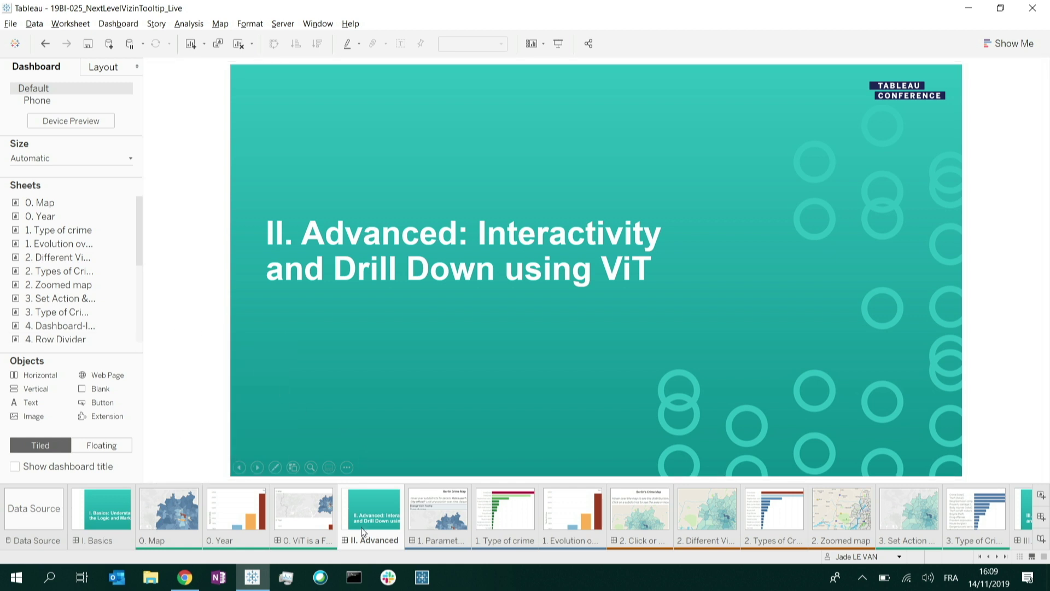
Open the 1. Parameter-selected ViT Berlin Crime Map dashboard
{"action": "left_click", "coordinate": [438, 514]}
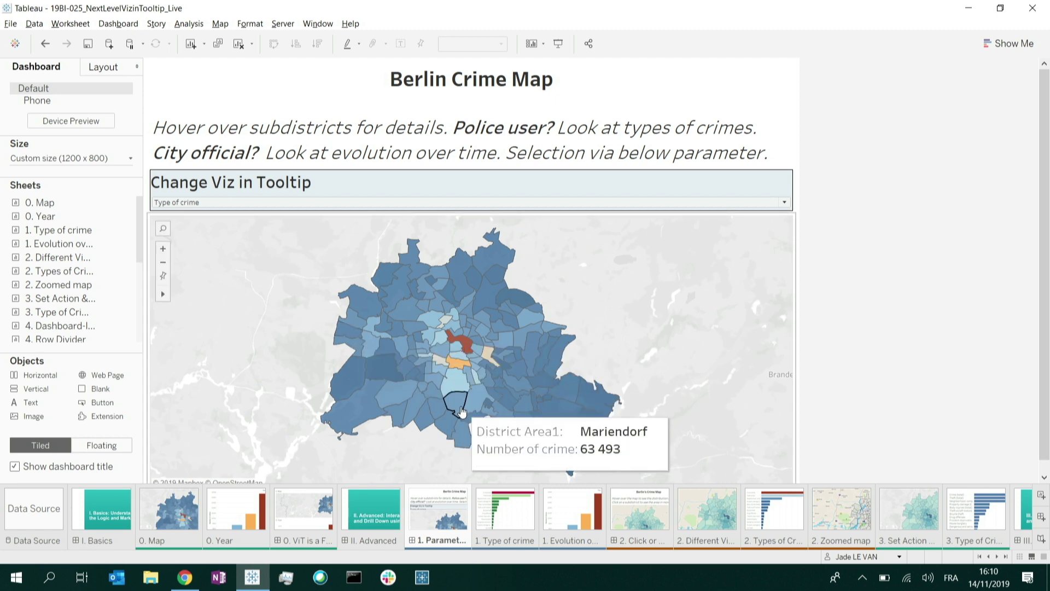
On the 1. Type of crime sheet, open the Change Viz in Tooltip parameter's Edit dialog
{"action": "left_click", "coordinate": [503, 520]}
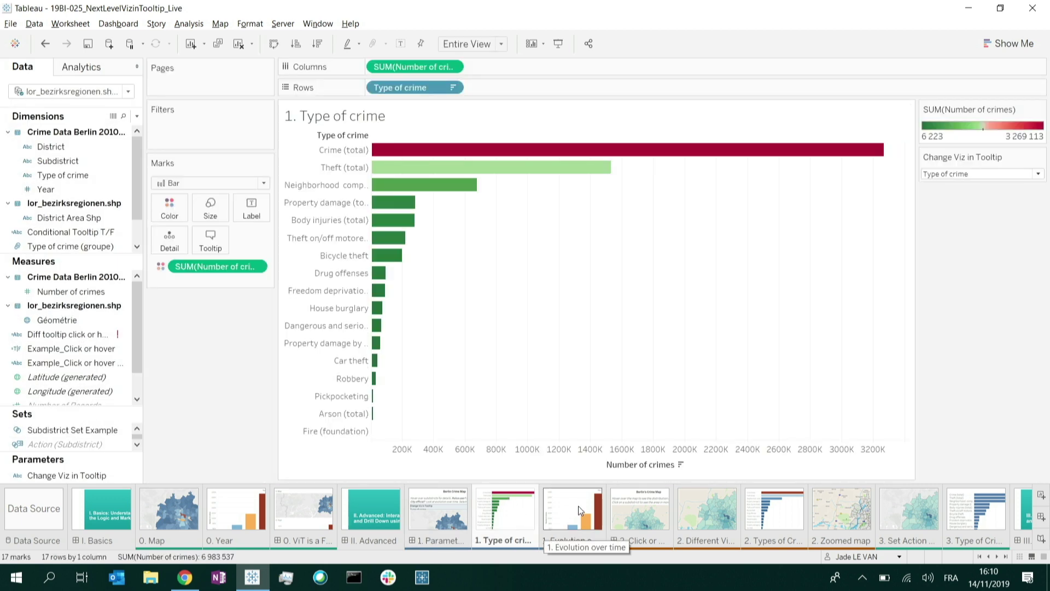
{"action": "left_click", "coordinate": [566, 517]}
{"action": "left_click", "coordinate": [502, 513]}
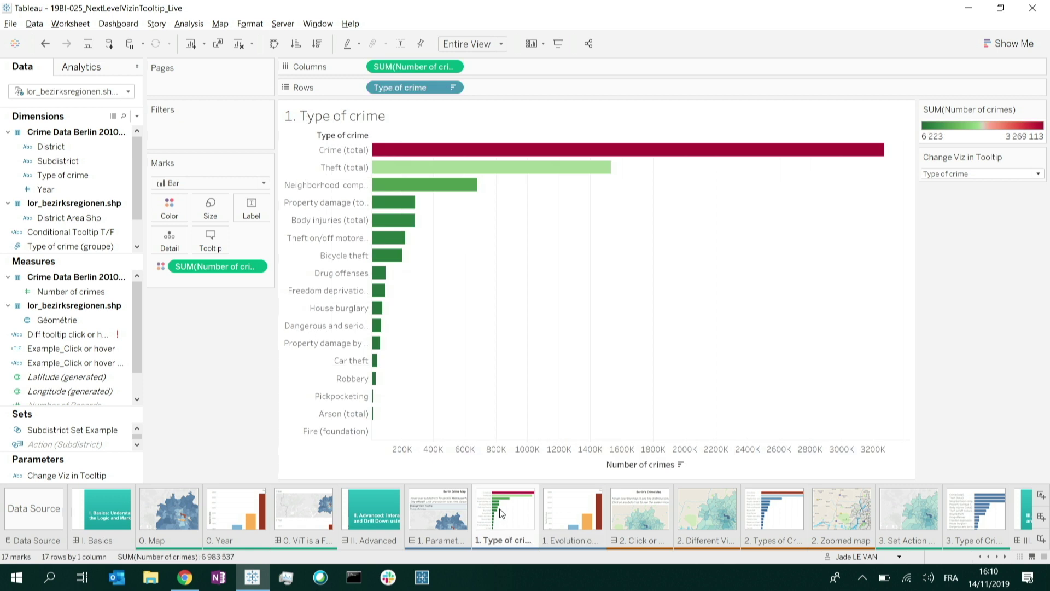
{"action": "right_click", "coordinate": [72, 476]}
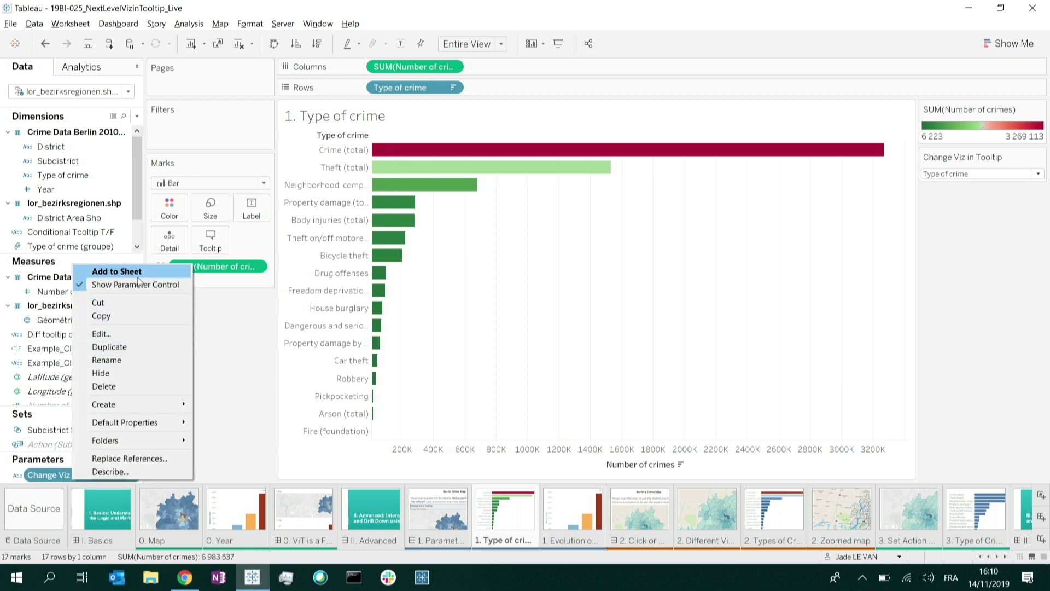
{"action": "left_click", "coordinate": [109, 334]}
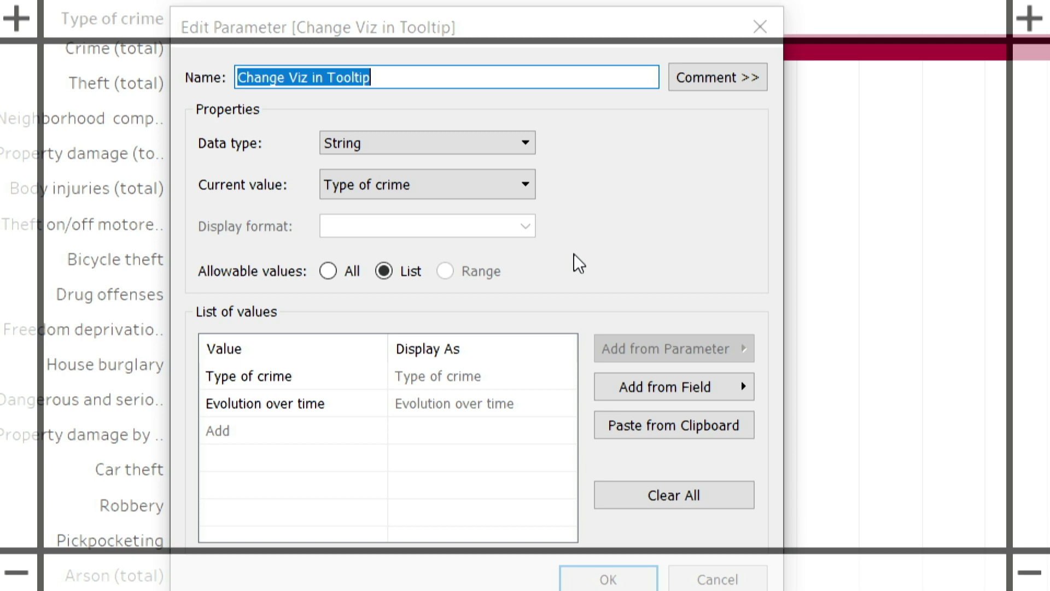
Close the parameter dialog unchanged and open the Data pane's field-creation menu
{"action": "key", "text": "Return"}
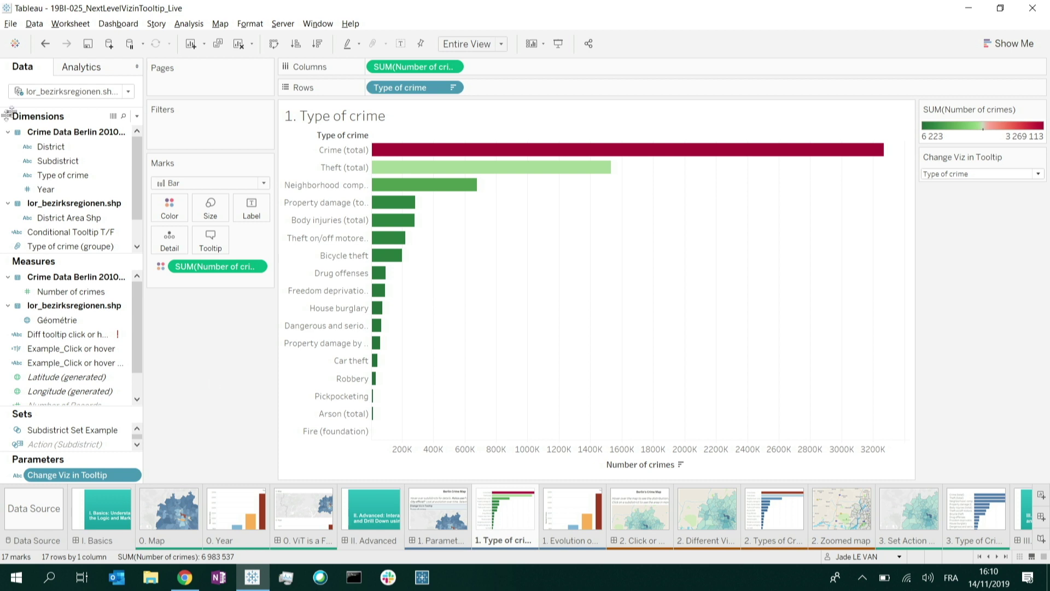
{"action": "left_click", "coordinate": [136, 117]}
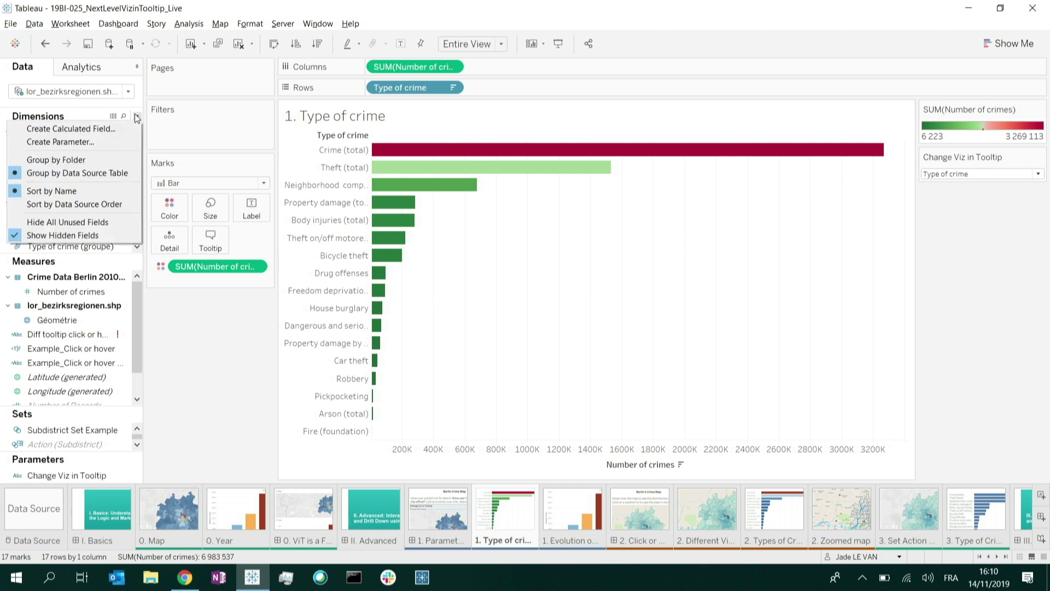
Create a calculated field named 'Swap viz' with the formula [Change Viz in Tooltip]
{"action": "left_click", "coordinate": [106, 128]}
{"action": "key", "text": "BackSpace"}
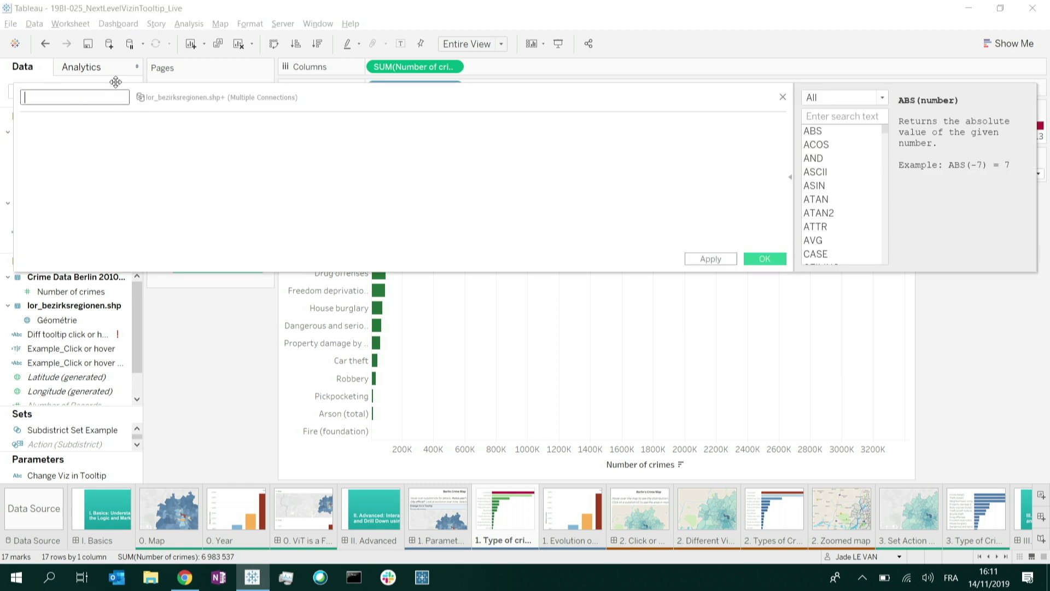
{"action": "type", "text": "Swap viz"}
{"action": "key", "text": "Tab"}
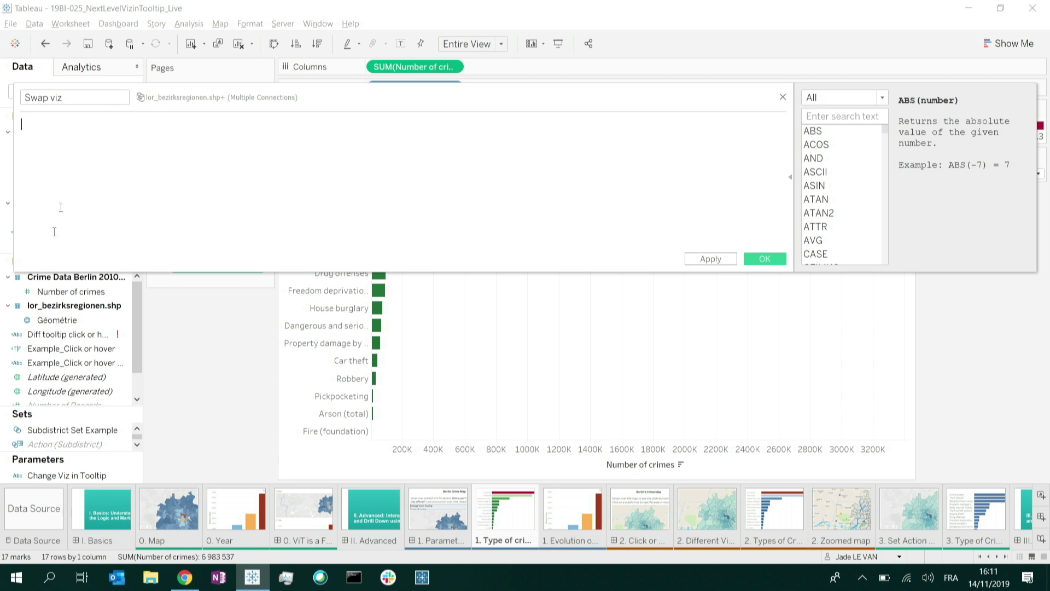
{"action": "left_click", "coordinate": [62, 475]}
{"action": "left_click_drag", "start_coordinate": [62, 476], "coordinate": [159, 144]}
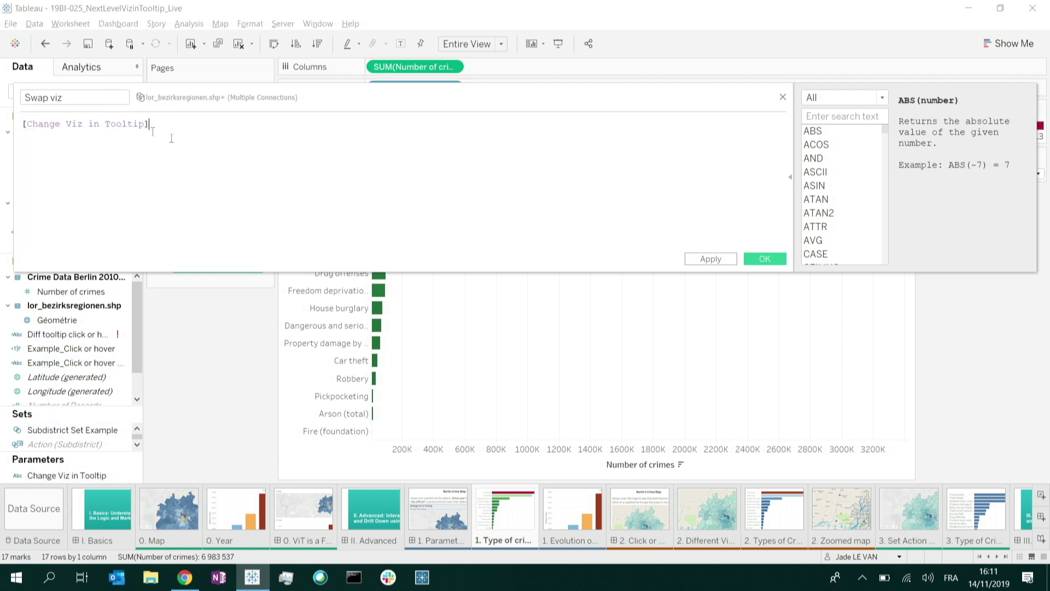
{"action": "left_click", "coordinate": [769, 260]}
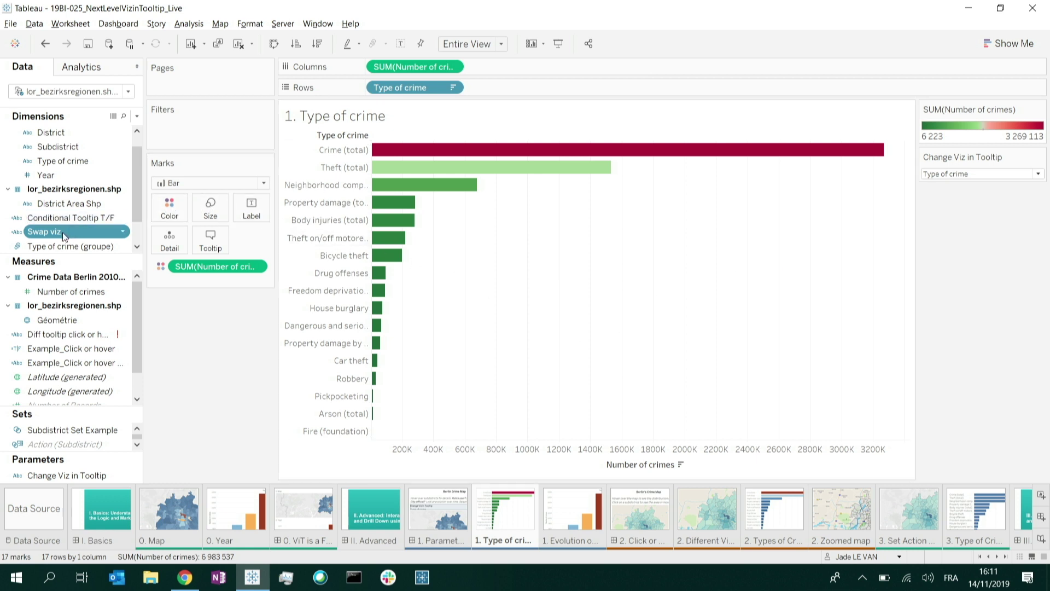
Filter the 1. Type of crime sheet on Swap viz, keeping only the Type of crime value
{"action": "left_click_drag", "start_coordinate": [63, 232], "coordinate": [204, 131]}
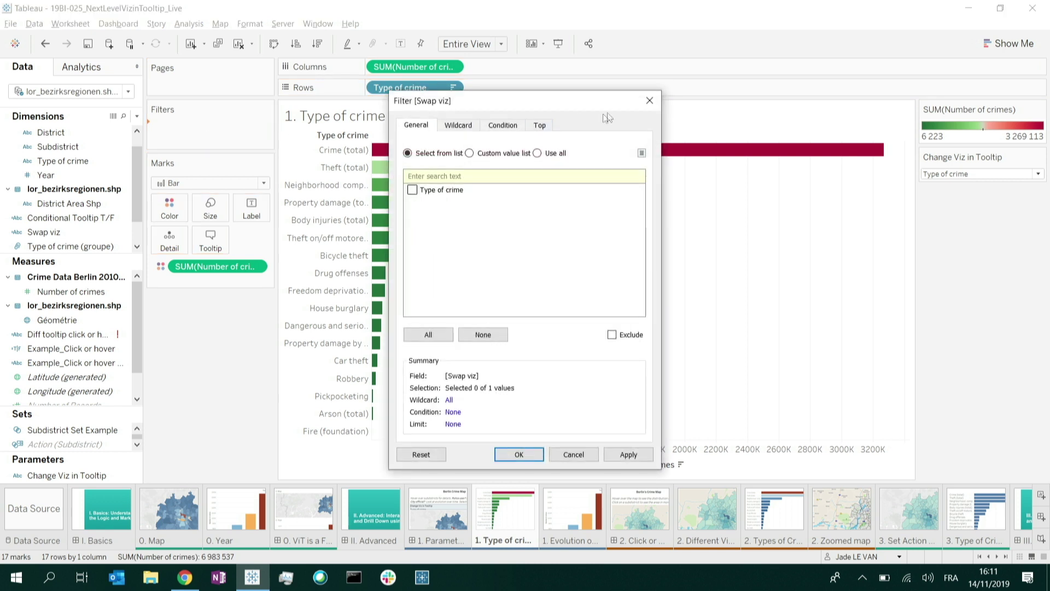
{"action": "left_click", "coordinate": [649, 100]}
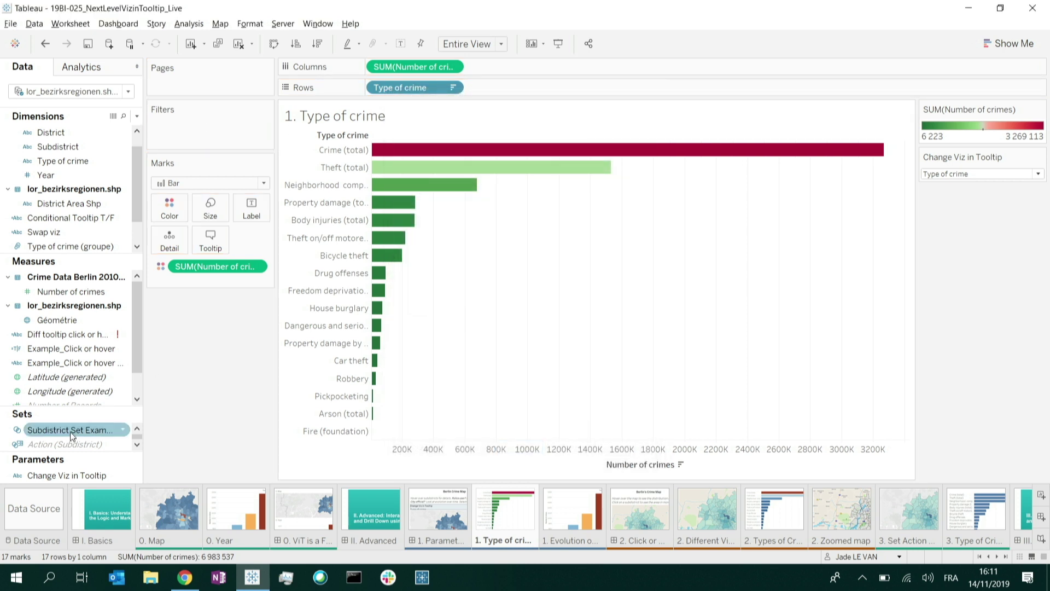
{"action": "left_click_drag", "start_coordinate": [64, 477], "coordinate": [201, 134]}
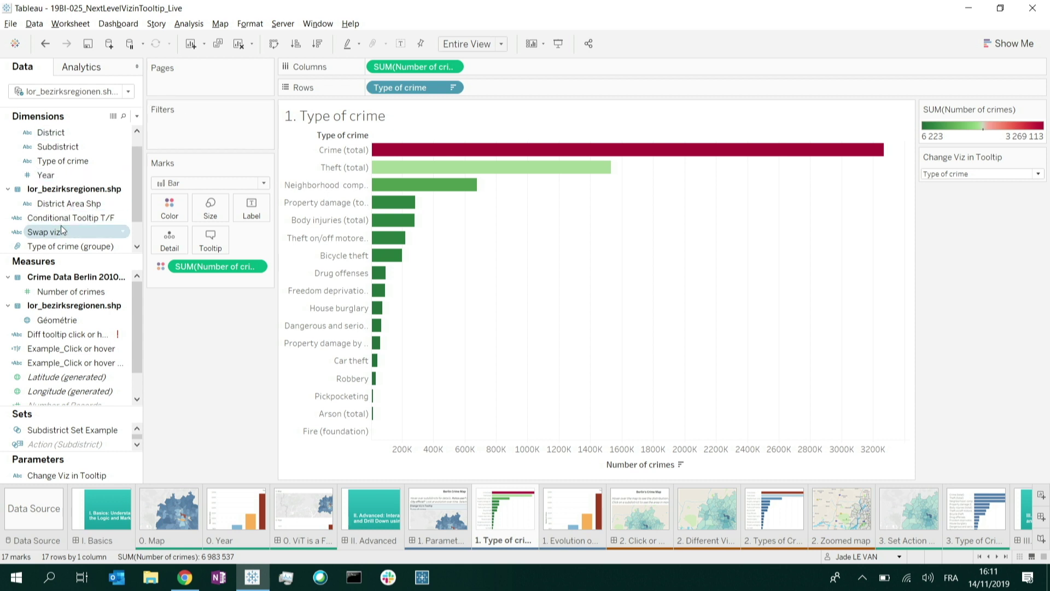
{"action": "left_click_drag", "start_coordinate": [54, 233], "coordinate": [202, 129]}
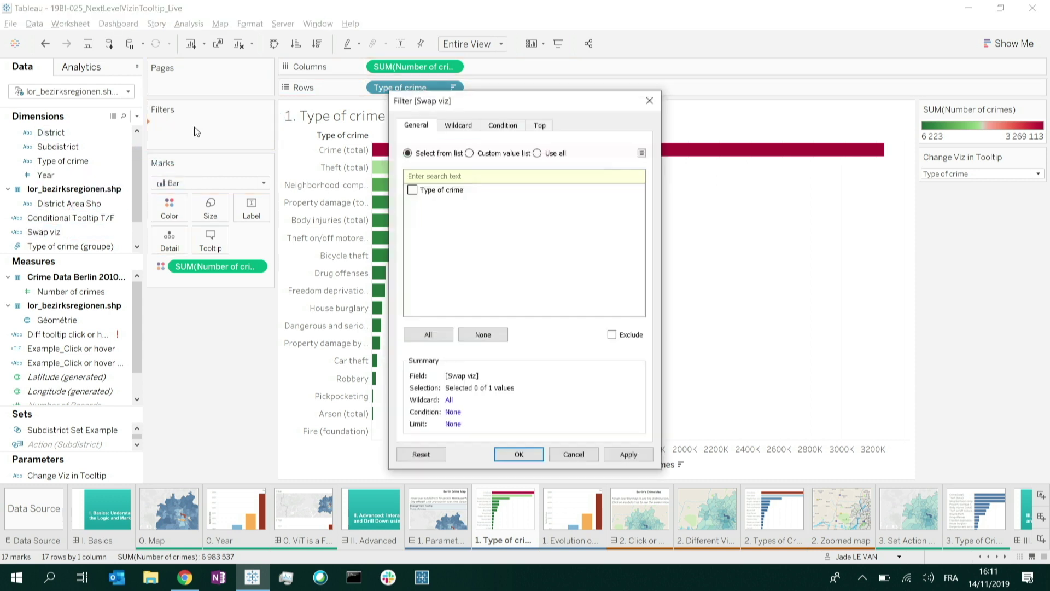
{"action": "left_click", "coordinate": [412, 190]}
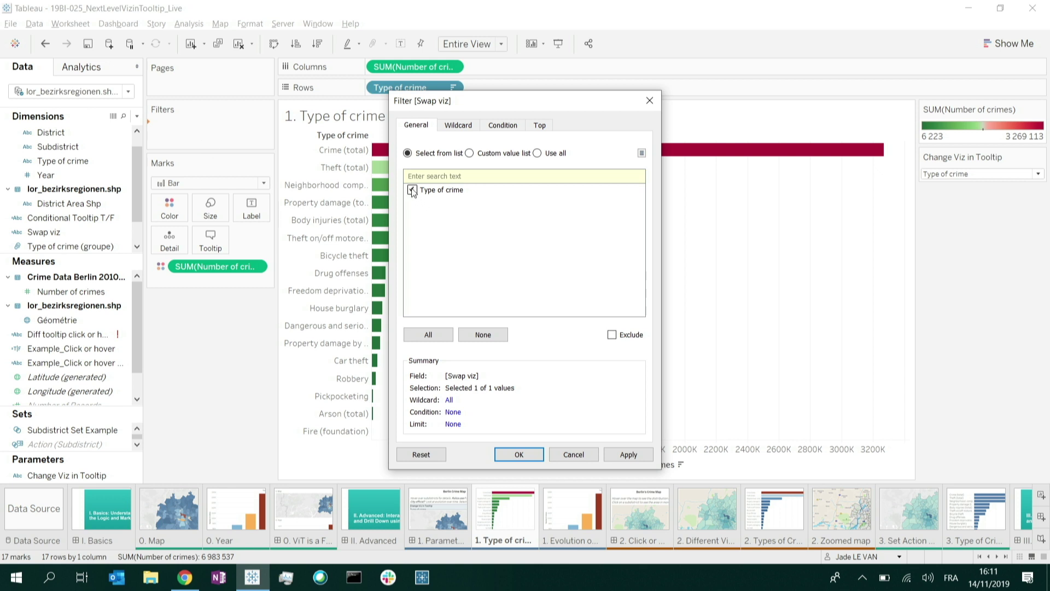
{"action": "left_click", "coordinate": [517, 454]}
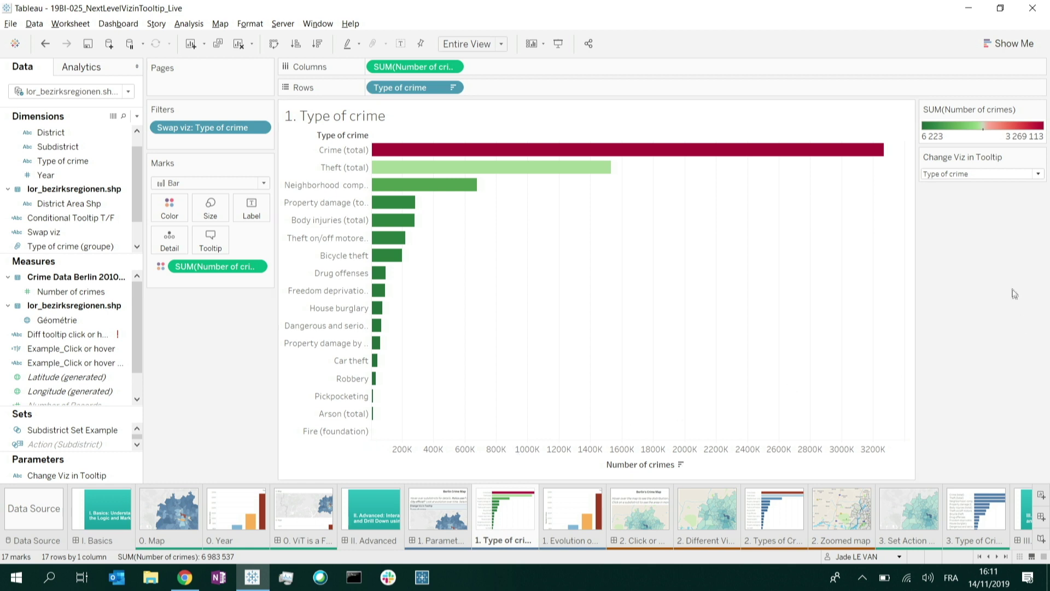
{"action": "left_click", "coordinate": [982, 177]}
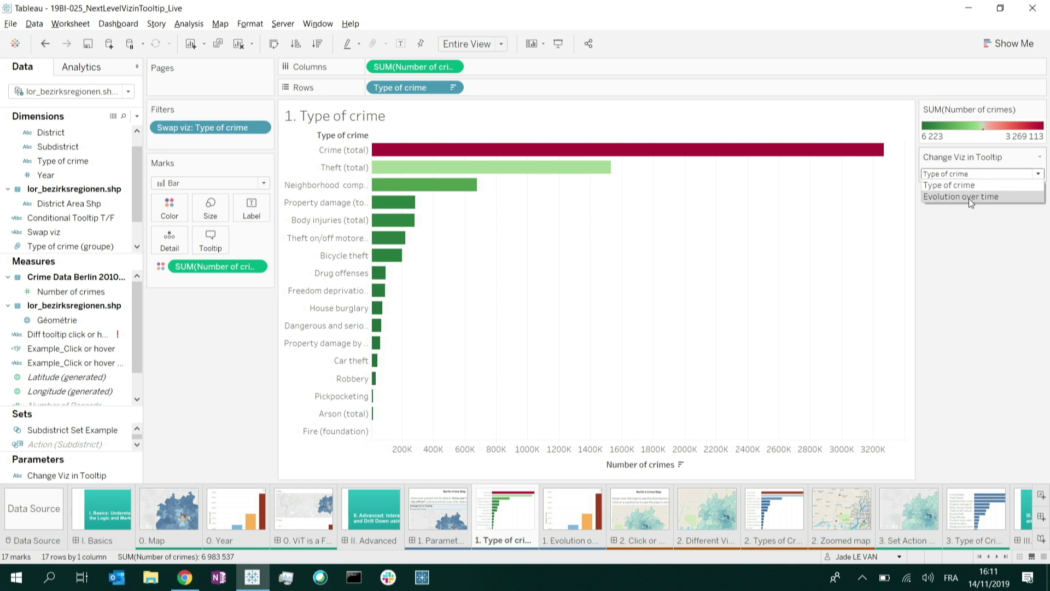
Set Change Viz in Tooltip to Evolution over time and filter 1. Evolution over time's Swap viz to it
{"action": "left_click", "coordinate": [969, 198]}
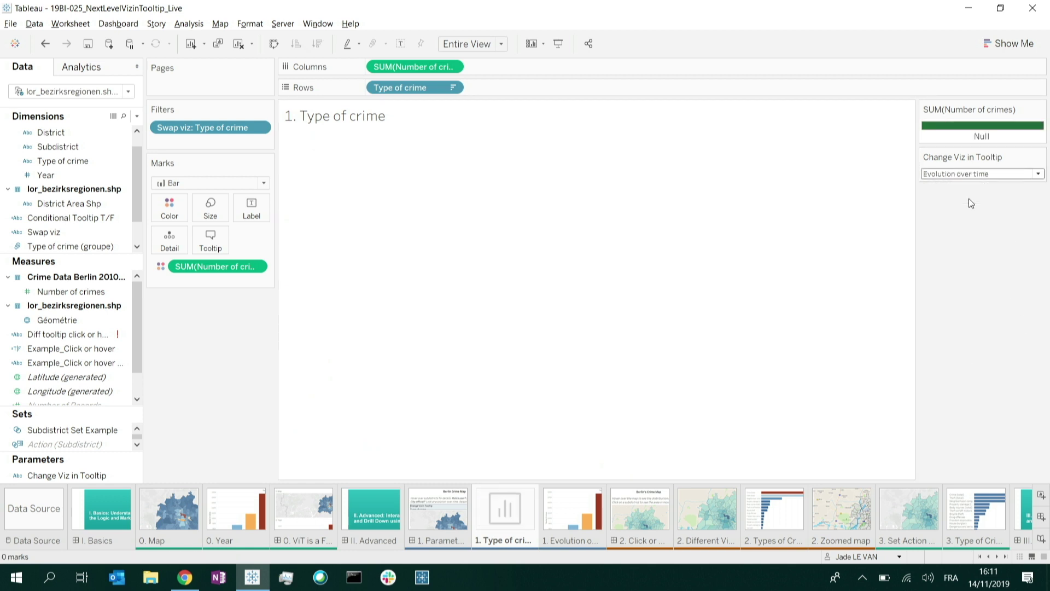
{"action": "left_click", "coordinate": [568, 514]}
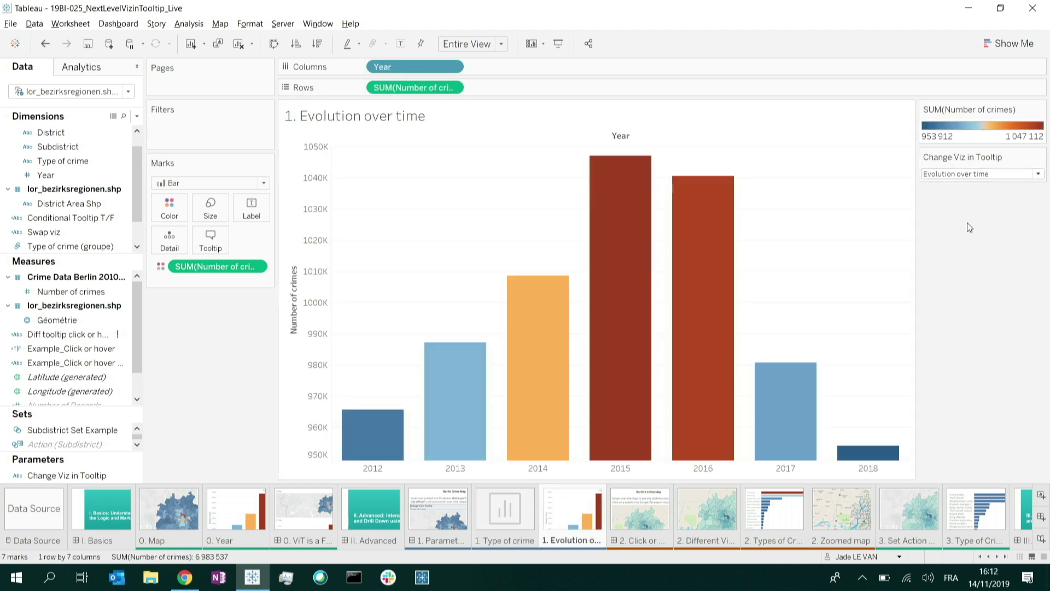
{"action": "left_click", "coordinate": [48, 220]}
{"action": "left_click_drag", "start_coordinate": [43, 232], "coordinate": [168, 137]}
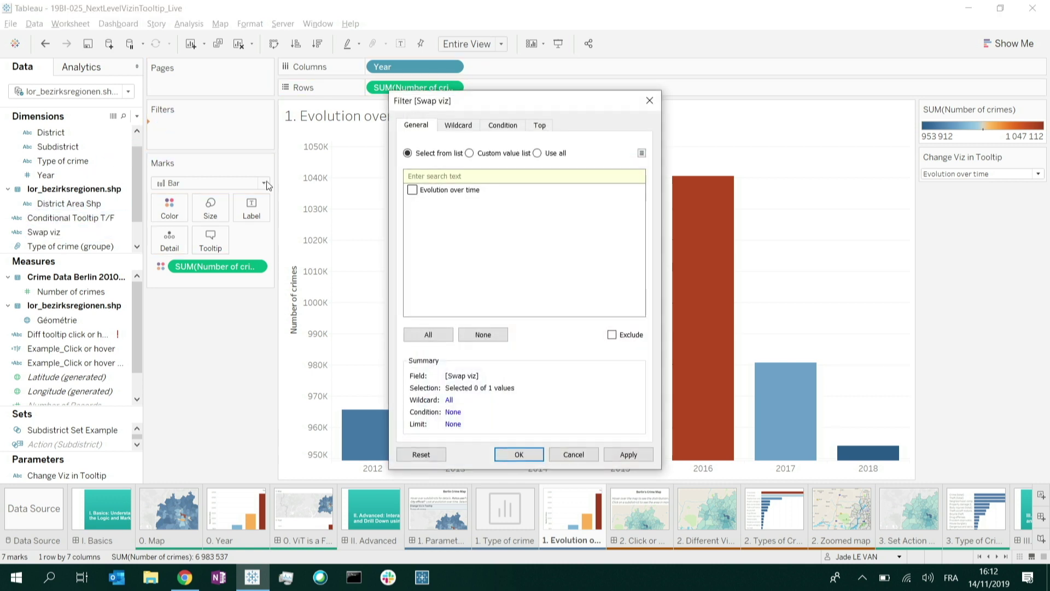
{"action": "left_click", "coordinate": [412, 190]}
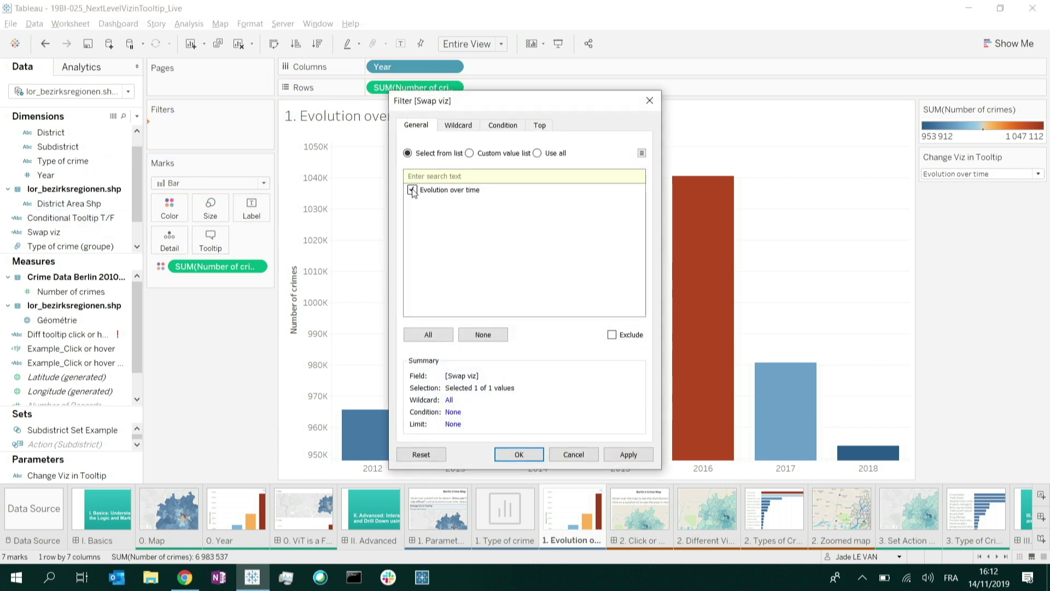
{"action": "left_click", "coordinate": [518, 455]}
Reset Change Viz in Tooltip to Type of crime and return to the Berlin Crime Map dashboard
{"action": "left_click", "coordinate": [978, 175]}
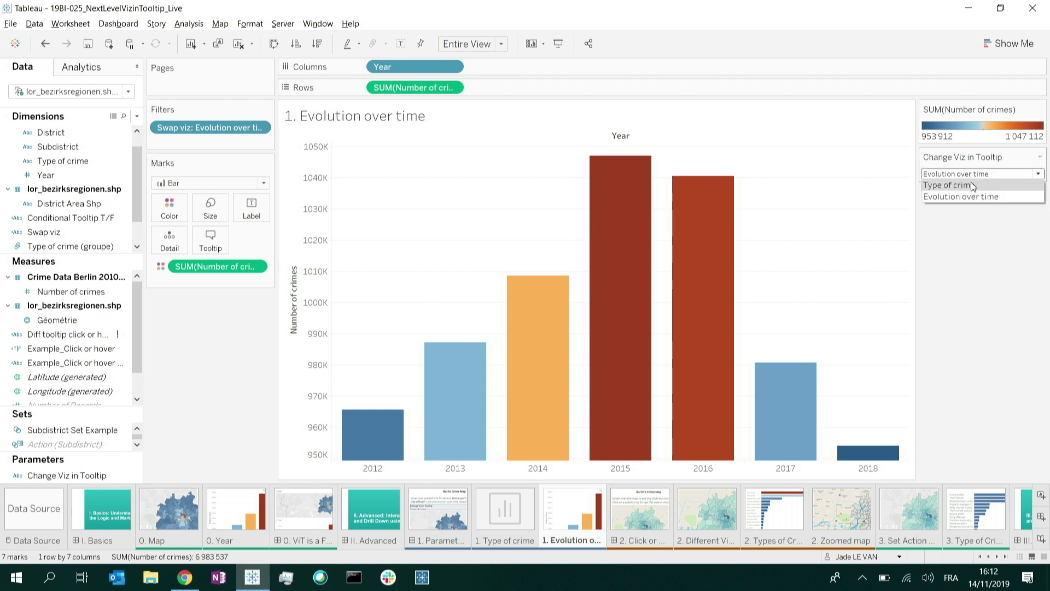
{"action": "left_click", "coordinate": [948, 186]}
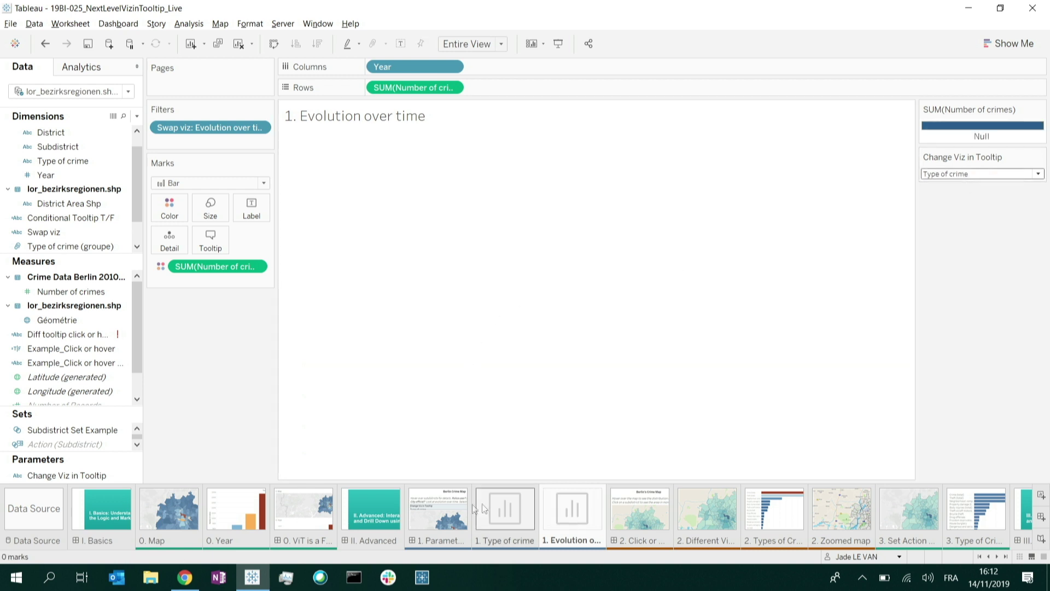
{"action": "left_click", "coordinate": [435, 513]}
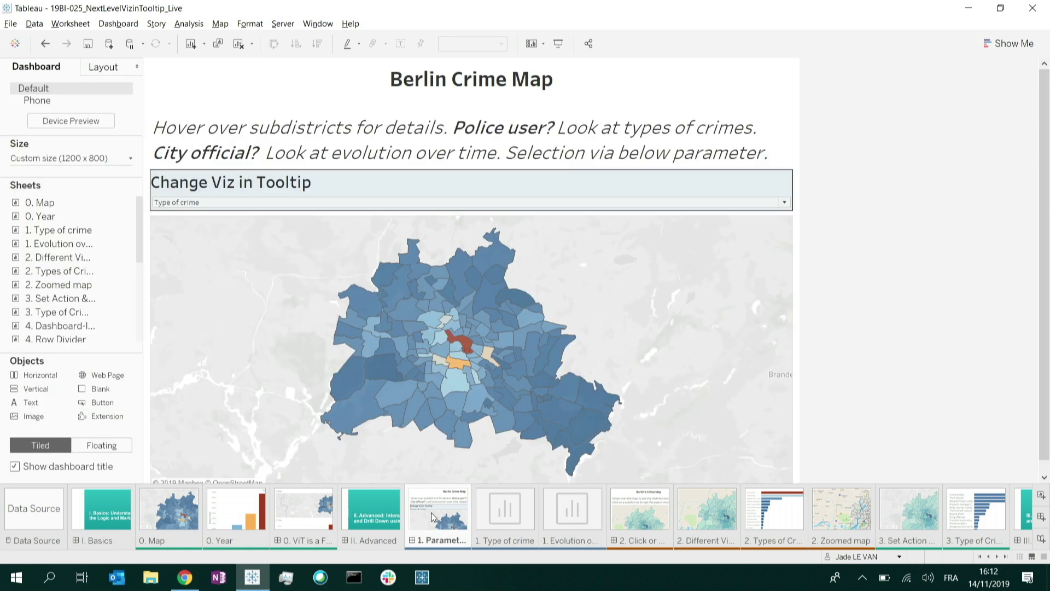
Insert the 1. Evolution over time and 1. Type of crime sheets at the end of the map tooltip
{"action": "left_click", "coordinate": [669, 272]}
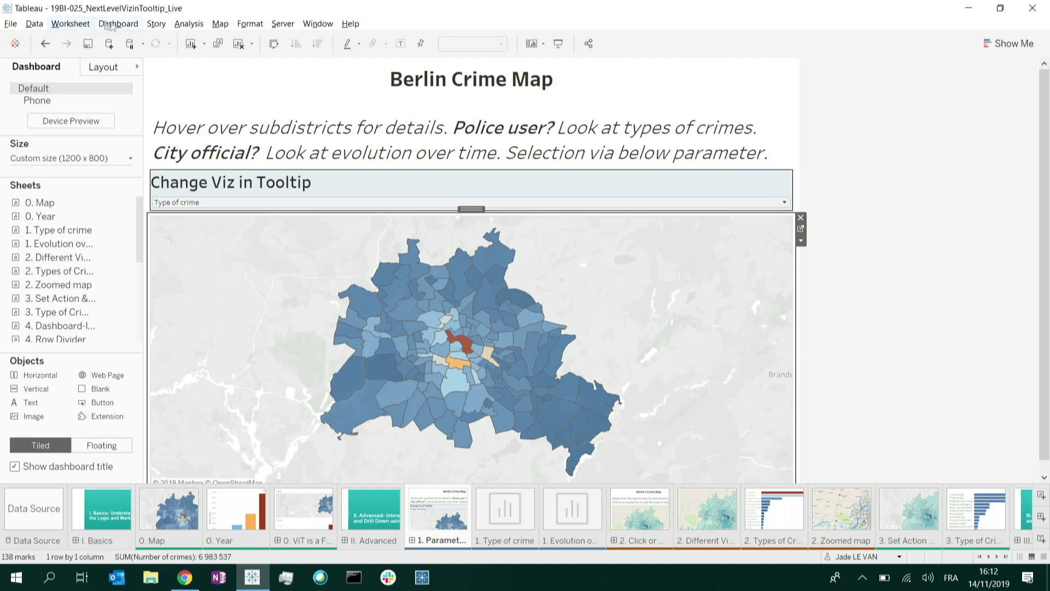
{"action": "left_click", "coordinate": [76, 27]}
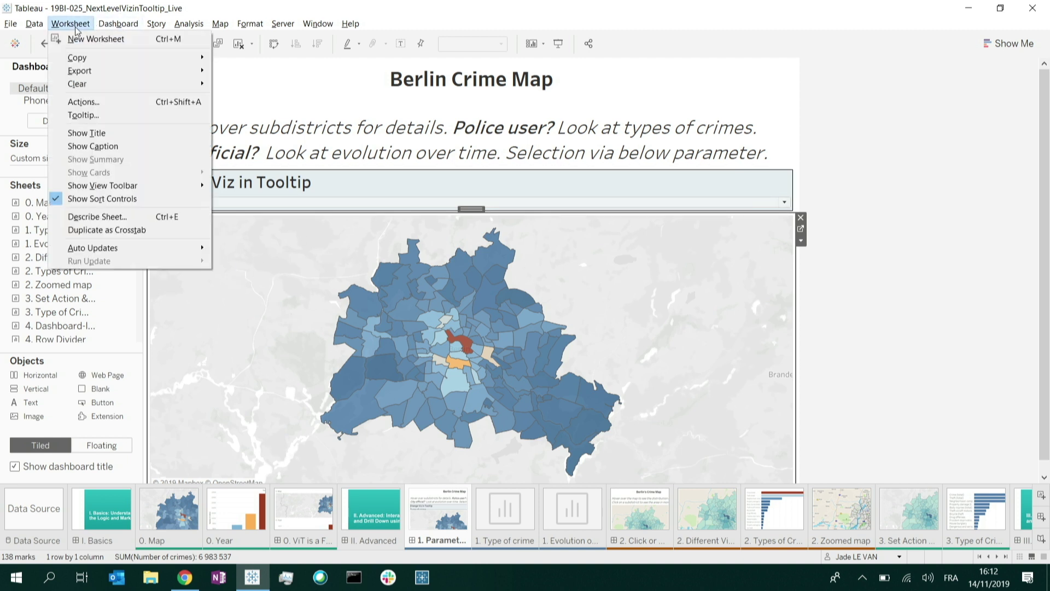
{"action": "left_click", "coordinate": [83, 115]}
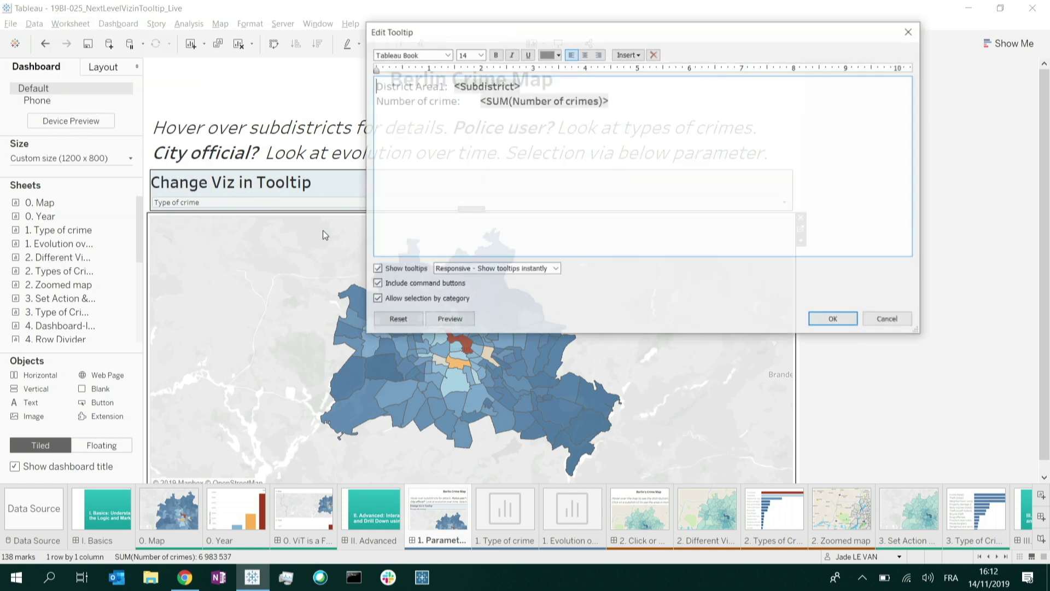
{"action": "left_click", "coordinate": [637, 103]}
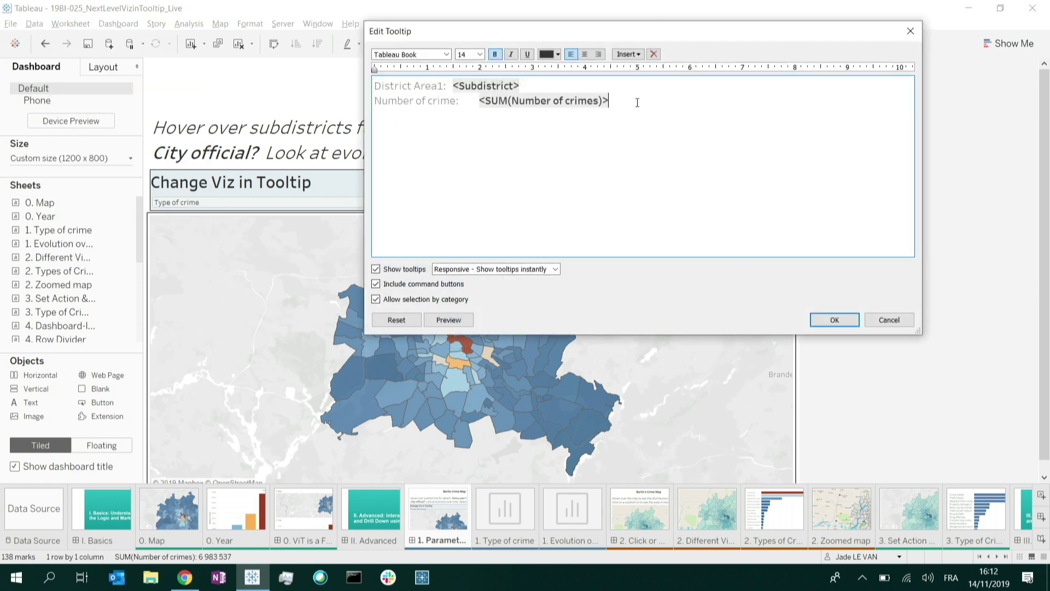
{"action": "left_click", "coordinate": [628, 53]}
{"action": "mouse_move", "coordinate": [693, 75]}
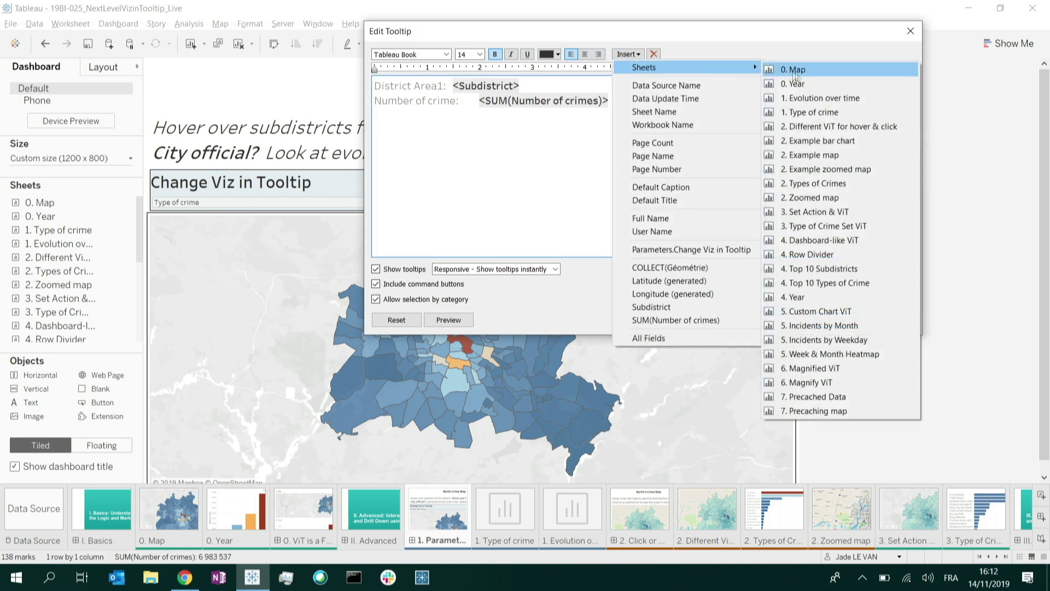
{"action": "left_click", "coordinate": [811, 99]}
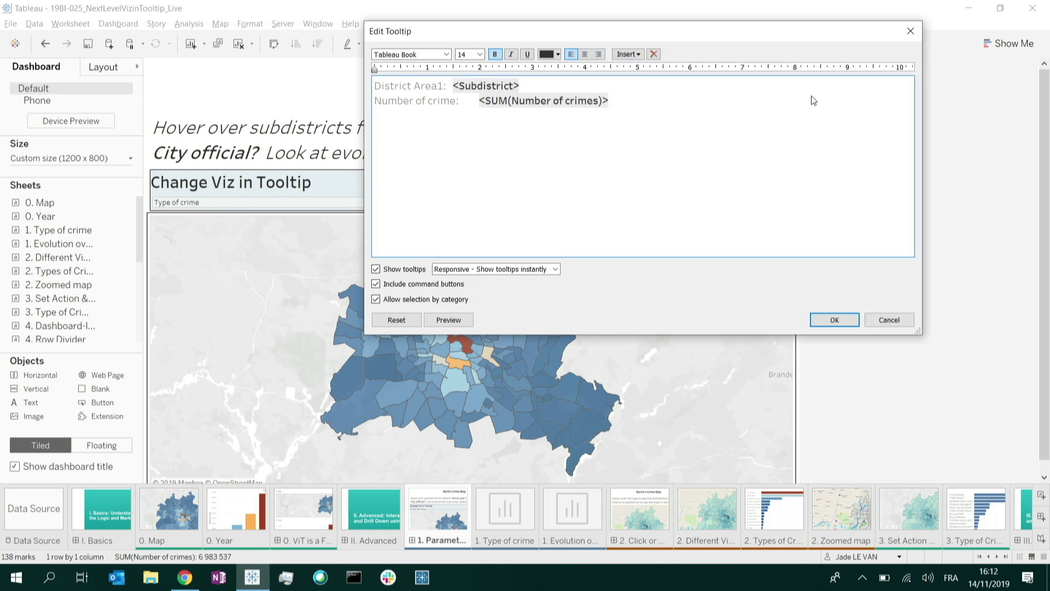
{"action": "left_click", "coordinate": [638, 54]}
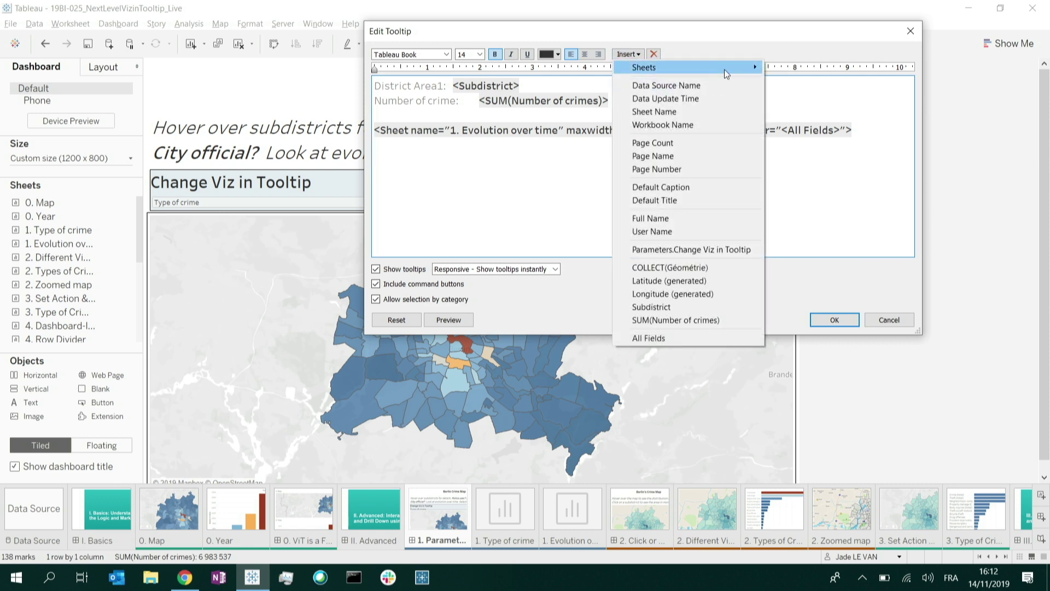
{"action": "mouse_move", "coordinate": [717, 68]}
{"action": "left_click", "coordinate": [811, 112]}
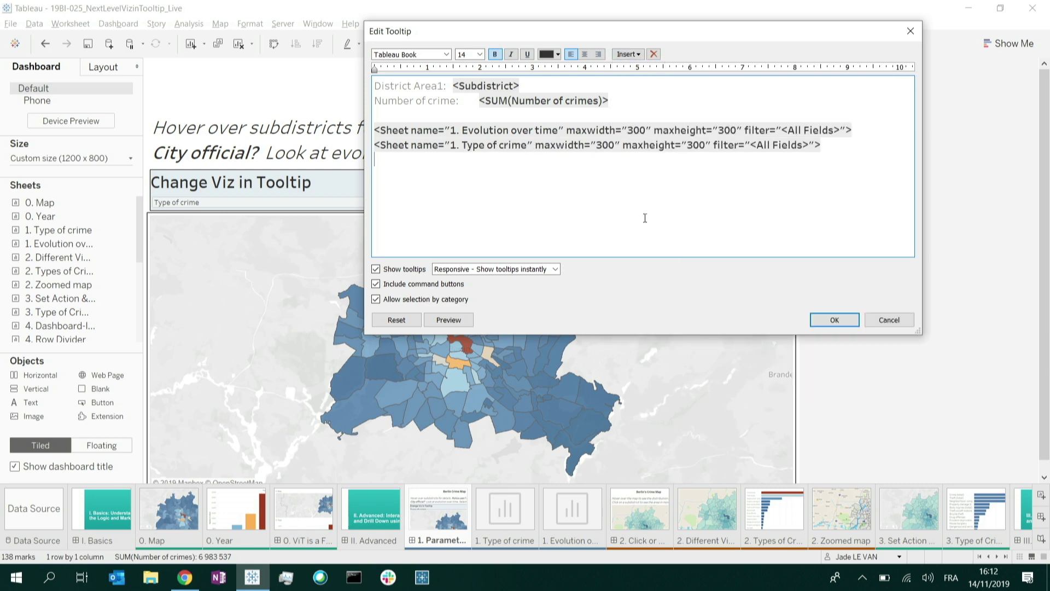
Change both embedded sheets' maxwidth to 500 and apply the tooltip
{"action": "triple_click", "coordinate": [637, 135]}
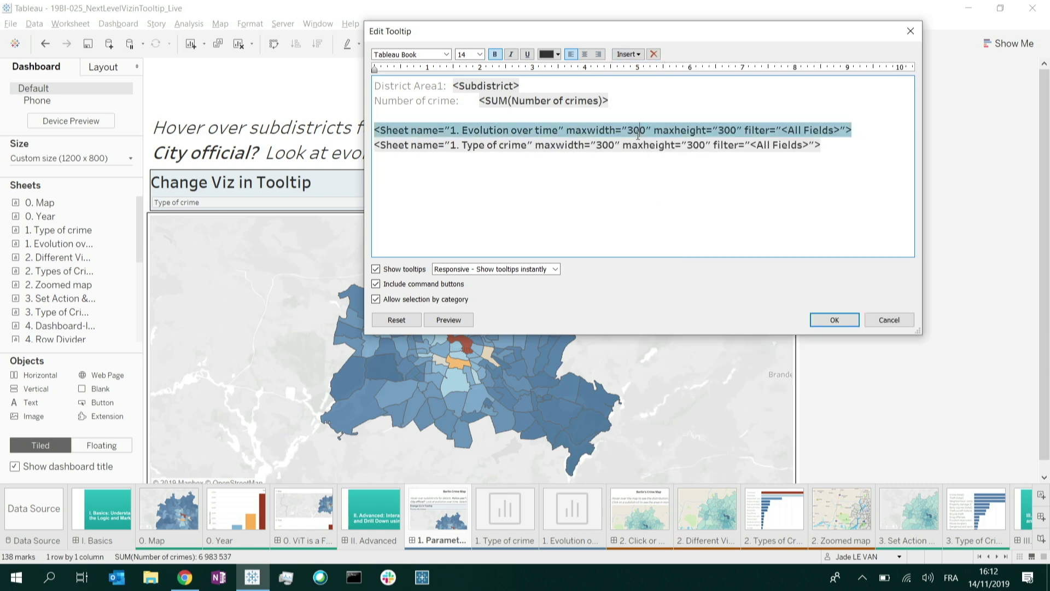
{"action": "left_click", "coordinate": [638, 135]}
{"action": "key", "text": "BackSpace"}
{"action": "type", "text": "5"}
{"action": "left_click", "coordinate": [604, 148]}
{"action": "key", "text": "BackSpace"}
{"action": "type", "text": "5"}
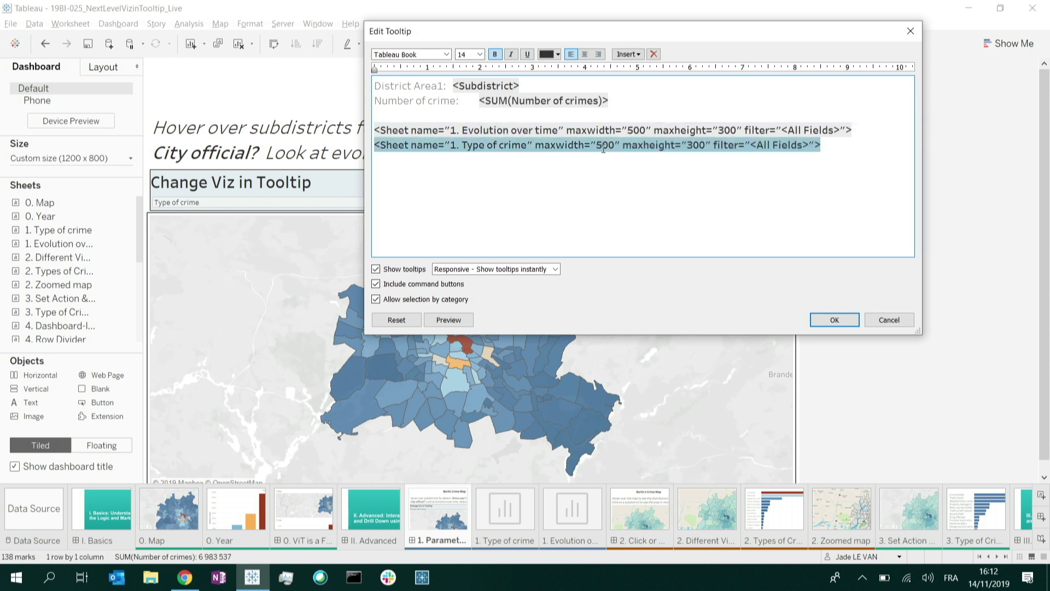
{"action": "left_click", "coordinate": [832, 319]}
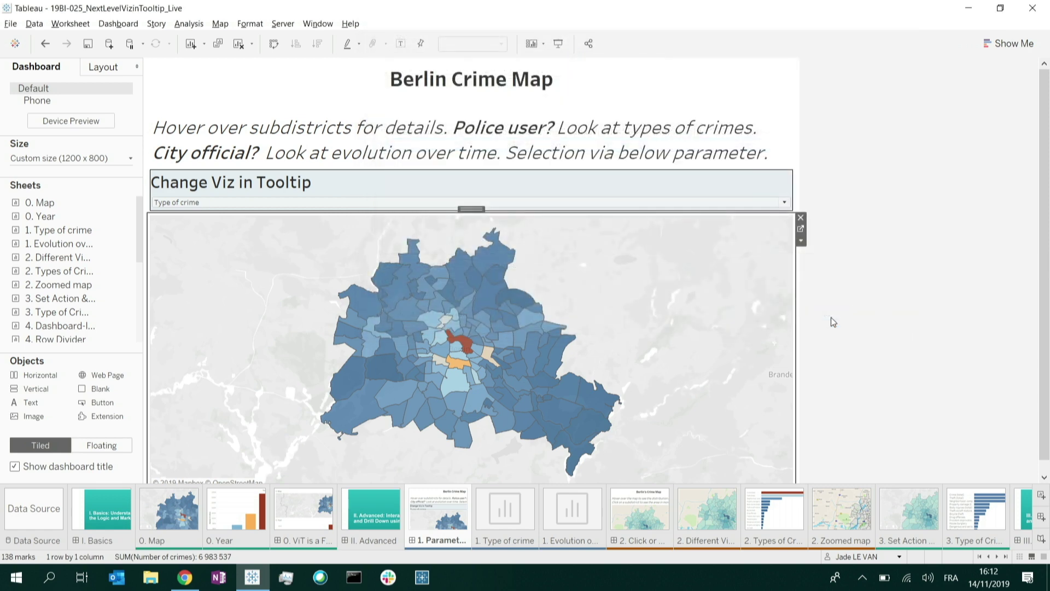
{"action": "left_click", "coordinate": [548, 205]}
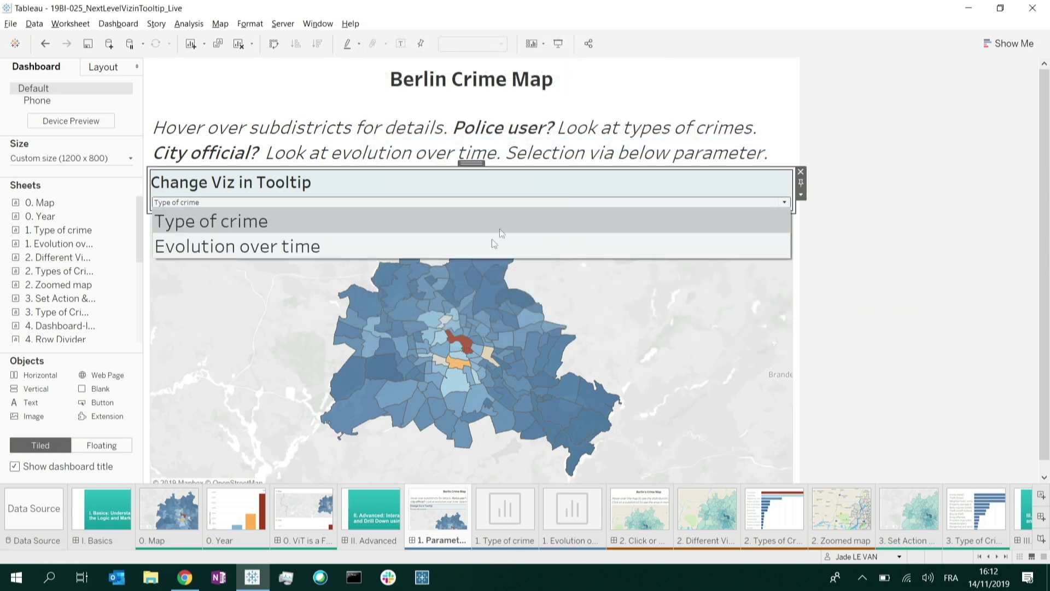
{"action": "left_click", "coordinate": [431, 240]}
{"action": "mouse_move", "coordinate": [436, 355]}
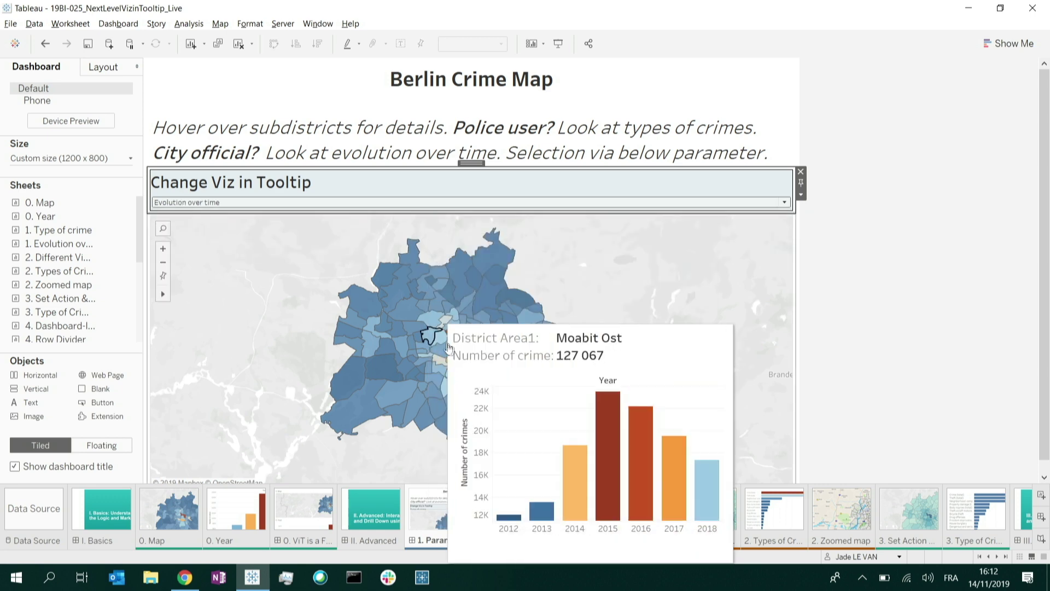
{"action": "mouse_move", "coordinate": [466, 360]}
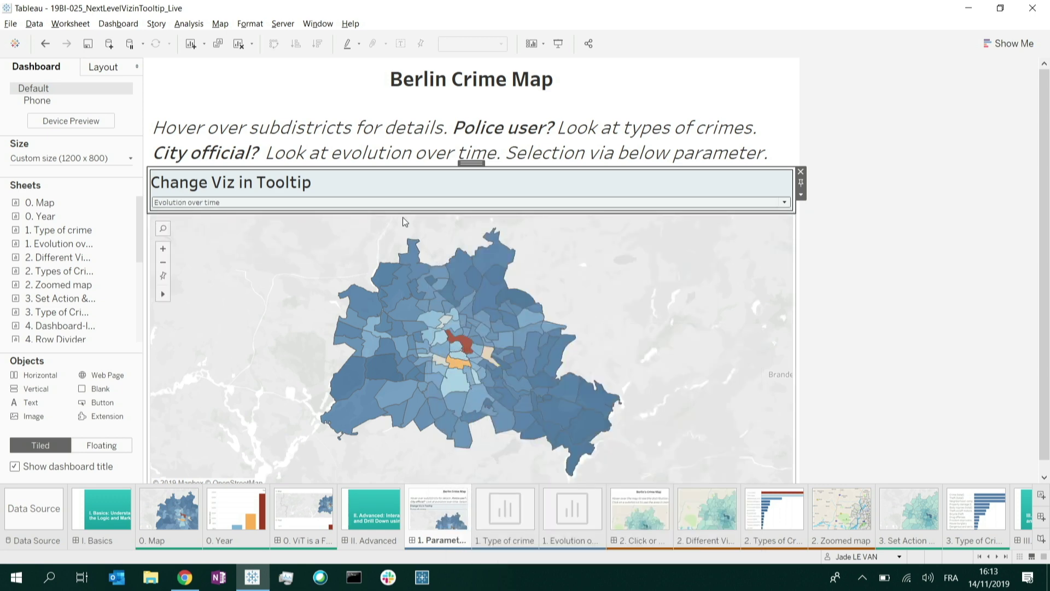
{"action": "left_click", "coordinate": [387, 203]}
{"action": "left_click", "coordinate": [374, 221]}
{"action": "mouse_move", "coordinate": [469, 346]}
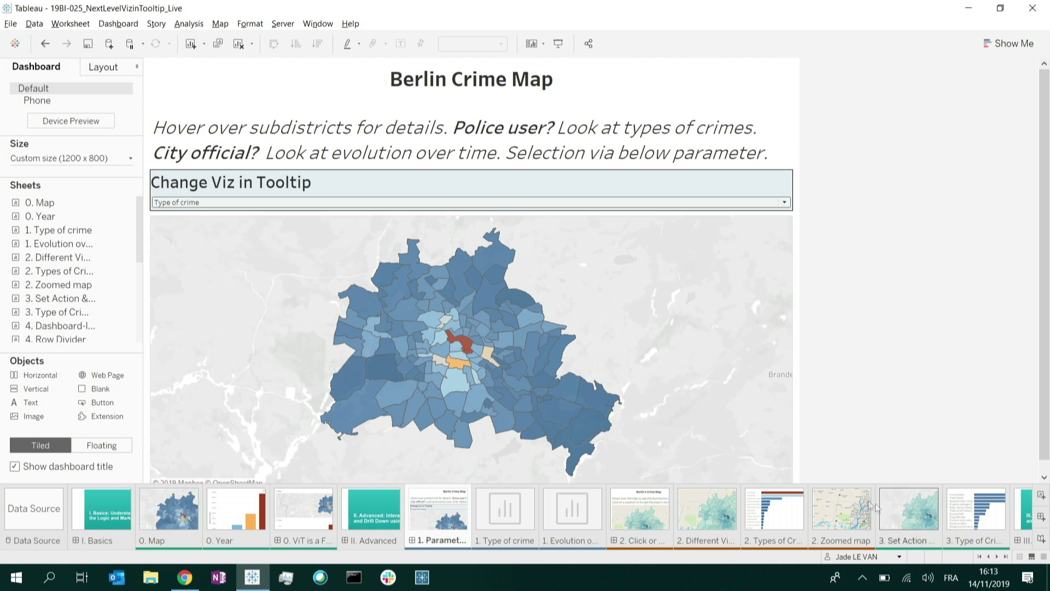
Switch to the 2. Click on subdistrict dashboard and test selecting, then clearing, Alexanderplatz
{"action": "left_click", "coordinate": [655, 516]}
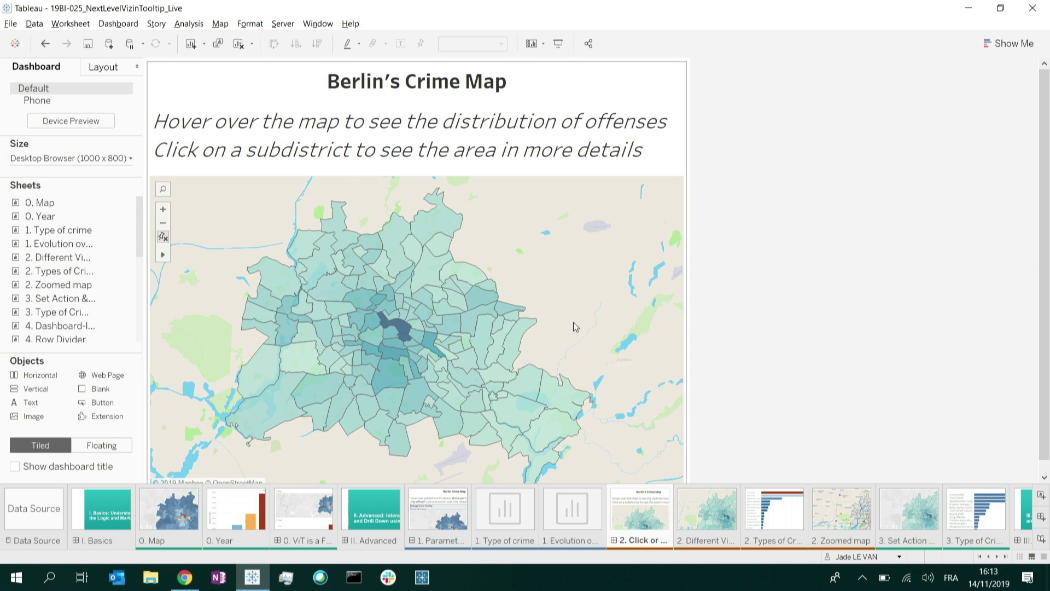
{"action": "mouse_move", "coordinate": [400, 335]}
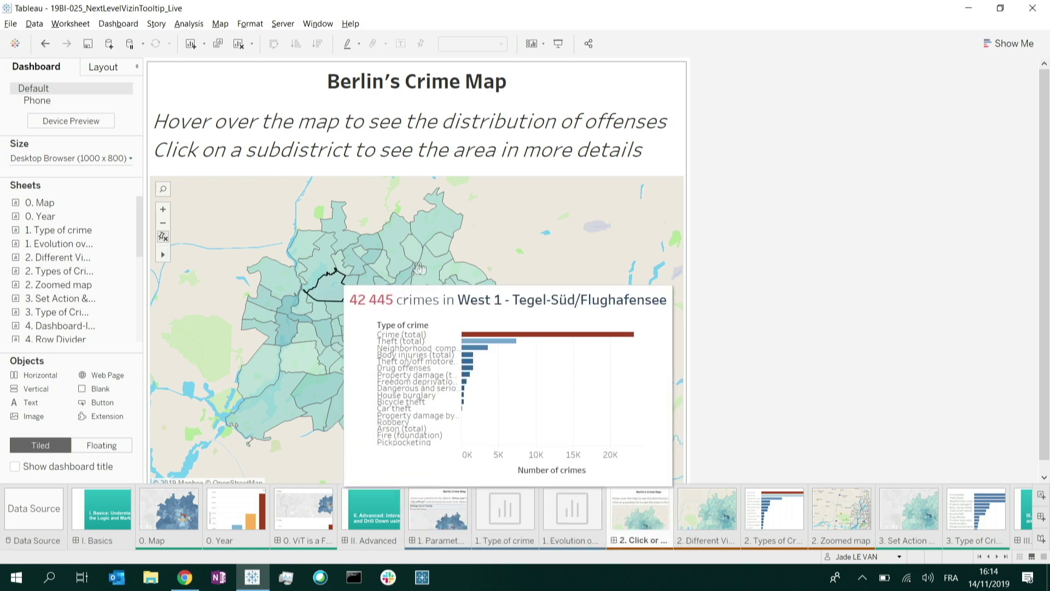
{"action": "mouse_move", "coordinate": [431, 290]}
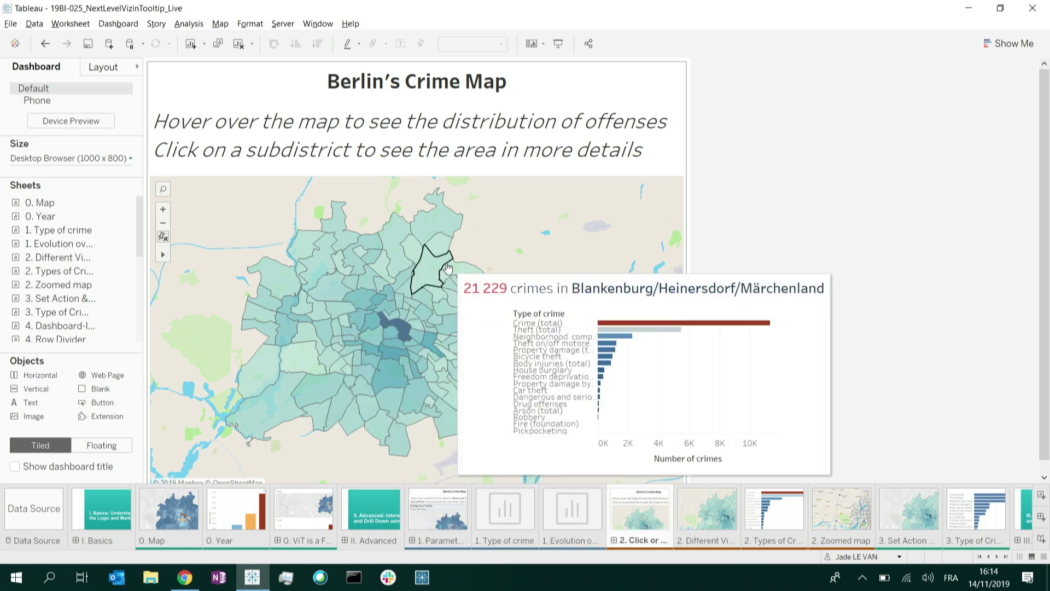
{"action": "left_click", "coordinate": [401, 329]}
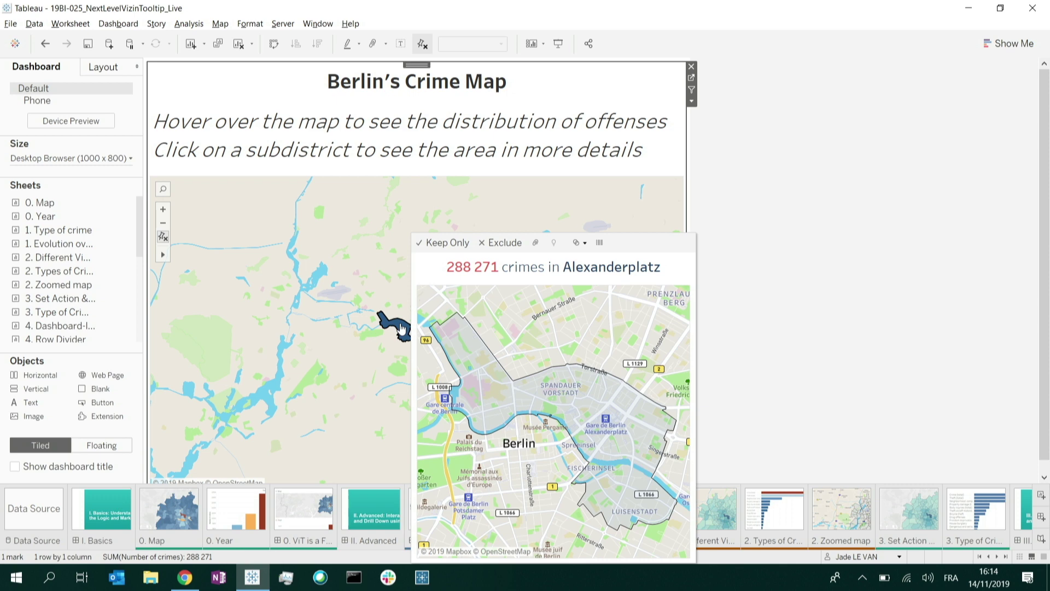
{"action": "left_click", "coordinate": [402, 328]}
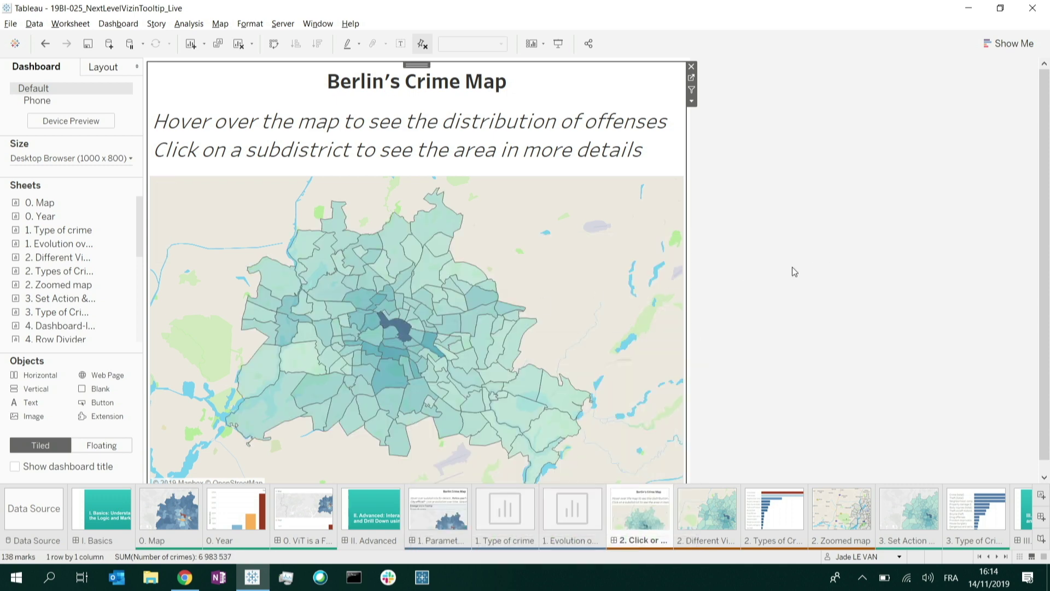
{"action": "left_click", "coordinate": [794, 272]}
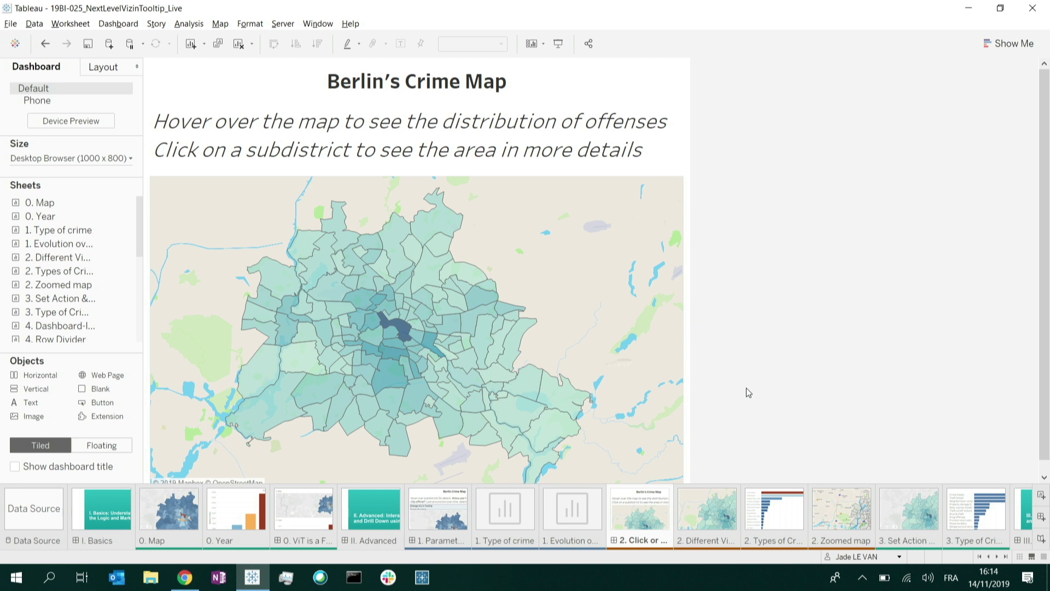
Switch to the 2. Different ViT for hover & click worksheet showing the teal subdistrict map
{"action": "left_click", "coordinate": [699, 517]}
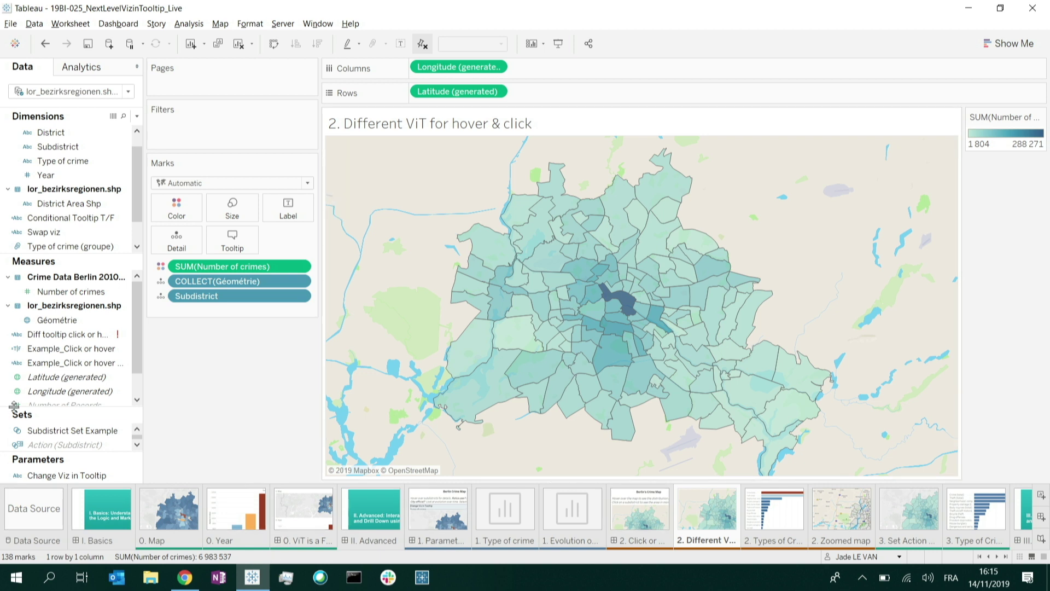
Edit the Conditional Tooltip T/F calculation, wrapping [Subdistrict] in COUNTD
{"action": "right_click", "coordinate": [84, 220]}
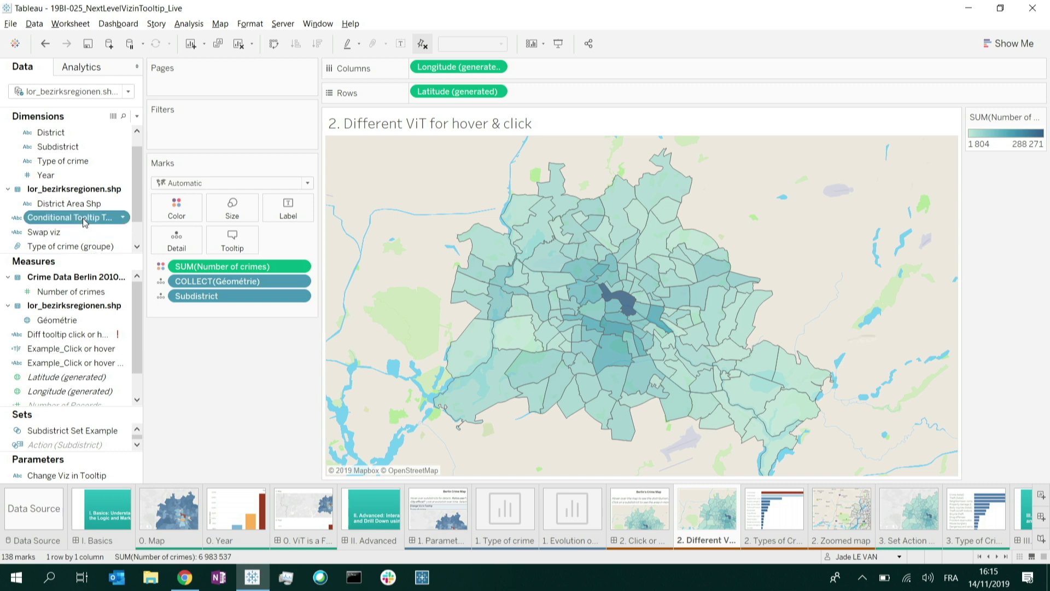
{"action": "left_click", "coordinate": [118, 290]}
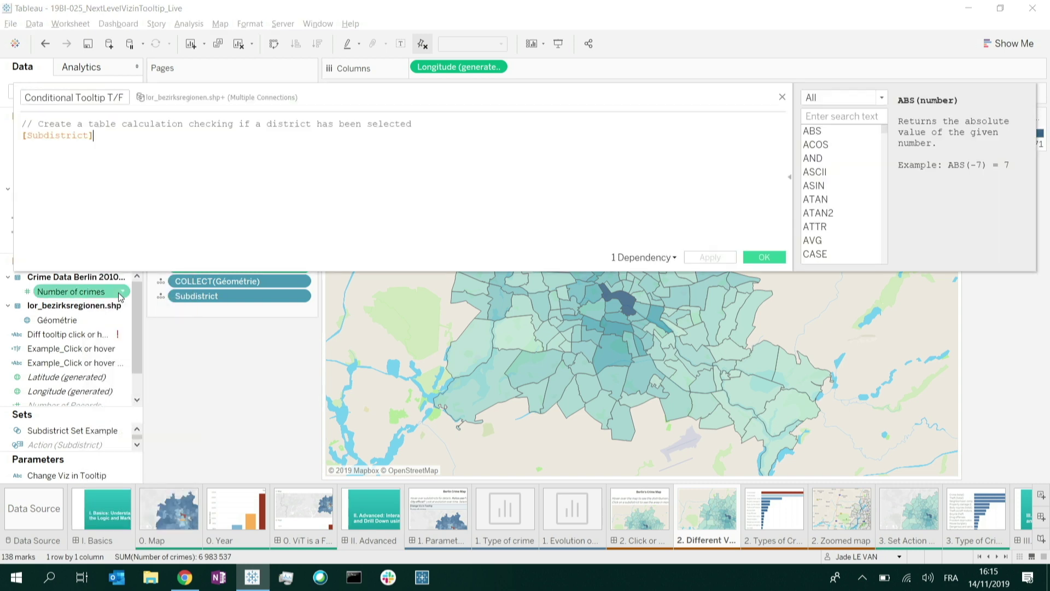
{"action": "scroll", "coordinate": [77, 171], "scroll_direction": "up", "scroll_amount": 3}
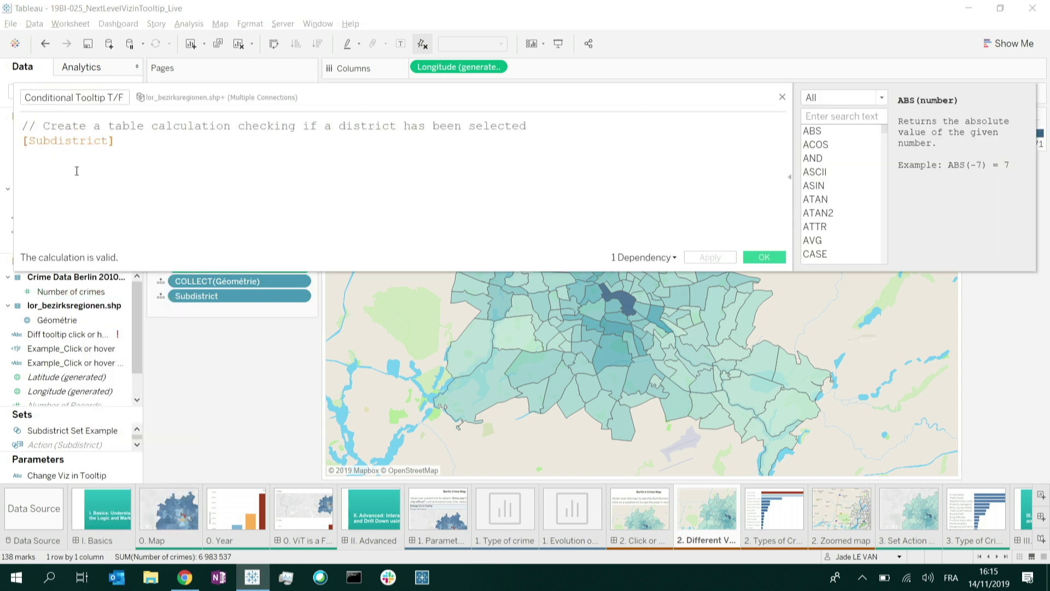
{"action": "left_click", "coordinate": [25, 153]}
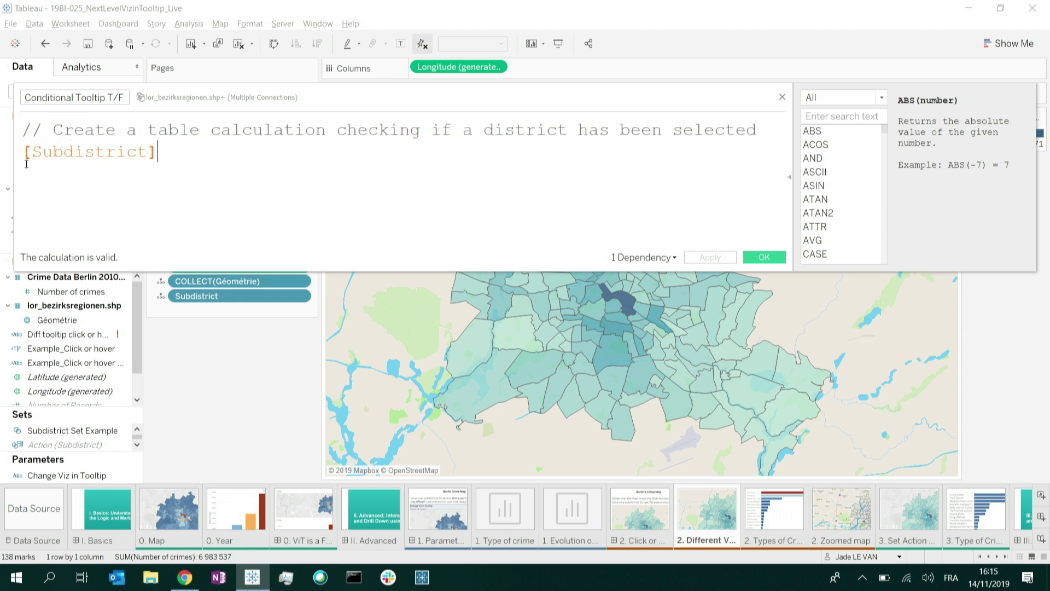
{"action": "type", "text": "countd"}
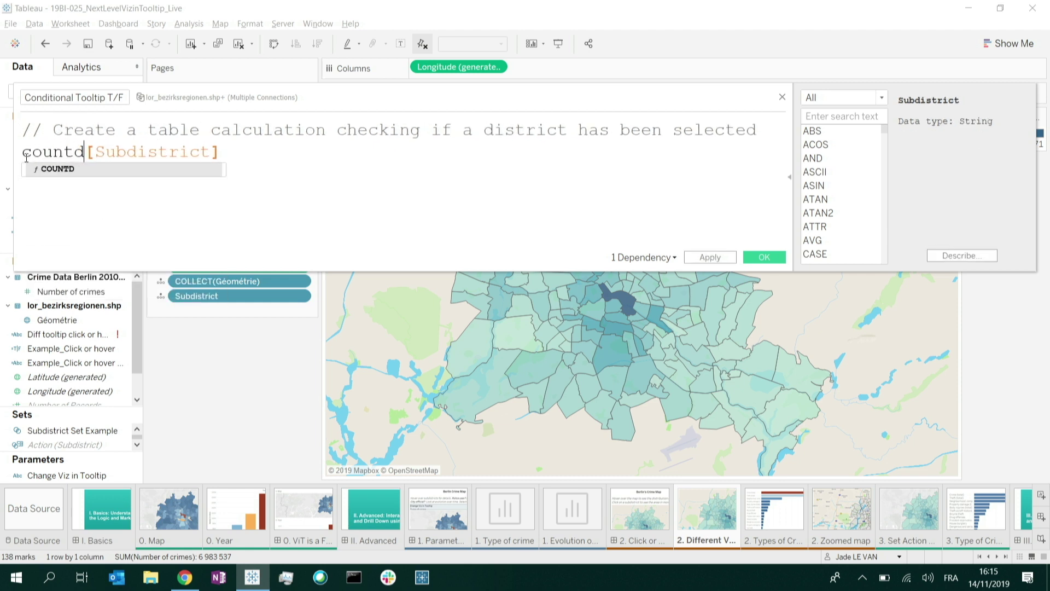
{"action": "key", "text": "Return"}
{"action": "left_click", "coordinate": [280, 151]}
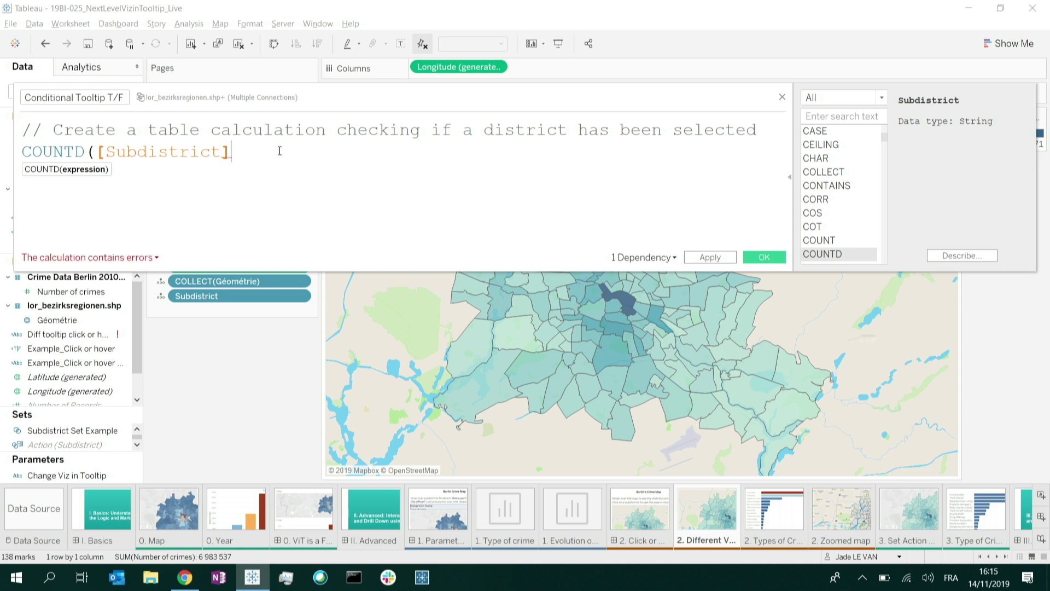
{"action": "type", "text": ")"}
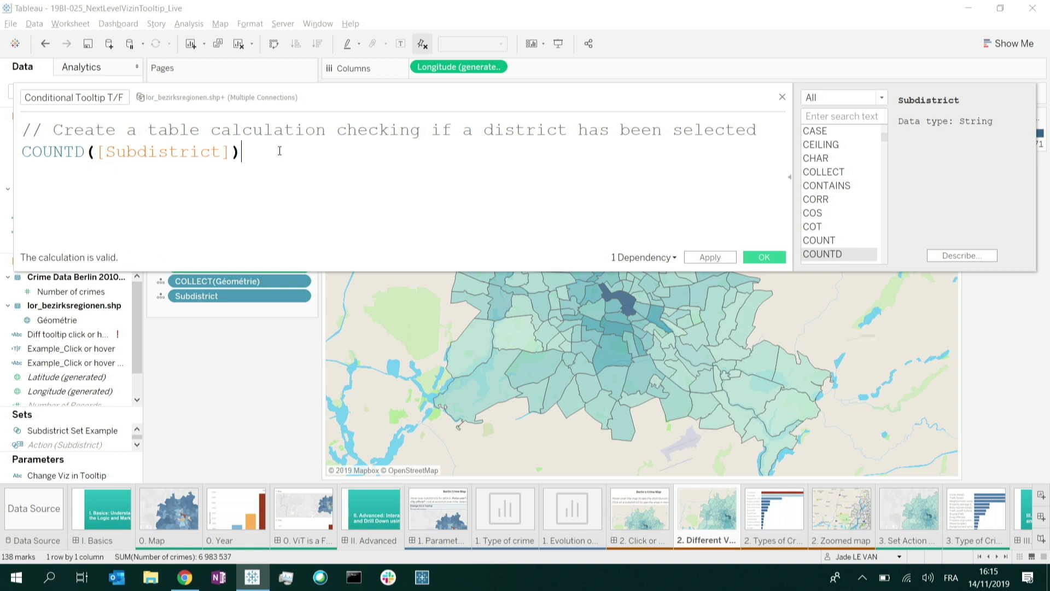
{"action": "key", "text": "Left"}
{"action": "key", "text": "Left"}
{"action": "key", "text": "Left"}
{"action": "key", "text": "Left"}
{"action": "key", "text": "Left"}
{"action": "key", "text": "Left"}
{"action": "key", "text": "Left"}
{"action": "key", "text": "Left"}
{"action": "key", "text": "Left"}
{"action": "key", "text": "Left"}
{"action": "key", "text": "Left"}
{"action": "key", "text": "Left"}
{"action": "key", "text": "Left"}
{"action": "key", "text": "Left"}
{"action": "key", "text": "Left"}
{"action": "key", "text": "Left"}
{"action": "key", "text": "Left"}
{"action": "key", "text": "Left"}
{"action": "key", "text": "Left"}
{"action": "key", "text": "Left"}
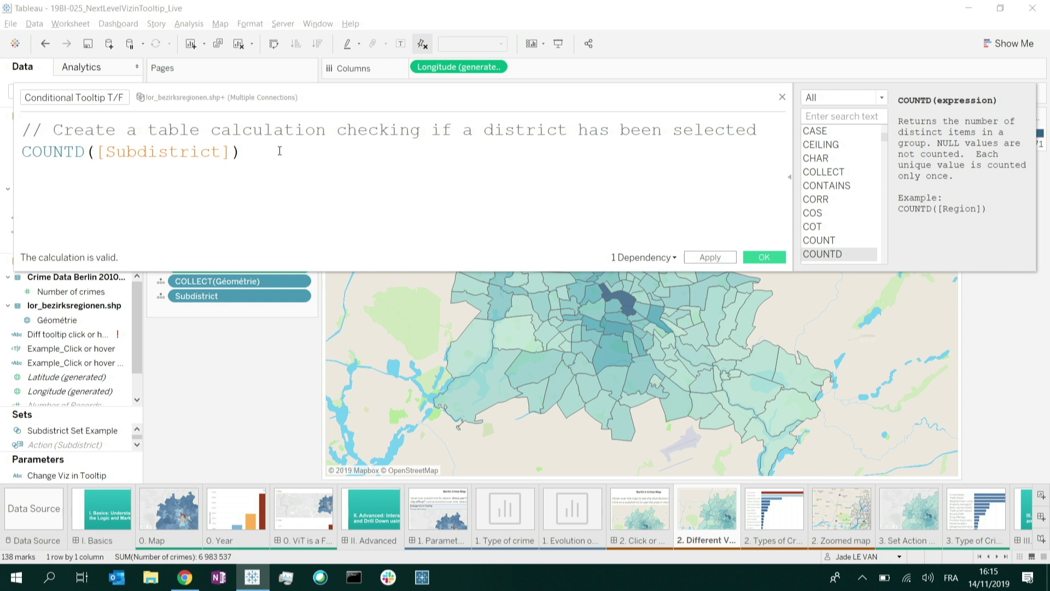
Complete the formula as WINDOW_SUM(COUNTD([Subdistrict])) = 1 and save it
{"action": "type", "text": "window"}
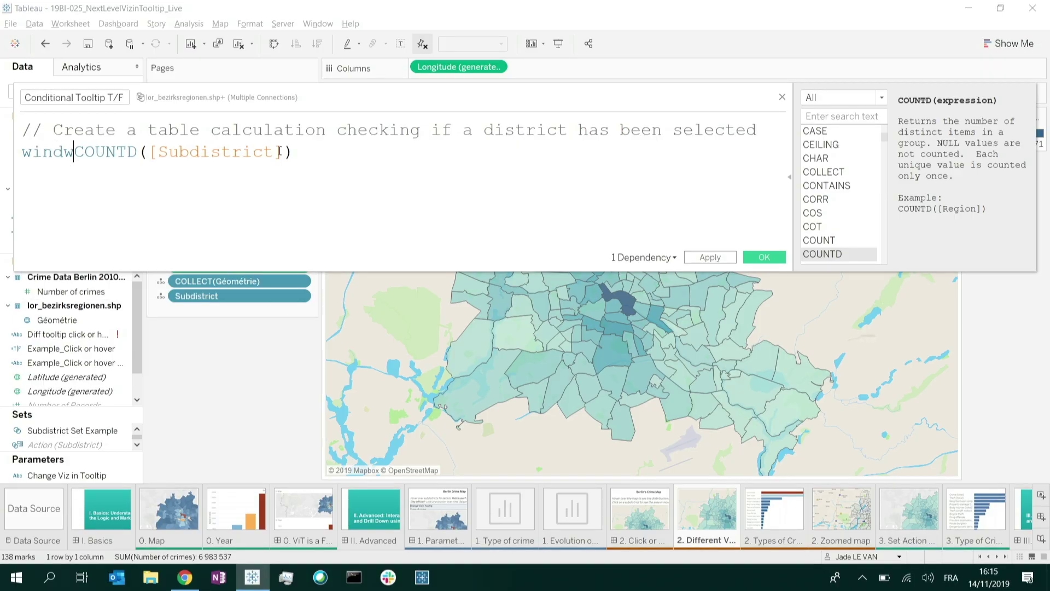
{"action": "key", "text": "Down"}
{"action": "key", "text": "Down"}
{"action": "key", "text": "Down"}
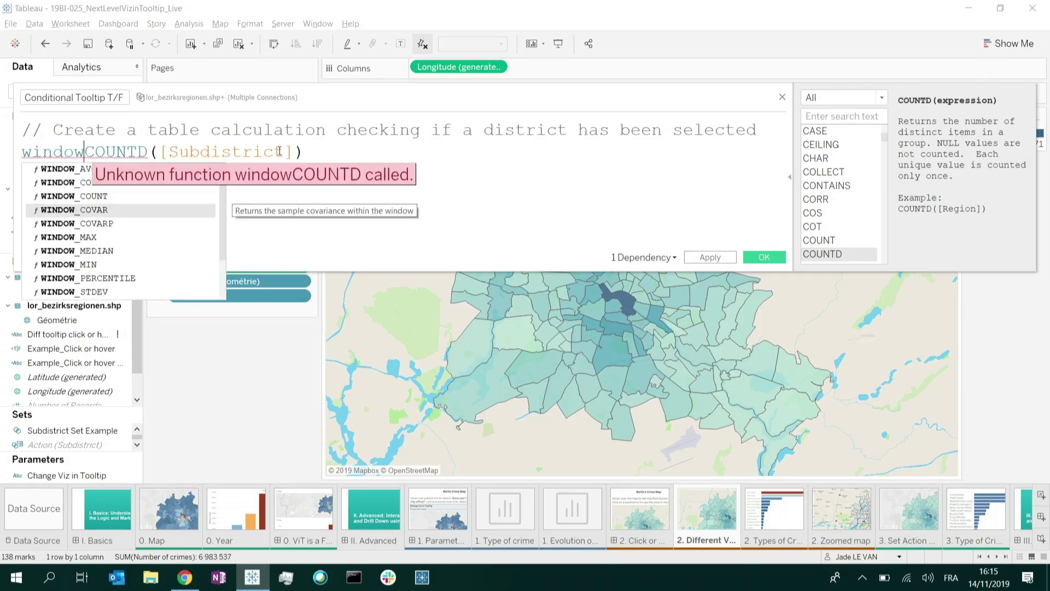
{"action": "type", "text": "_sum"}
{"action": "key", "text": "Return"}
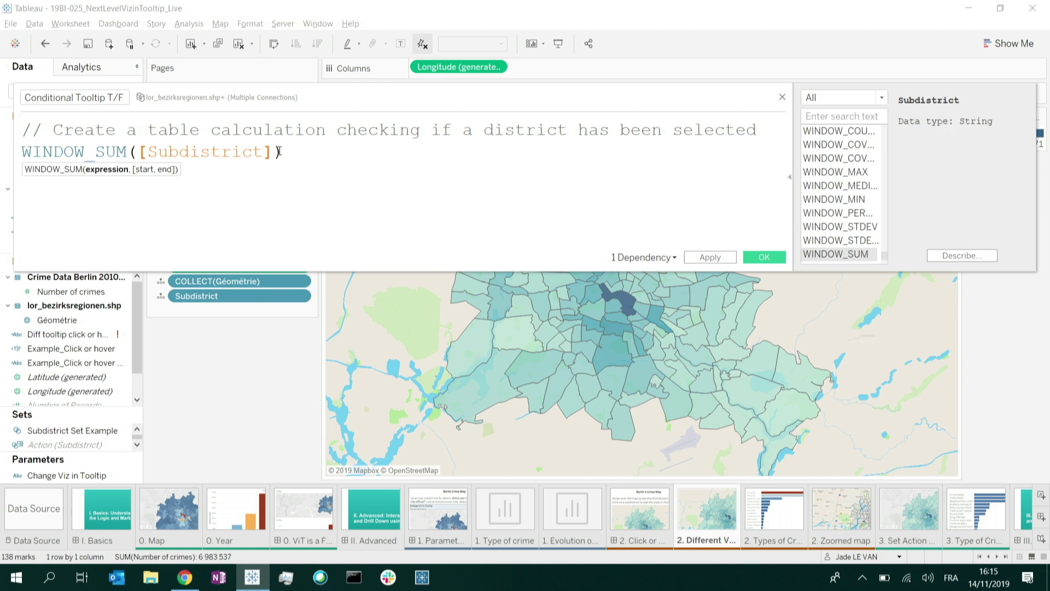
{"action": "type", "text": "count"}
{"action": "key", "text": "Down"}
{"action": "key", "text": "Return"}
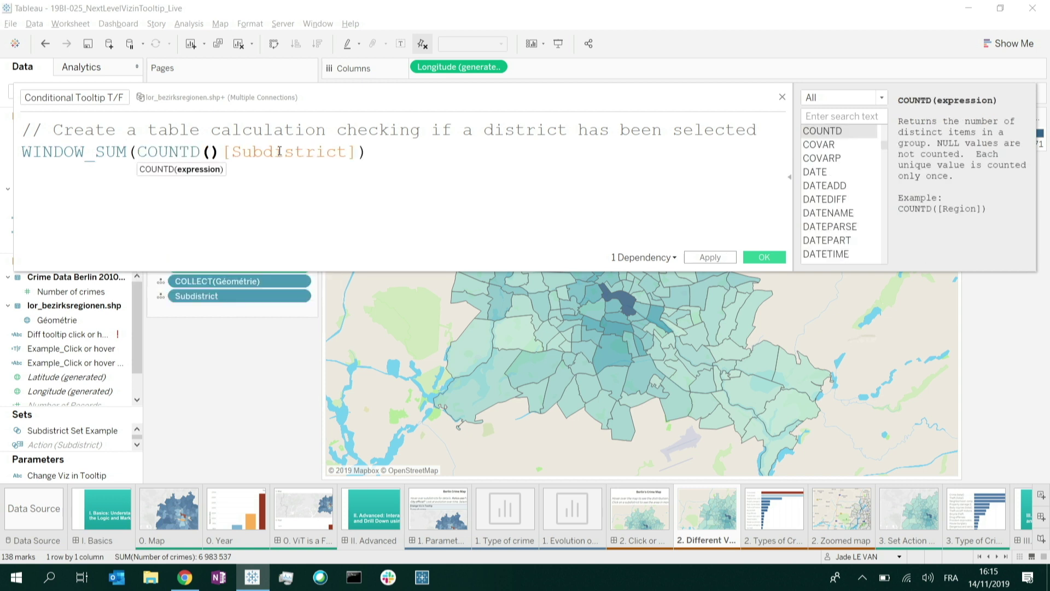
{"action": "left_click", "coordinate": [394, 157]}
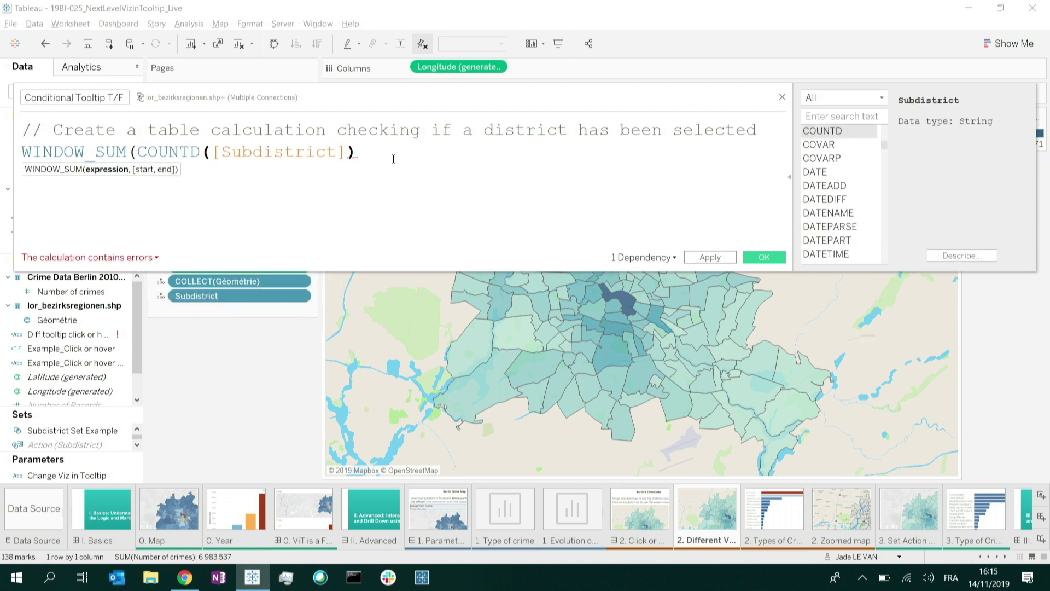
{"action": "type", "text": ")"}
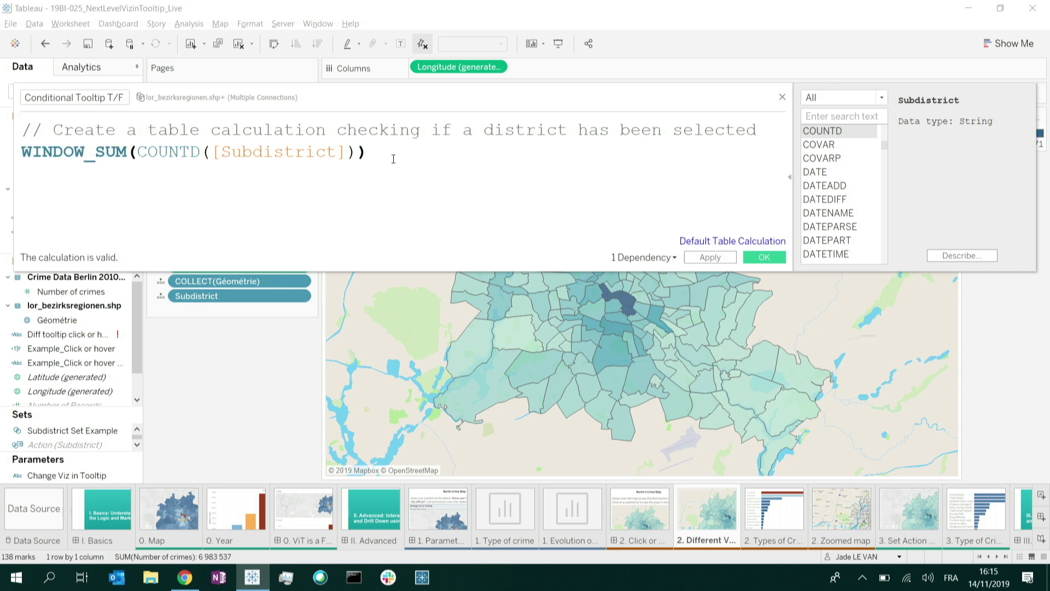
{"action": "type", "text": "= 1"}
{"action": "left_click", "coordinate": [761, 258]}
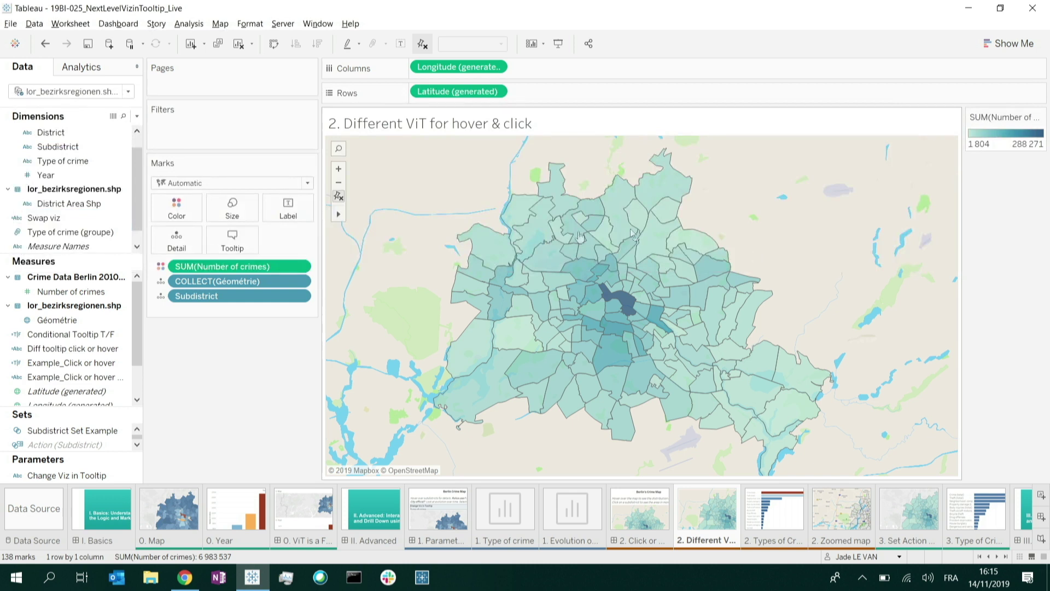
{"action": "left_click", "coordinate": [61, 339]}
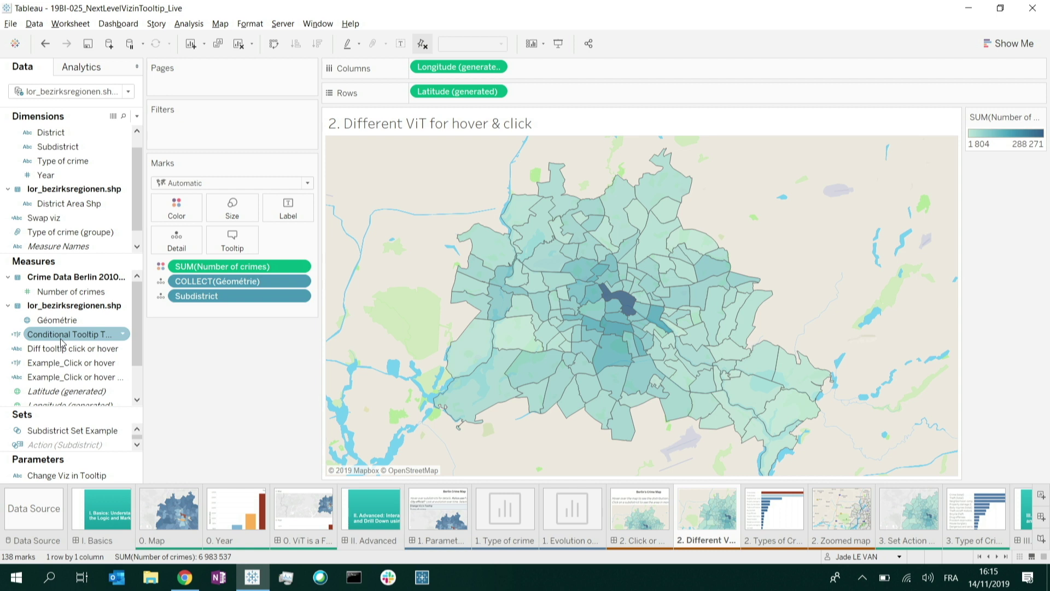
{"action": "left_click", "coordinate": [64, 349]}
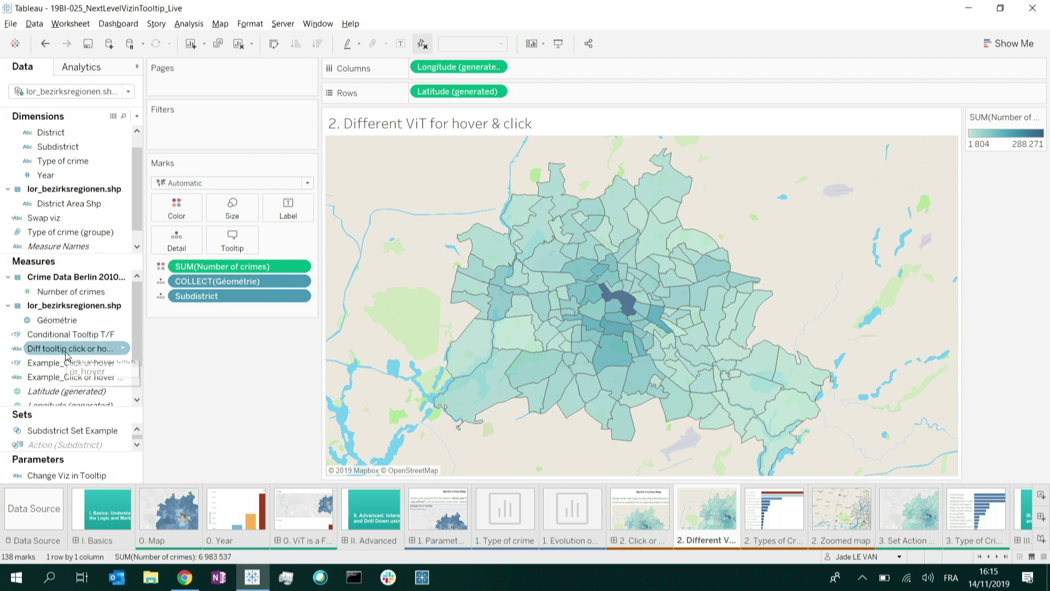
{"action": "right_click", "coordinate": [66, 353]}
{"action": "left_click", "coordinate": [99, 167]}
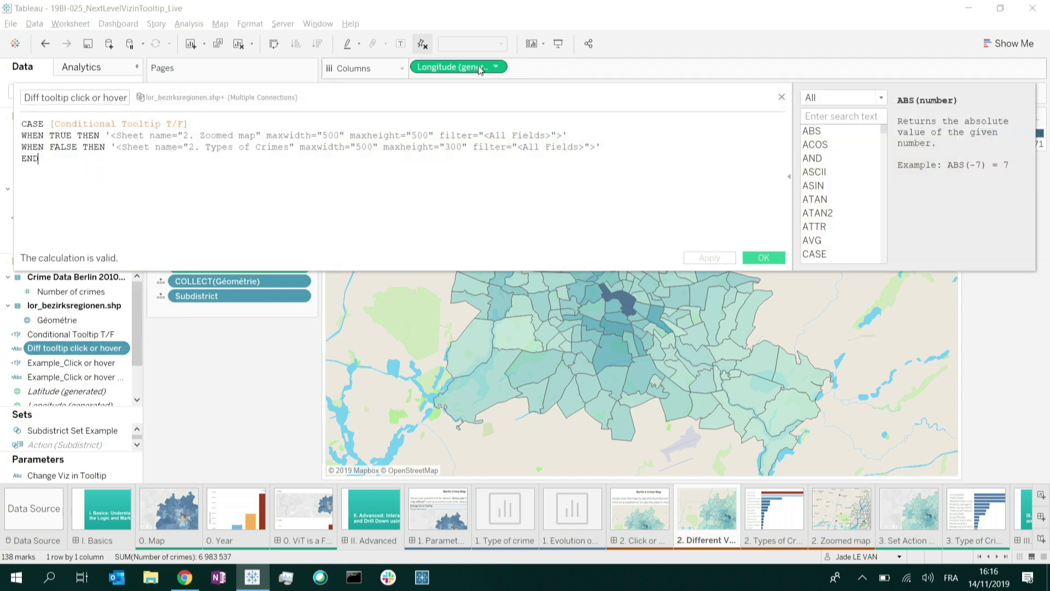
{"action": "scroll", "coordinate": [356, 163], "scroll_direction": "up", "scroll_amount": 3}
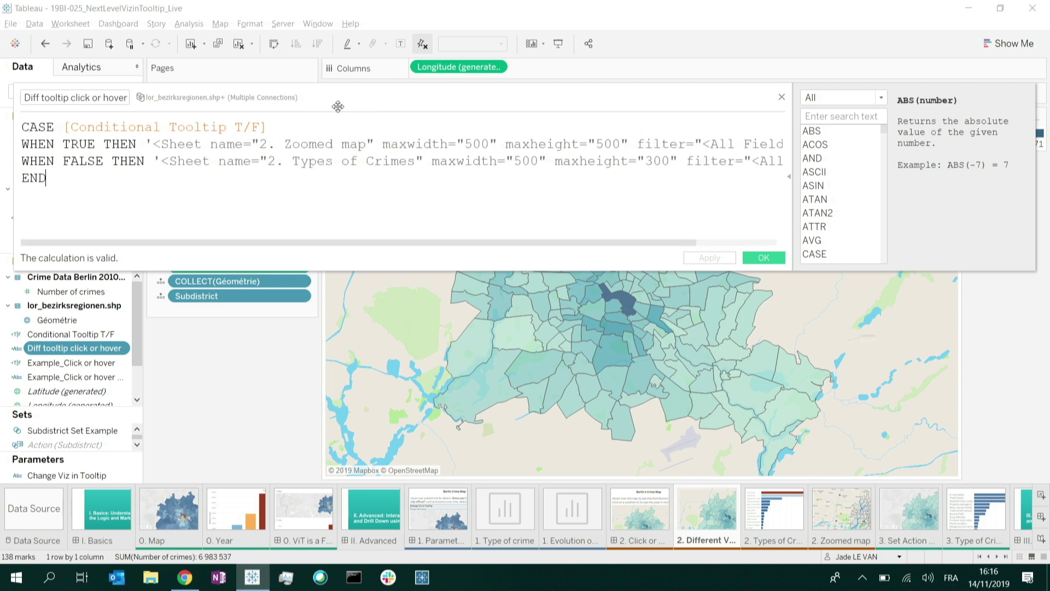
{"action": "left_click_drag", "start_coordinate": [337, 107], "coordinate": [401, 126]}
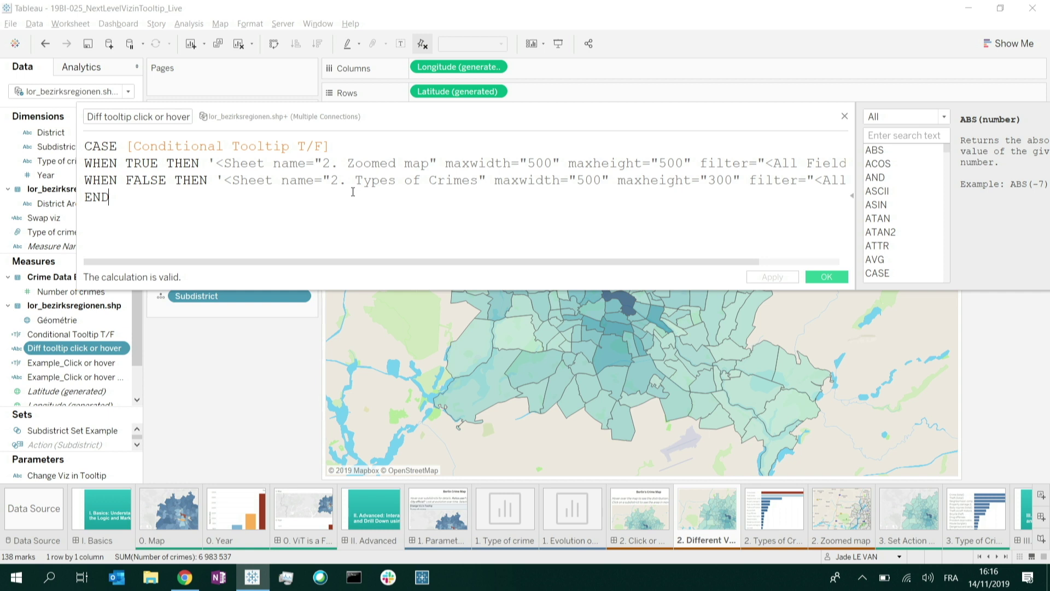
{"action": "mouse_move", "coordinate": [280, 258]}
{"action": "left_mouse_down"}
{"action": "mouse_move", "coordinate": [304, 261]}
{"action": "mouse_move", "coordinate": [279, 259]}
{"action": "left_mouse_up"}
{"action": "left_click", "coordinate": [826, 277]}
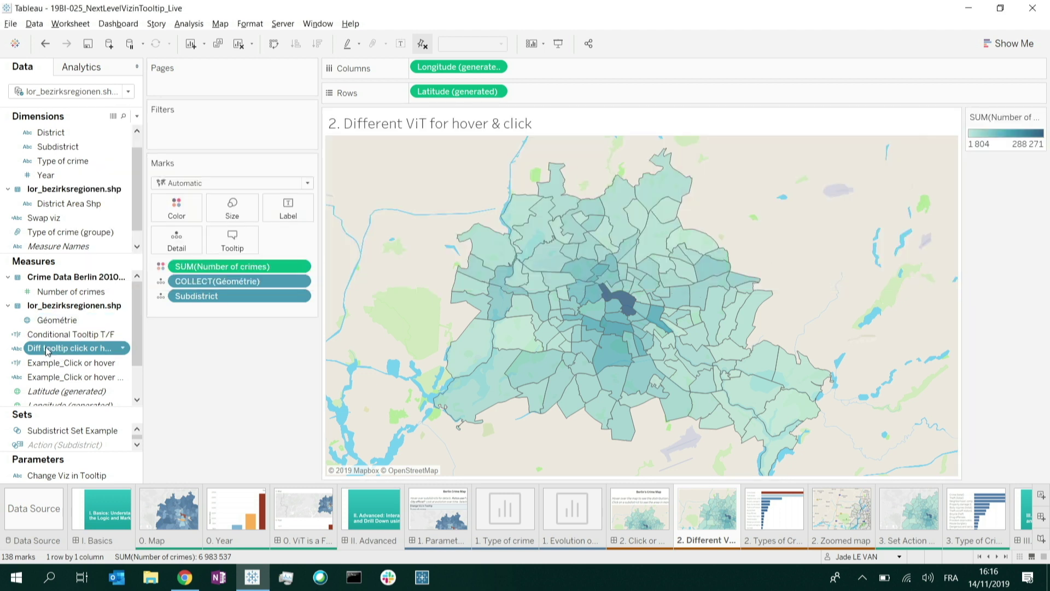
Put Diff tooltip click or hover on Detail and insert AGG(Diff tooltip click or hover) into the tooltip
{"action": "left_click_drag", "start_coordinate": [54, 346], "coordinate": [177, 249]}
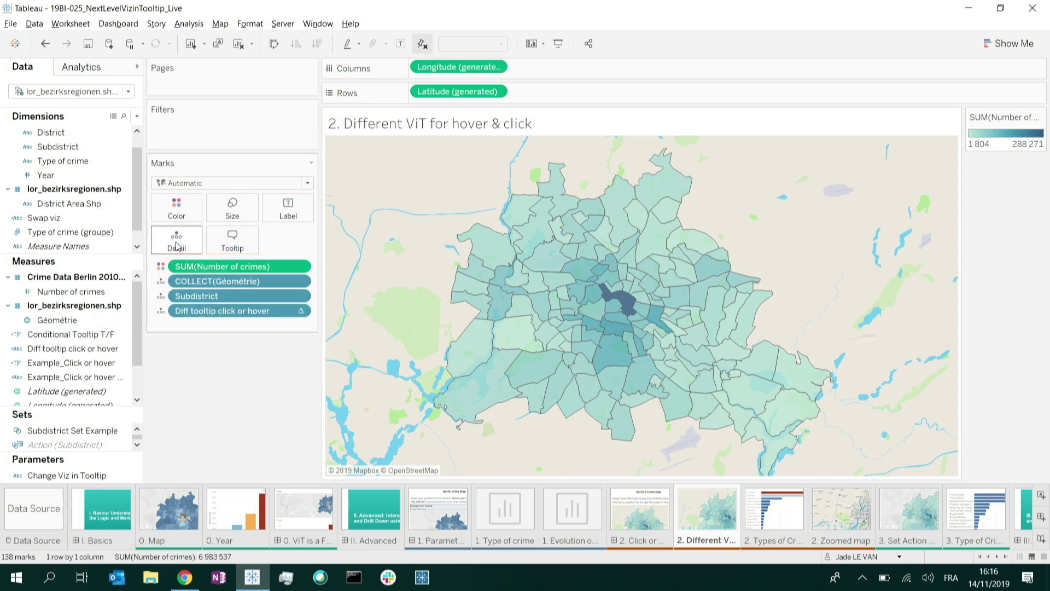
{"action": "left_click", "coordinate": [238, 249]}
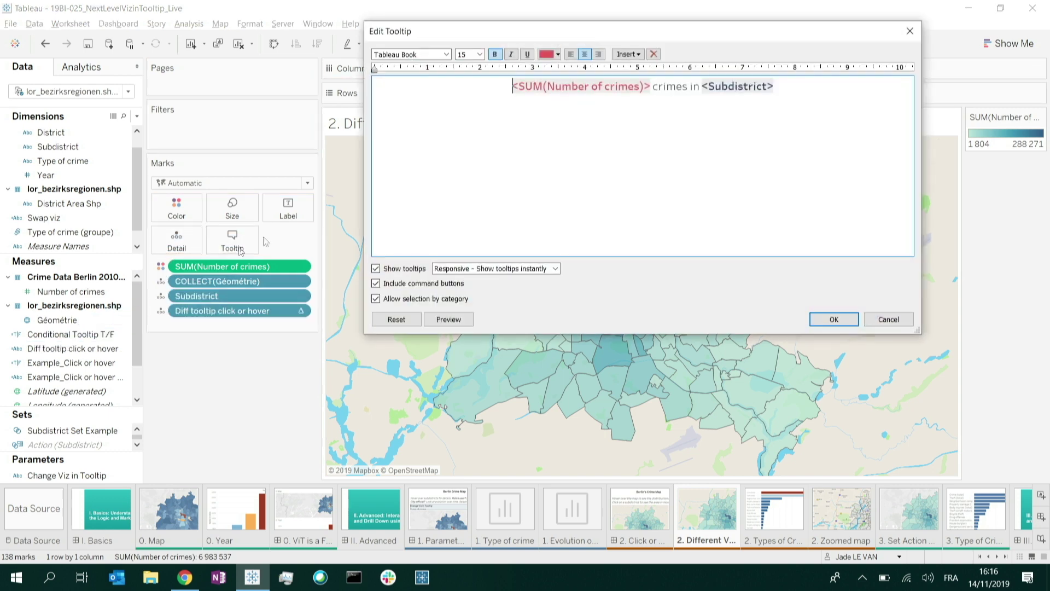
{"action": "left_click", "coordinate": [823, 91]}
{"action": "left_click", "coordinate": [628, 54]}
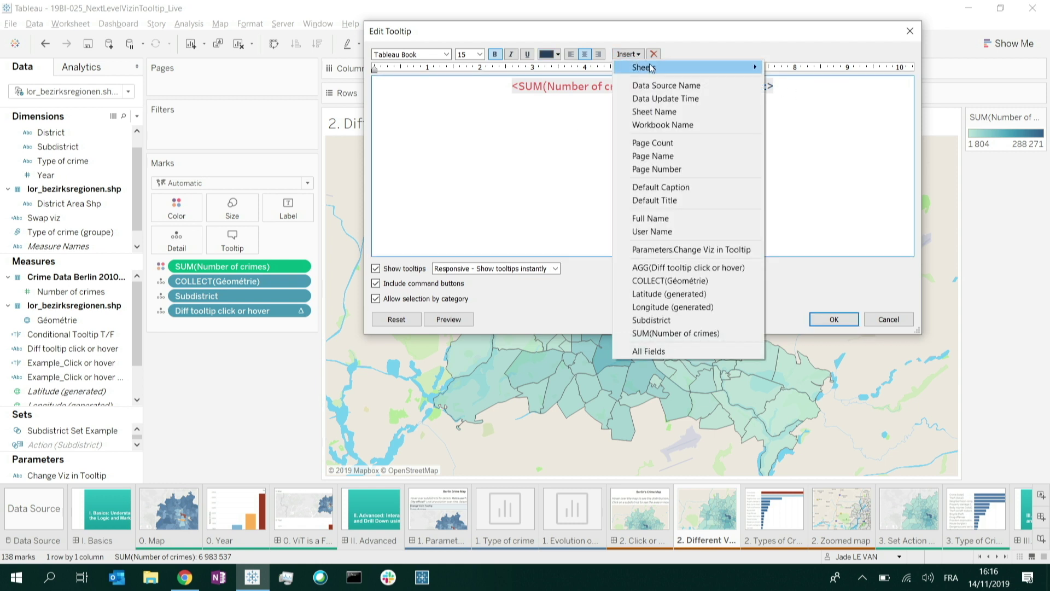
{"action": "left_click", "coordinate": [678, 268]}
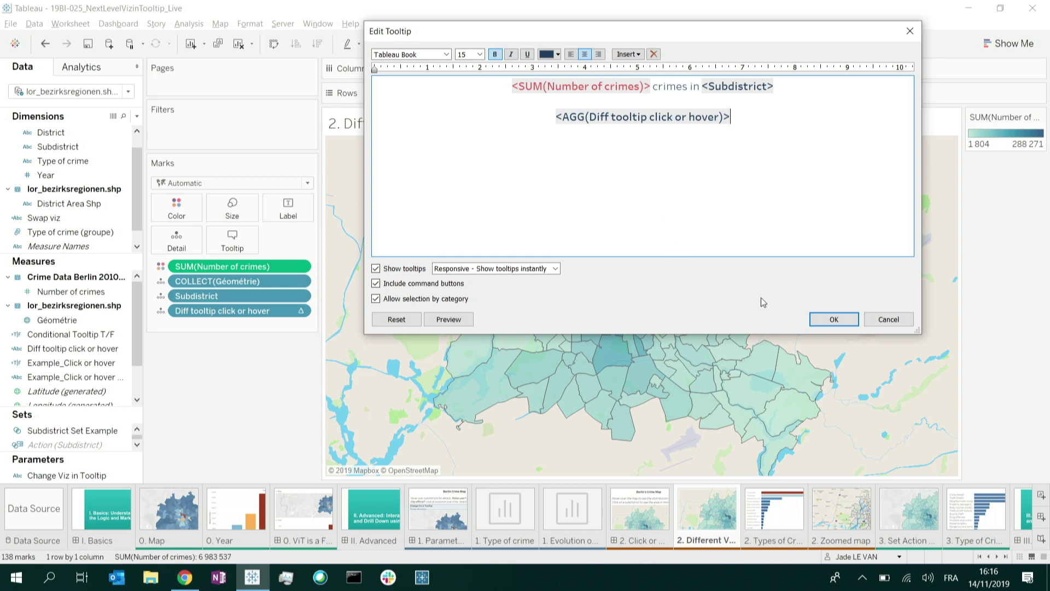
{"action": "left_click", "coordinate": [828, 322]}
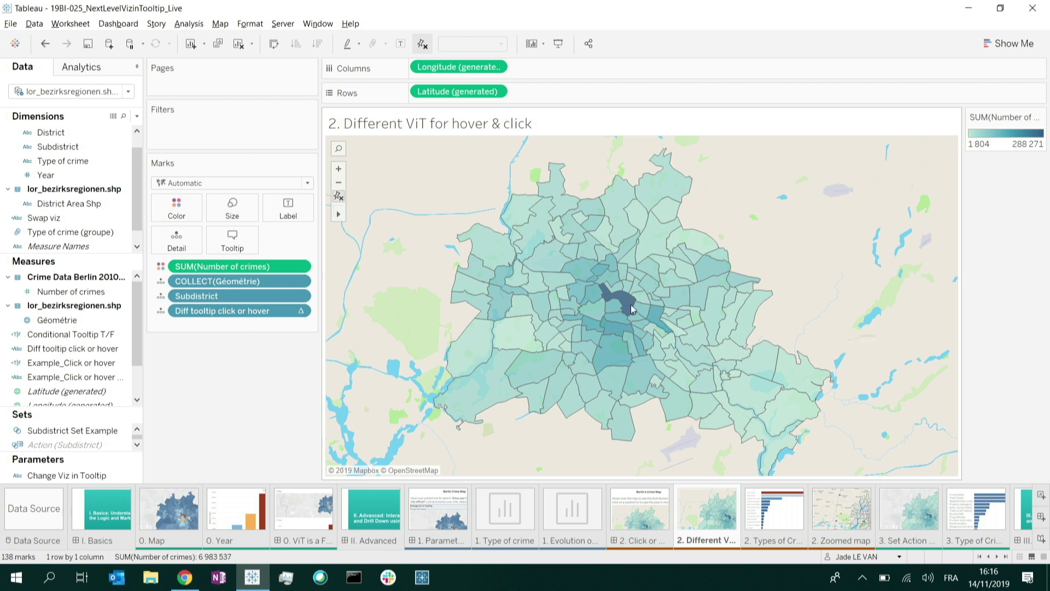
{"action": "mouse_move", "coordinate": [631, 309]}
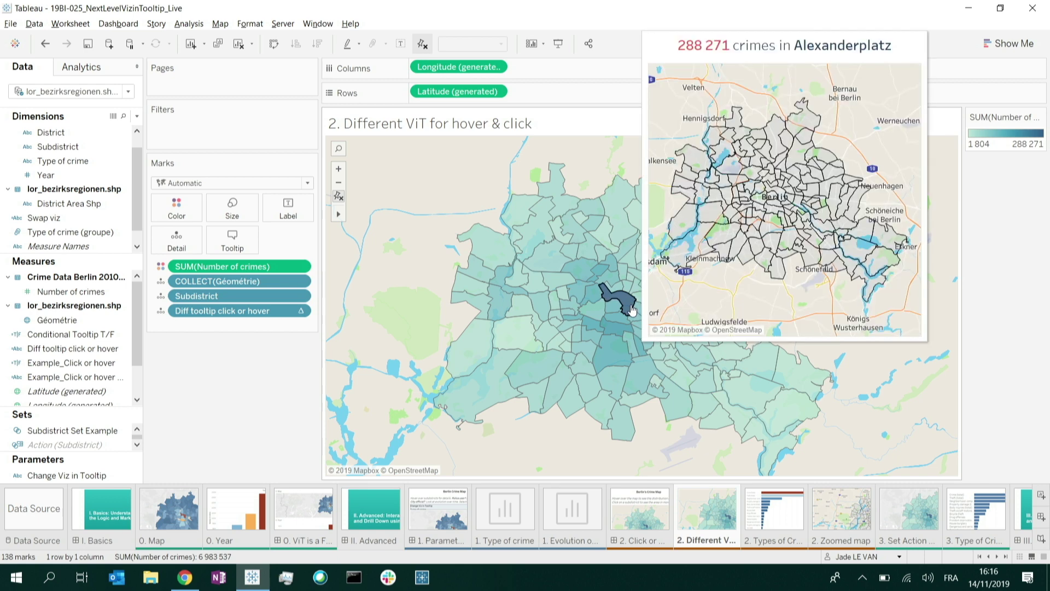
Select Alexanderplatz on the map to test the click tooltip, then clear the selection
{"action": "left_click", "coordinate": [632, 310]}
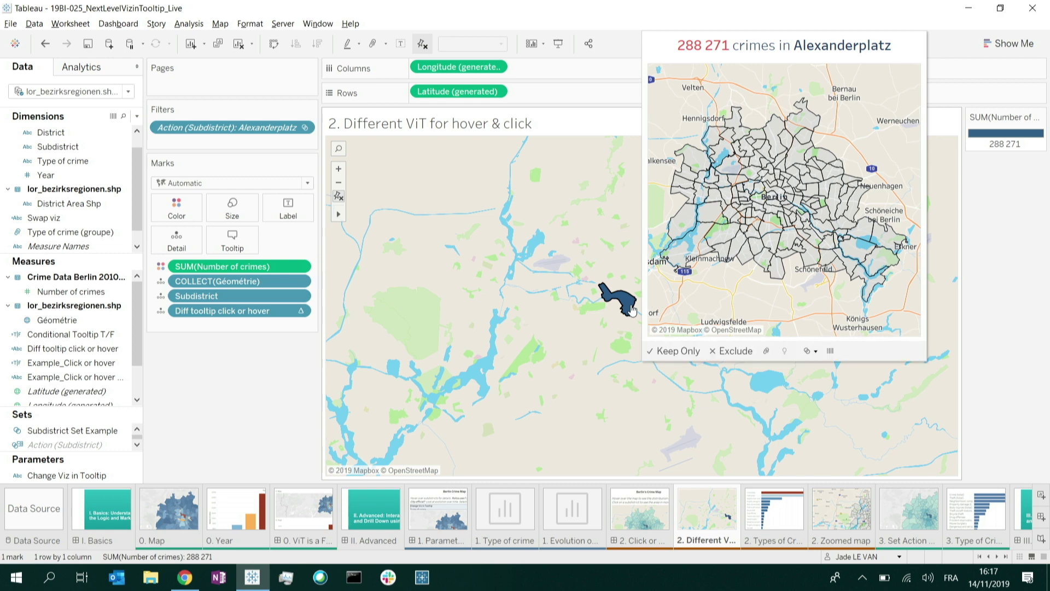
{"action": "left_click", "coordinate": [631, 310]}
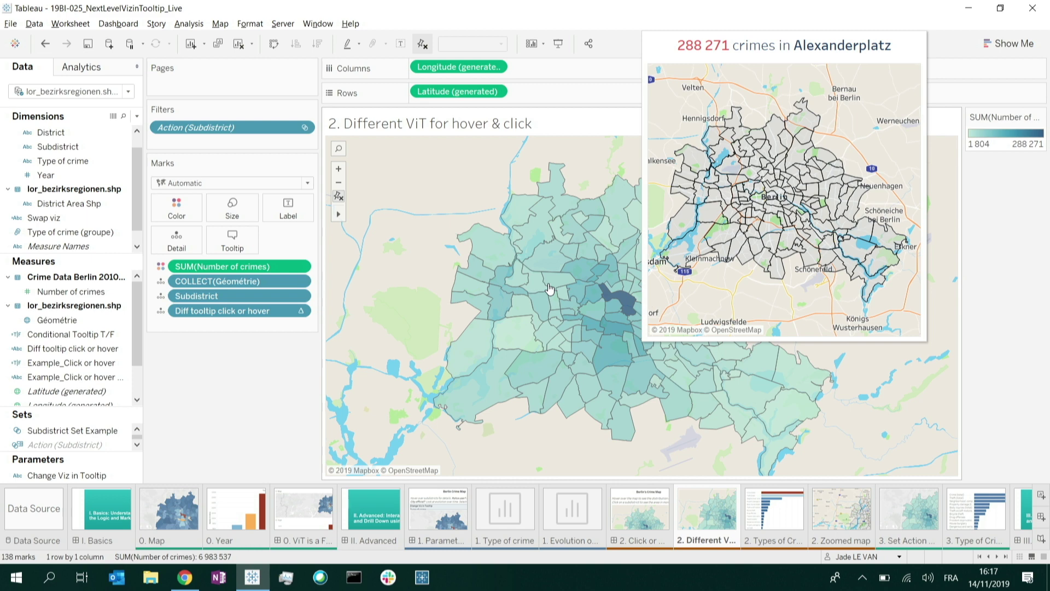
{"action": "mouse_move", "coordinate": [502, 286]}
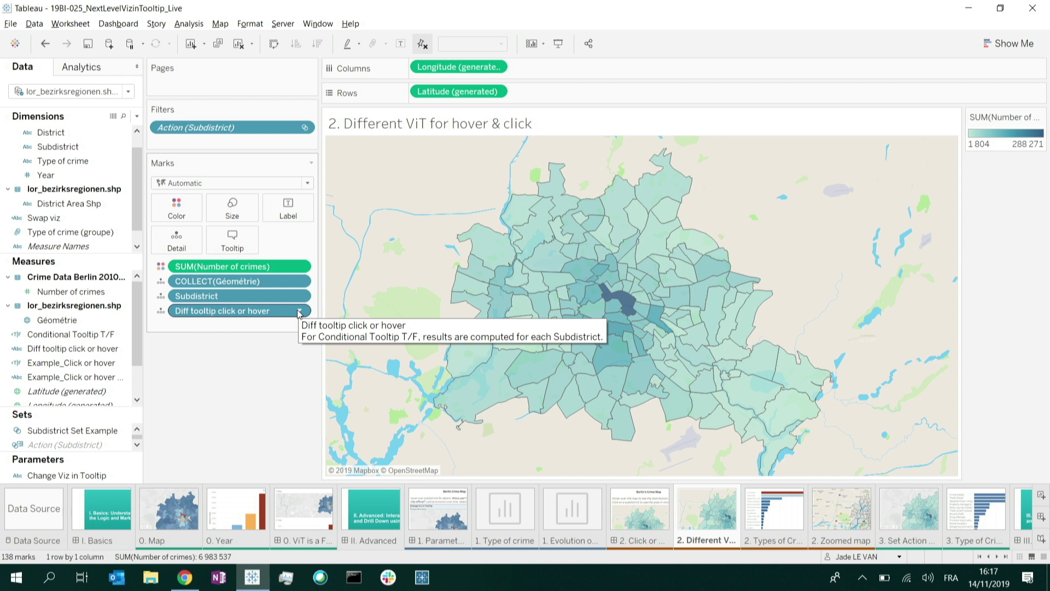
{"action": "left_click", "coordinate": [299, 312]}
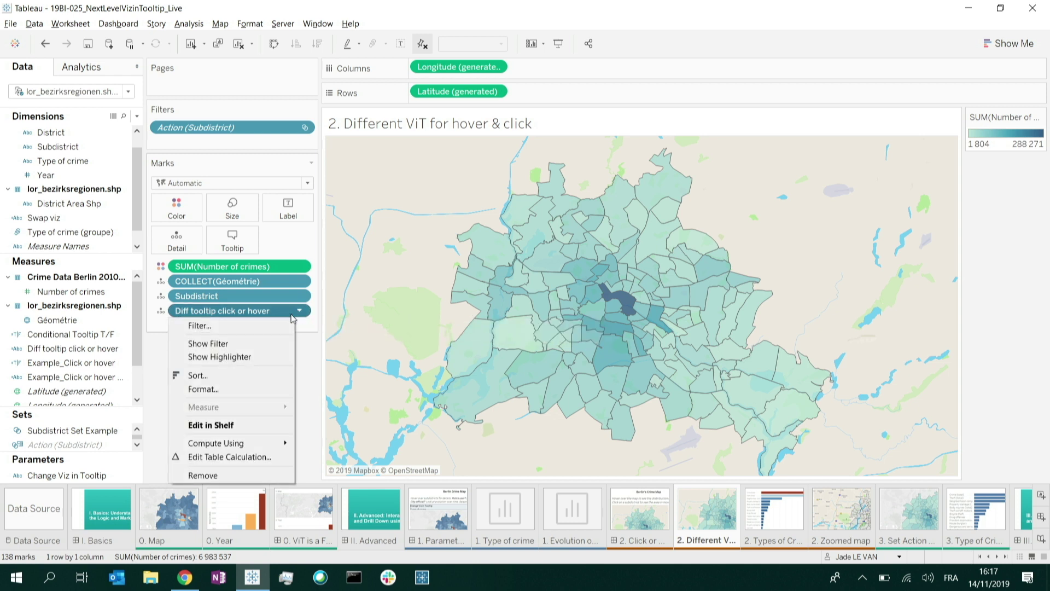
{"action": "mouse_move", "coordinate": [268, 445]}
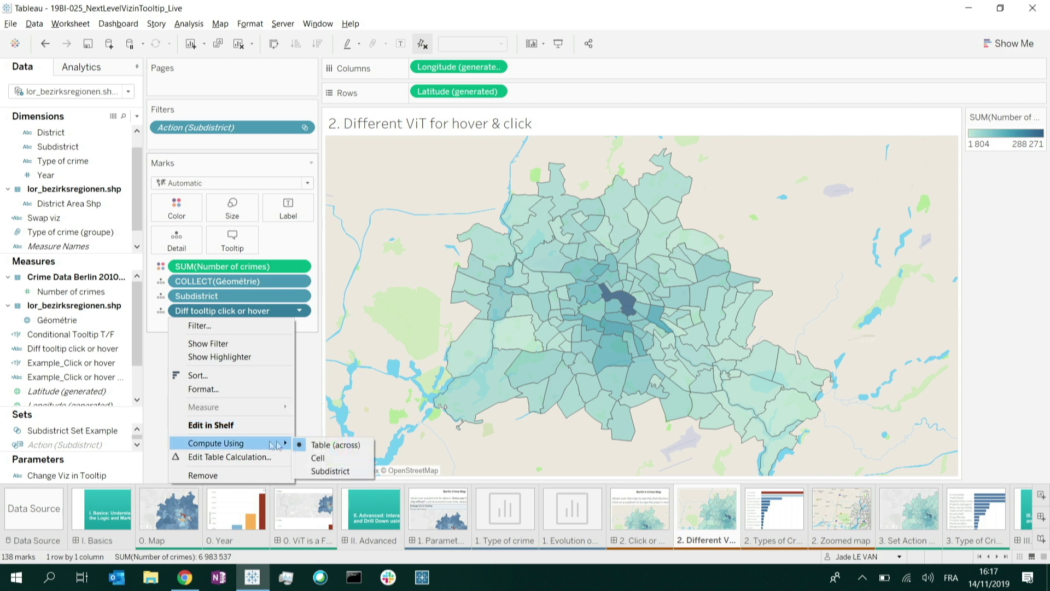
{"action": "left_click", "coordinate": [331, 471]}
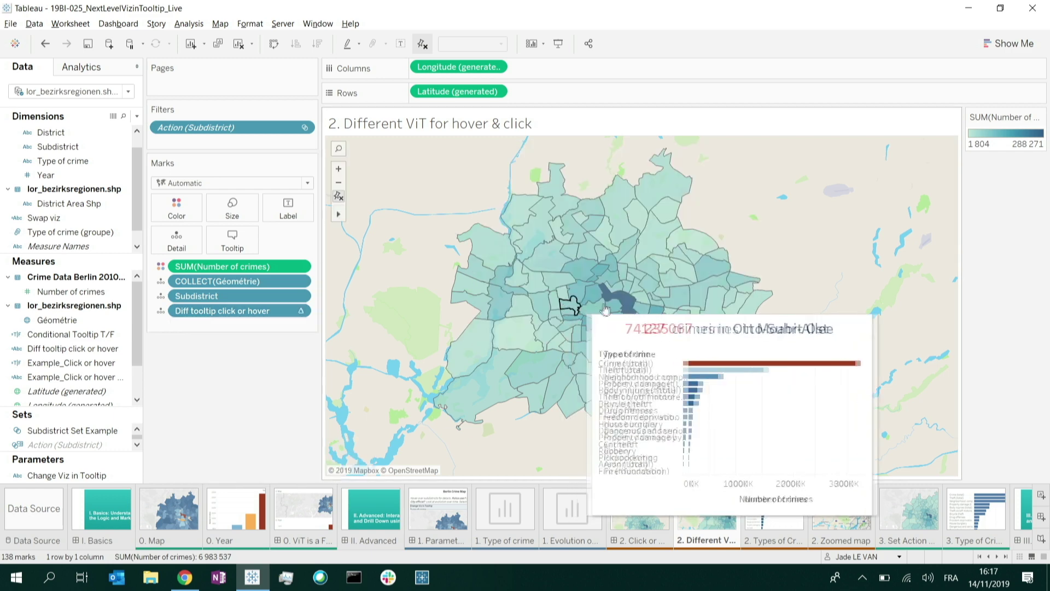
{"action": "left_click", "coordinate": [625, 306]}
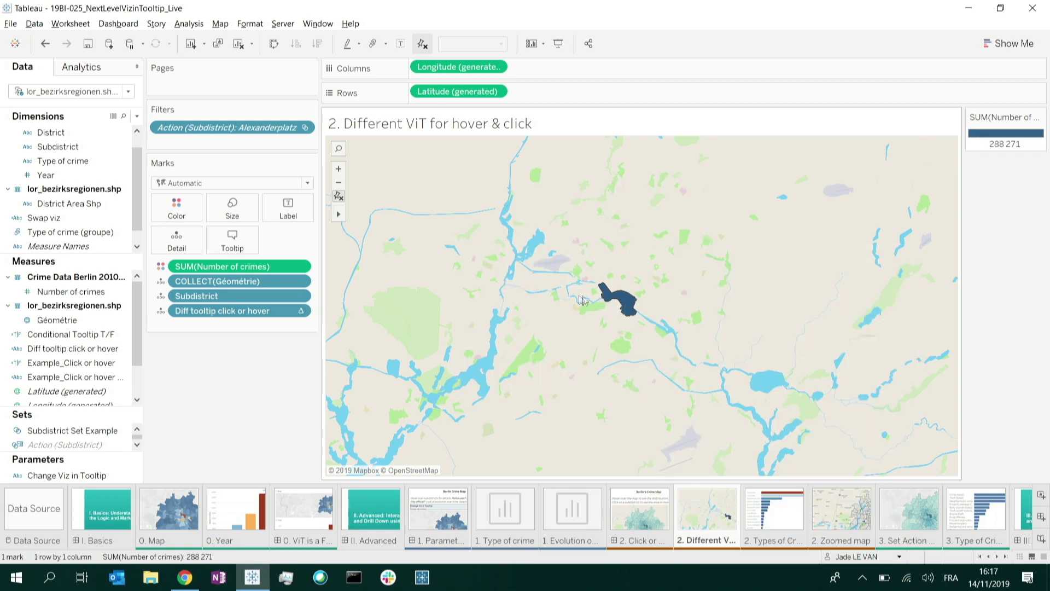
{"action": "left_click", "coordinate": [618, 298]}
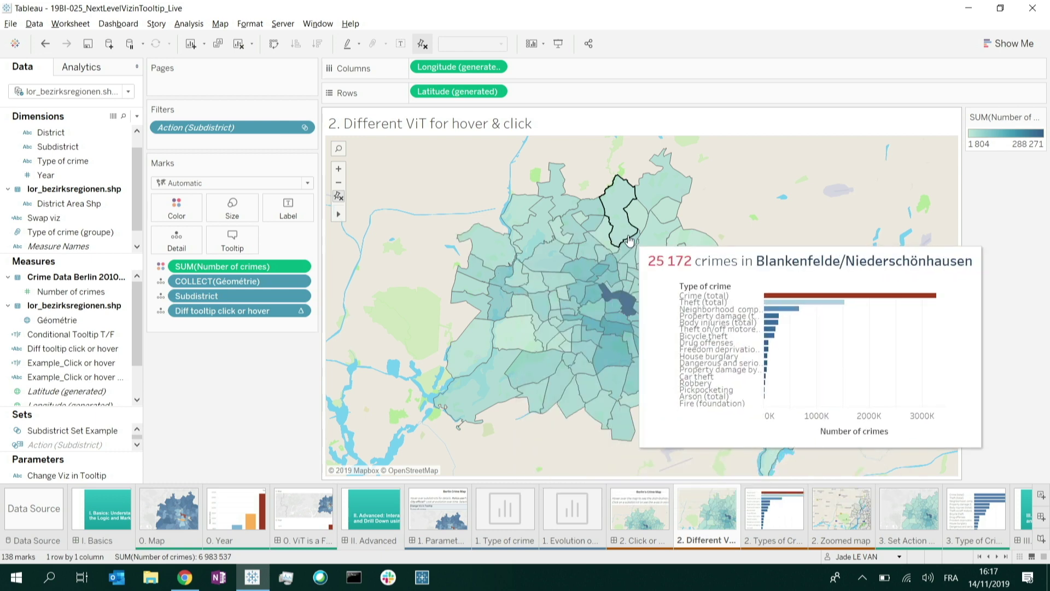
{"action": "mouse_move", "coordinate": [646, 252]}
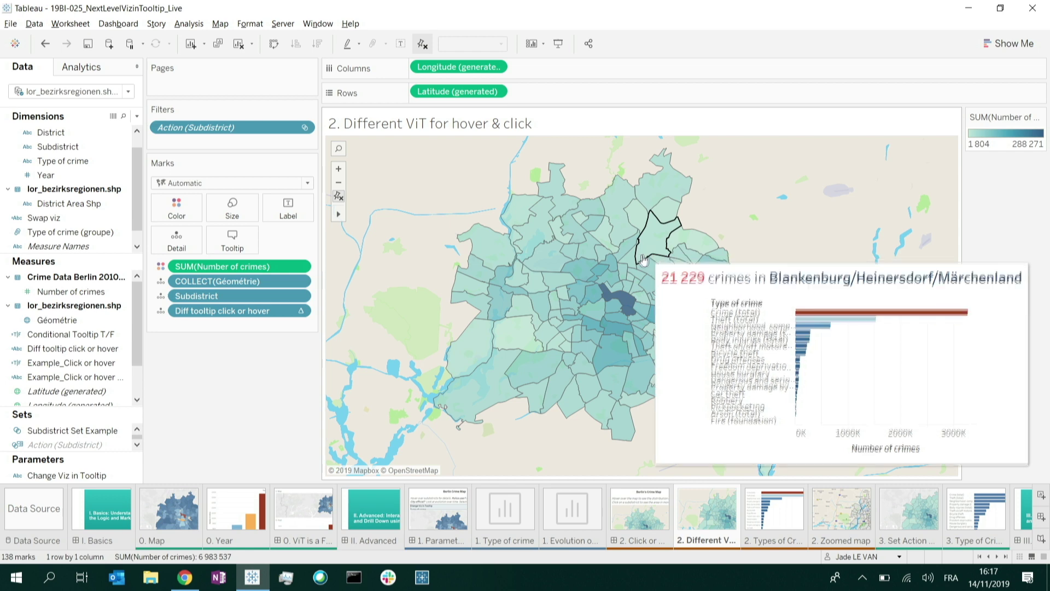
{"action": "mouse_move", "coordinate": [630, 271]}
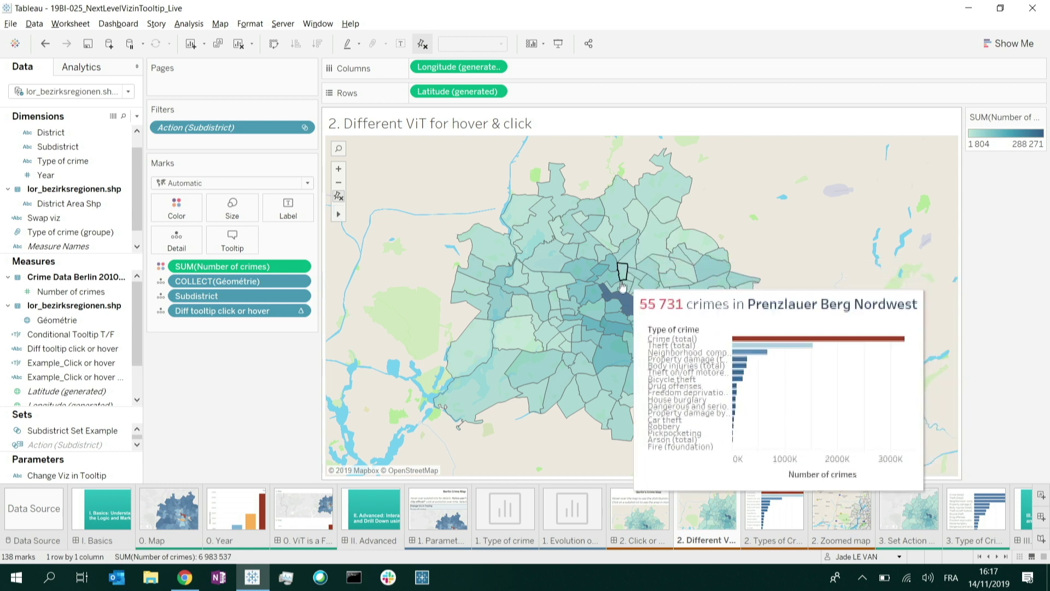
{"action": "mouse_move", "coordinate": [624, 298]}
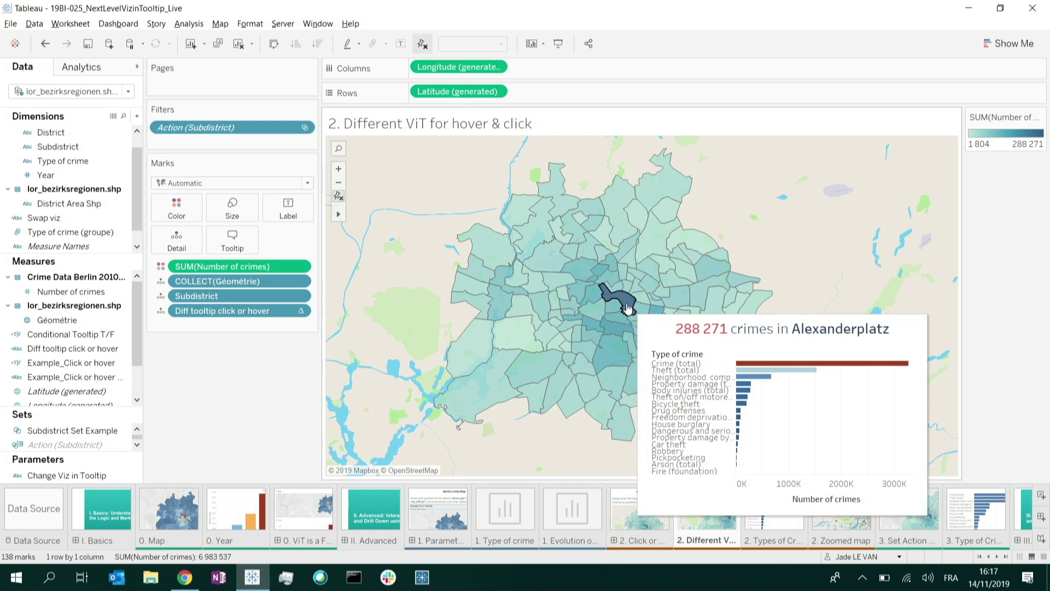
{"action": "left_click", "coordinate": [627, 308]}
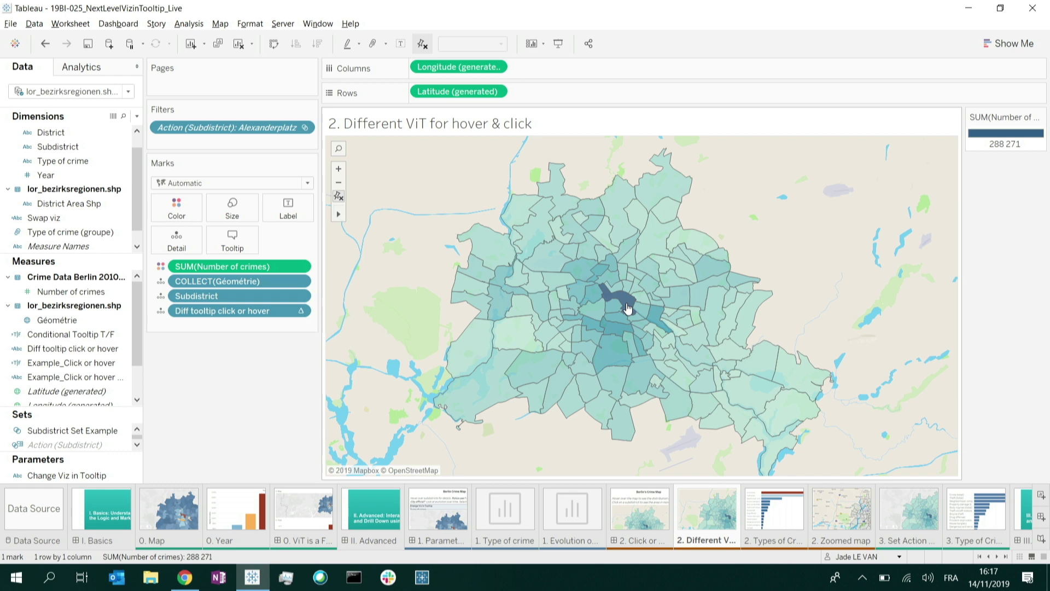
{"action": "left_click", "coordinate": [627, 308]}
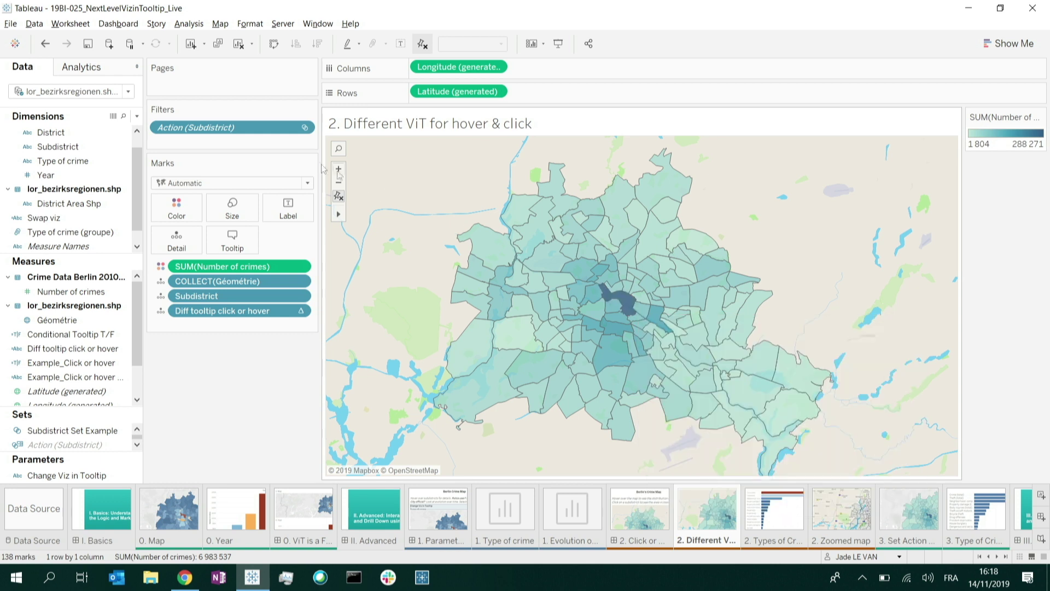
{"action": "right_click", "coordinate": [224, 130]}
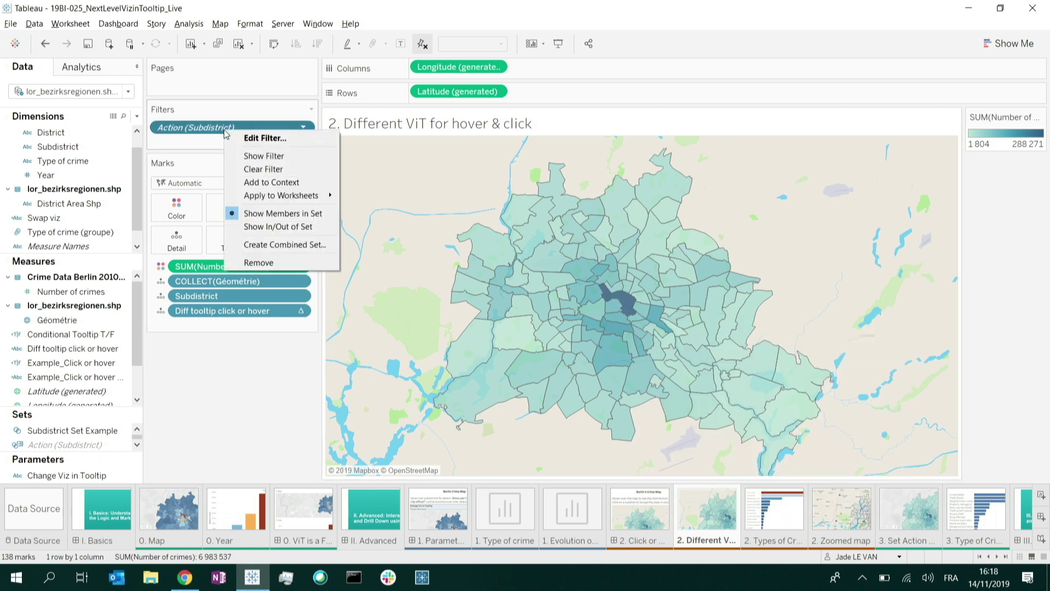
{"action": "left_click", "coordinate": [265, 138]}
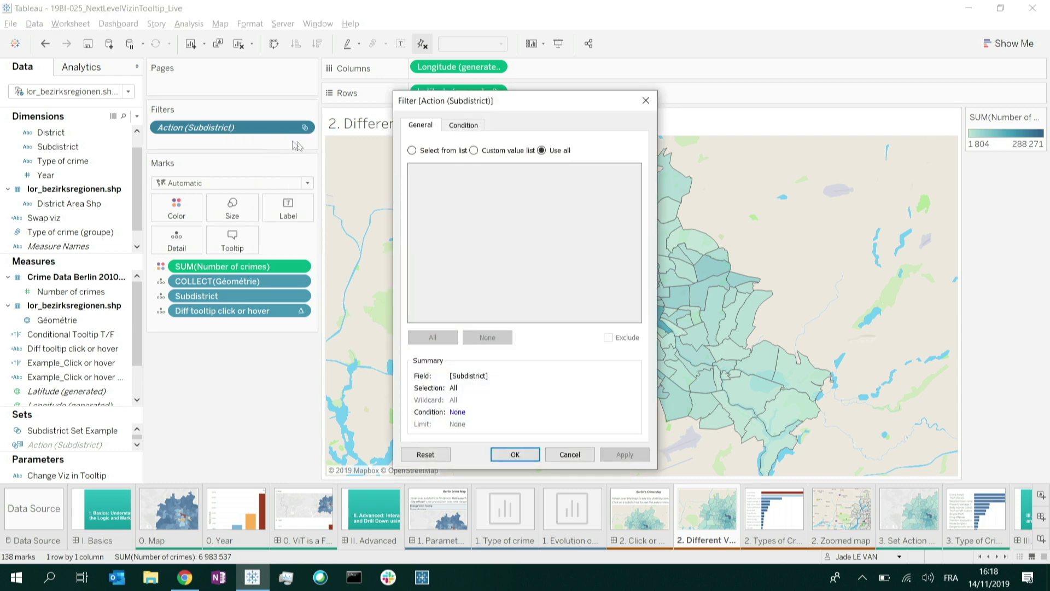
{"action": "left_click", "coordinate": [646, 100]}
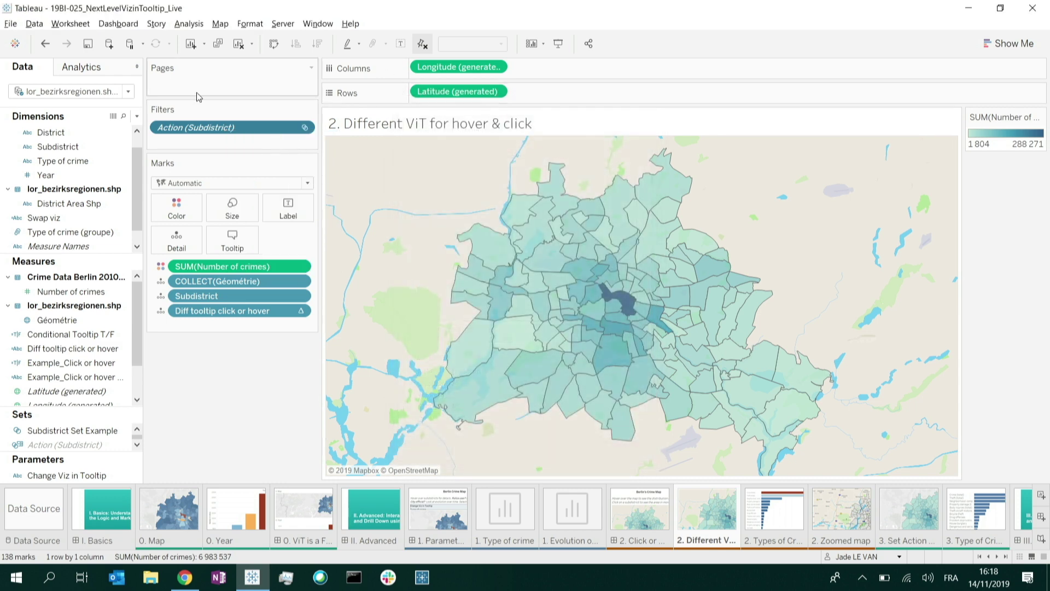
Apply the Action (Subdistrict) filter to selected worksheets: 2. Zoomed map and 2. Types of Crimes
{"action": "right_click", "coordinate": [220, 138]}
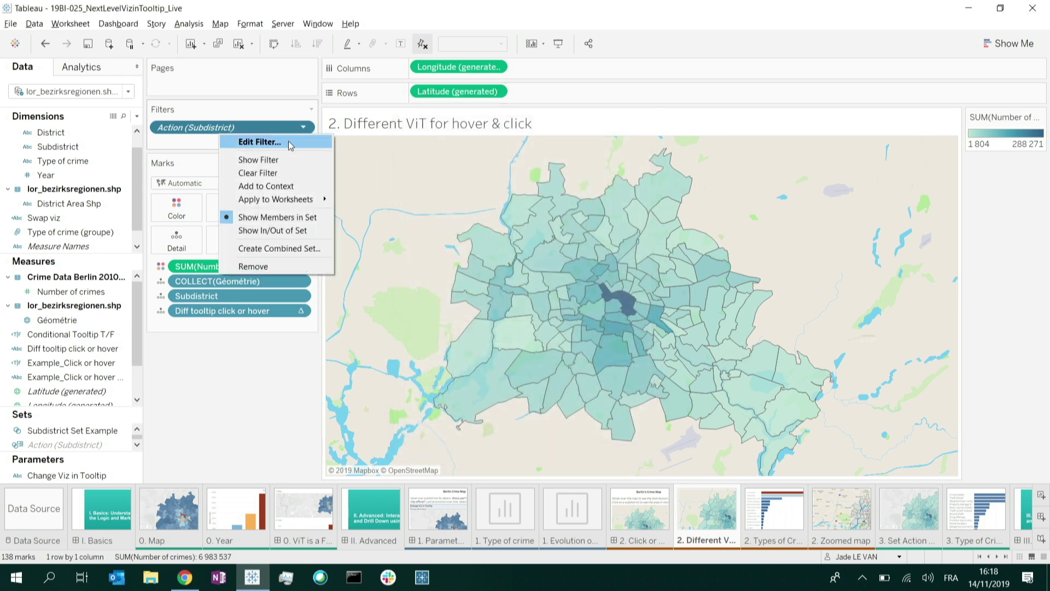
{"action": "mouse_move", "coordinate": [290, 202]}
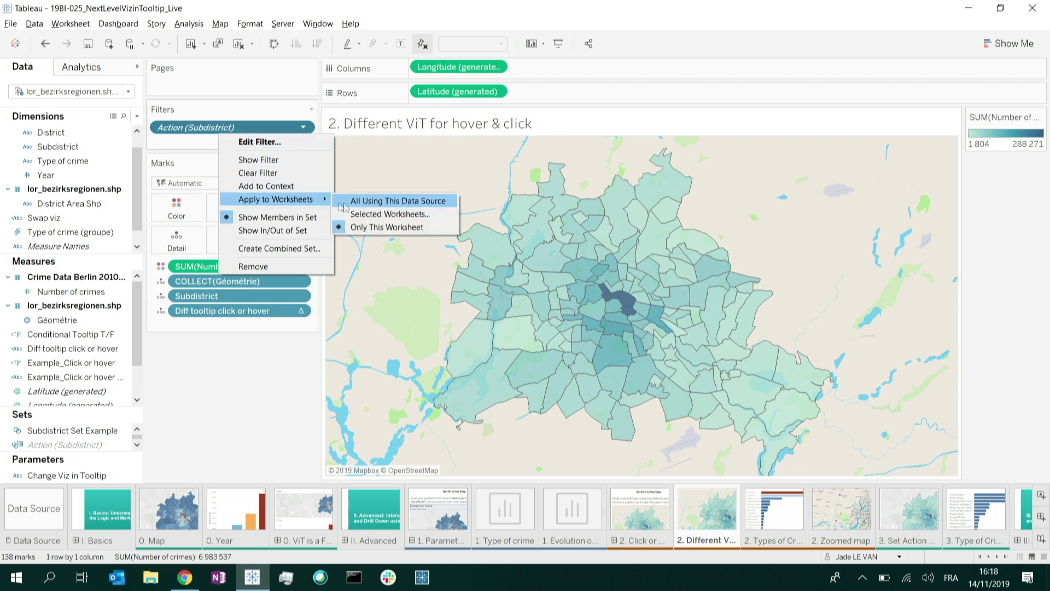
{"action": "left_click", "coordinate": [383, 214]}
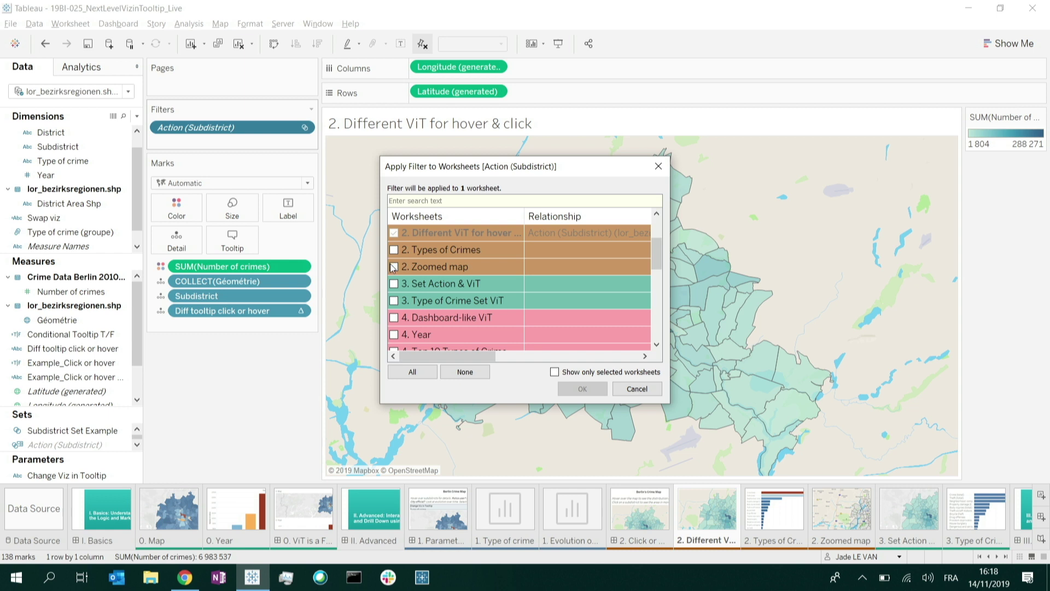
{"action": "left_click", "coordinate": [393, 266]}
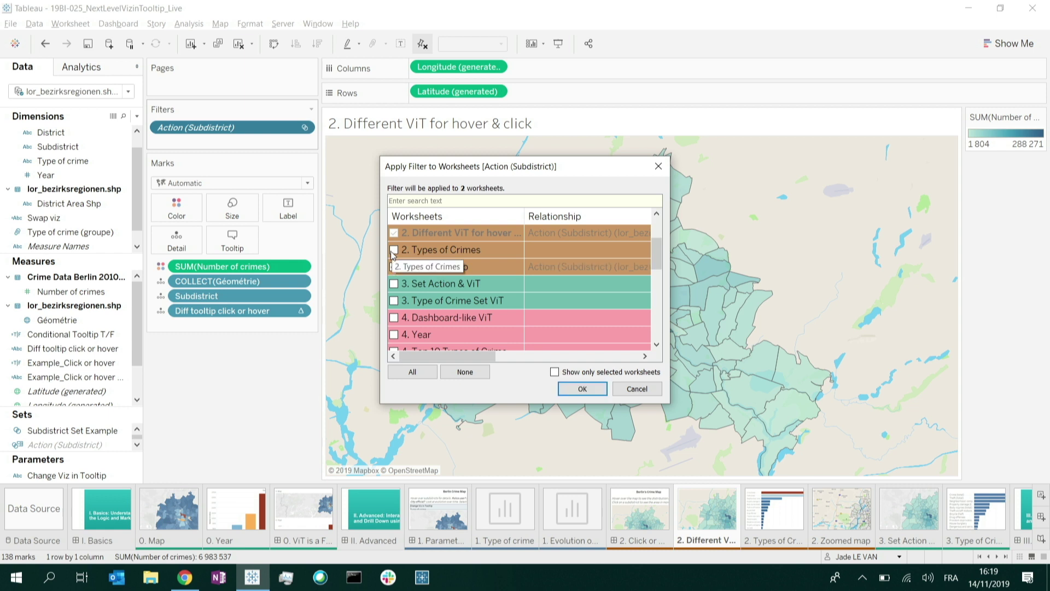
{"action": "left_click", "coordinate": [394, 250]}
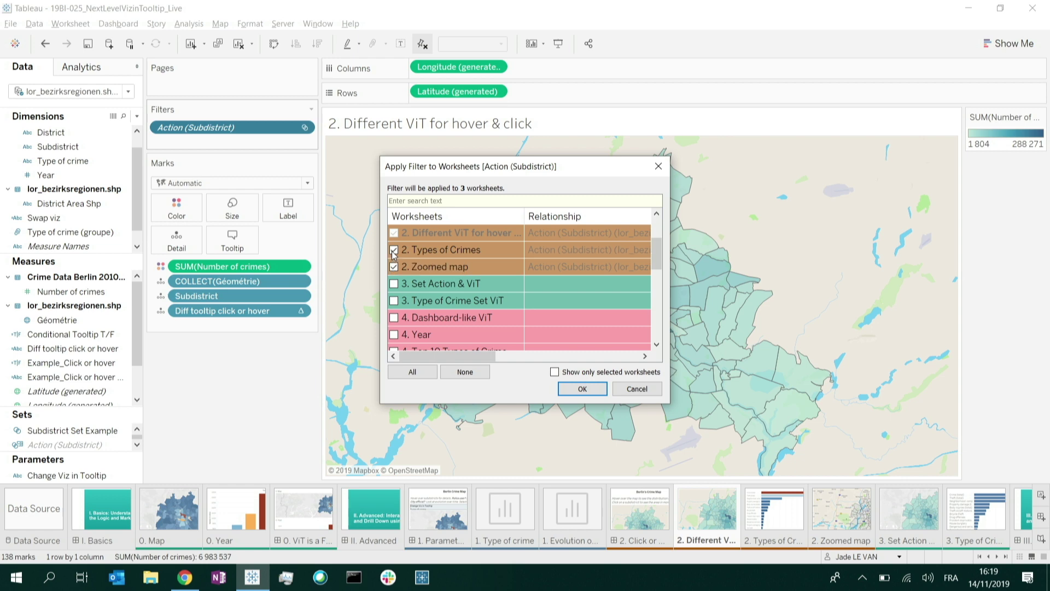
{"action": "left_click", "coordinate": [582, 389]}
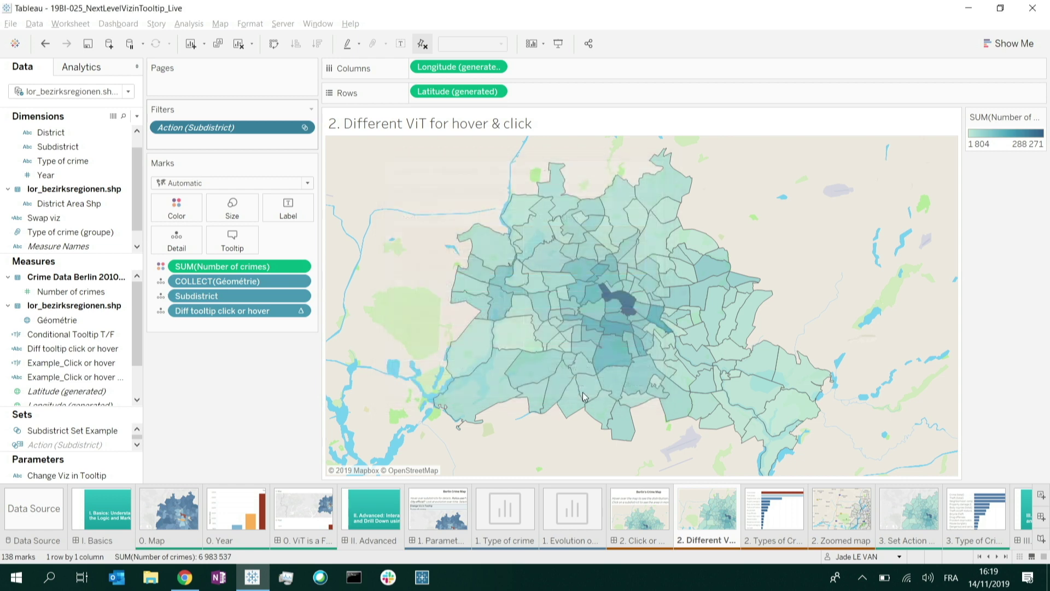
Test the filter by selecting and clearing Alexanderplatz and Regierungsviertel, then open 2. Types of Crimes
{"action": "left_click", "coordinate": [626, 310]}
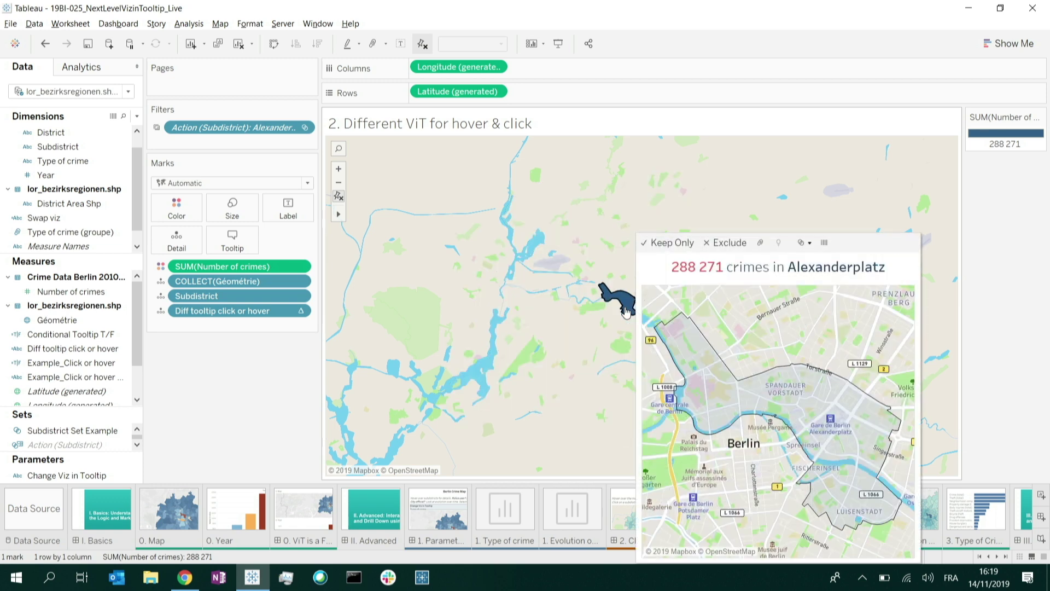
{"action": "left_click", "coordinate": [626, 311]}
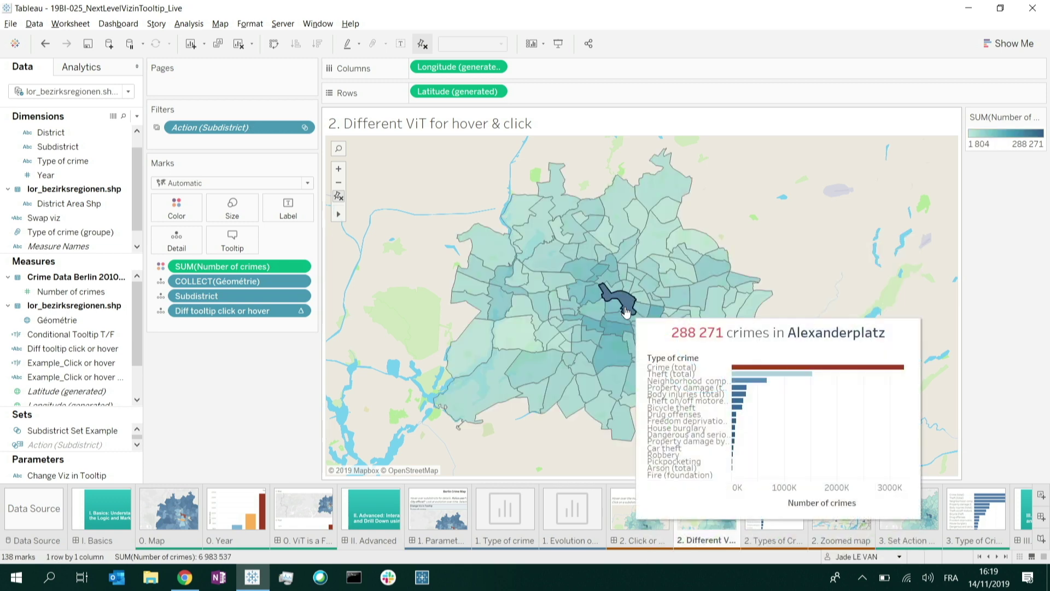
{"action": "left_click", "coordinate": [610, 317]}
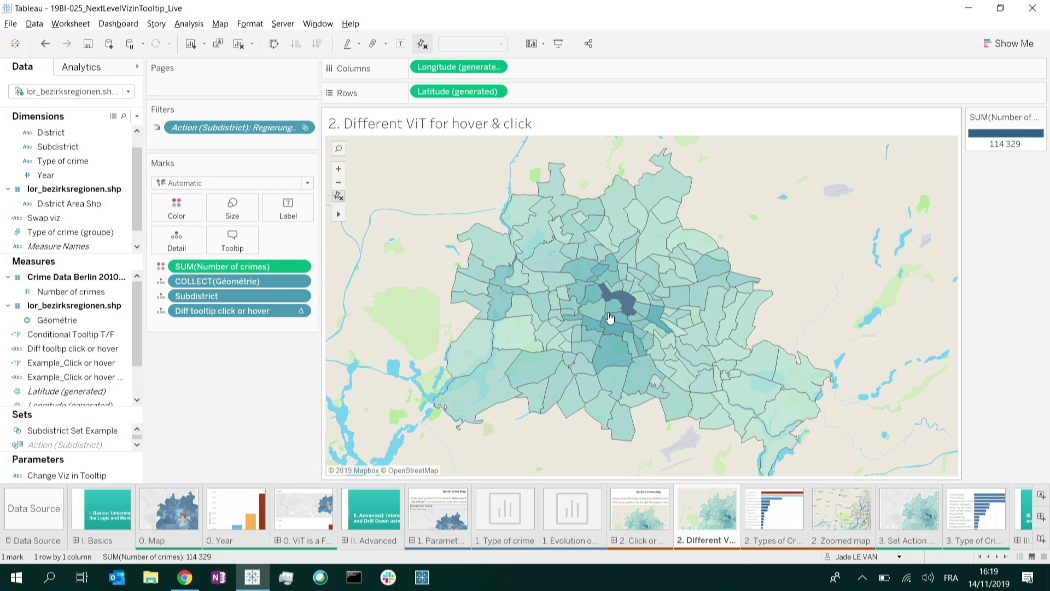
{"action": "left_click", "coordinate": [613, 312]}
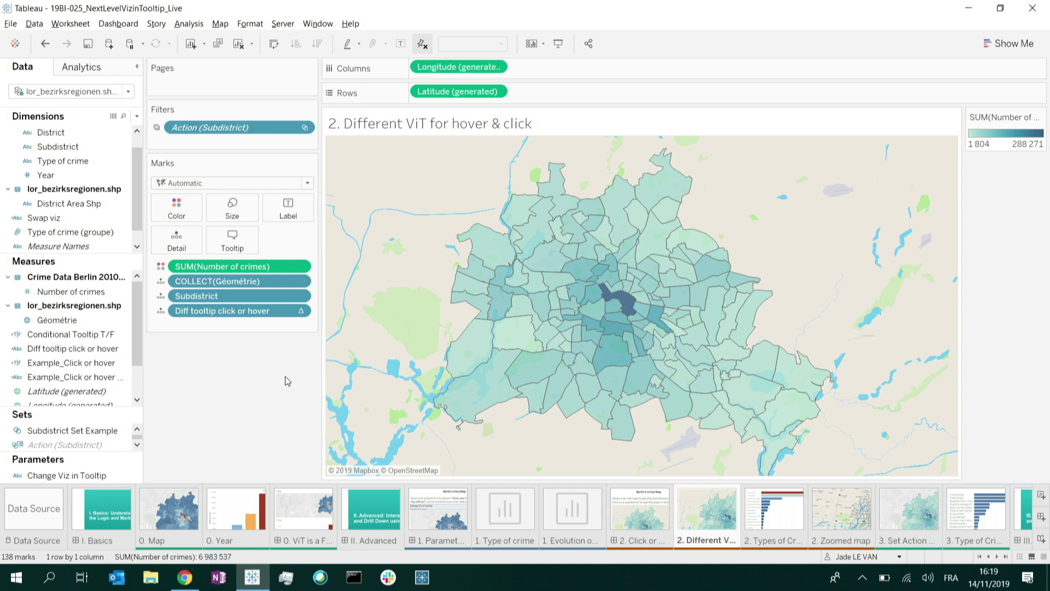
{"action": "left_click", "coordinate": [785, 514]}
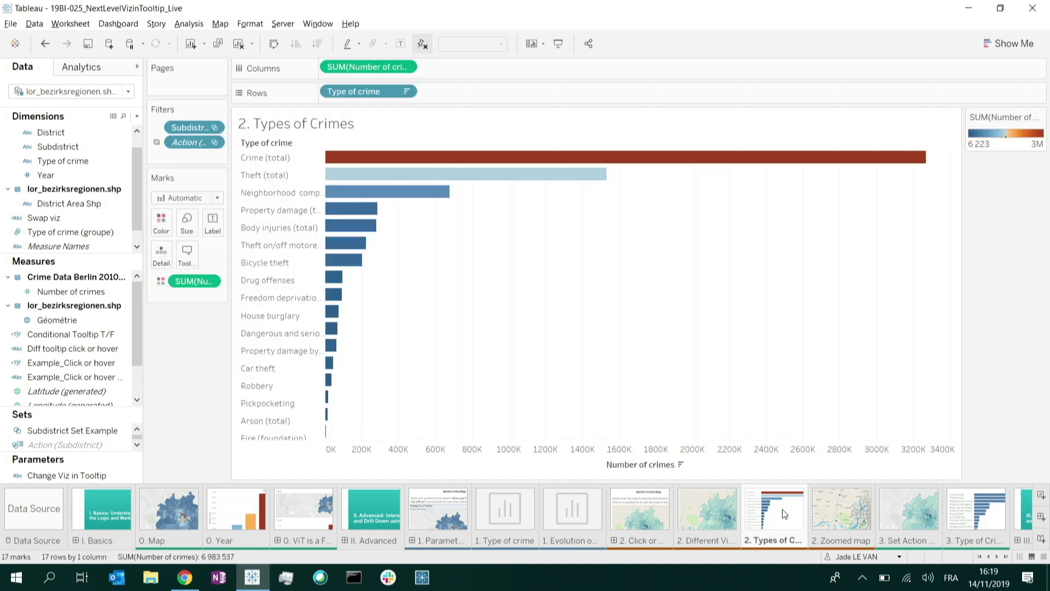
Create 'Set Subdistrict' with all subdistricts and add it as a filter on the Types of Crimes chart
{"action": "right_click", "coordinate": [78, 151]}
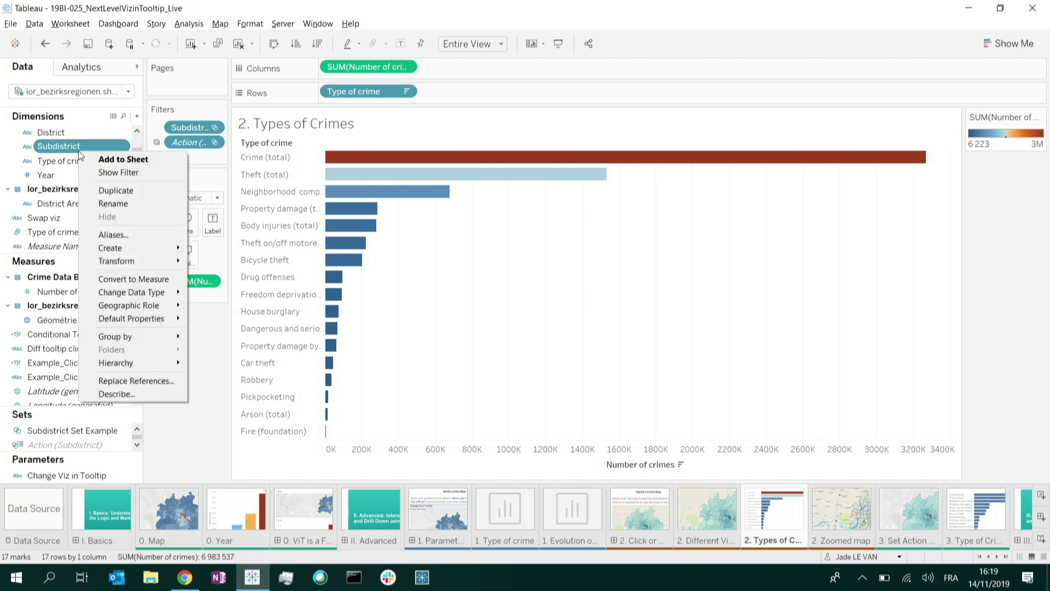
{"action": "mouse_move", "coordinate": [141, 252]}
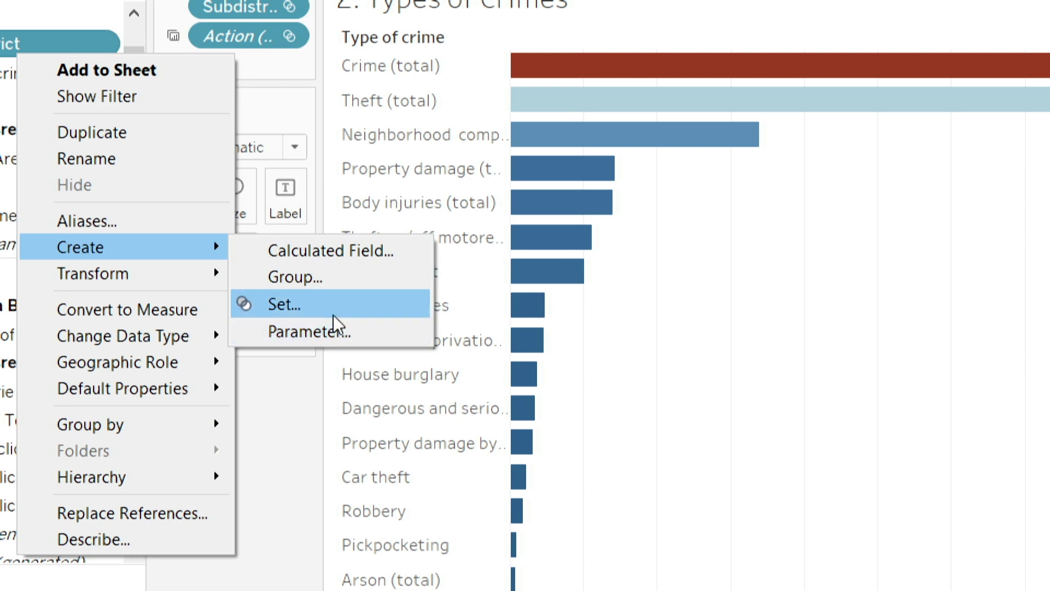
{"action": "left_click", "coordinate": [333, 314]}
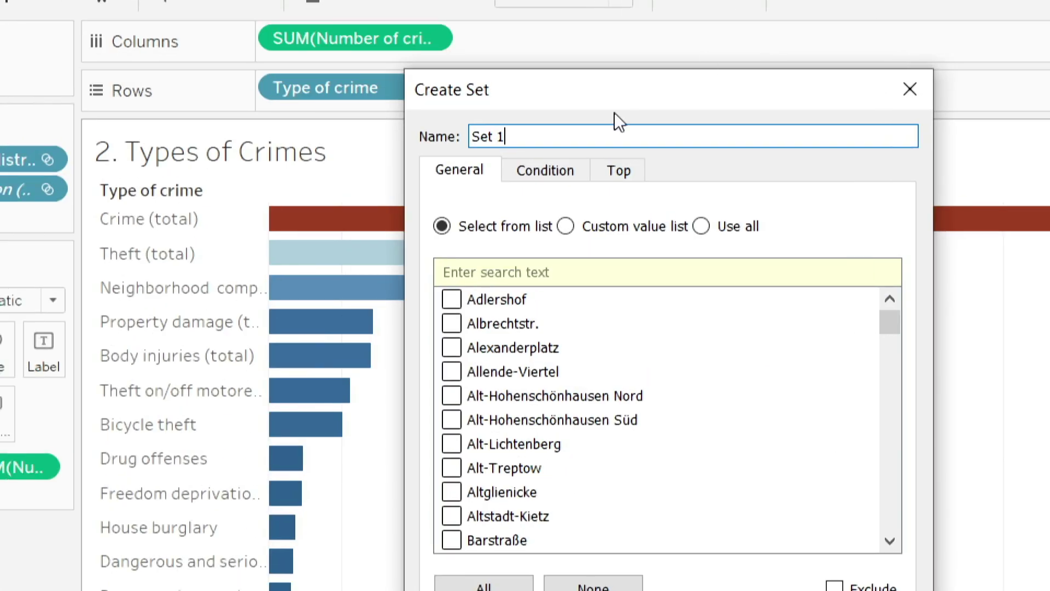
{"action": "key", "text": "BackSpace"}
{"action": "type", "text": "Subd"}
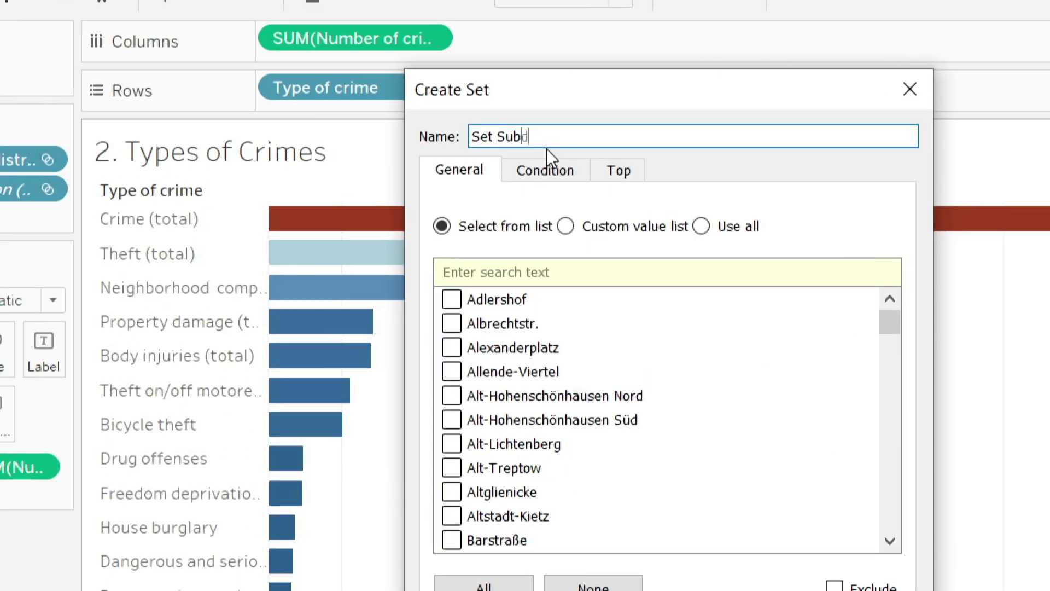
{"action": "type", "text": "istrict"}
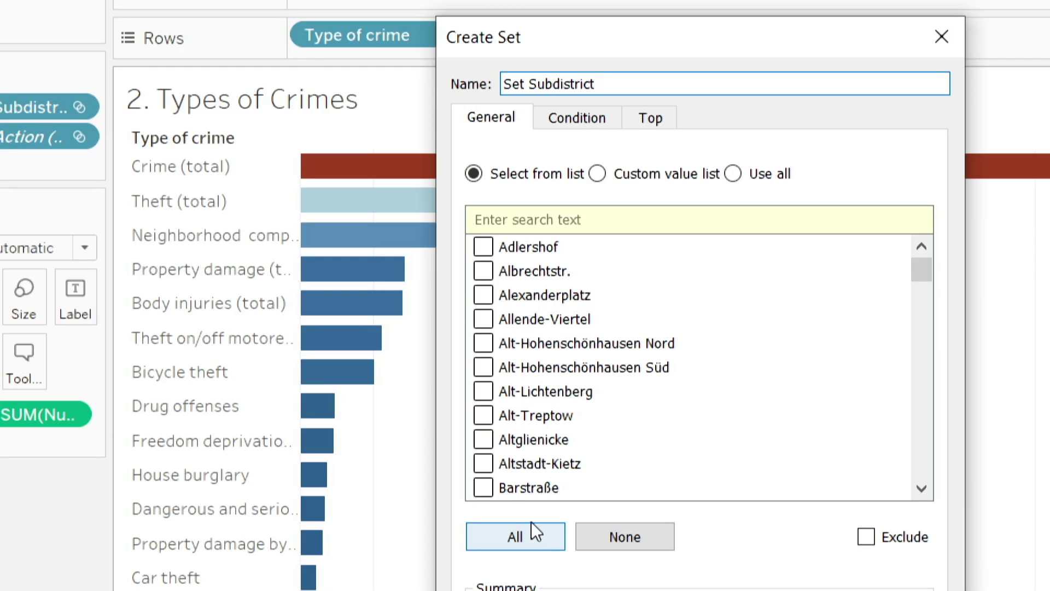
{"action": "left_click", "coordinate": [509, 587]}
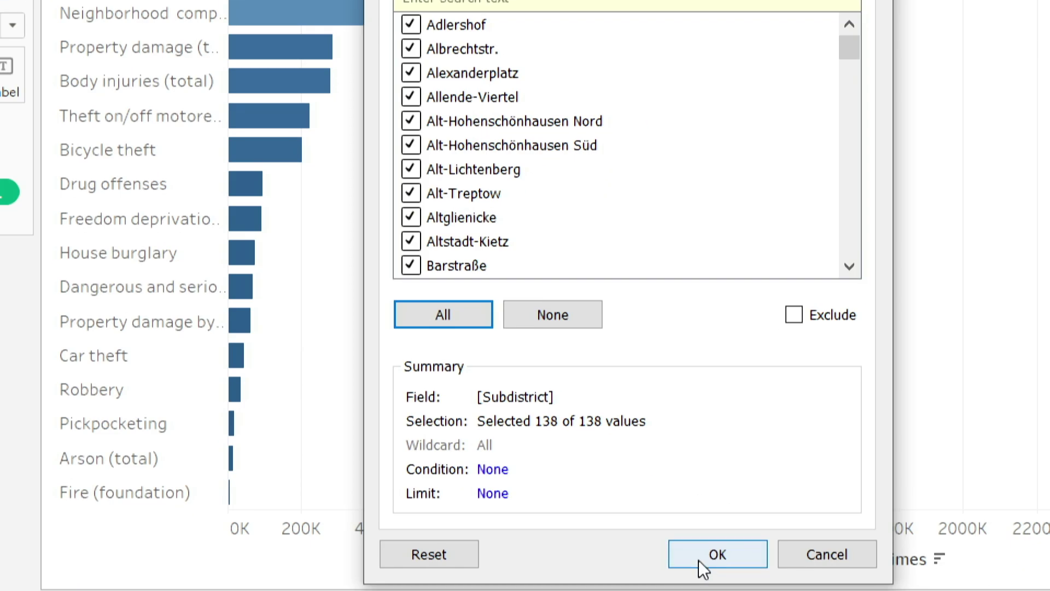
{"action": "left_click", "coordinate": [706, 554]}
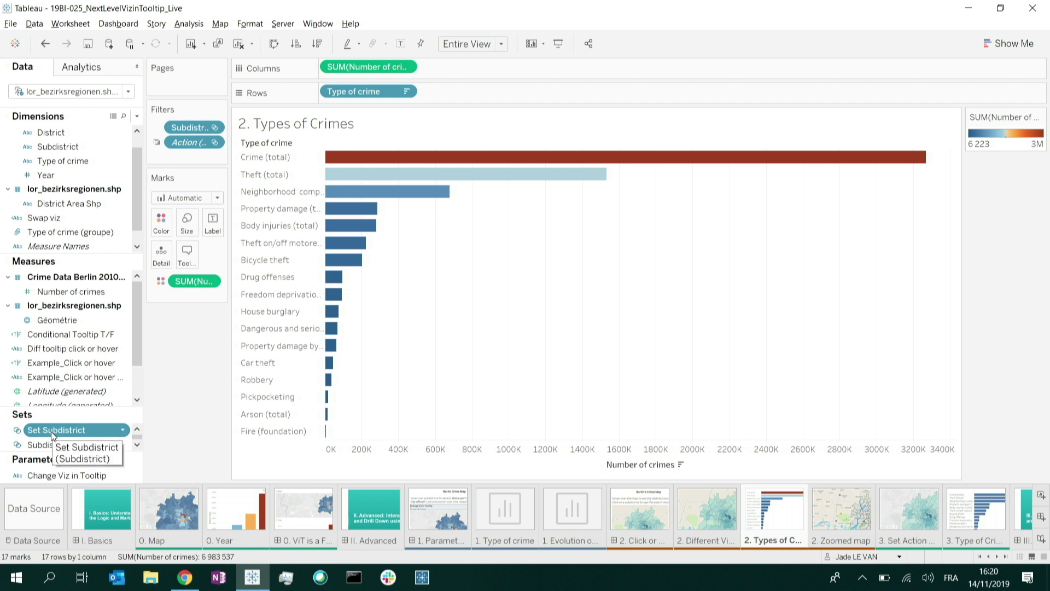
{"action": "left_click_drag", "start_coordinate": [51, 430], "coordinate": [191, 156]}
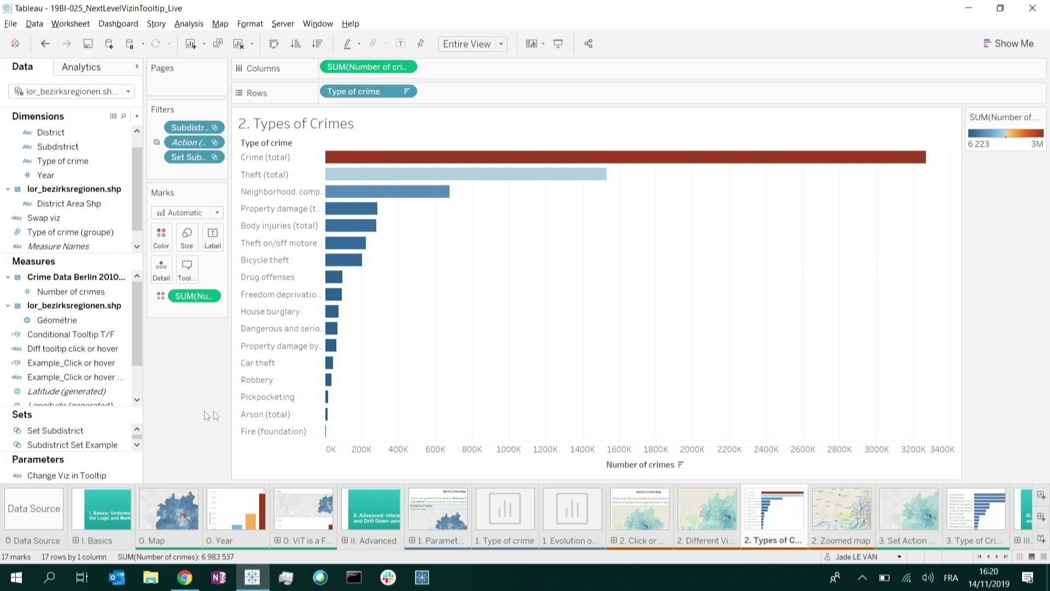
{"action": "left_click", "coordinate": [706, 517]}
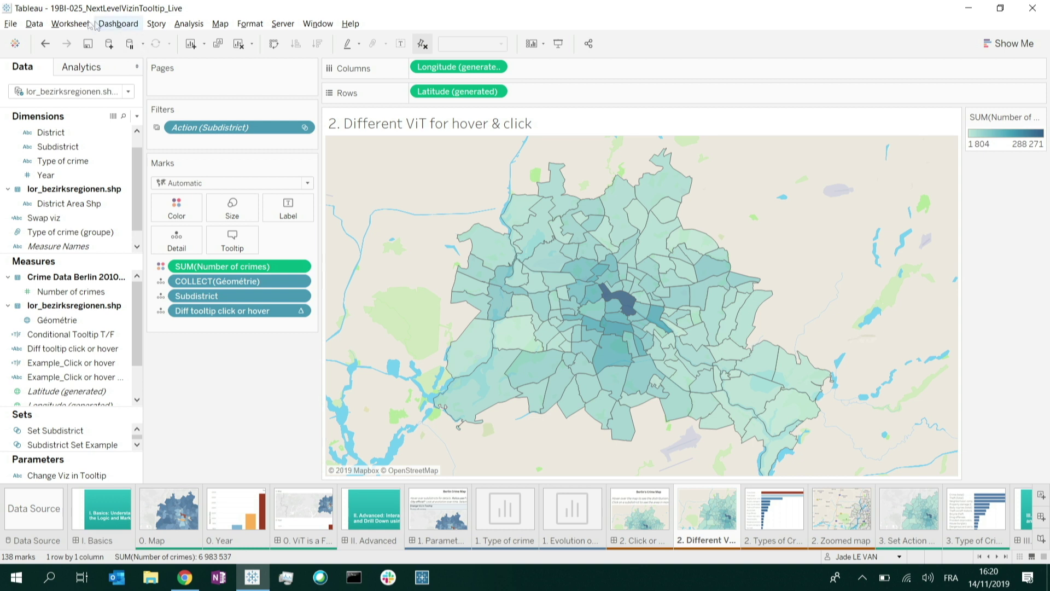
Add a Change Set Values action targeting Set Subdistrict that runs on hover
{"action": "left_click", "coordinate": [70, 23]}
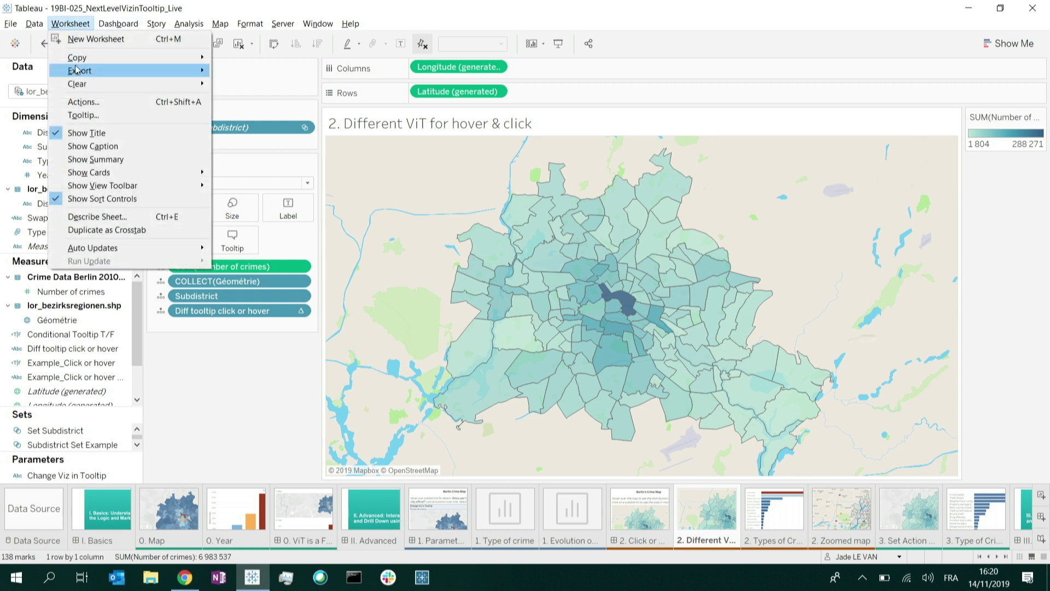
{"action": "left_click", "coordinate": [85, 102]}
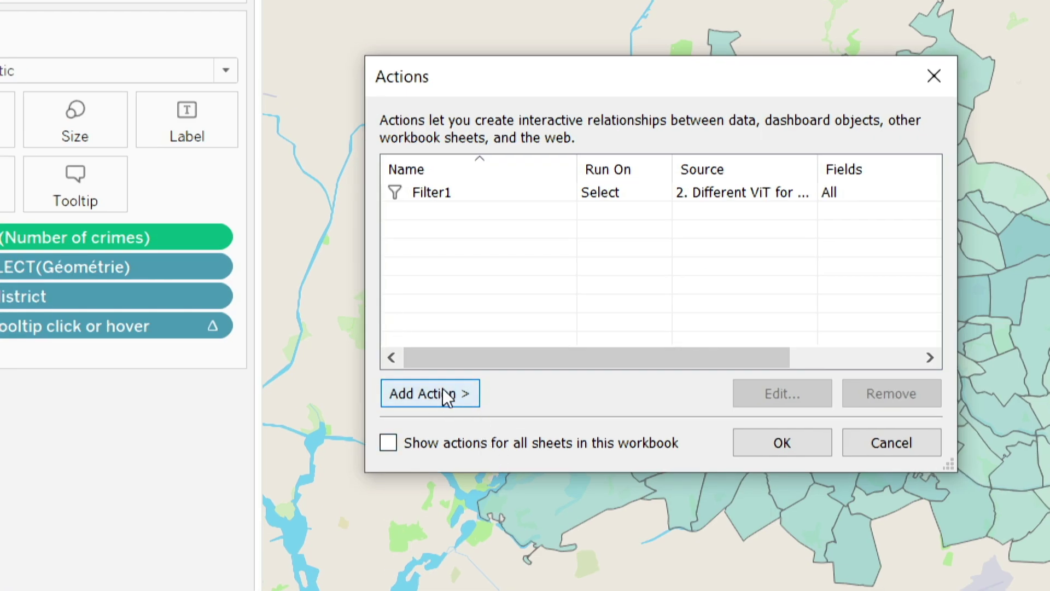
{"action": "left_click", "coordinate": [447, 395]}
{"action": "left_click", "coordinate": [566, 548]}
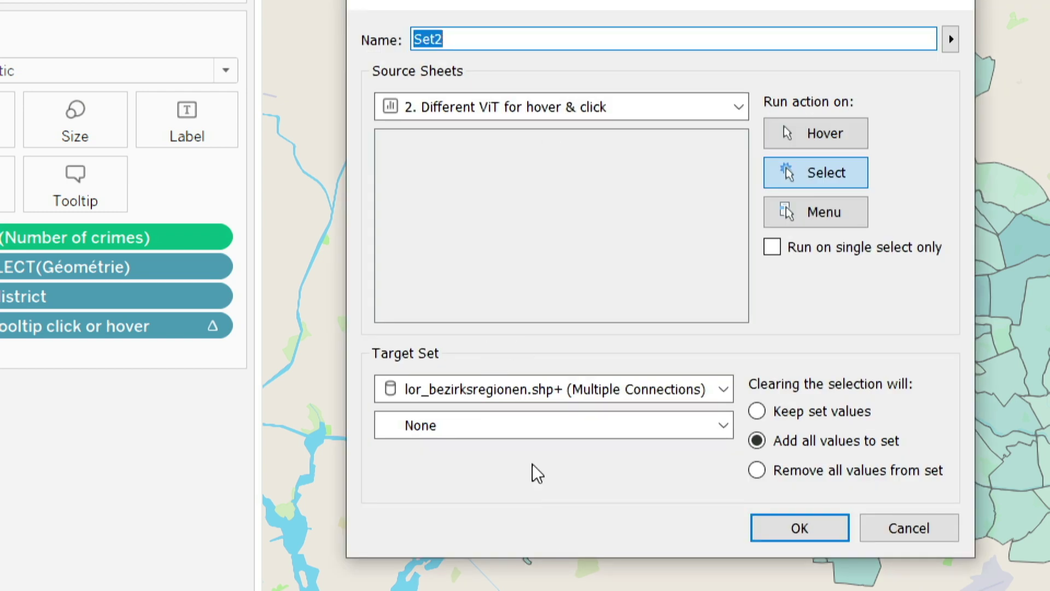
{"action": "left_click", "coordinate": [499, 426]}
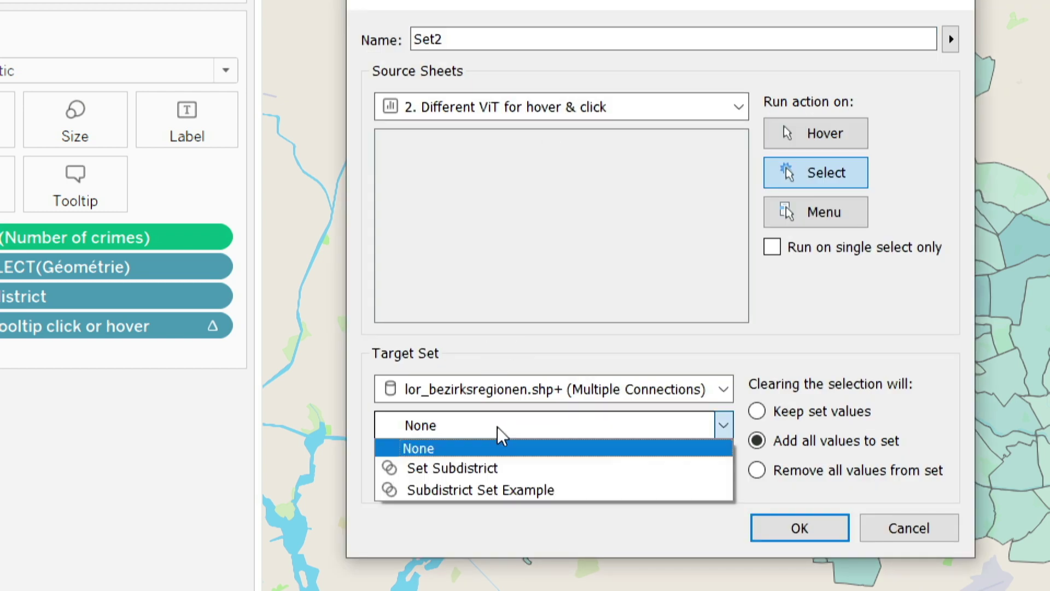
{"action": "left_click", "coordinate": [490, 473]}
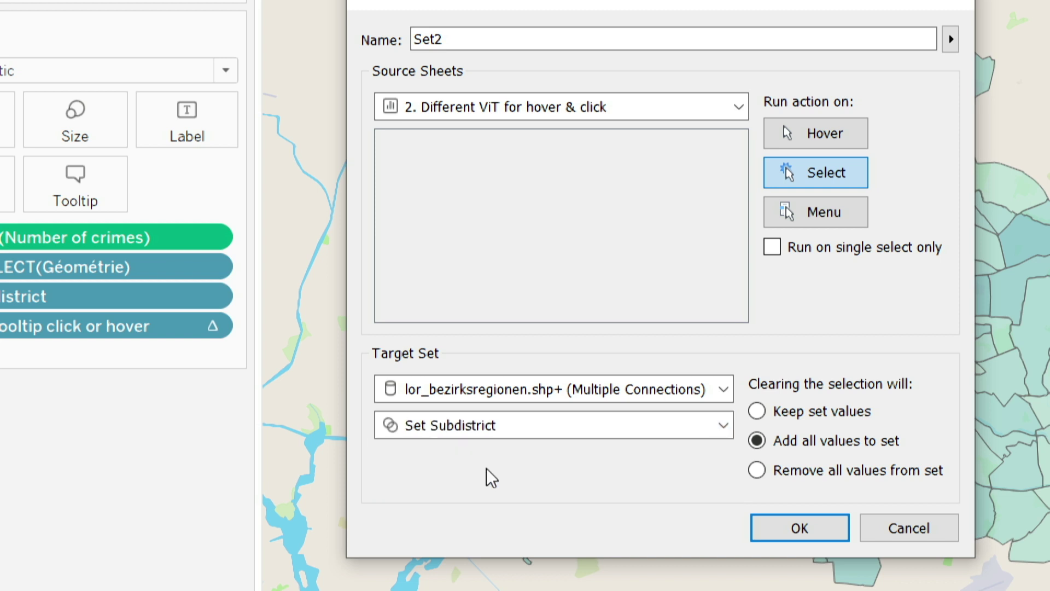
{"action": "left_click", "coordinate": [811, 134]}
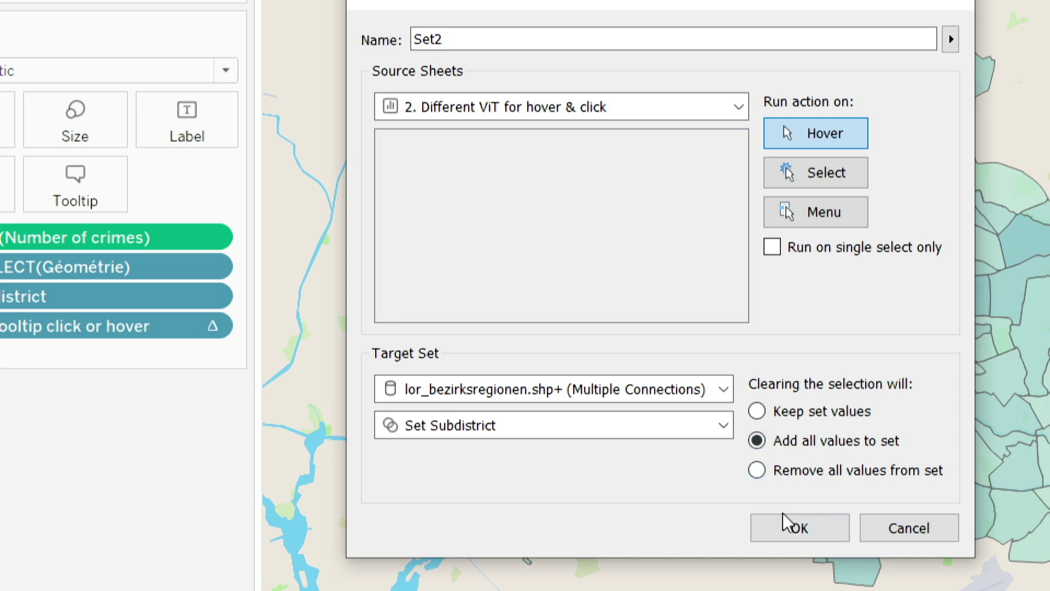
{"action": "left_click", "coordinate": [798, 534]}
{"action": "left_click", "coordinate": [768, 439]}
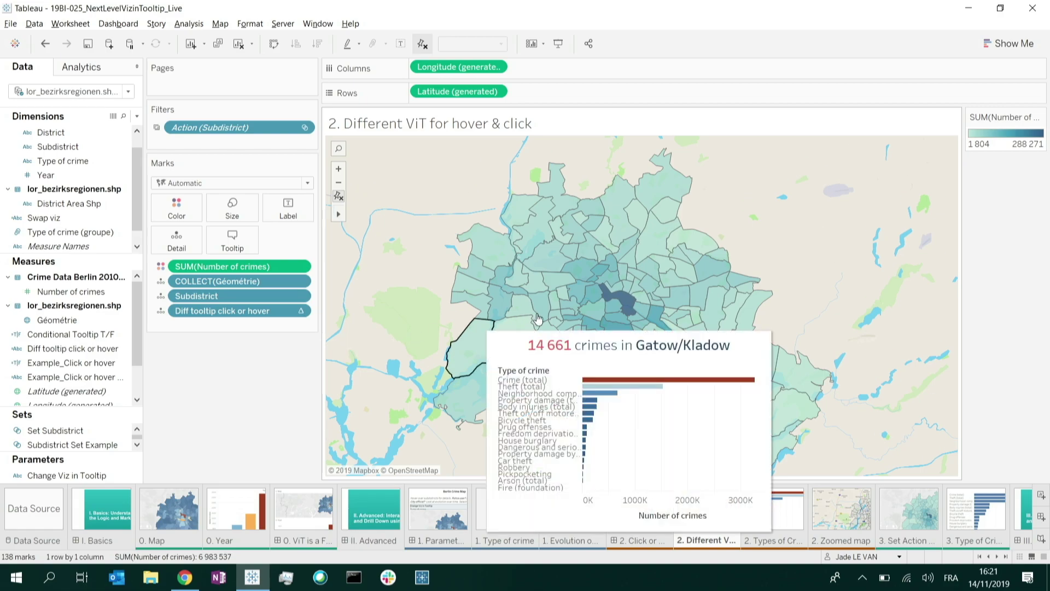
Select then deselect Brunnenstraße and Alexanderplatz on the map, leaving all subdistricts showing
{"action": "mouse_move", "coordinate": [621, 305]}
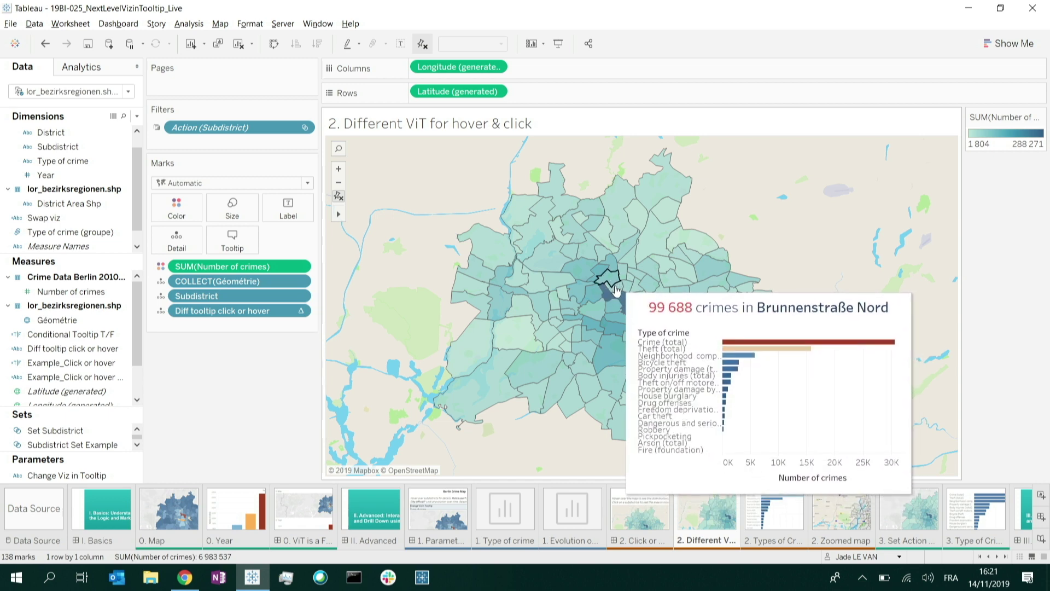
{"action": "left_click", "coordinate": [612, 297]}
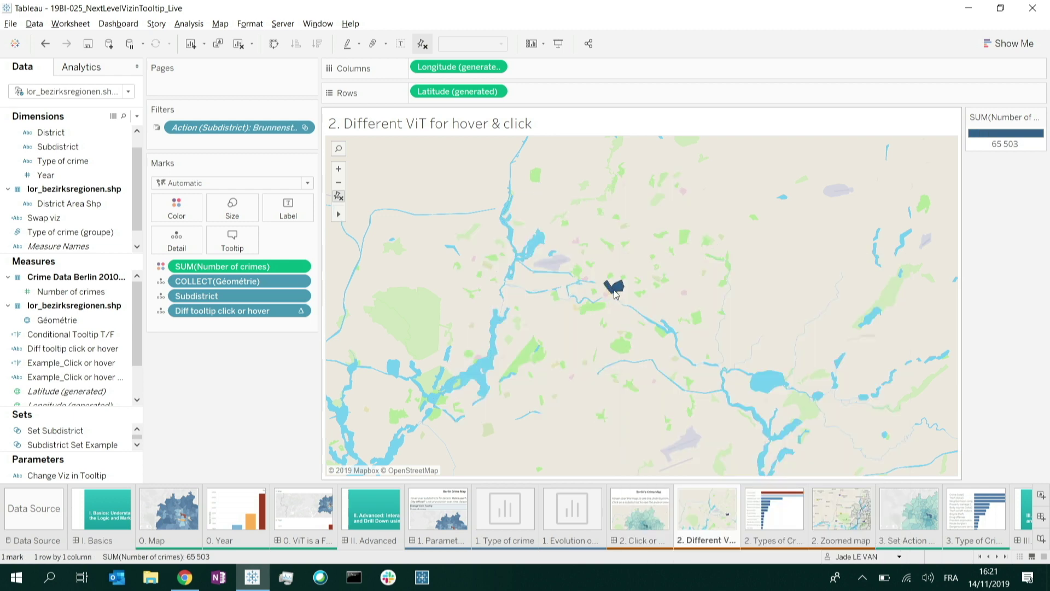
{"action": "left_click", "coordinate": [614, 295]}
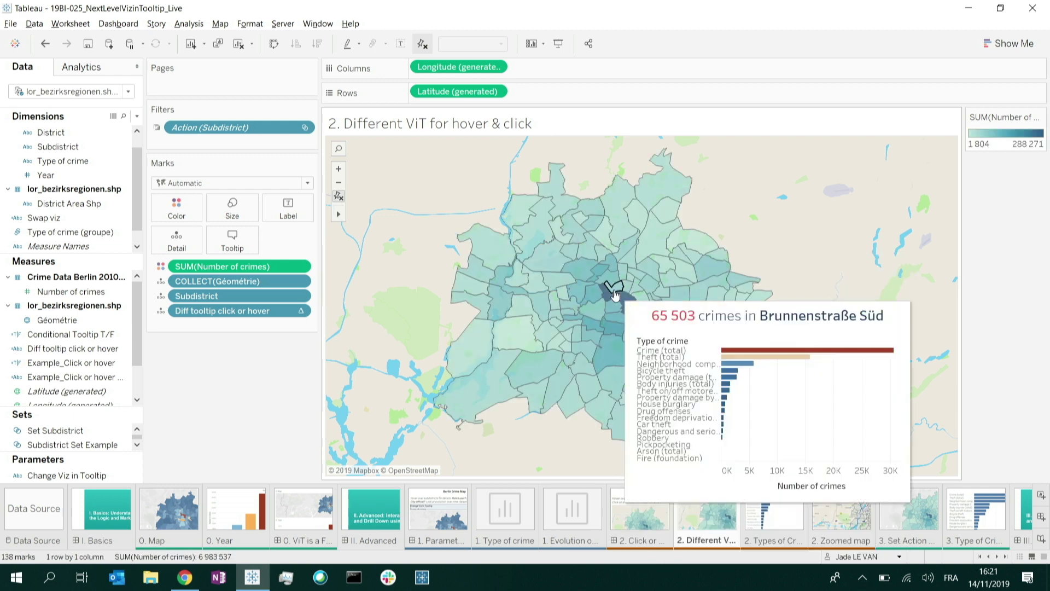
{"action": "mouse_move", "coordinate": [617, 298]}
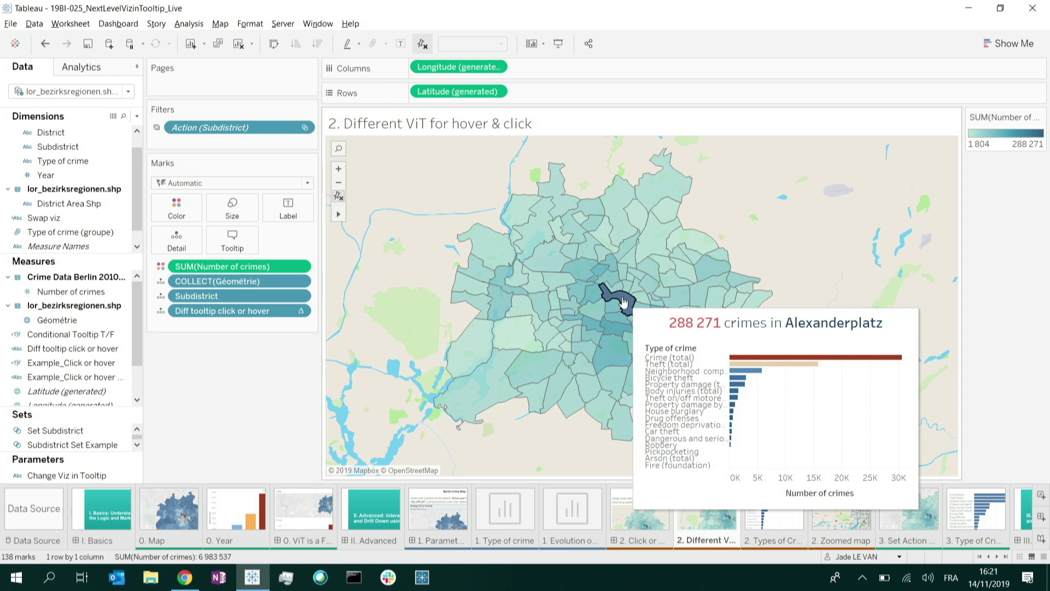
{"action": "left_click", "coordinate": [623, 302]}
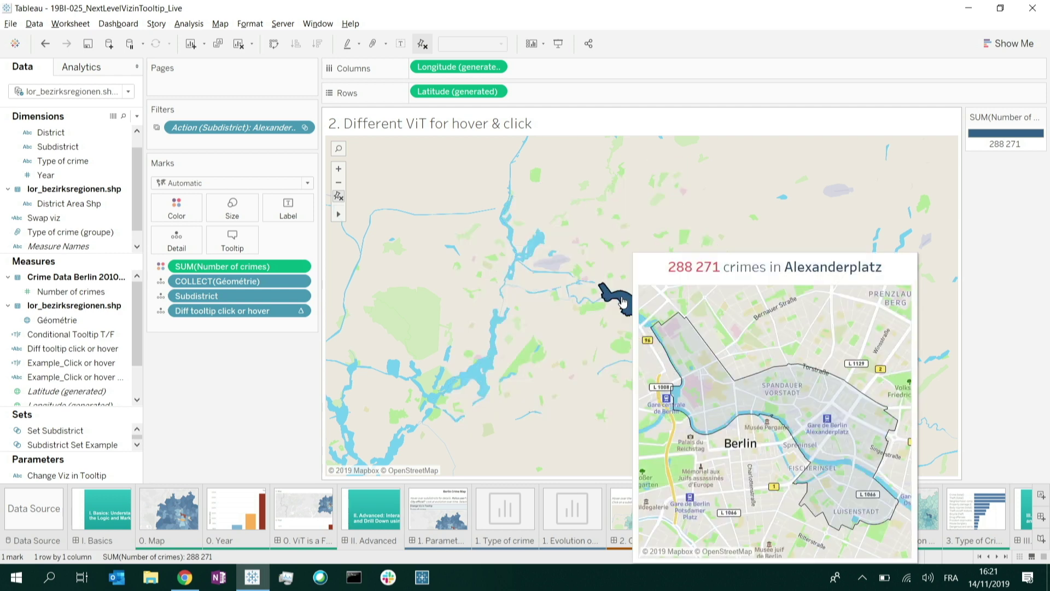
{"action": "left_click", "coordinate": [623, 300]}
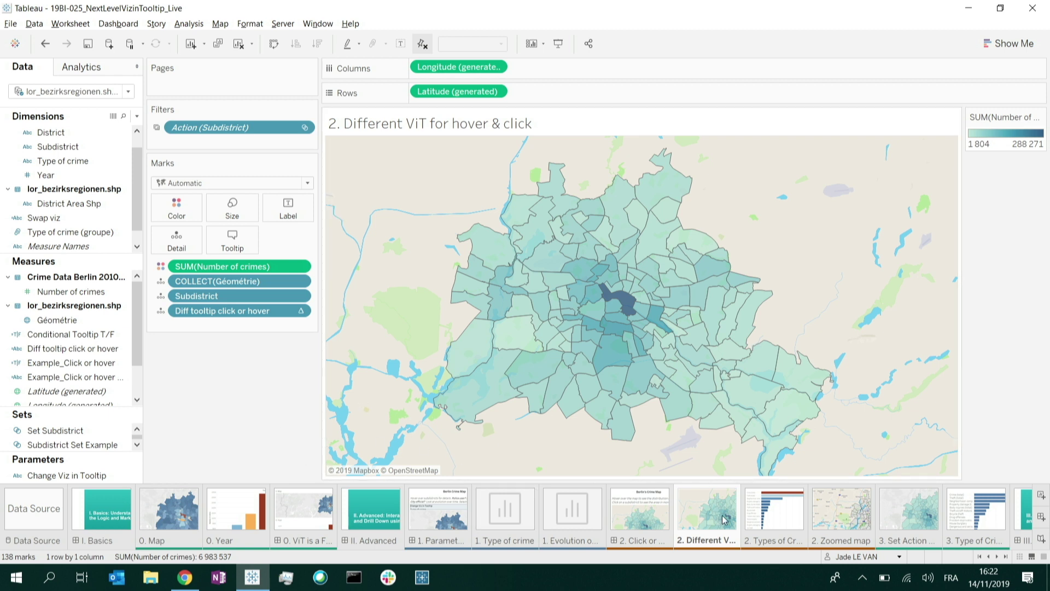
Compare the 3. Set Action & ViT map with the 3. Type of Crime Set ViT bar chart, ending on the chart
{"action": "left_click", "coordinate": [917, 513]}
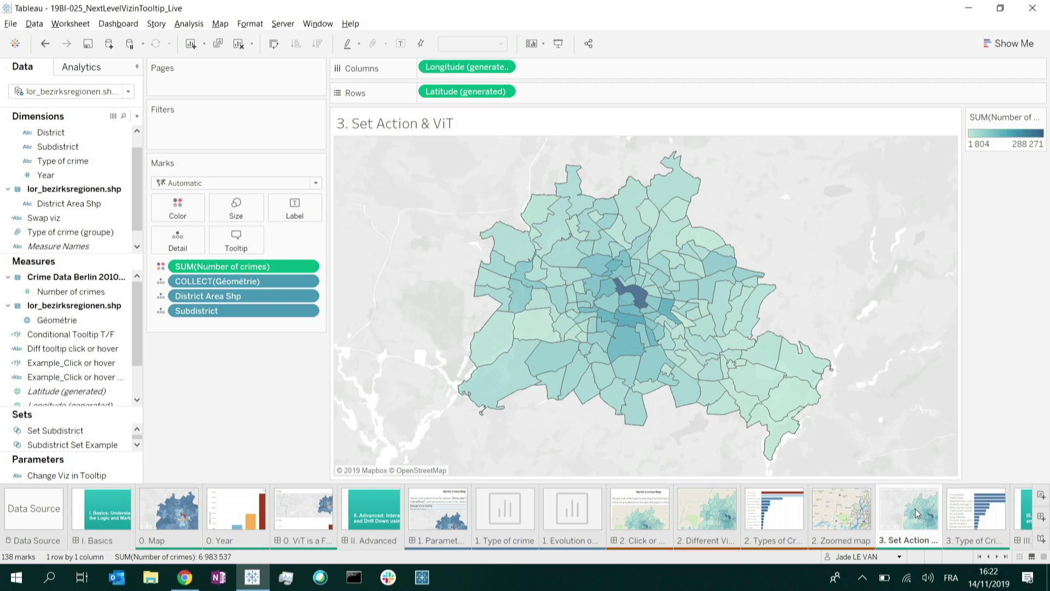
{"action": "left_click", "coordinate": [976, 508]}
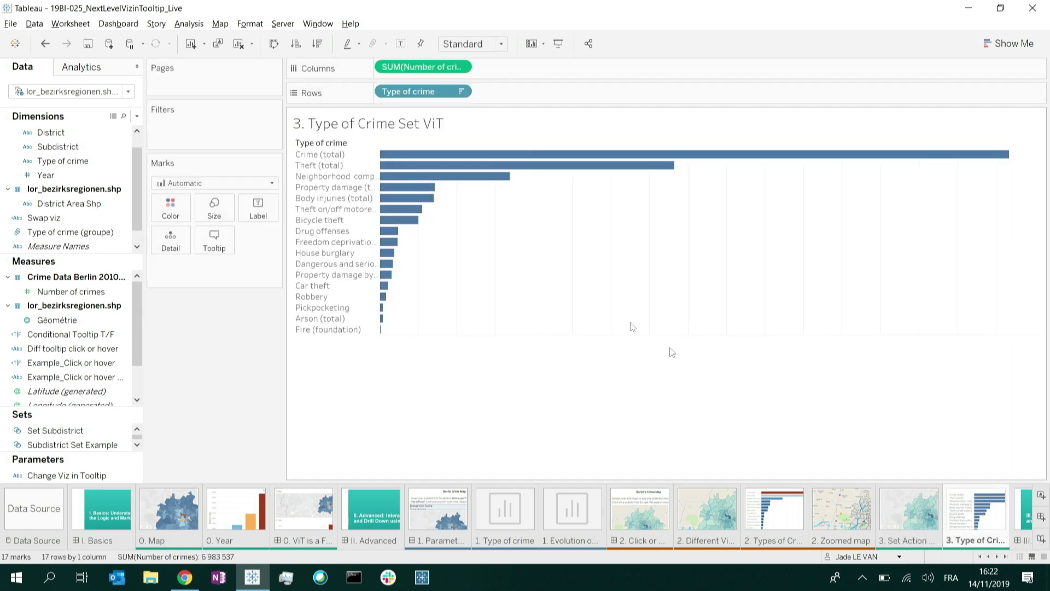
{"action": "left_click", "coordinate": [893, 515]}
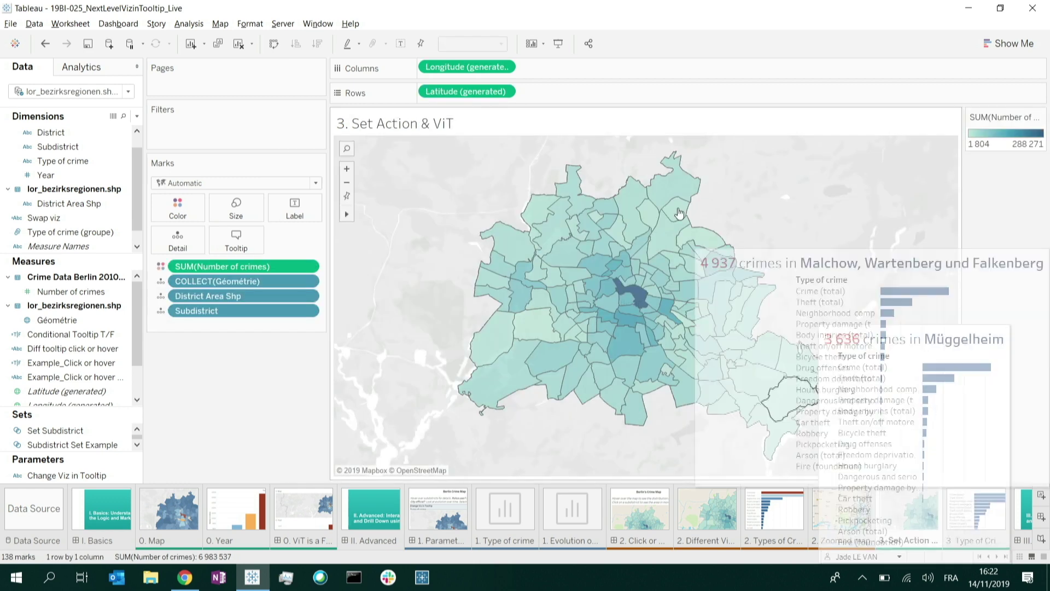
{"action": "mouse_move", "coordinate": [643, 312]}
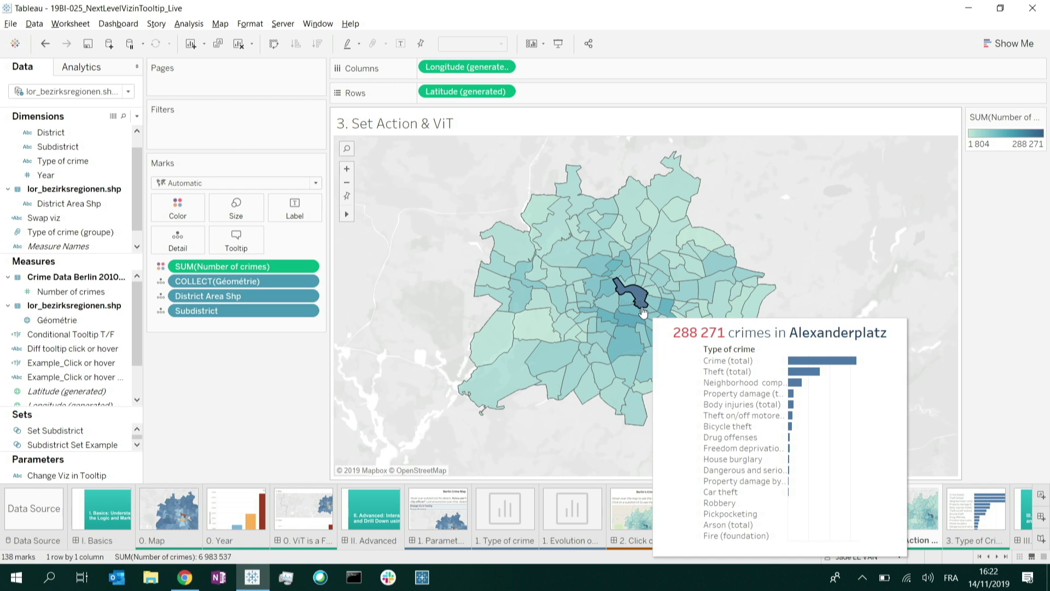
{"action": "left_click", "coordinate": [949, 520]}
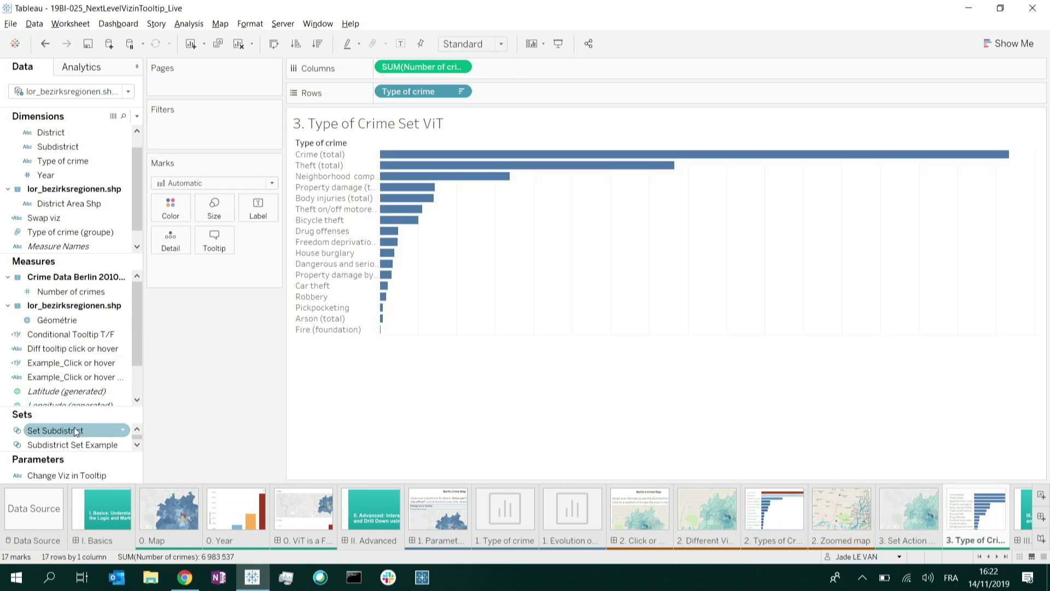
Put Set Subdistrict on Color for the crime-type bars, then go to the 2. Different ViT map
{"action": "left_click_drag", "start_coordinate": [57, 430], "coordinate": [170, 215]}
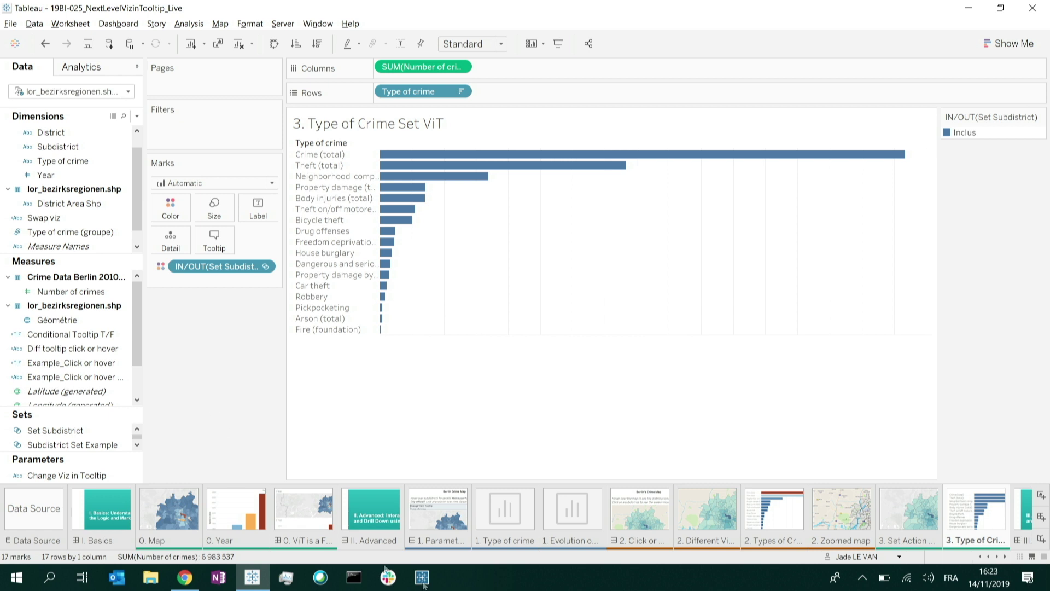
{"action": "left_click", "coordinate": [697, 507]}
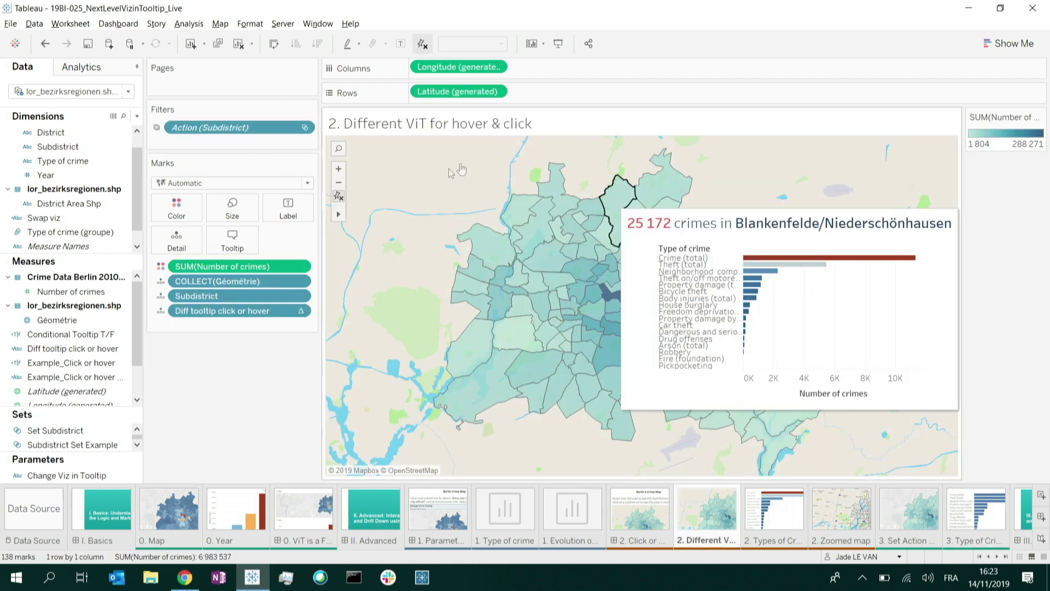
Browse the hover & click map's actions and action types without changes, then move to 3. Set Action & ViT
{"action": "left_click", "coordinate": [111, 27]}
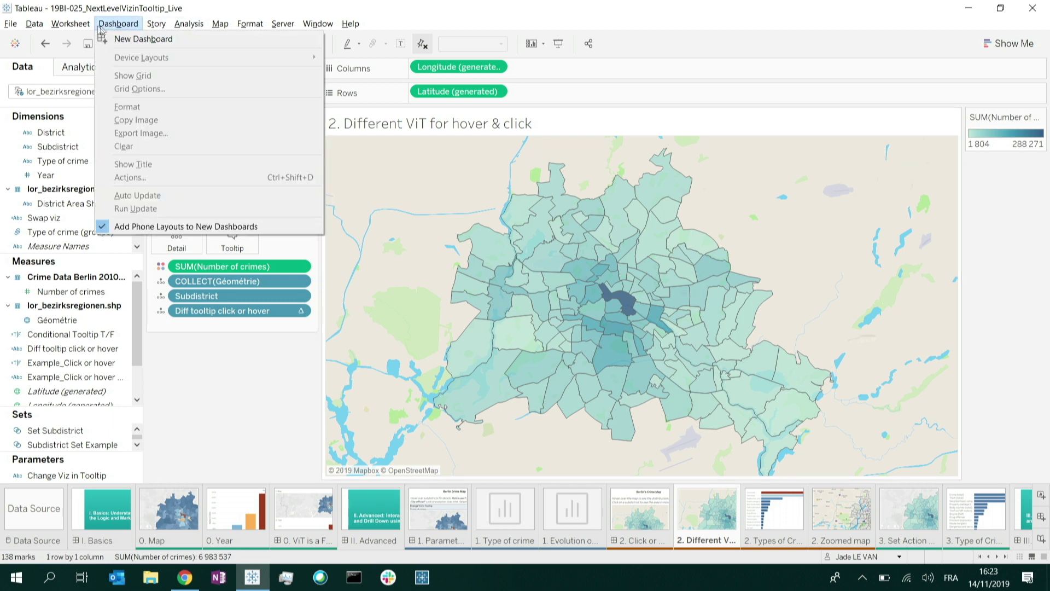
{"action": "mouse_move", "coordinate": [71, 23]}
{"action": "left_click", "coordinate": [83, 102]}
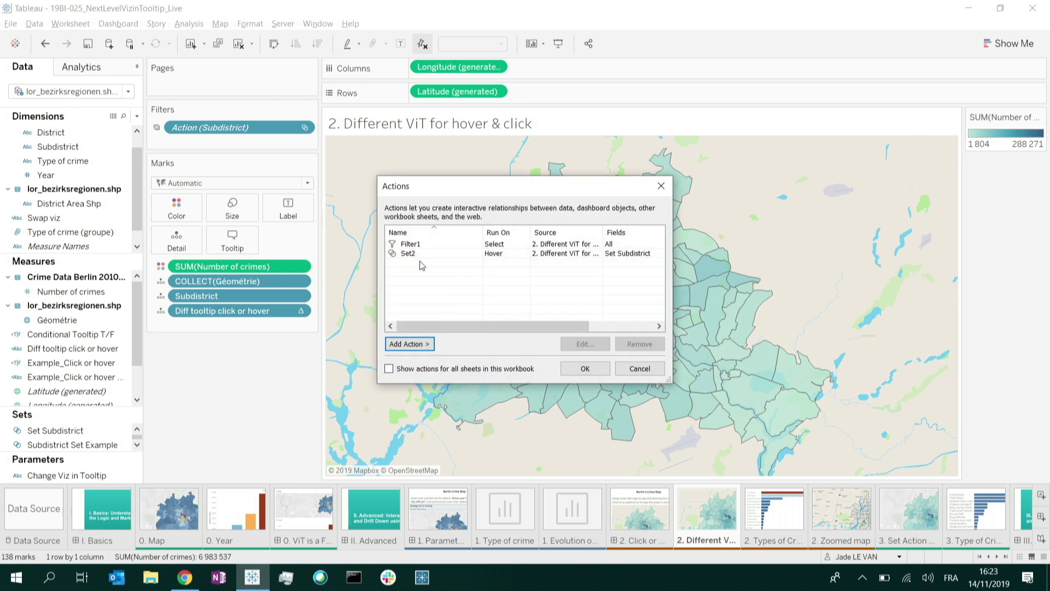
{"action": "left_click", "coordinate": [426, 350]}
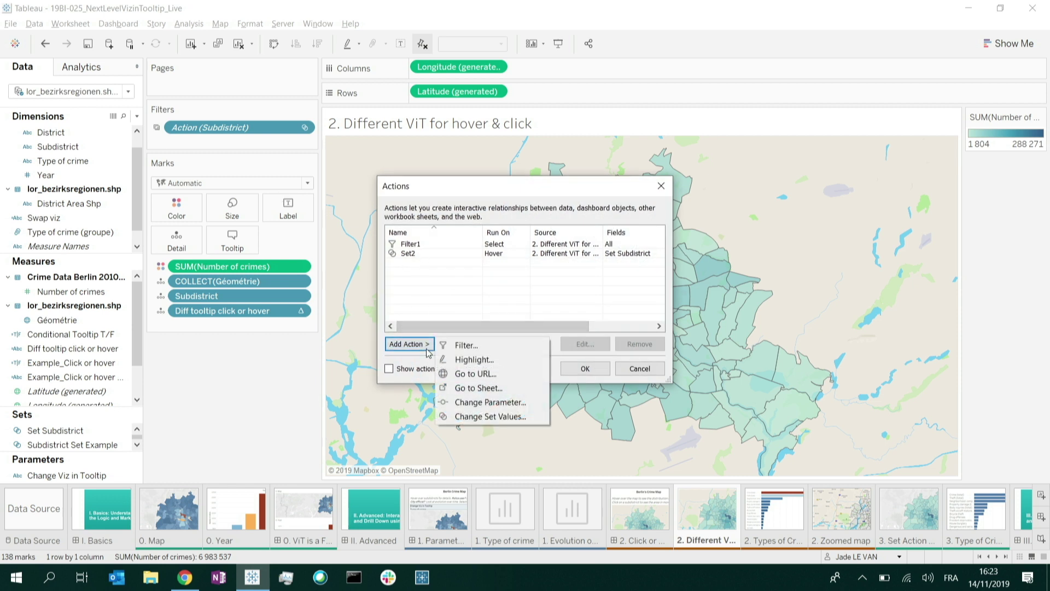
{"action": "left_click", "coordinate": [451, 281]}
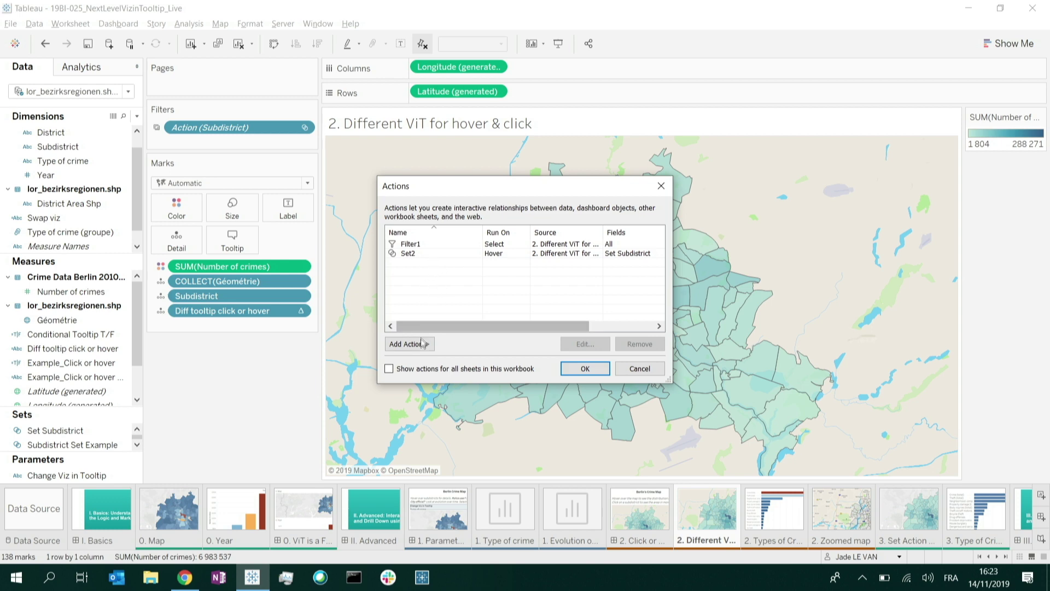
{"action": "left_click", "coordinate": [638, 368]}
{"action": "left_click", "coordinate": [923, 510]}
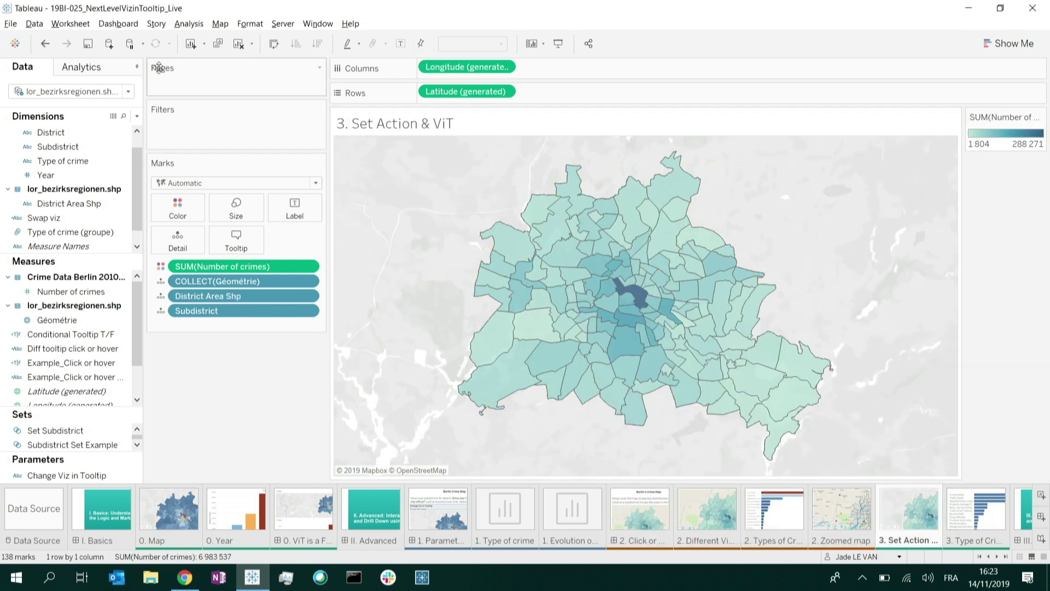
Add select-triggered set action Set3 targeting Set Subdistrict on the 3. Set Action & ViT map
{"action": "left_click", "coordinate": [89, 25]}
{"action": "mouse_move", "coordinate": [104, 185]}
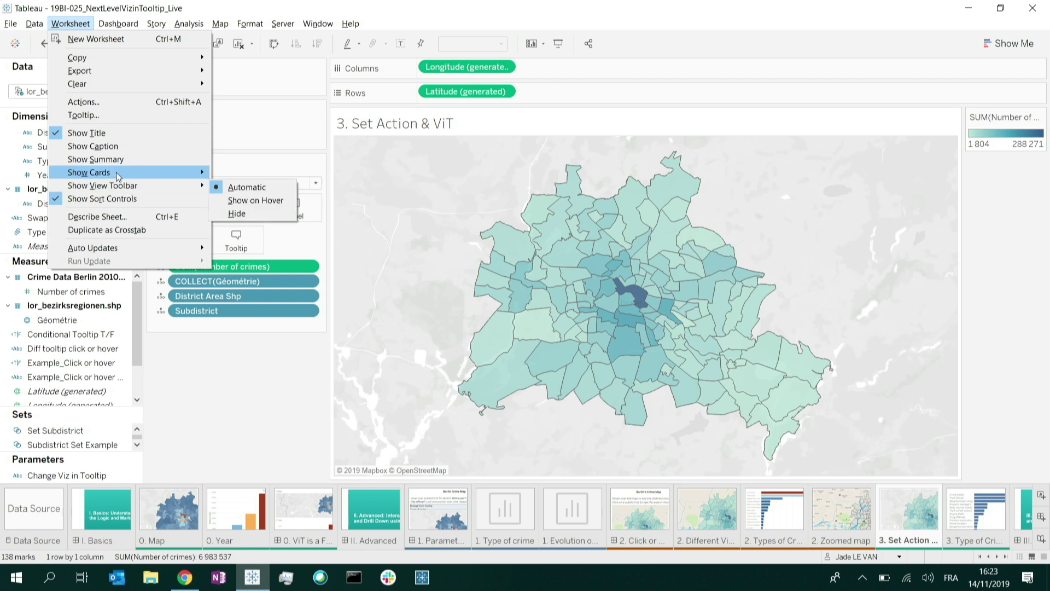
{"action": "left_click", "coordinate": [85, 102]}
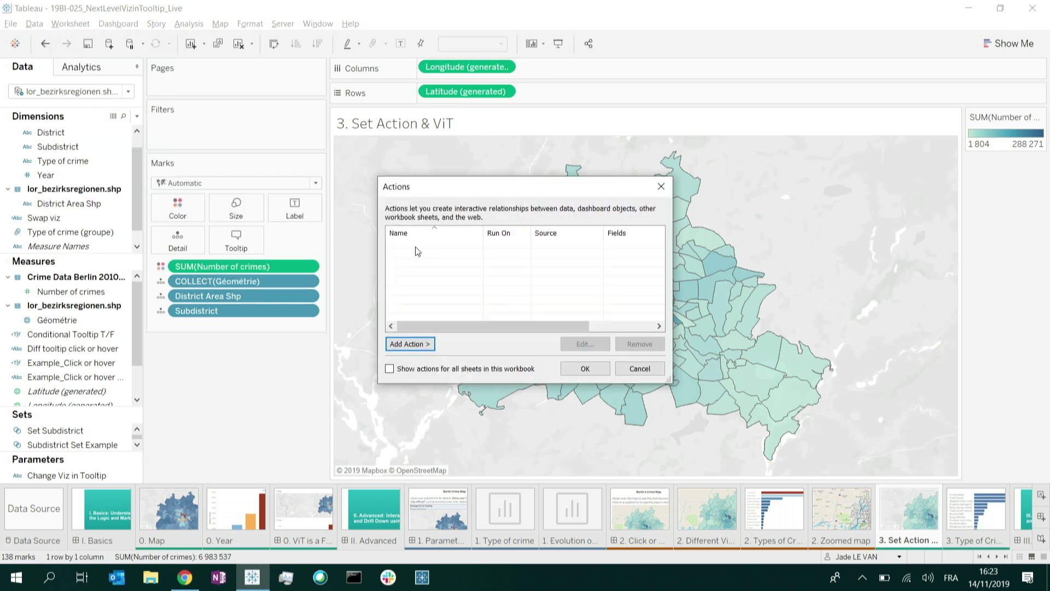
{"action": "left_click", "coordinate": [425, 345]}
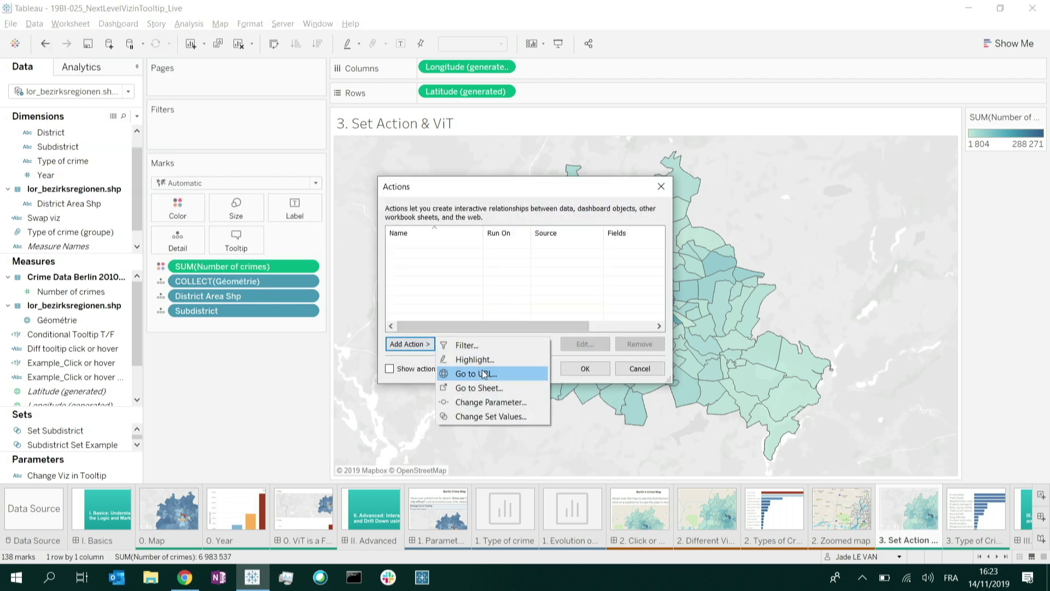
{"action": "left_click", "coordinate": [491, 416]}
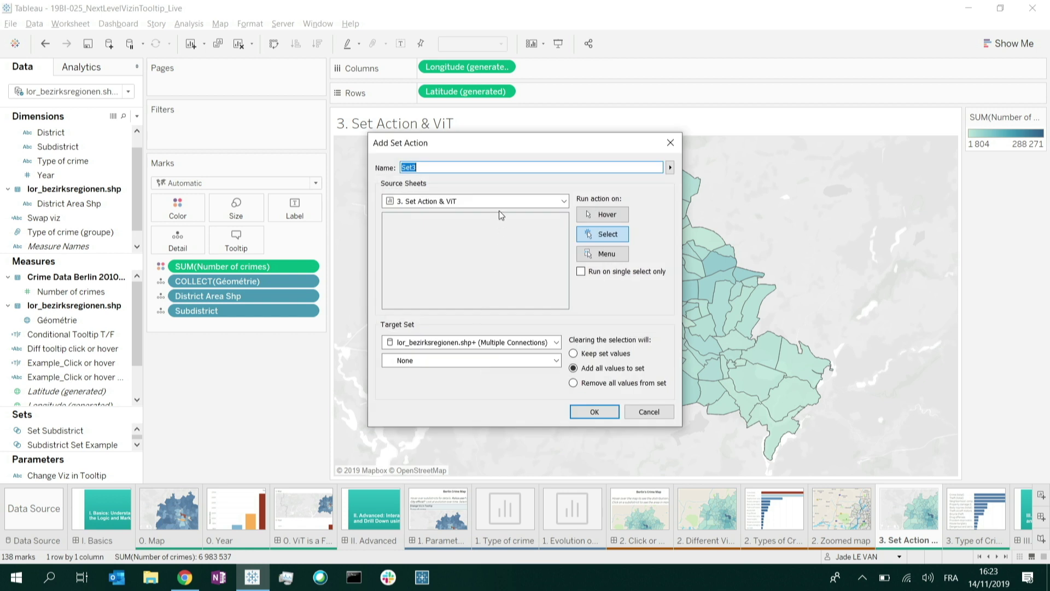
{"action": "left_click", "coordinate": [471, 362]}
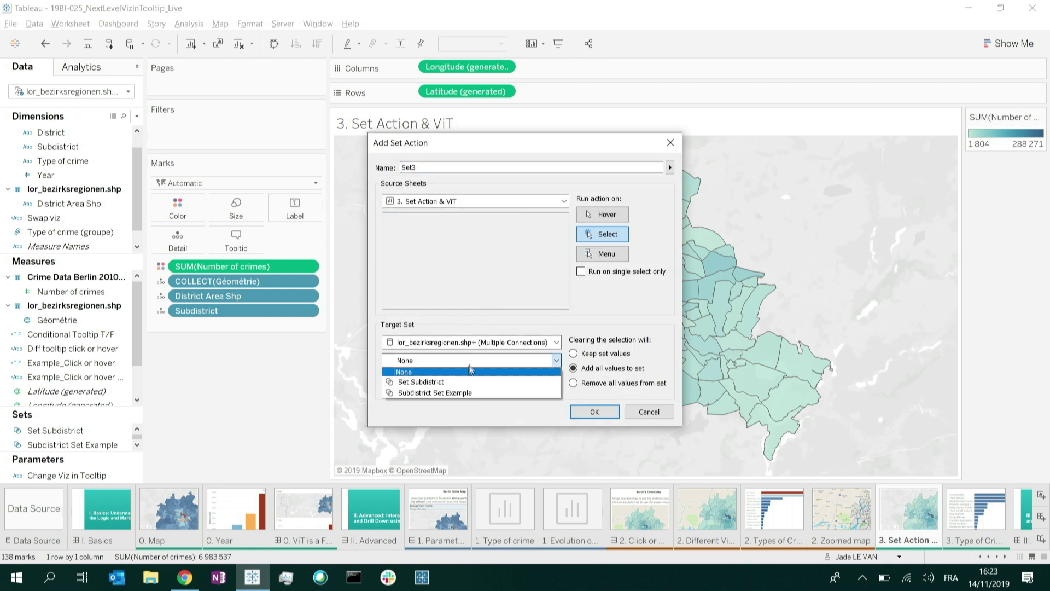
{"action": "left_click", "coordinate": [463, 381]}
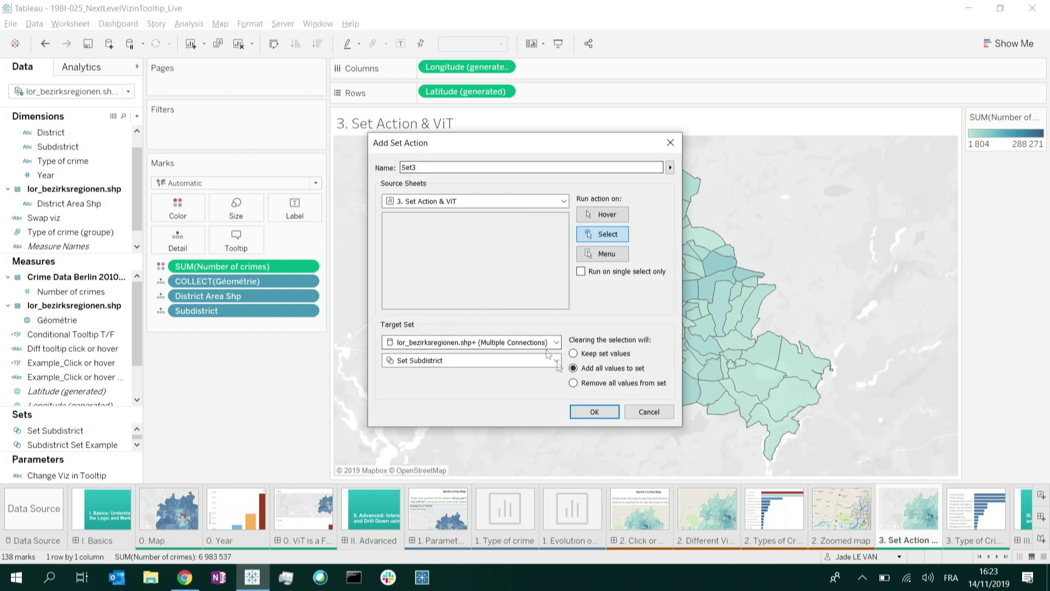
{"action": "left_click", "coordinate": [595, 413]}
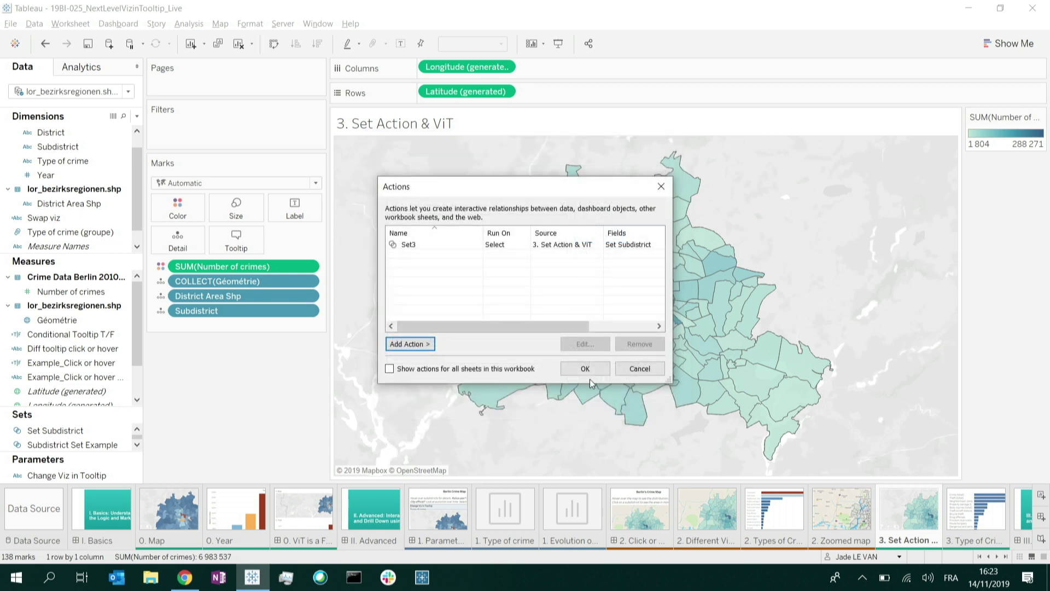
{"action": "left_click", "coordinate": [588, 373]}
Select Alexanderplatz on the map and check its effect on the Type of Crime chart
{"action": "mouse_move", "coordinate": [635, 294]}
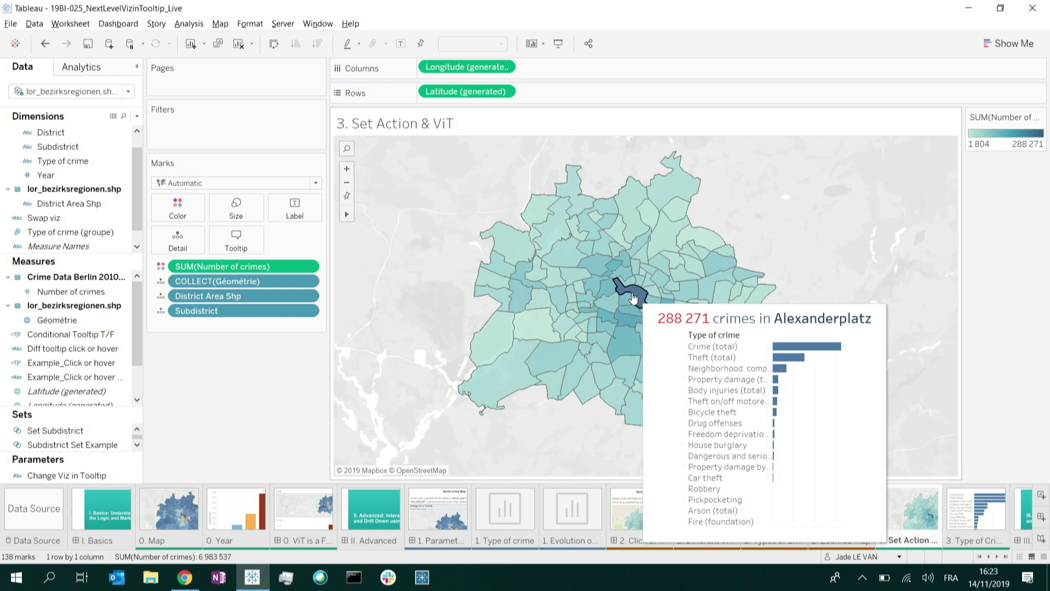
{"action": "left_click", "coordinate": [633, 298]}
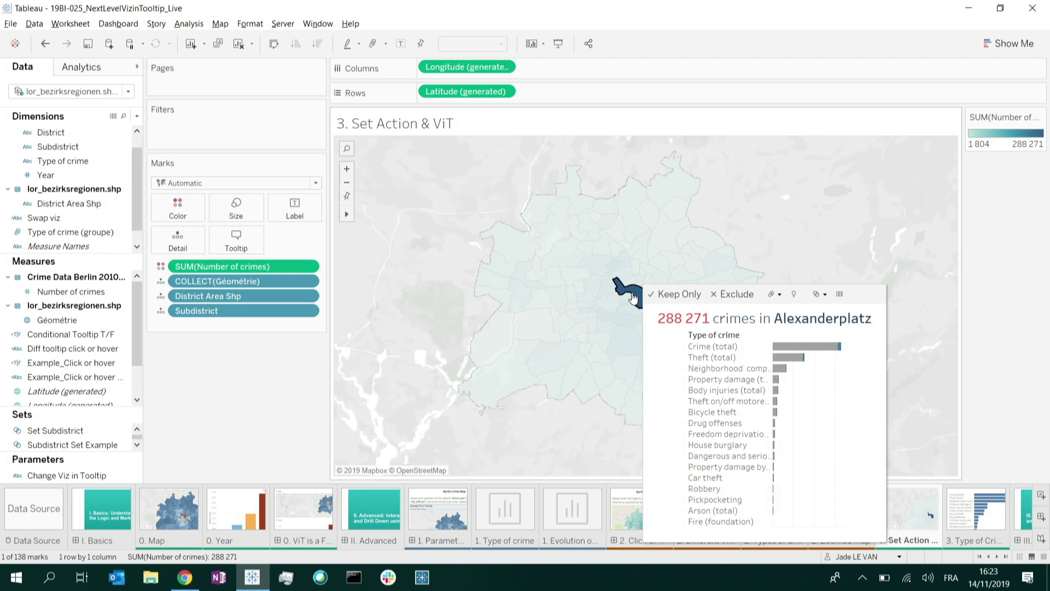
{"action": "left_click", "coordinate": [976, 511]}
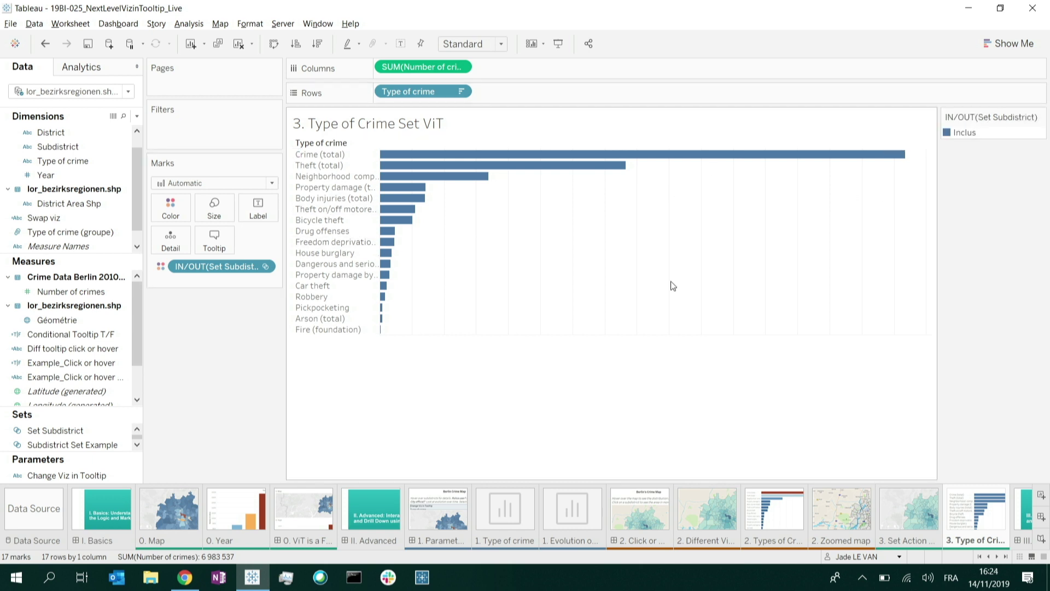
{"action": "left_click", "coordinate": [908, 508]}
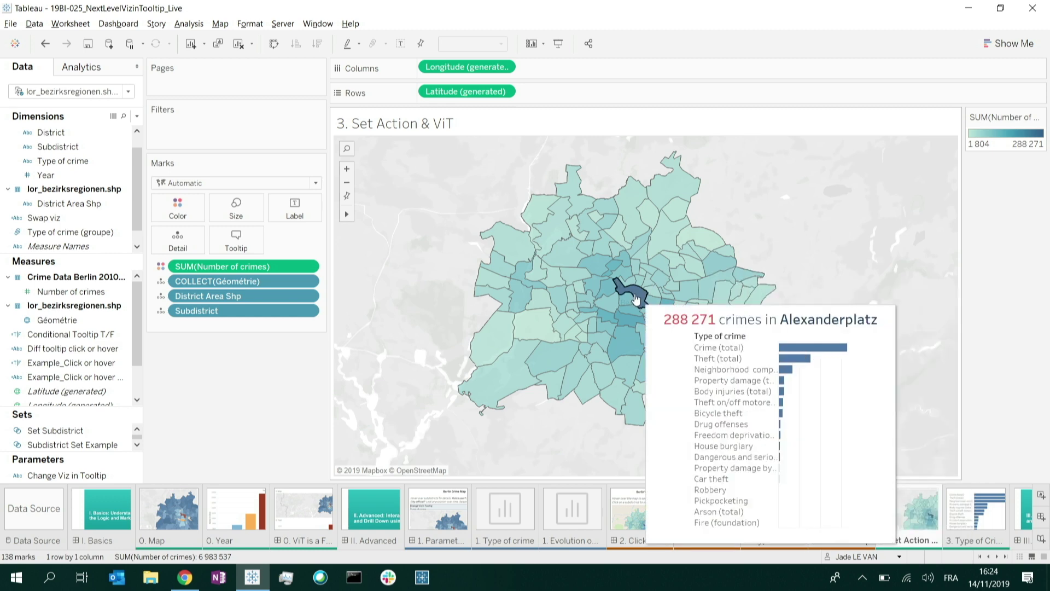
With Alexanderplatz selected, move Inclus below Exclus in the colour legend, then clear the map selection
{"action": "left_click", "coordinate": [631, 296]}
{"action": "left_click", "coordinate": [946, 532]}
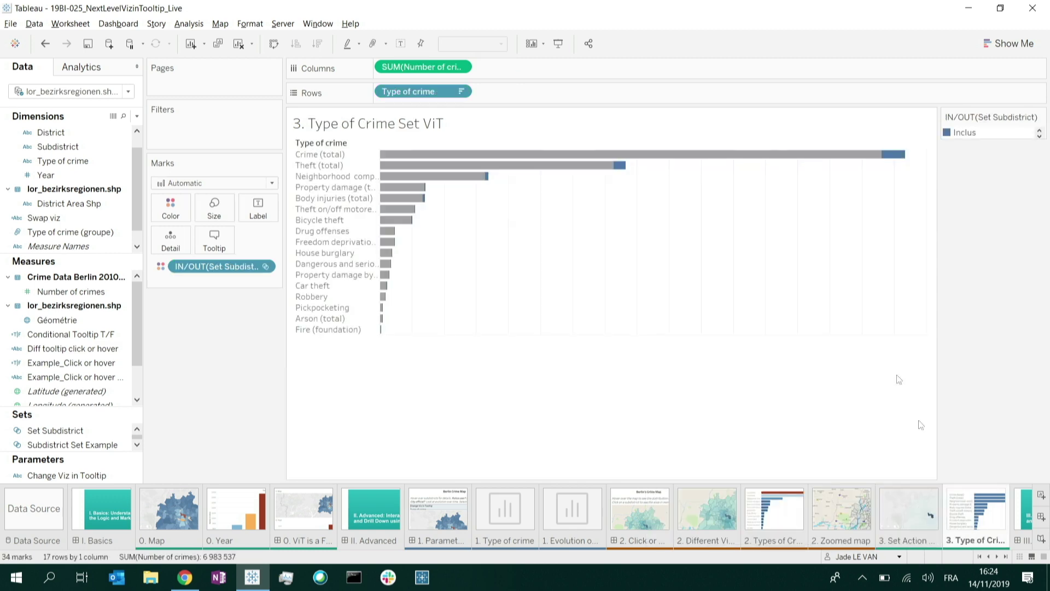
{"action": "left_click", "coordinate": [968, 133]}
{"action": "left_click_drag", "start_coordinate": [967, 146], "coordinate": [966, 147]}
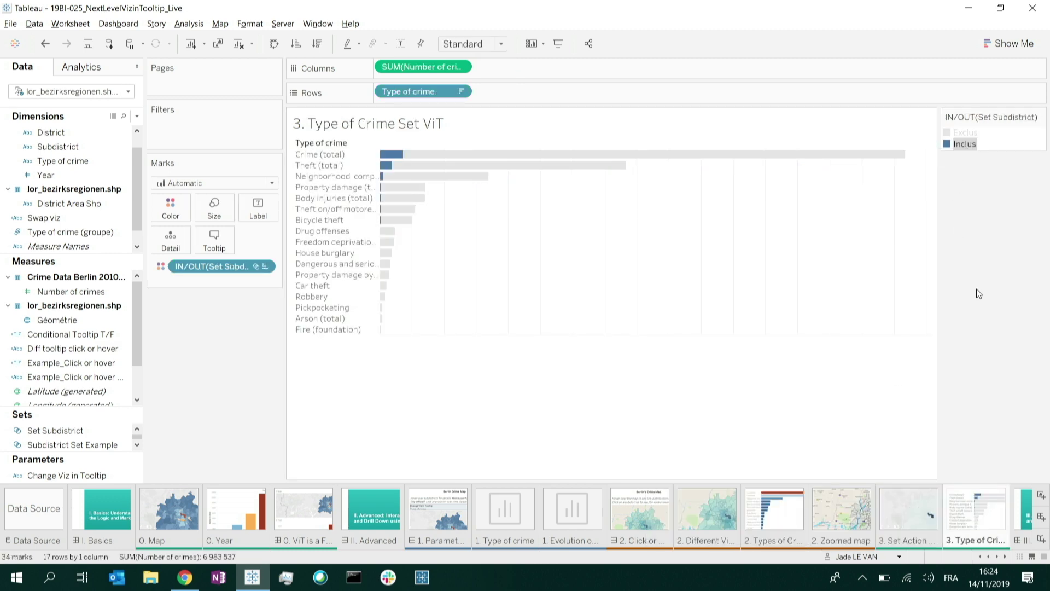
{"action": "left_click", "coordinate": [910, 506]}
{"action": "left_click", "coordinate": [637, 299]}
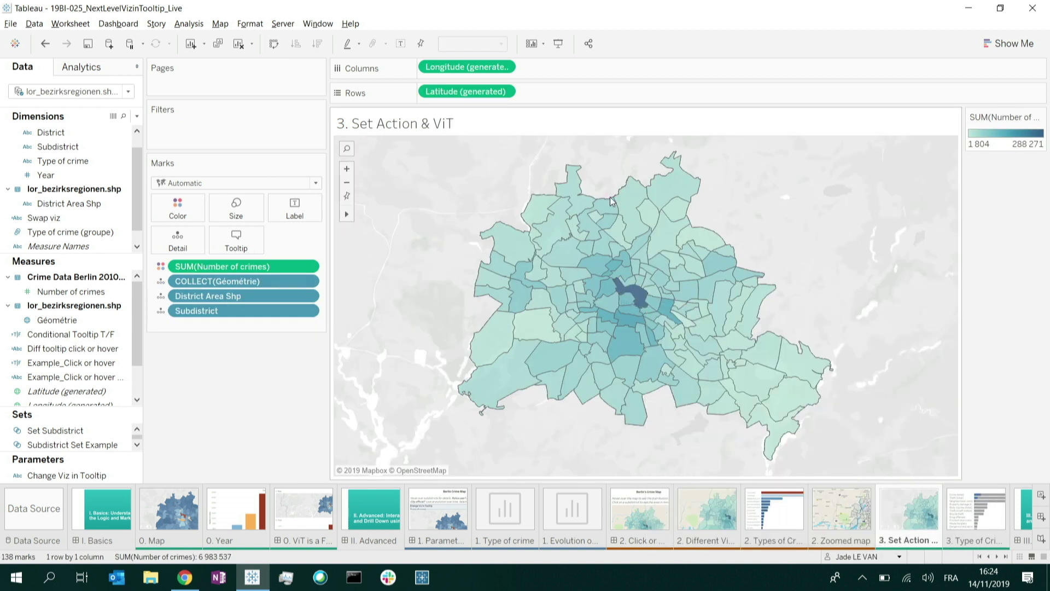
Select southeastern, northern, then Alexanderplatz subdistricts on the map, and finally clear the selection
{"action": "mouse_move", "coordinate": [808, 458]}
{"action": "left_mouse_down"}
{"action": "mouse_move", "coordinate": [721, 350]}
{"action": "mouse_move", "coordinate": [756, 356]}
{"action": "left_mouse_up"}
{"action": "mouse_move", "coordinate": [771, 237]}
{"action": "left_mouse_down"}
{"action": "mouse_move", "coordinate": [669, 247]}
{"action": "mouse_move", "coordinate": [520, 167]}
{"action": "left_mouse_up"}
{"action": "mouse_move", "coordinate": [669, 238]}
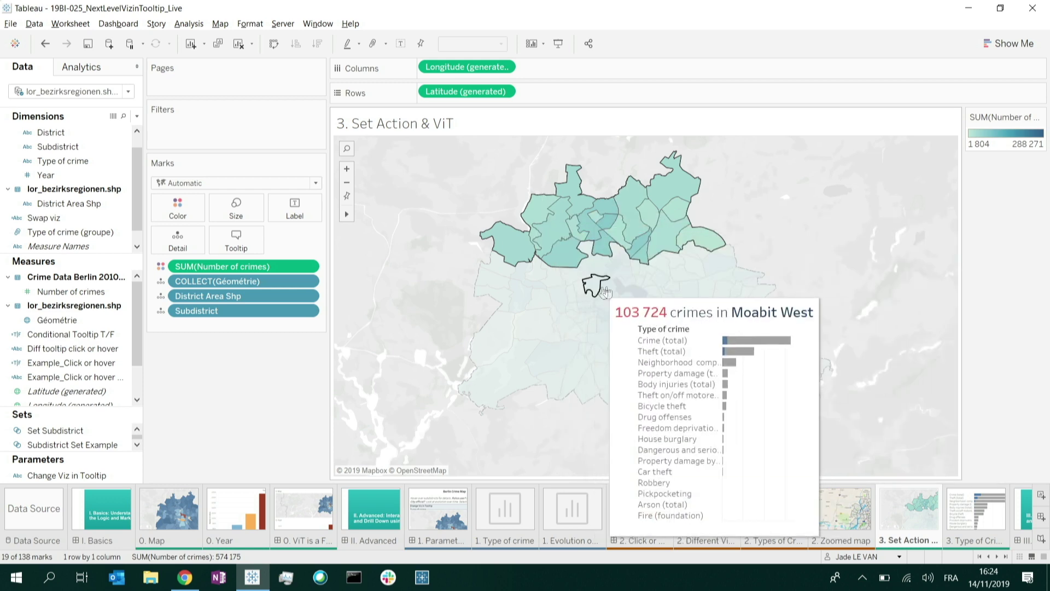
{"action": "left_click", "coordinate": [641, 300]}
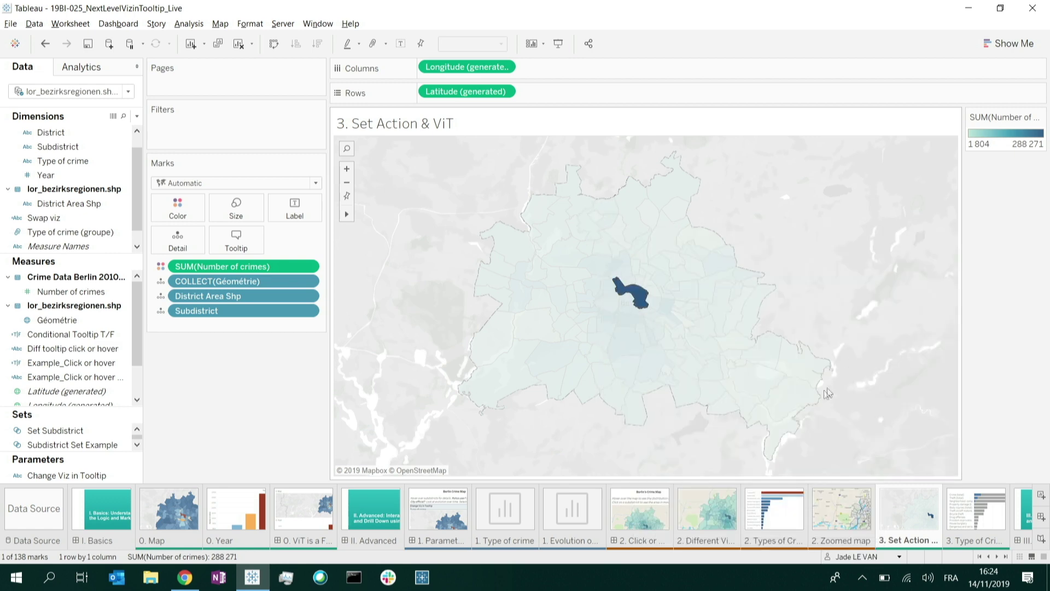
{"action": "left_click_drag", "start_coordinate": [813, 462], "coordinate": [720, 370]}
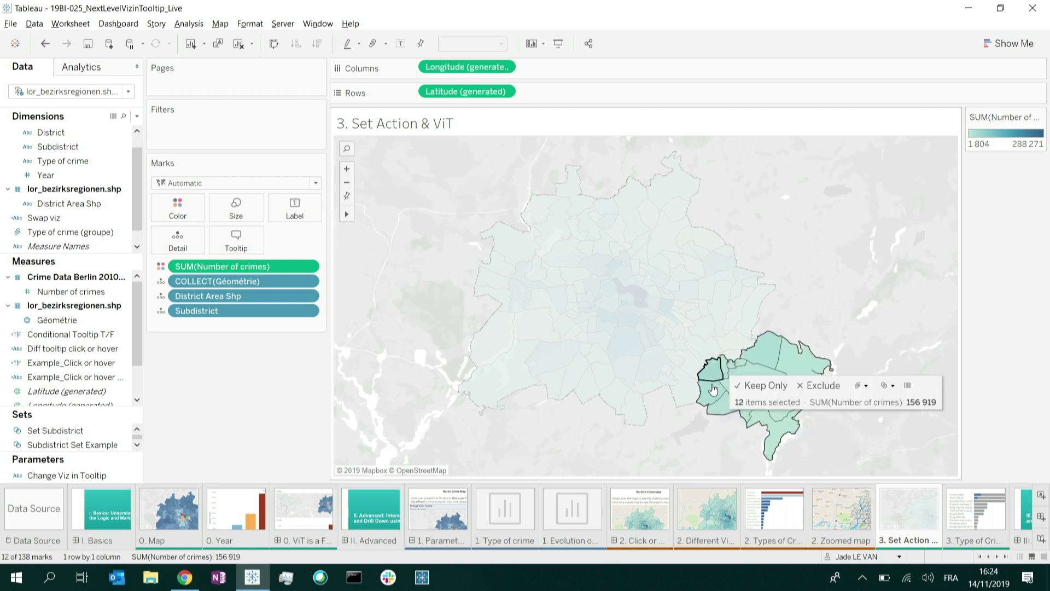
{"action": "mouse_move", "coordinate": [709, 399]}
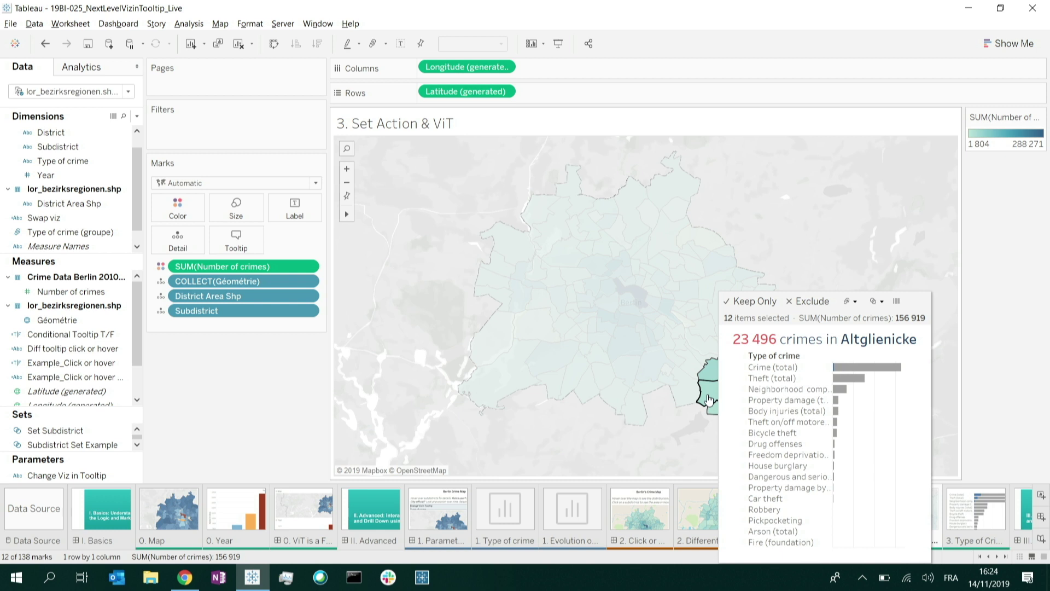
{"action": "left_click", "coordinate": [829, 233]}
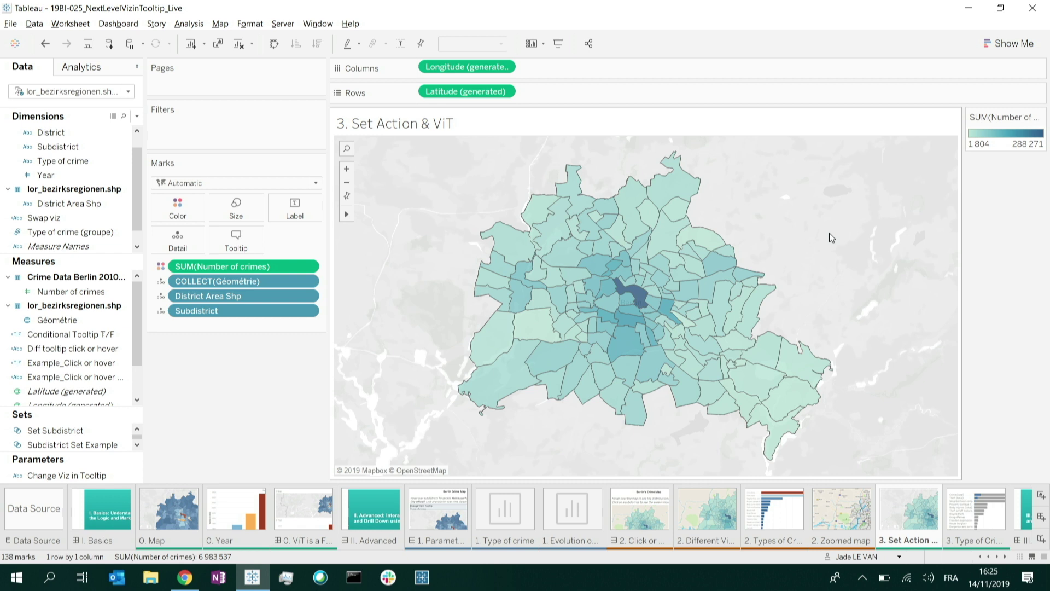
Scroll the sheet tabs past 4. Year and open the III. Multiple Charts in Tooltip dashboard
{"action": "left_click", "coordinate": [997, 557]}
{"action": "left_click", "coordinate": [997, 557]}
{"action": "left_click", "coordinate": [997, 558]}
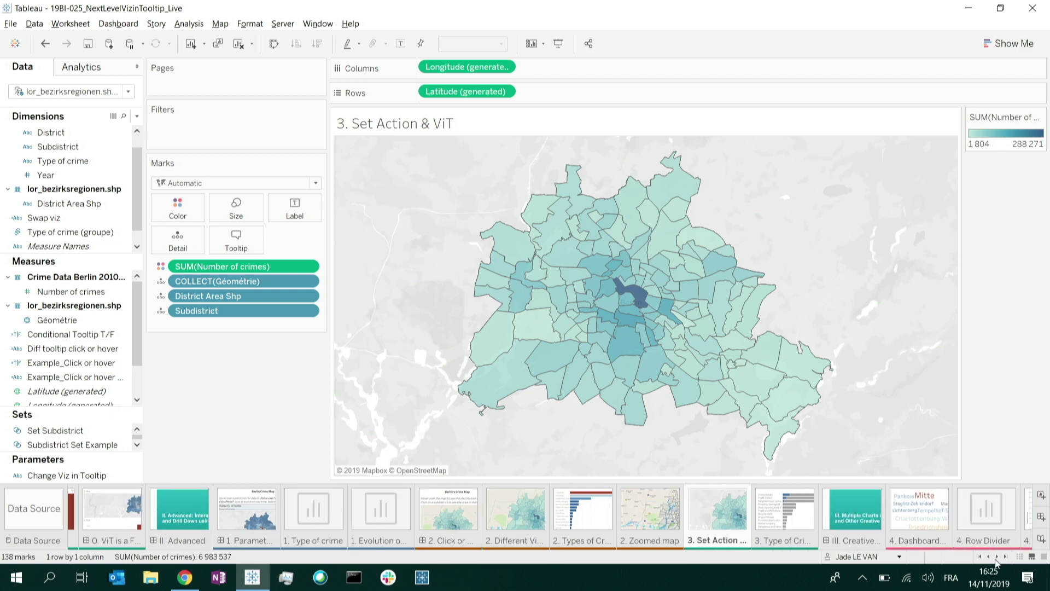
{"action": "left_click", "coordinate": [996, 557]}
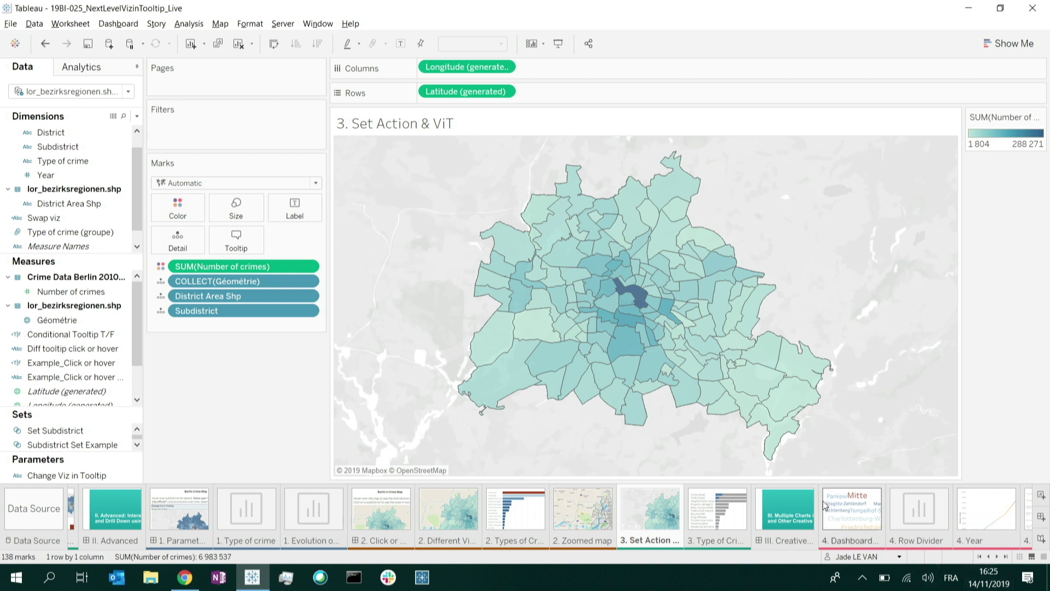
{"action": "left_click", "coordinate": [789, 521]}
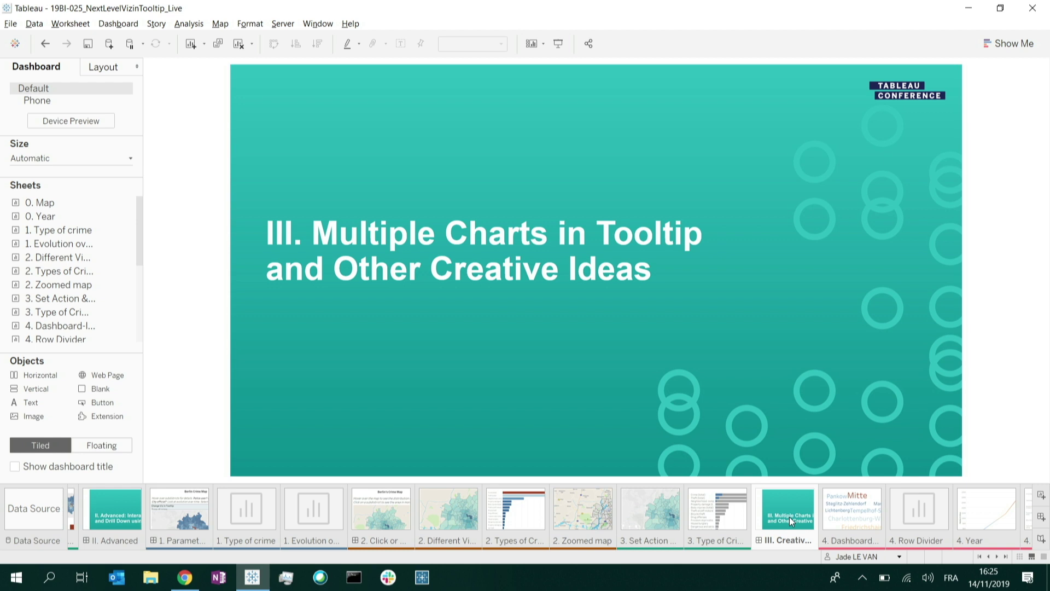
Browse the Row Divider, Year, Top 10 Types of Crime and Top 10 Subdistricts sheets, then return to the word cloud
{"action": "left_click", "coordinate": [860, 512]}
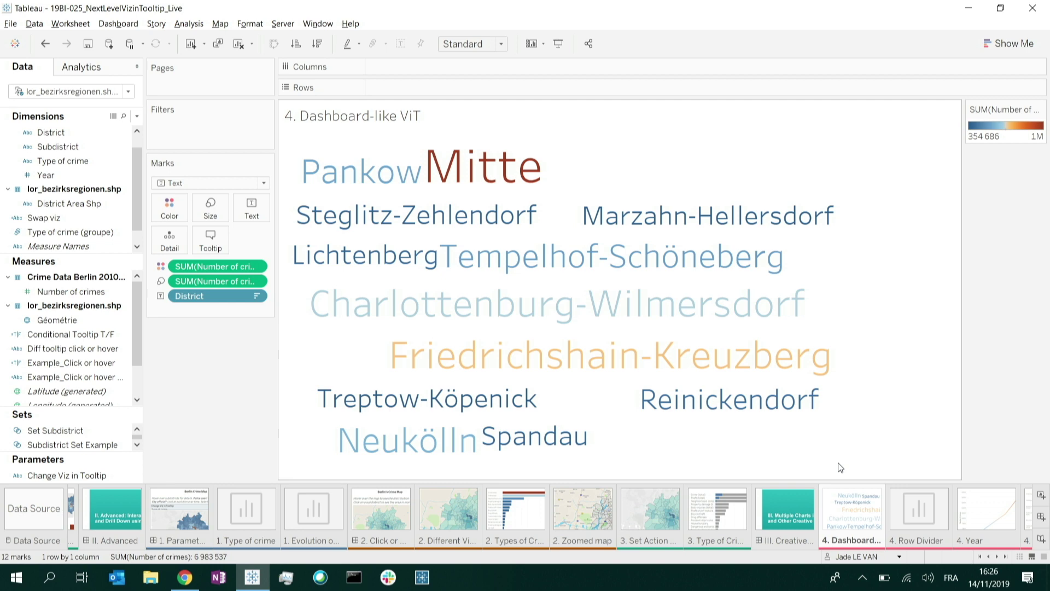
{"action": "left_click", "coordinate": [921, 514]}
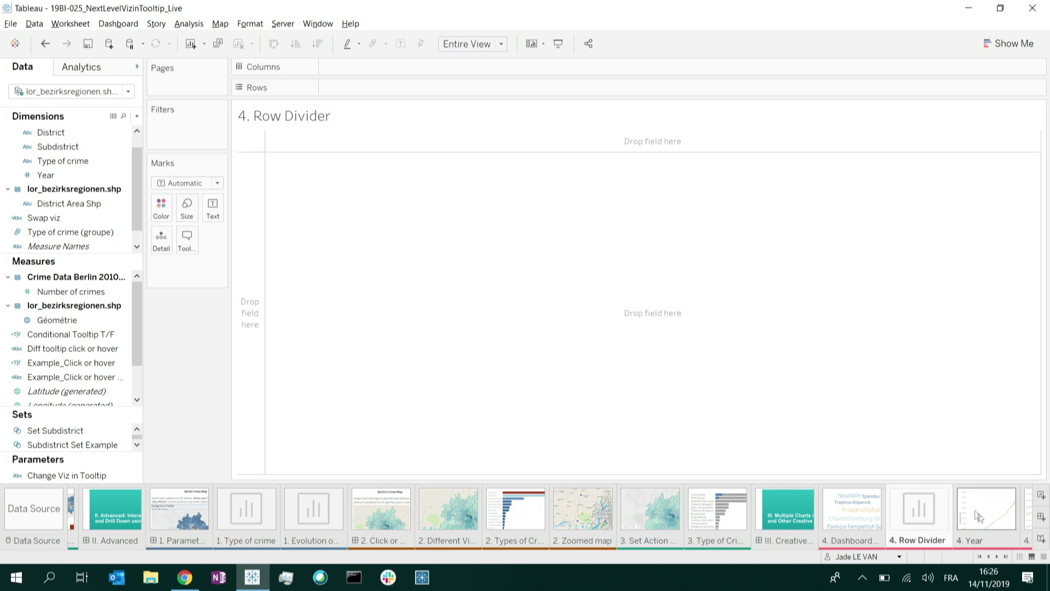
{"action": "left_click", "coordinate": [1006, 556]}
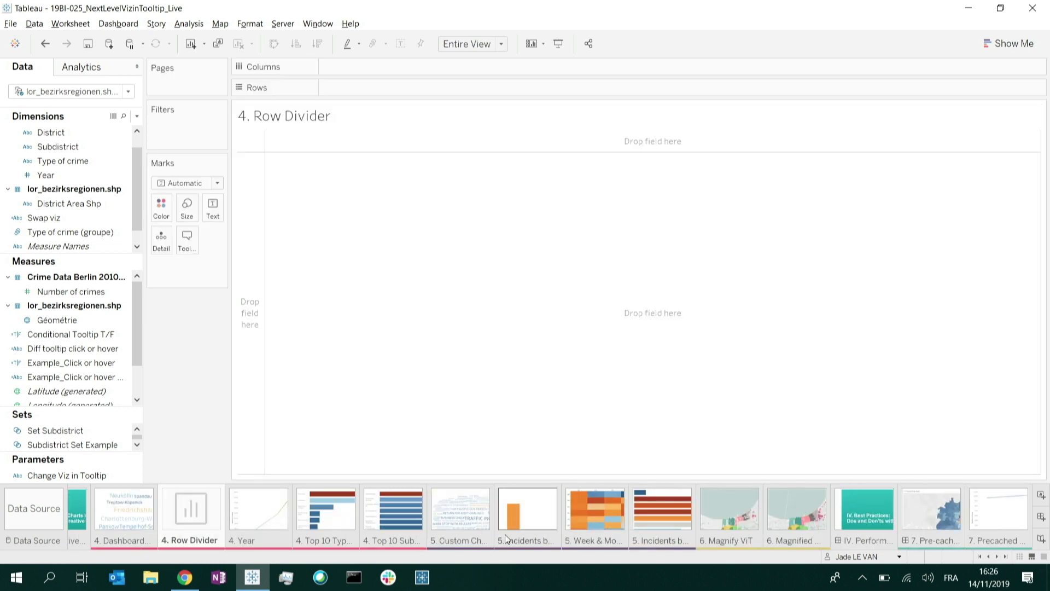
{"action": "left_click", "coordinate": [271, 507]}
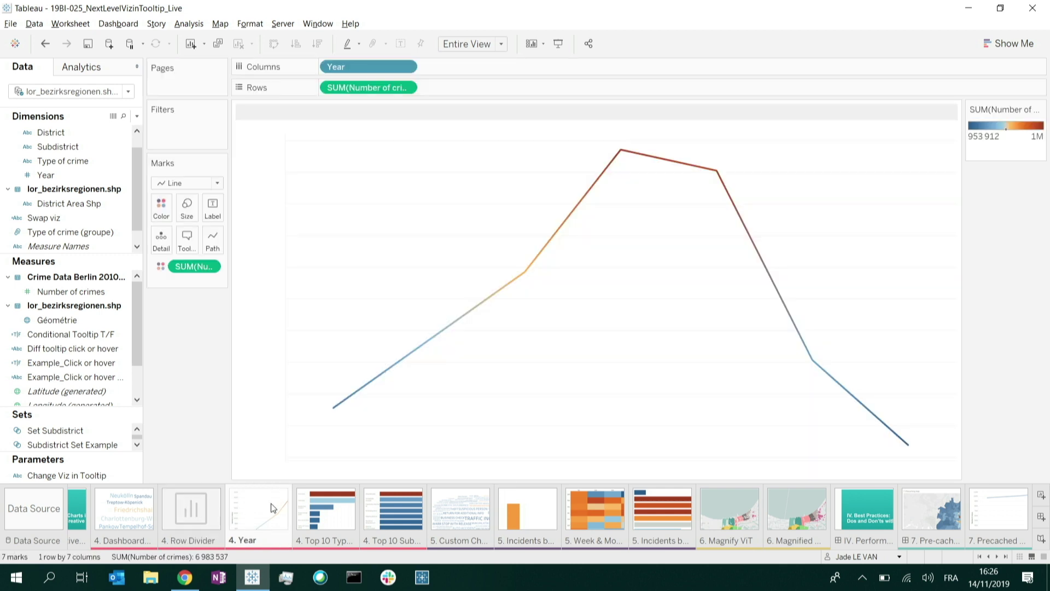
{"action": "left_click", "coordinate": [316, 511]}
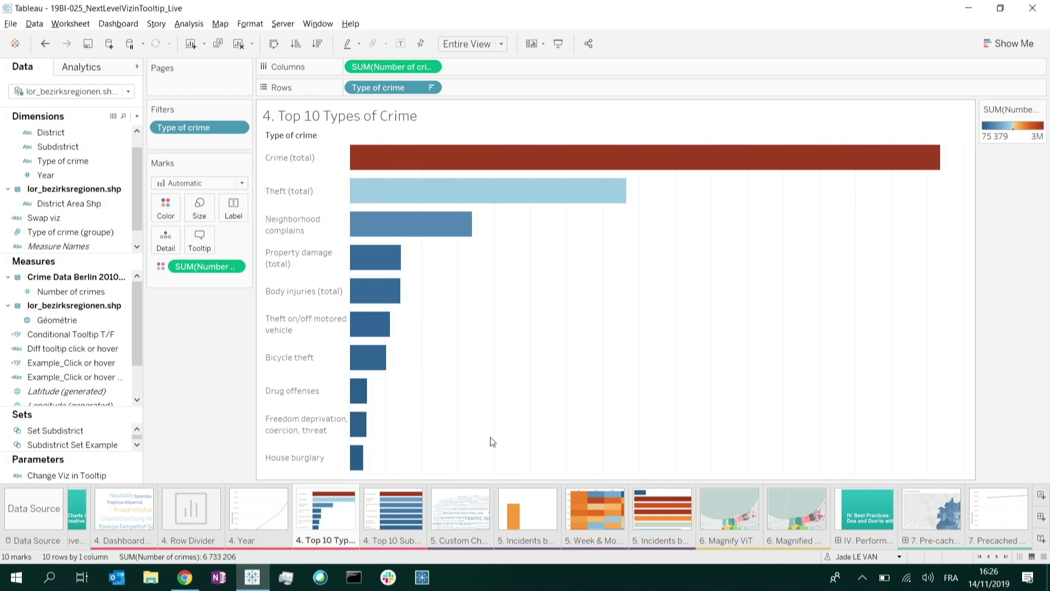
{"action": "left_click", "coordinate": [405, 525]}
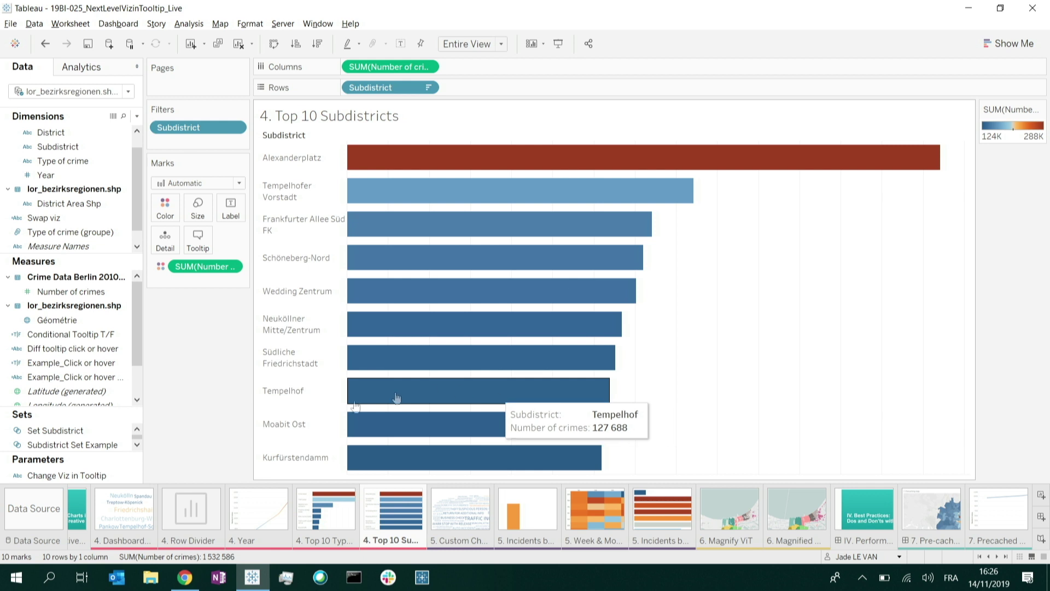
{"action": "left_click", "coordinate": [116, 520]}
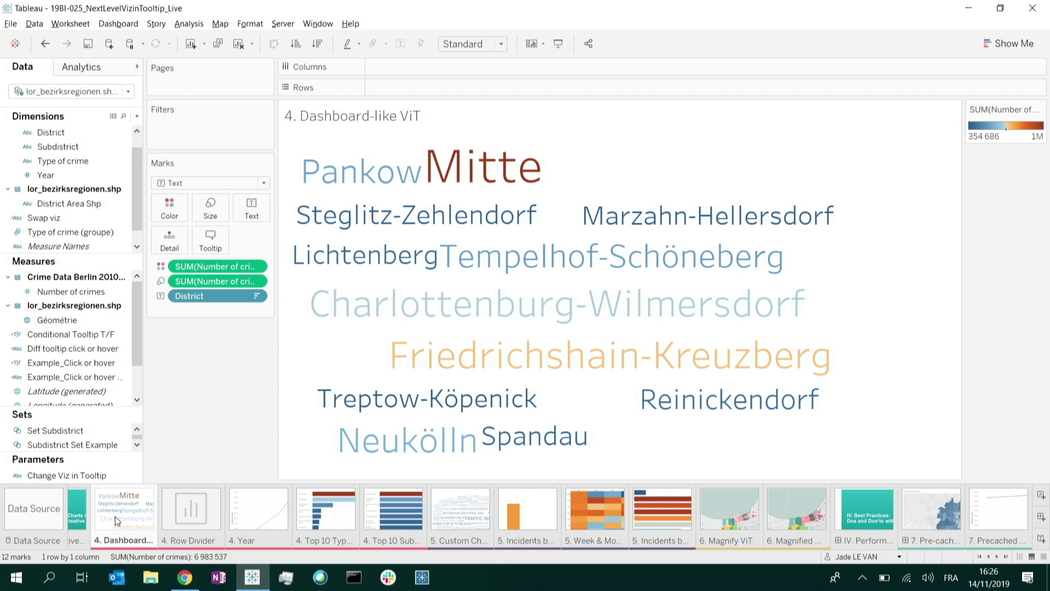
Check the word cloud's tooltip and the empty 4. Row Divider sheet, then return to the word cloud
{"action": "left_click", "coordinate": [210, 241]}
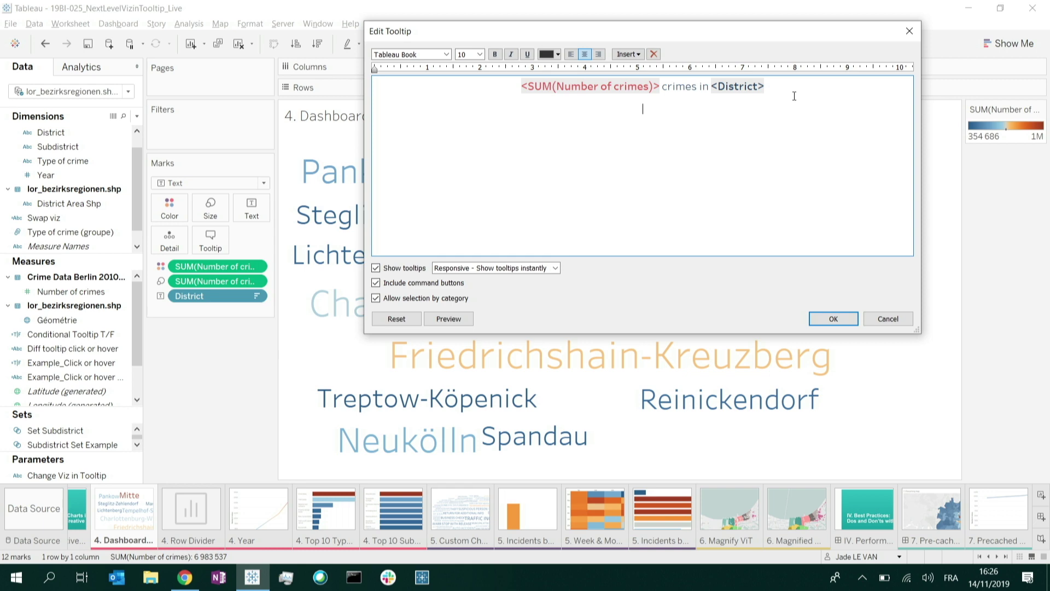
{"action": "left_click", "coordinate": [887, 318]}
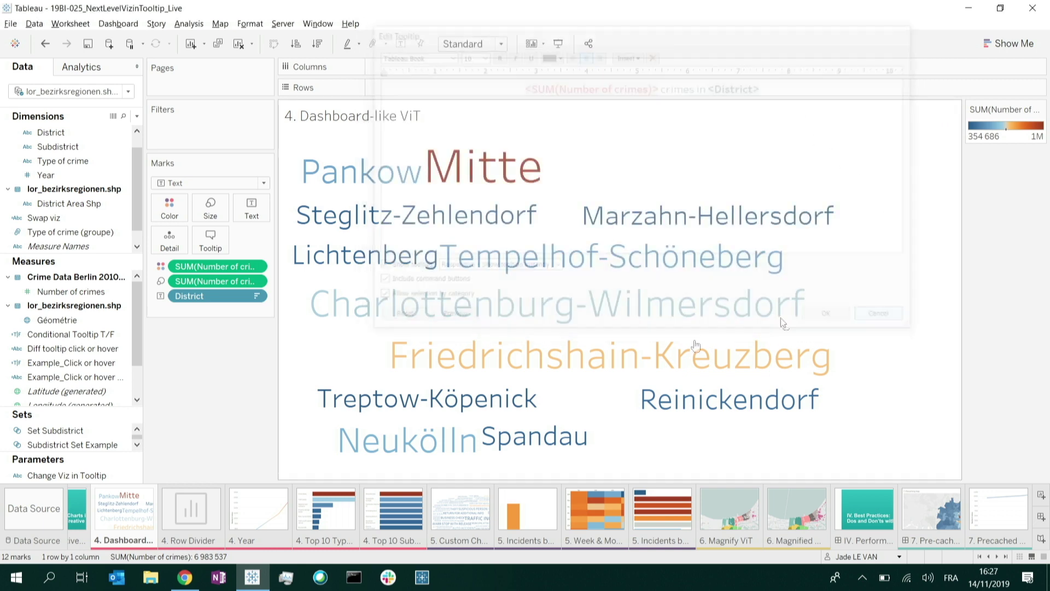
{"action": "left_click", "coordinate": [192, 511]}
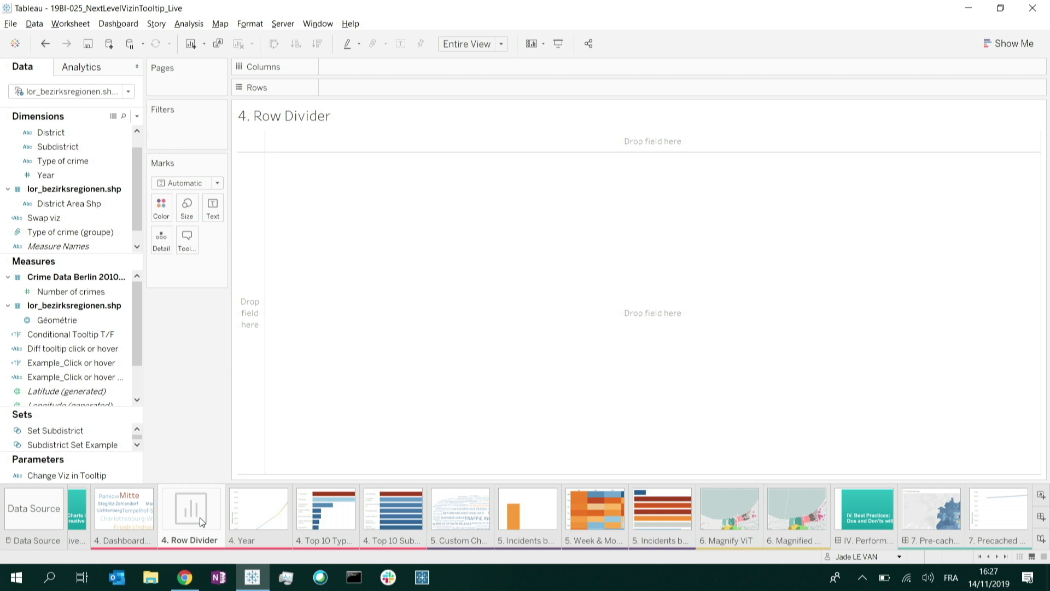
{"action": "left_click", "coordinate": [123, 497]}
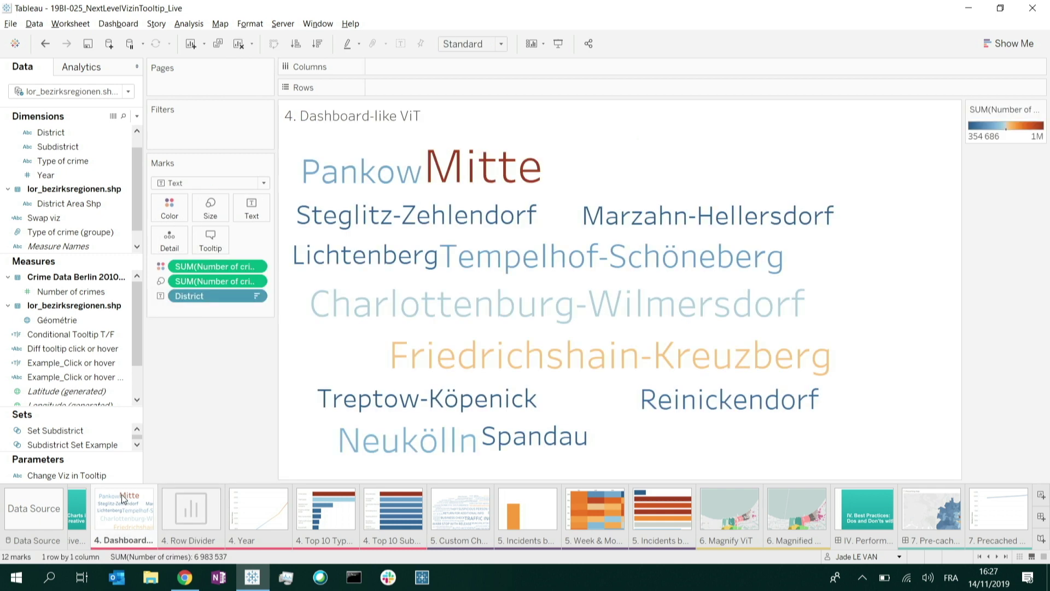
Insert the 4. Row Divider sheet on the word cloud tooltip's second line and preview it
{"action": "left_click", "coordinate": [210, 239]}
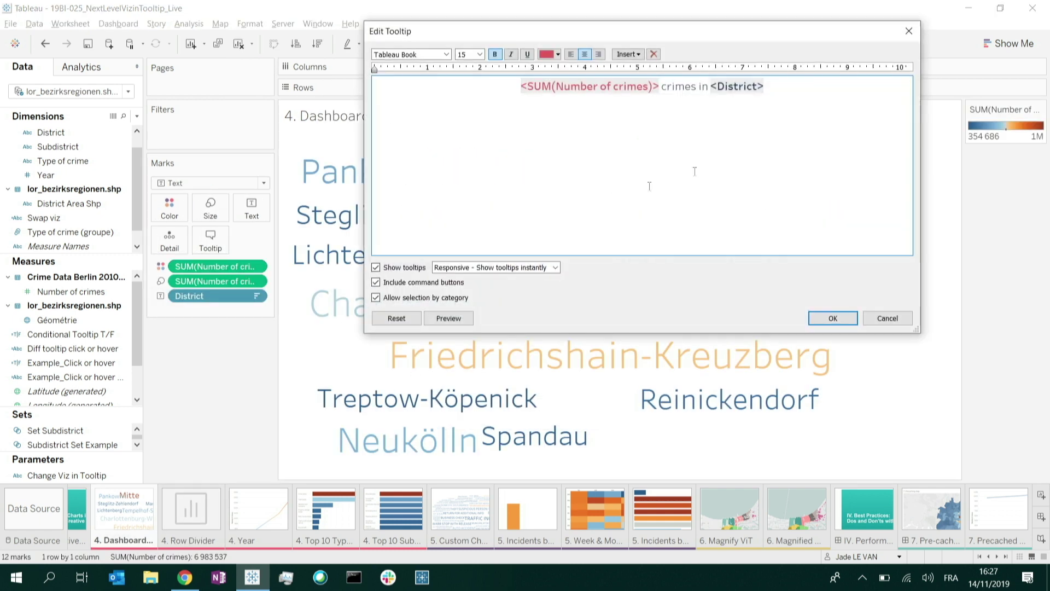
{"action": "left_click", "coordinate": [800, 86]}
{"action": "left_click", "coordinate": [626, 55]}
{"action": "mouse_move", "coordinate": [705, 67]}
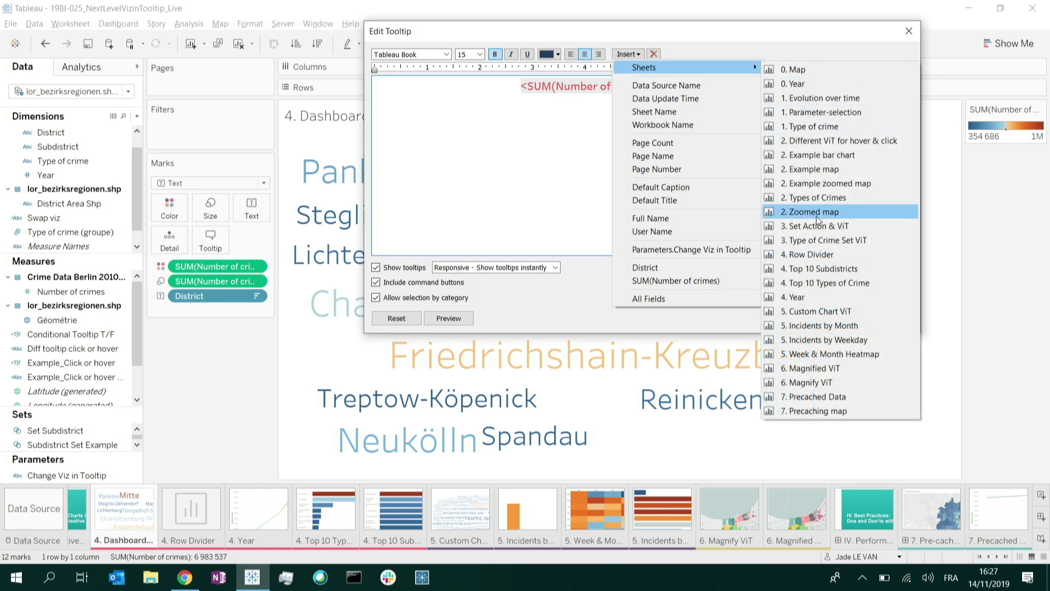
{"action": "left_click", "coordinate": [811, 254]}
{"action": "left_click", "coordinate": [448, 318]}
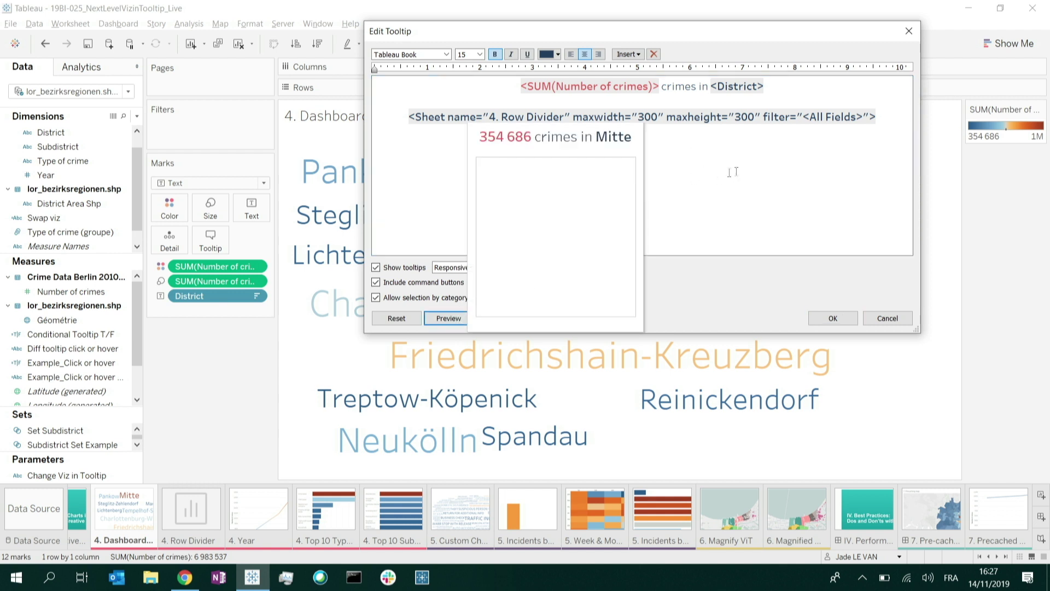
{"action": "left_click", "coordinate": [642, 142]}
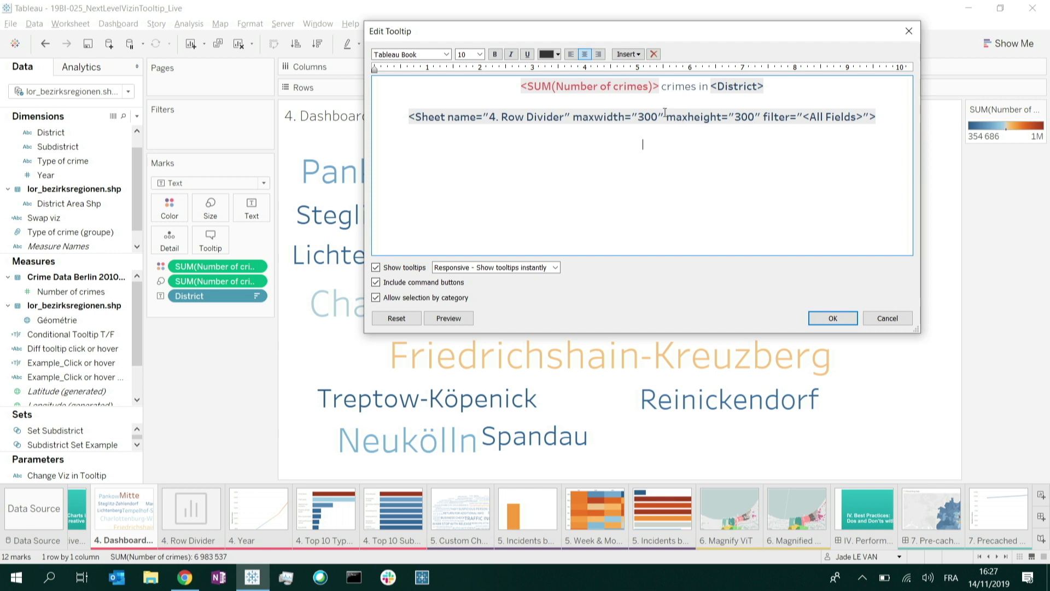
Change the Row Divider tag's maxheight from 300 to 9 and preview the tooltip
{"action": "triple_click", "coordinate": [757, 116]}
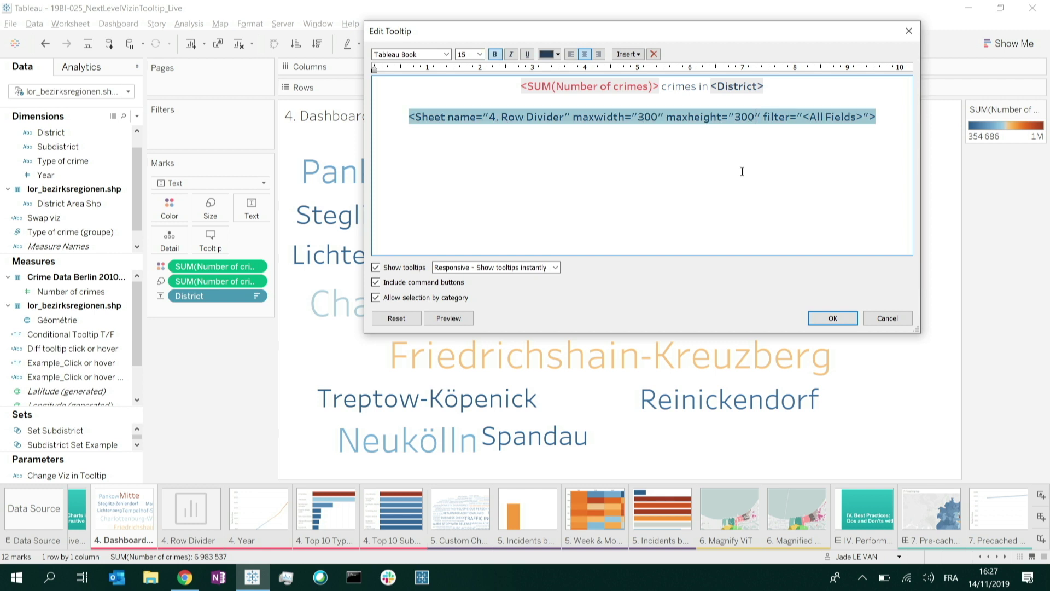
{"action": "key", "text": "BackSpace"}
{"action": "key", "text": "BackSpace"}
{"action": "key", "text": "BackSpace"}
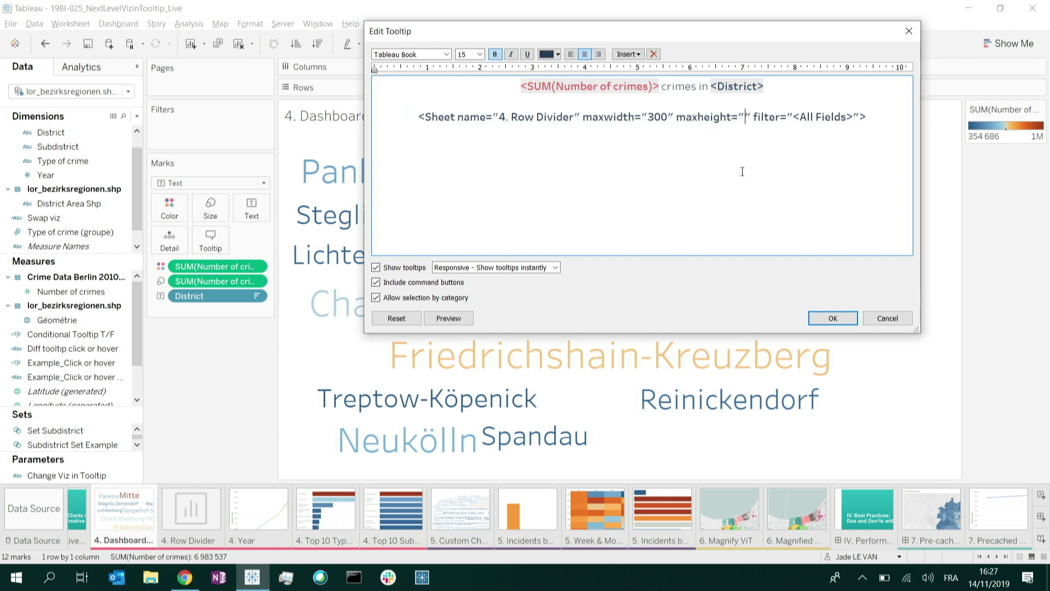
{"action": "left_click", "coordinate": [742, 172]}
{"action": "type", "text": "9"}
{"action": "left_click", "coordinate": [751, 117]}
{"action": "type", "text": "9"}
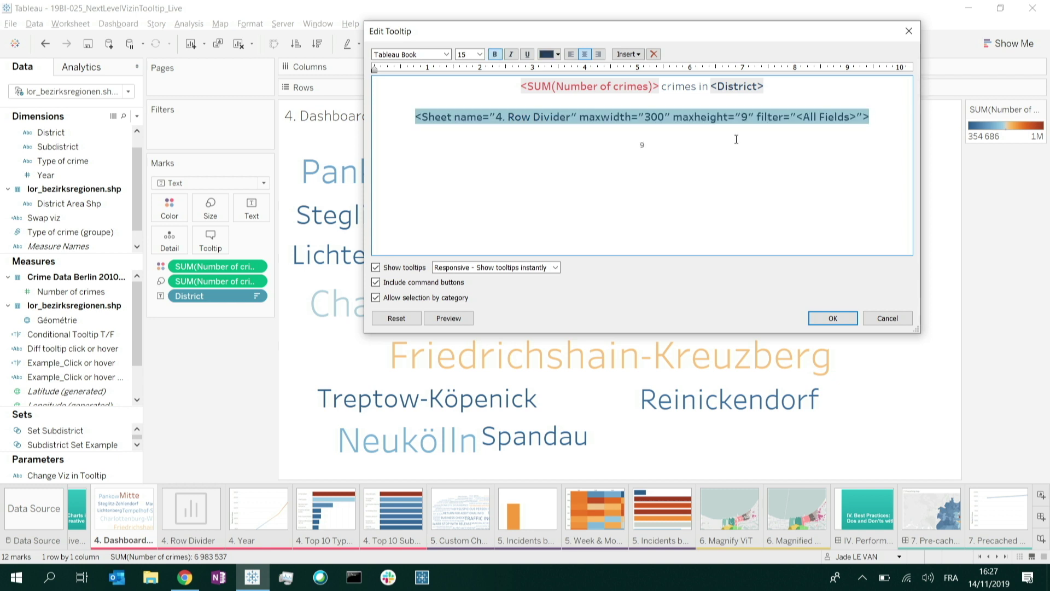
{"action": "left_click", "coordinate": [653, 146]}
{"action": "key", "text": "BackSpace"}
{"action": "left_click", "coordinate": [454, 318]}
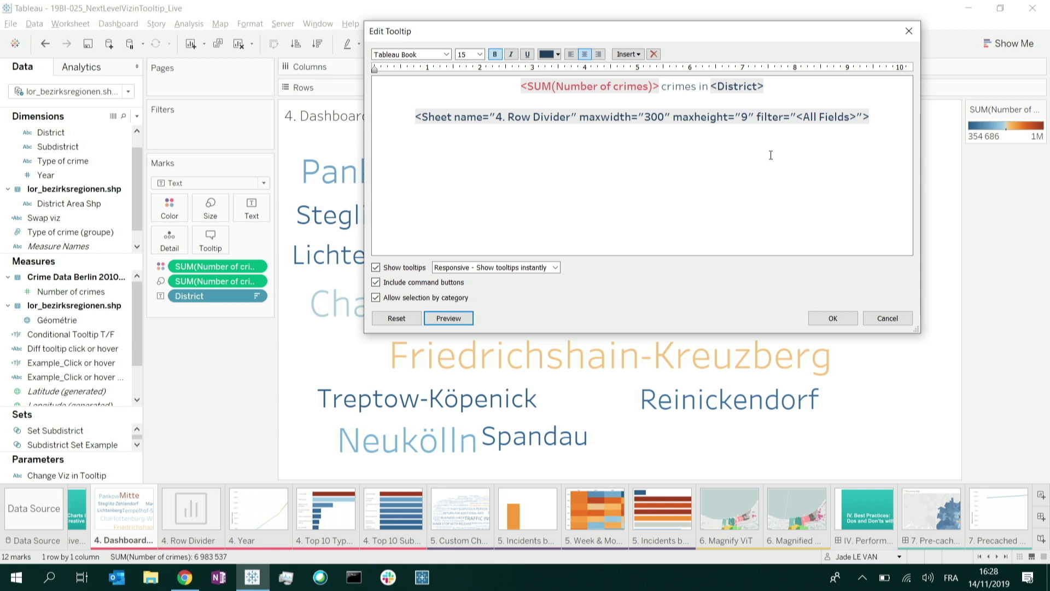
Change the Row Divider tag's maxwidth from 300 to 500
{"action": "left_click", "coordinate": [656, 117]}
{"action": "key", "text": "BackSpace"}
{"action": "type", "text": "5"}
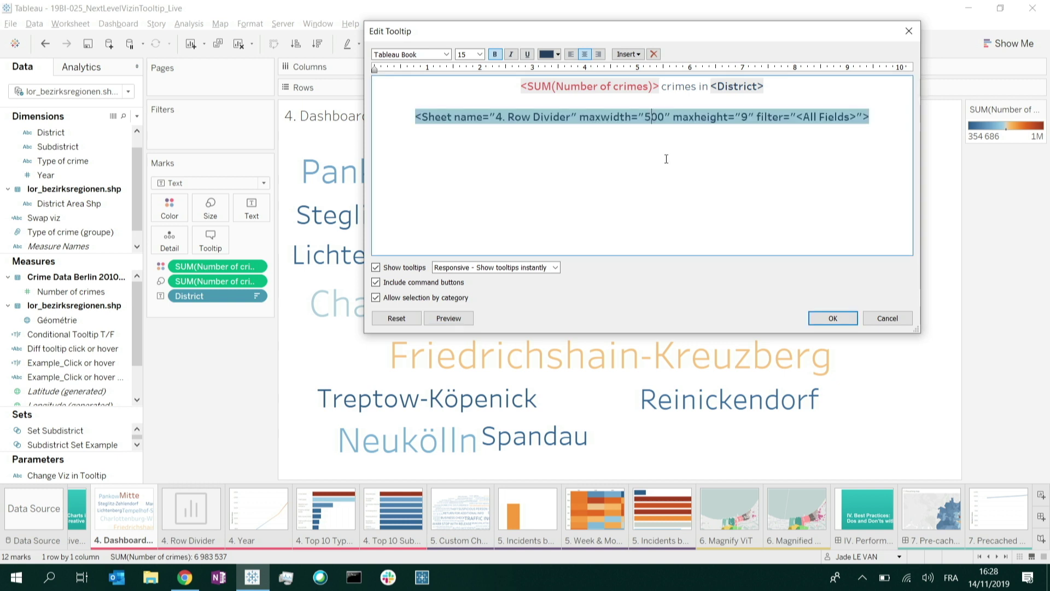
{"action": "left_click", "coordinate": [887, 117]}
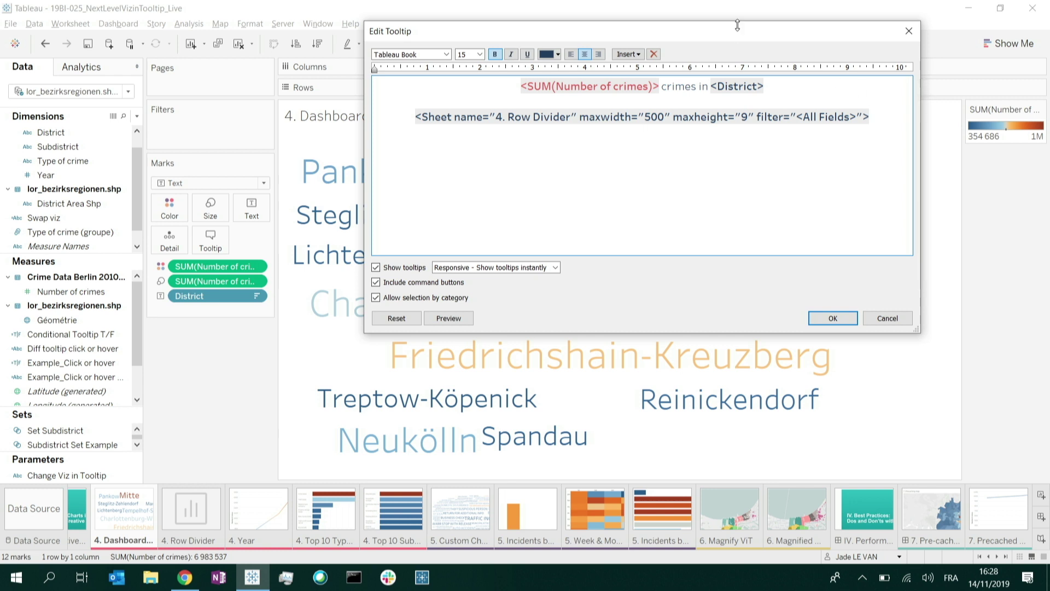
Insert the 4. Year sheet into the tooltip below the Row Divider and preview it
{"action": "left_click", "coordinate": [628, 55]}
{"action": "mouse_move", "coordinate": [711, 68]}
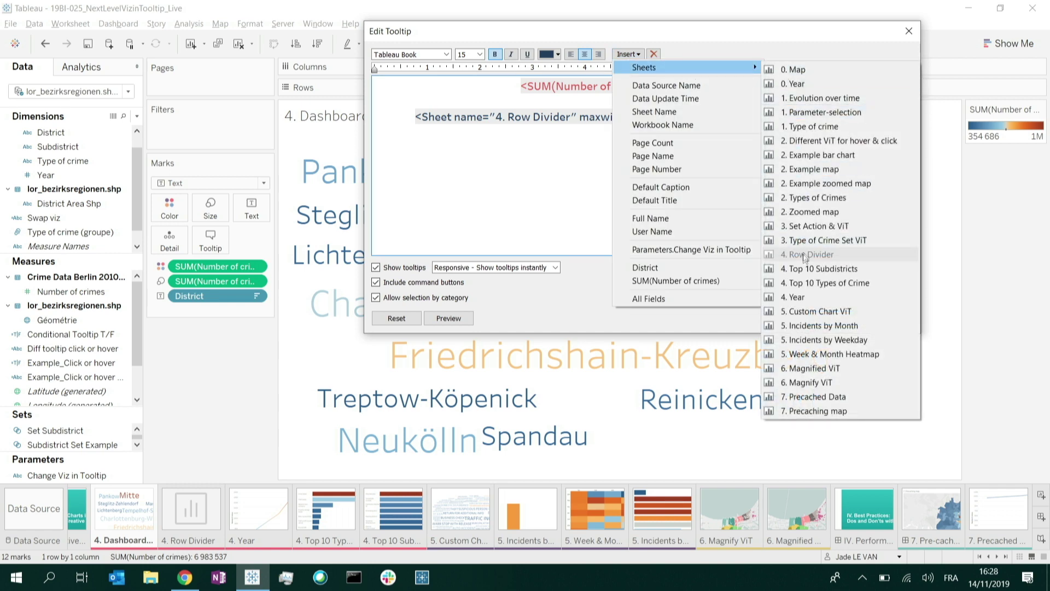
{"action": "left_click", "coordinate": [805, 297]}
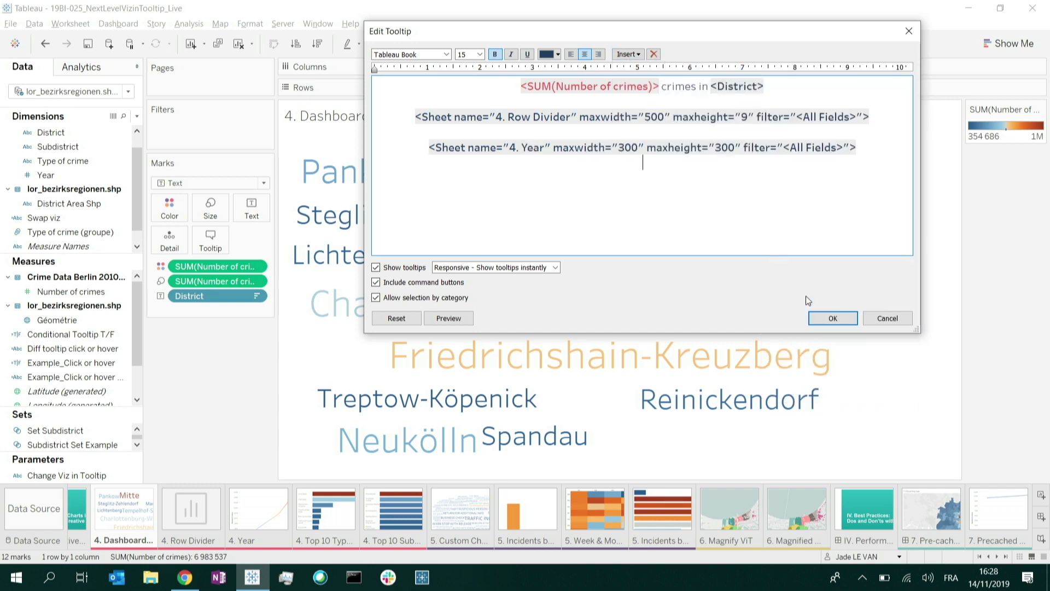
{"action": "left_click", "coordinate": [456, 320]}
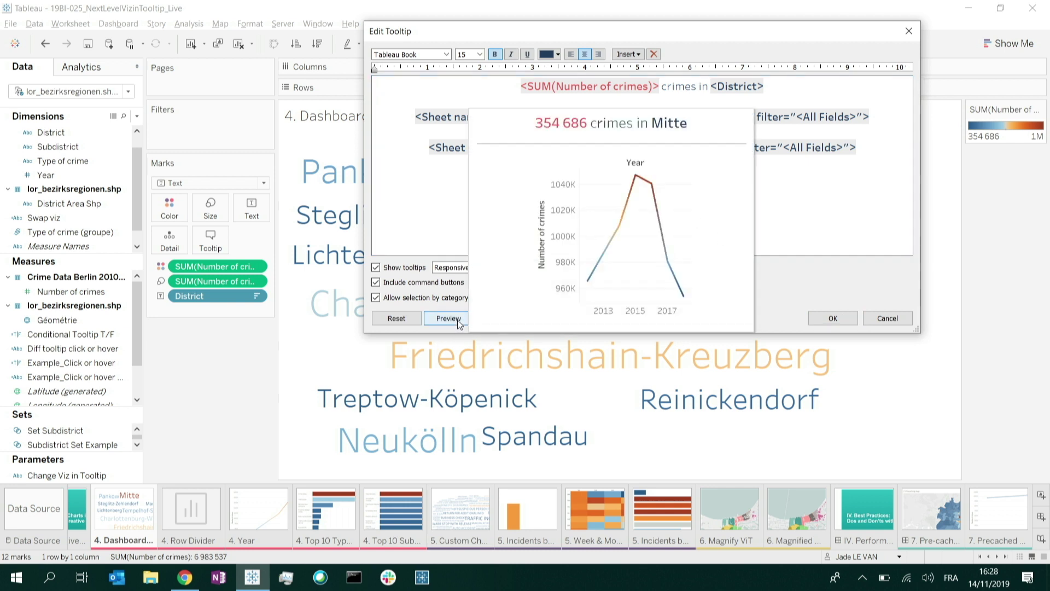
{"action": "left_click", "coordinate": [624, 171]}
Set the Year sheet tag to maxwidth 500 and maxheight 200, then preview
{"action": "triple_click", "coordinate": [624, 171]}
{"action": "key", "text": "BackSpace"}
{"action": "type", "text": "5"}
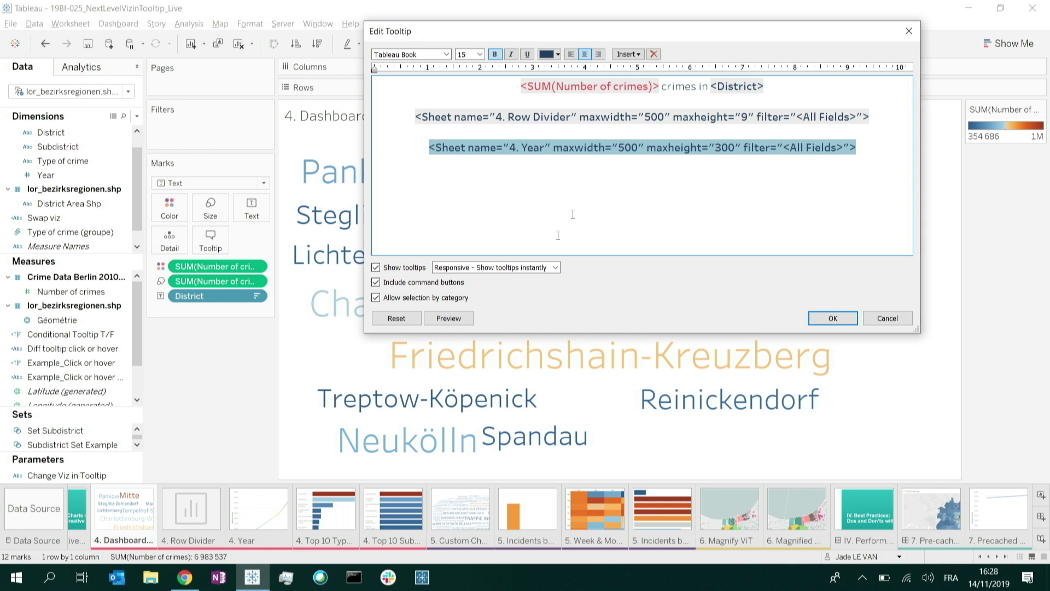
{"action": "left_click", "coordinate": [723, 159]}
{"action": "key", "text": "BackSpace"}
{"action": "type", "text": "2"}
{"action": "triple_click", "coordinate": [723, 161]}
{"action": "left_click", "coordinate": [454, 319]}
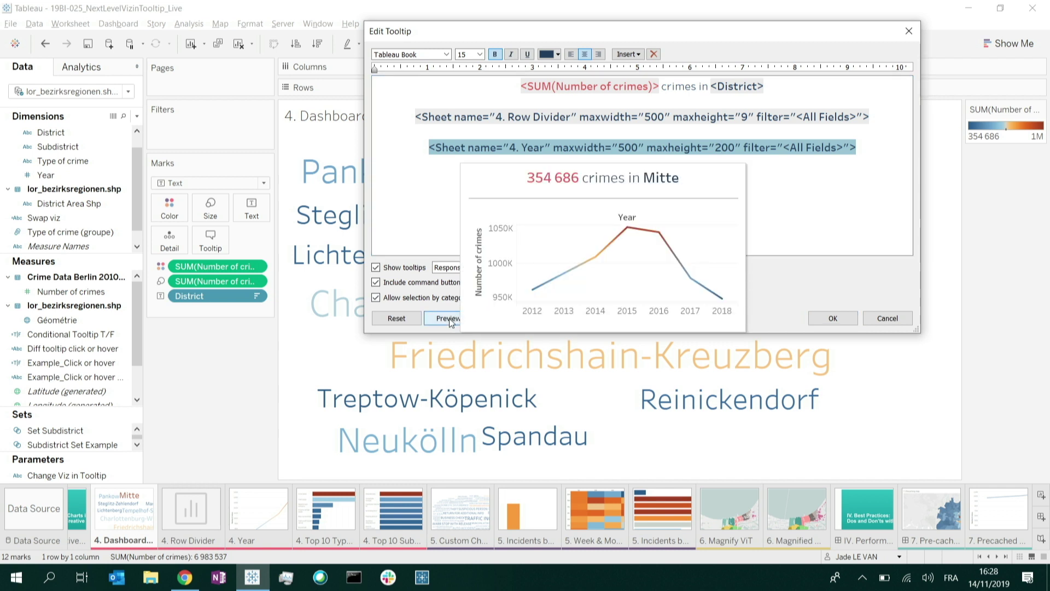
{"action": "left_click", "coordinate": [778, 209]}
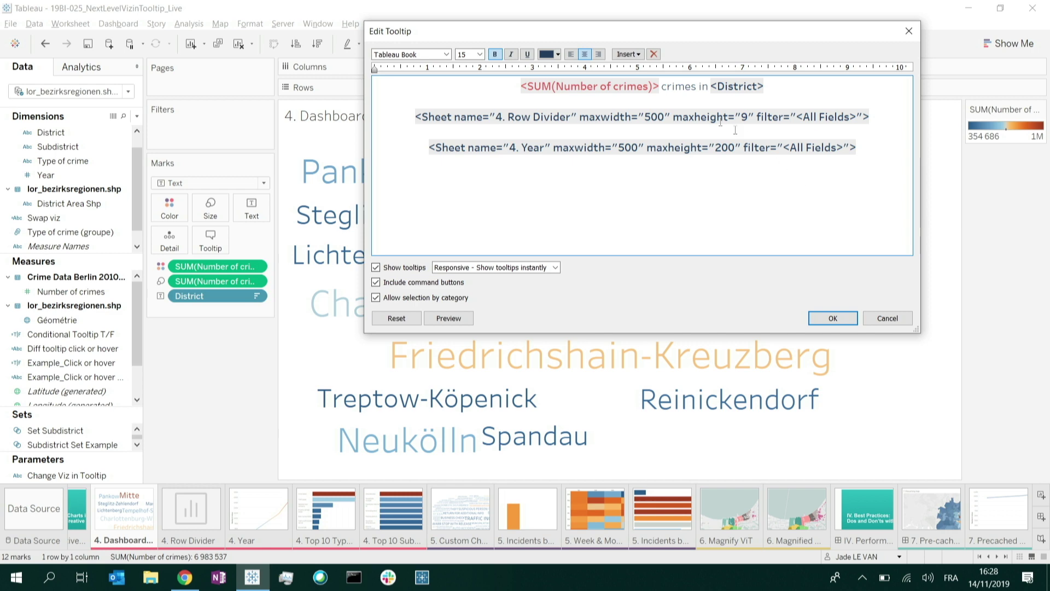
{"action": "left_click", "coordinate": [637, 54]}
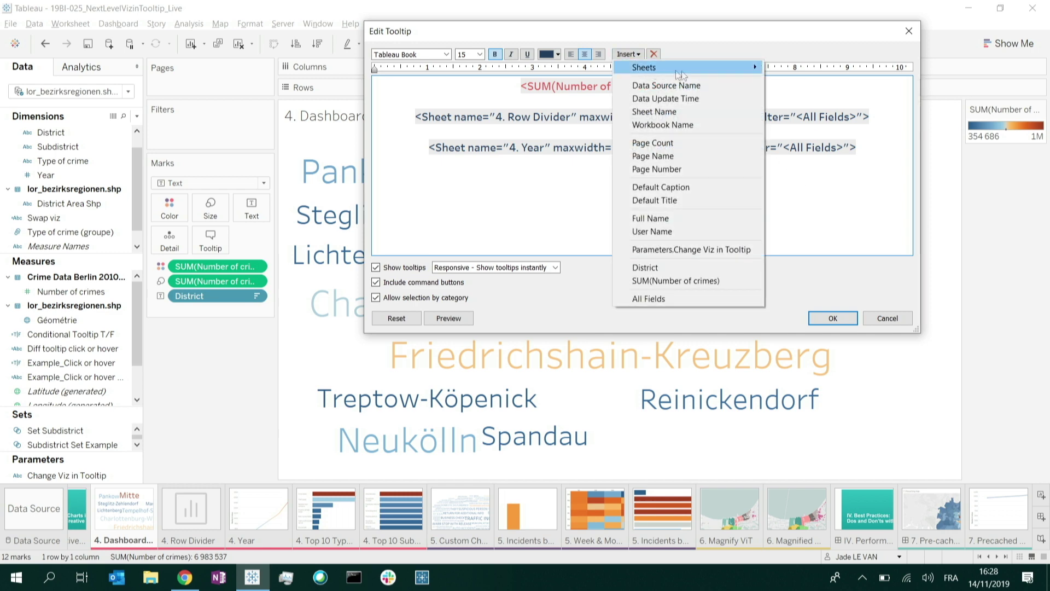
{"action": "mouse_move", "coordinate": [711, 67]}
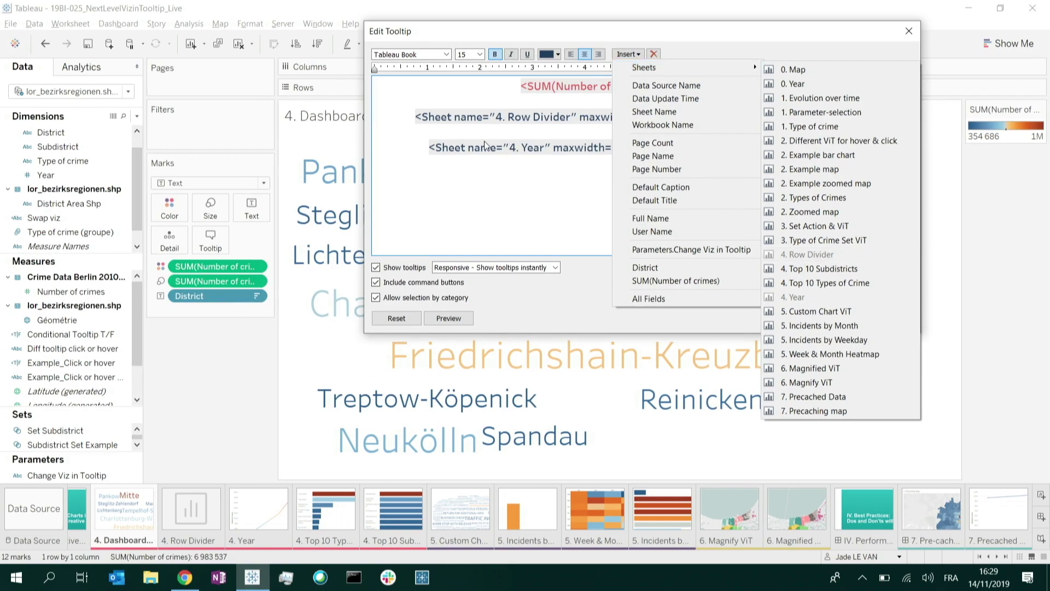
Paste a copy of the 4. Row Divider tag below the Year chart line and preview
{"action": "left_click", "coordinate": [425, 130]}
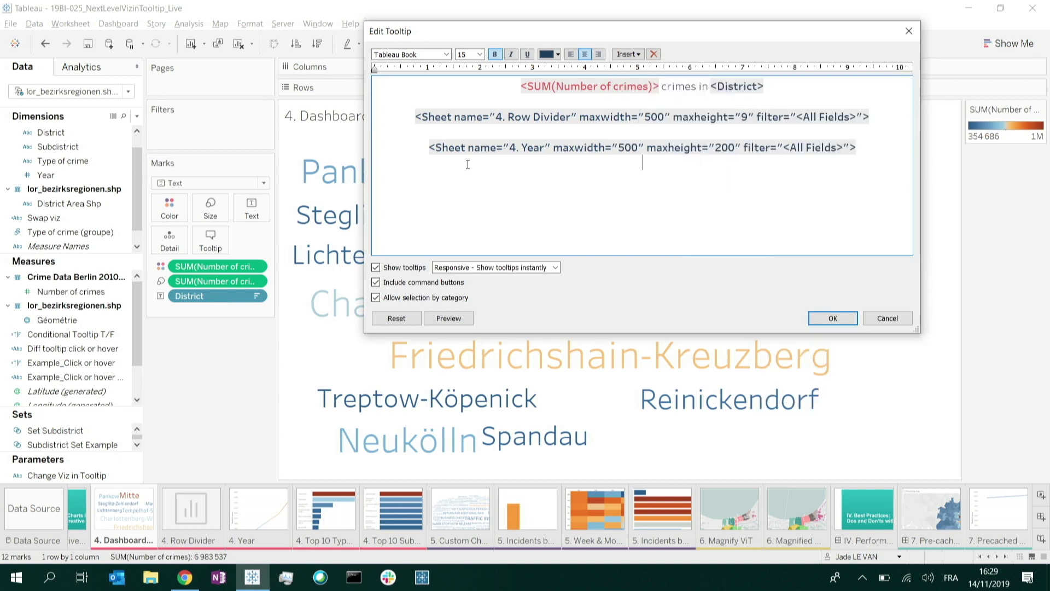
{"action": "triple_click", "coordinate": [567, 126]}
{"action": "key", "text": "ctrl+c"}
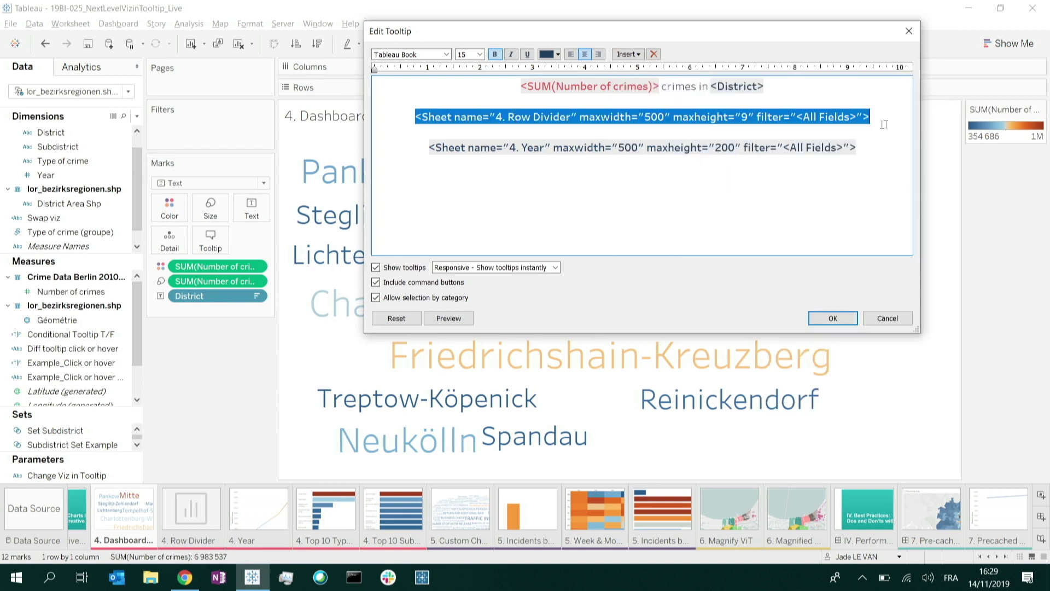
{"action": "left_click", "coordinate": [714, 170]}
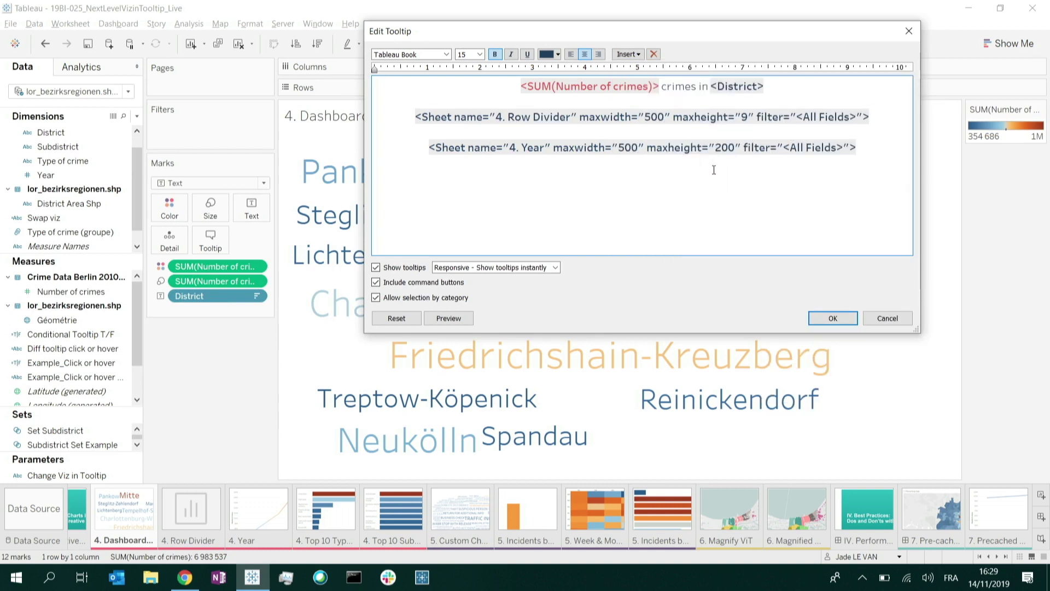
{"action": "key", "text": "ctrl+v"}
{"action": "key", "text": "Return"}
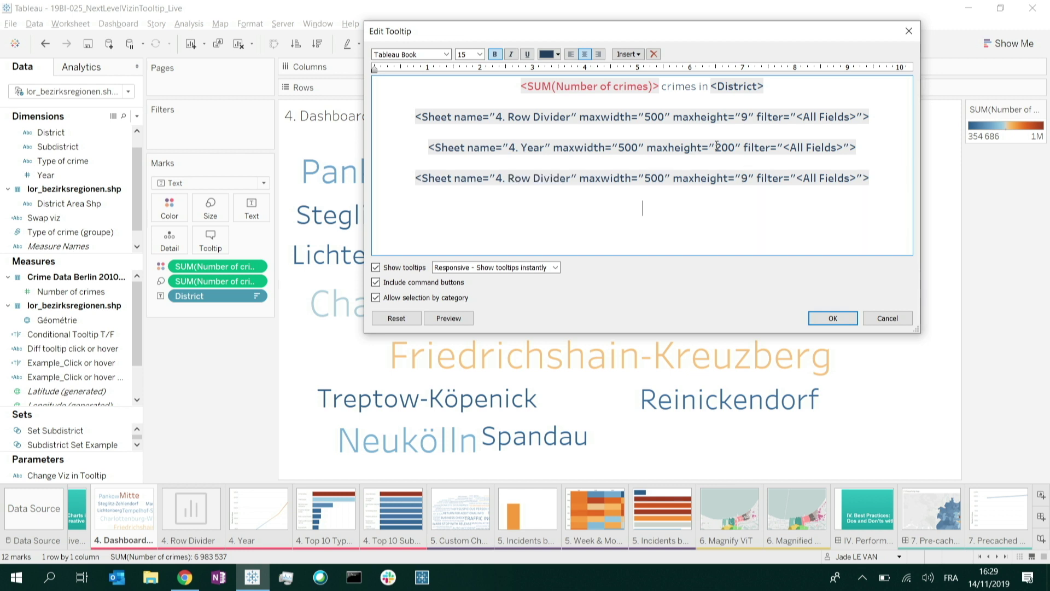
{"action": "left_click", "coordinate": [464, 322]}
Insert the 4. Top 10 Subdistricts and 4. Top 10 Types of Crime sheets and preview
{"action": "left_click", "coordinate": [632, 54]}
{"action": "mouse_move", "coordinate": [700, 67]}
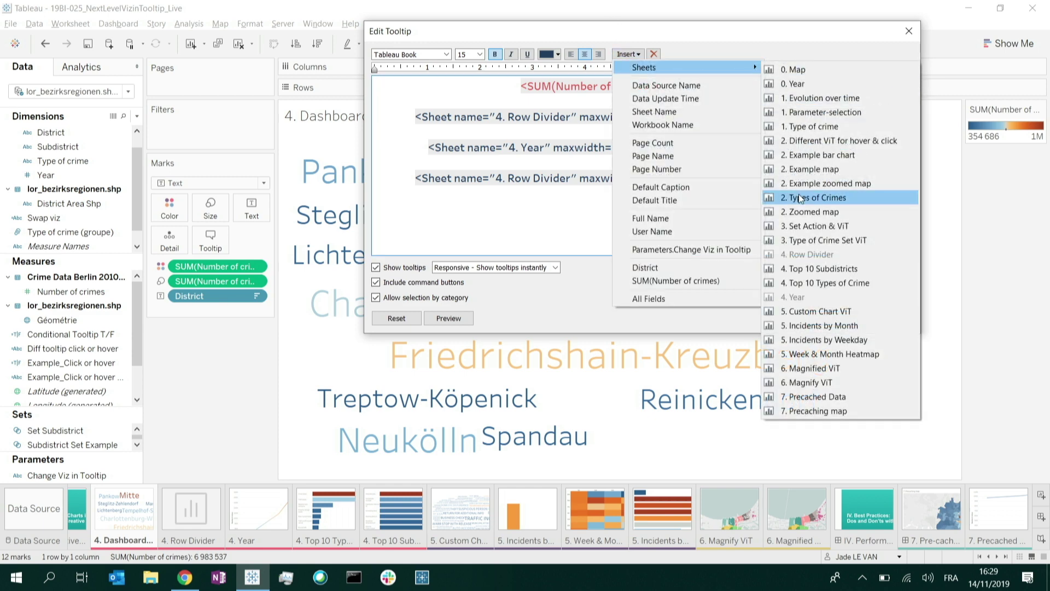
{"action": "left_click", "coordinate": [793, 269]}
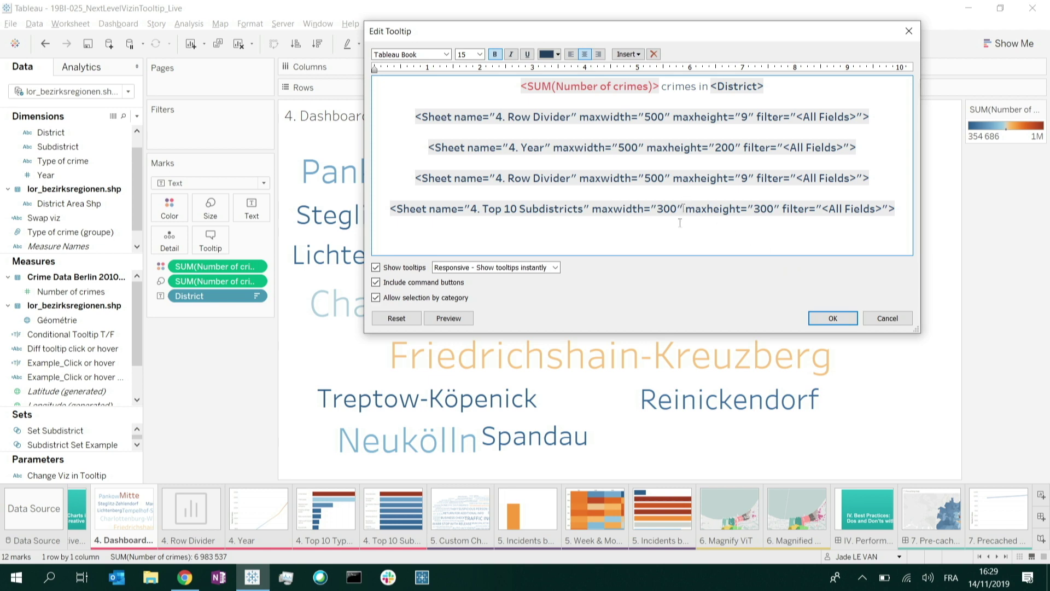
{"action": "left_click", "coordinate": [628, 54]}
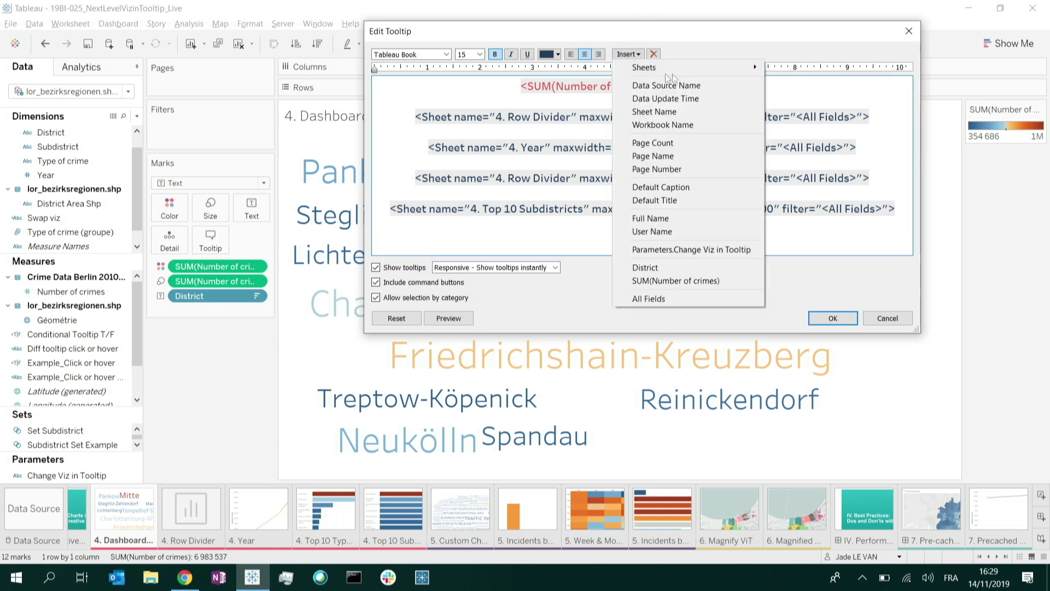
{"action": "mouse_move", "coordinate": [695, 67]}
{"action": "left_click", "coordinate": [779, 282]}
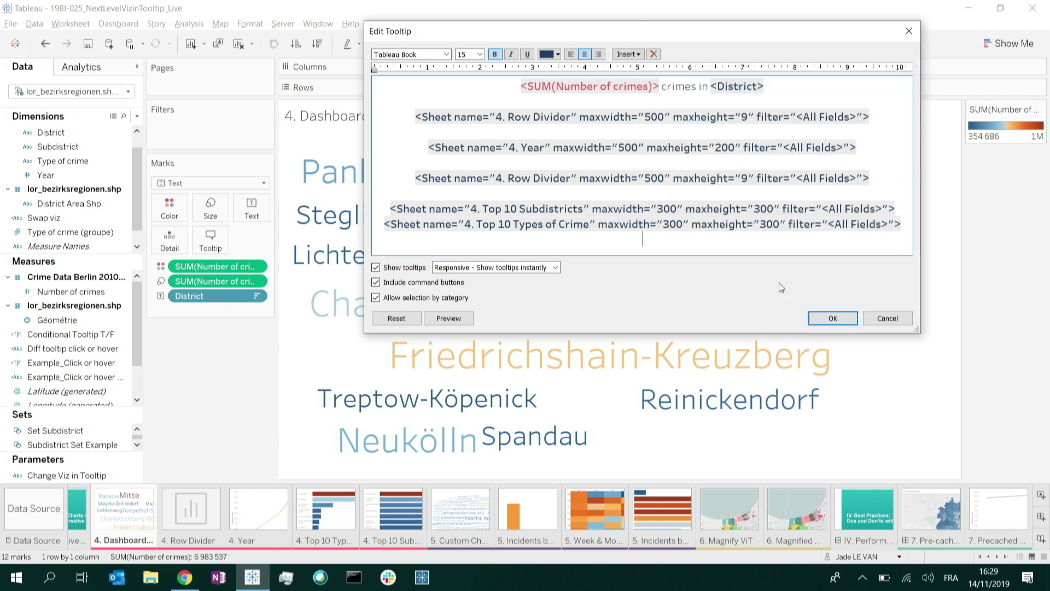
{"action": "left_click", "coordinate": [449, 319]}
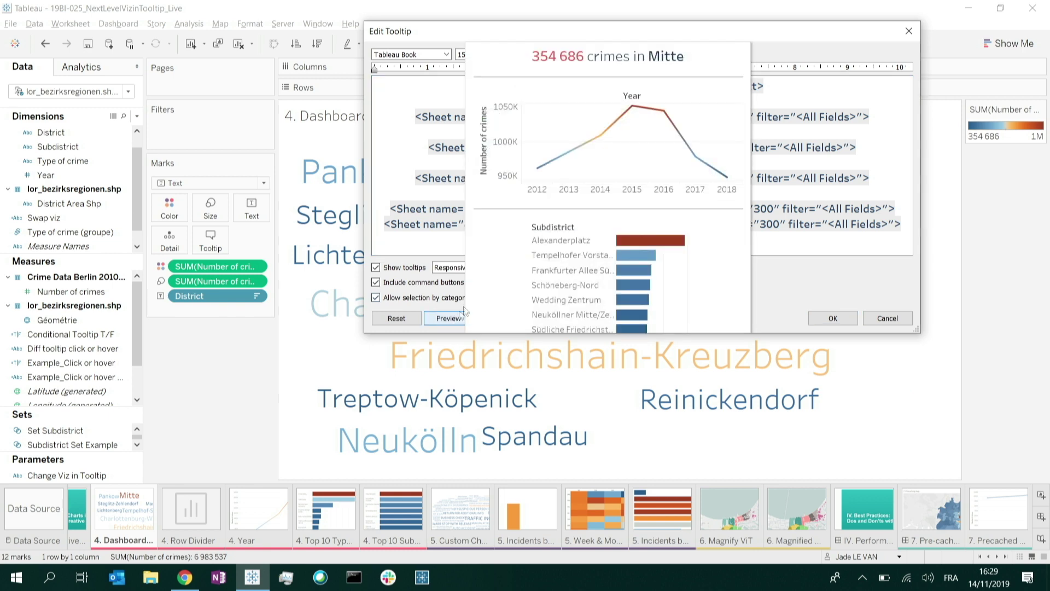
Join both bar chart tags onto one line and set the Subdistricts maxwidth to 250
{"action": "left_click", "coordinate": [385, 225]}
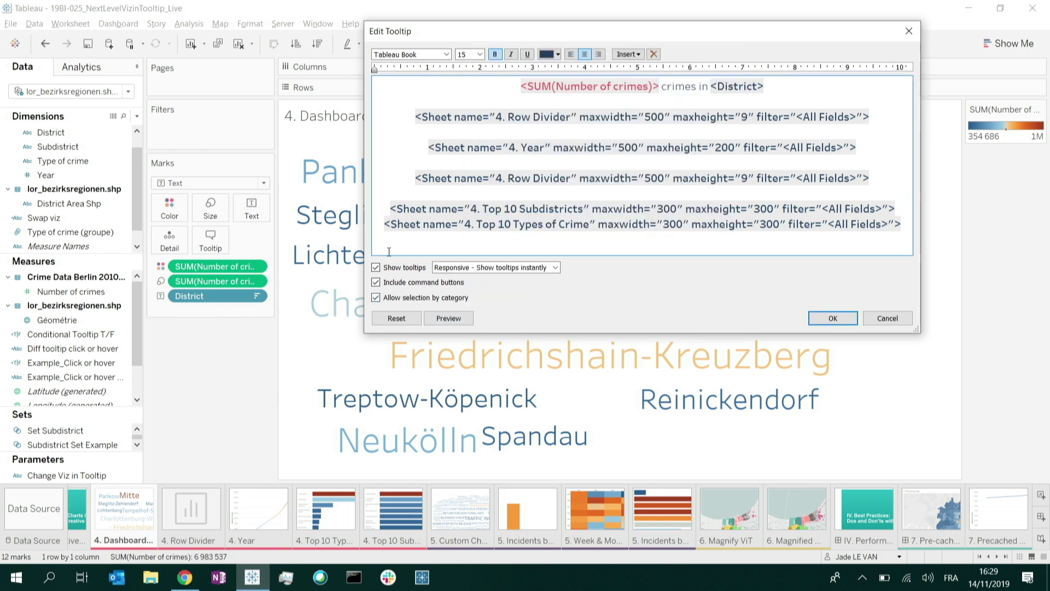
{"action": "key", "text": "BackSpace"}
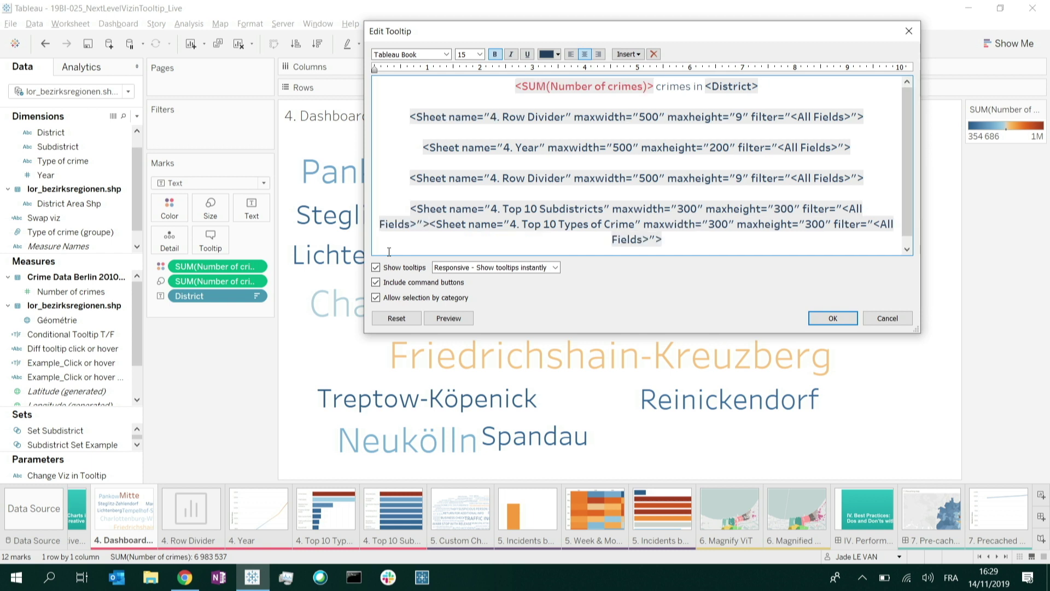
{"action": "left_click_drag", "start_coordinate": [687, 209], "coordinate": [681, 210]}
{"action": "left_click", "coordinate": [682, 209]}
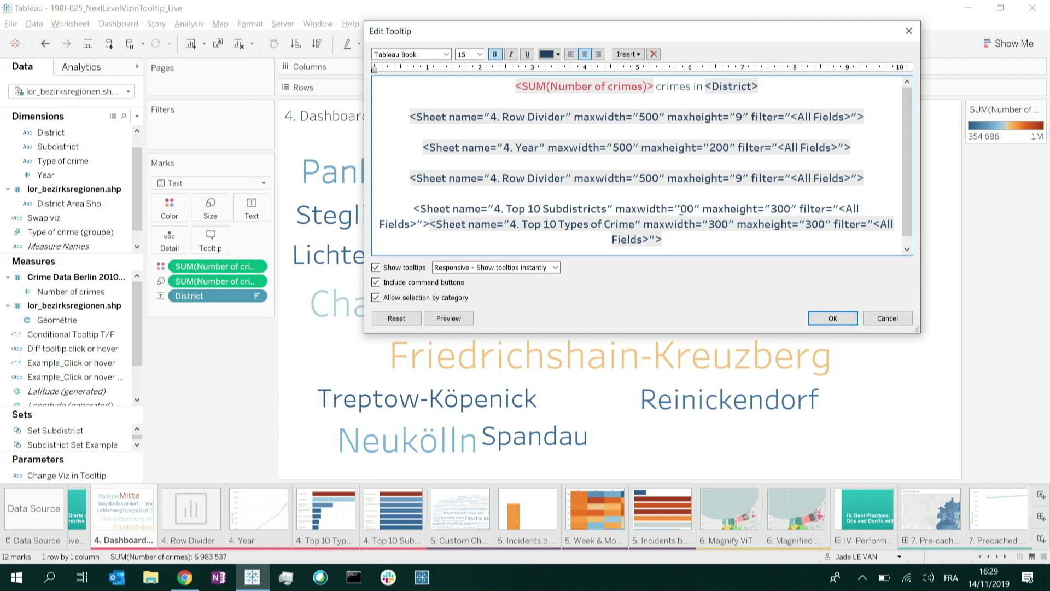
{"action": "key", "text": "BackSpace"}
{"action": "type", "text": "5"}
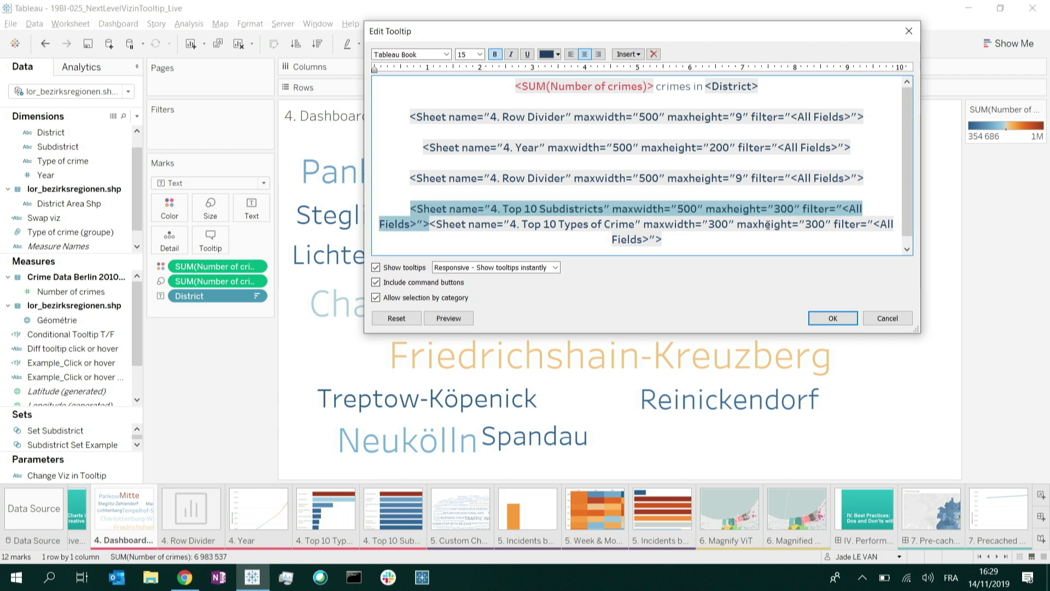
{"action": "key", "text": "BackSpace"}
{"action": "key", "text": "Delete"}
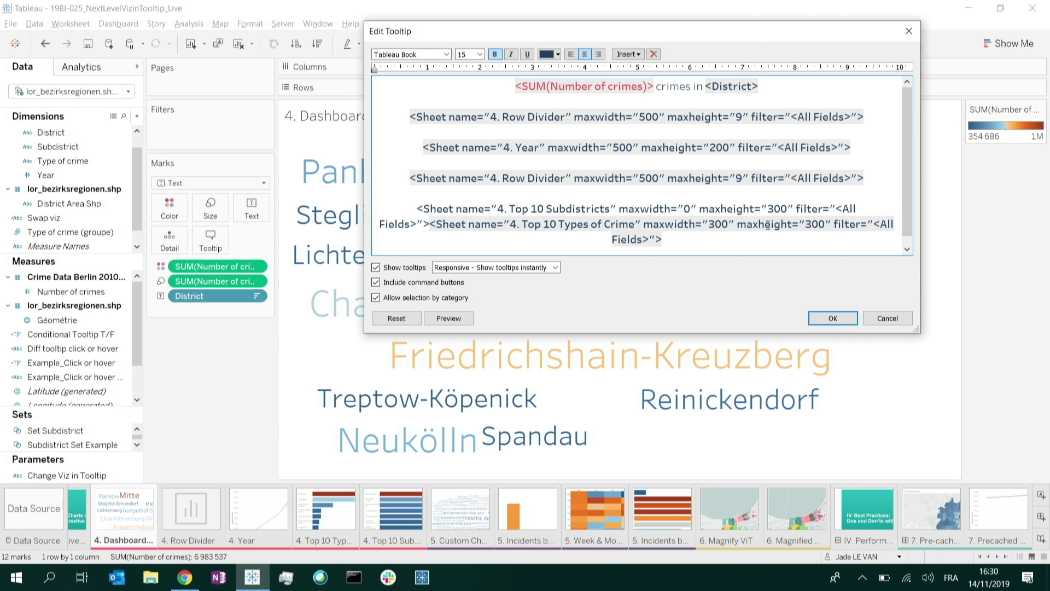
{"action": "type", "text": "2("}
{"action": "key", "text": "BackSpace"}
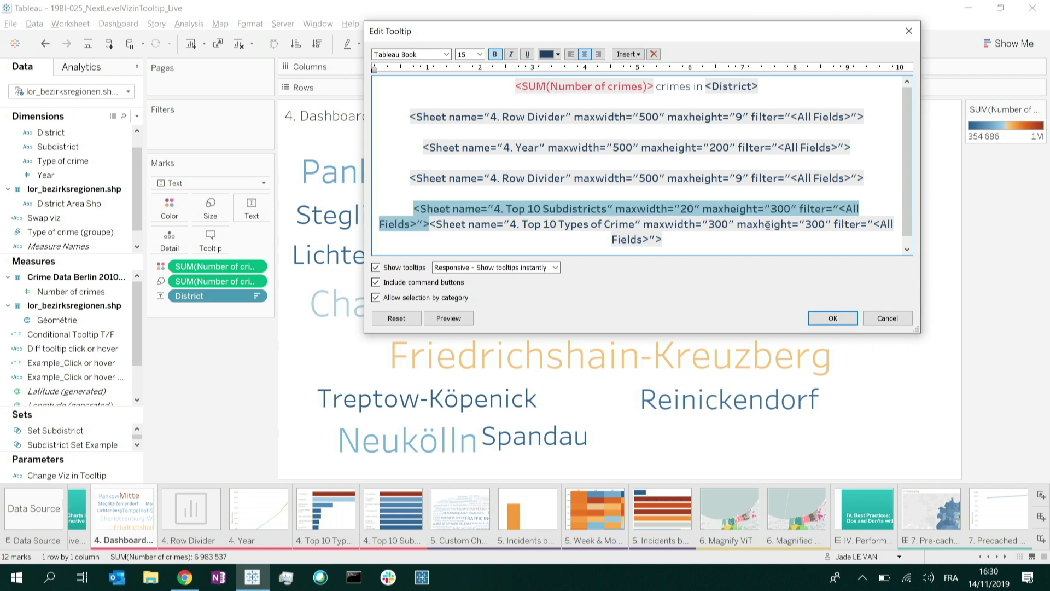
{"action": "type", "text": "5"}
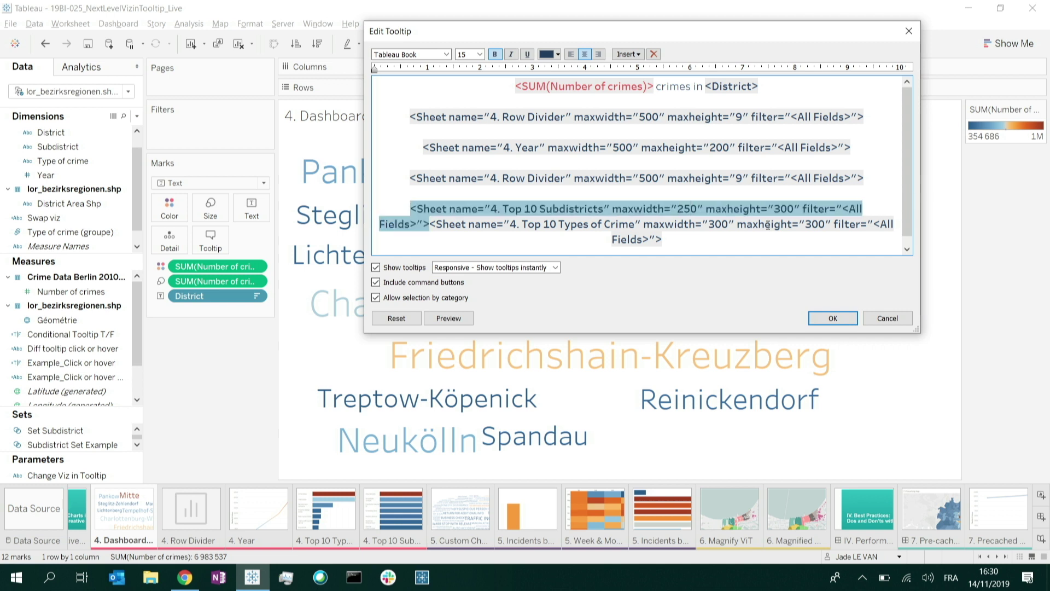
Set the Top 10 Types of Crime maxwidth to 250 and preview the tooltip
{"action": "left_click", "coordinate": [718, 224]}
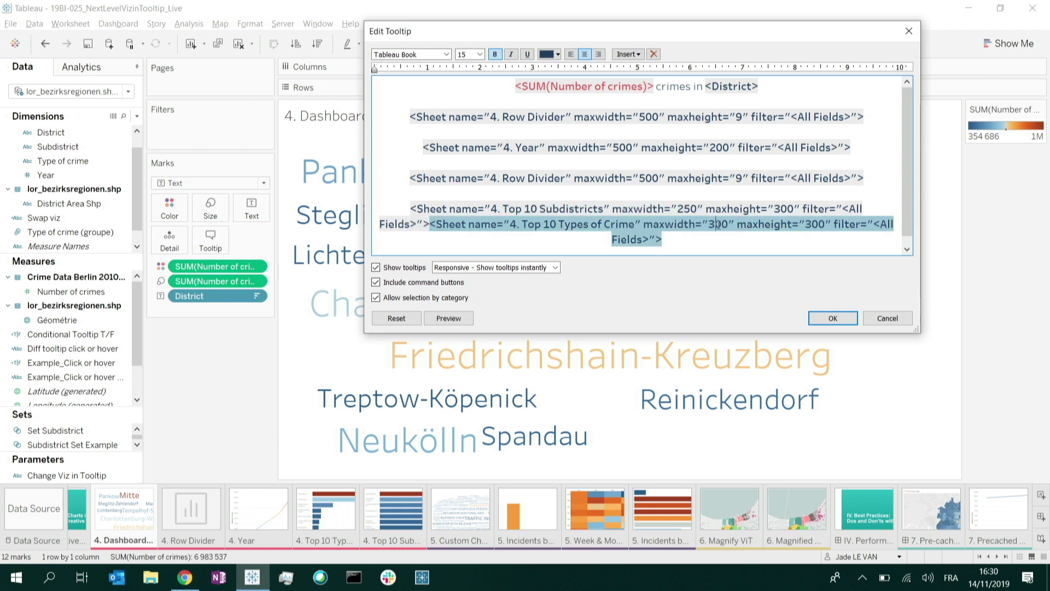
{"action": "key", "text": "BackSpace"}
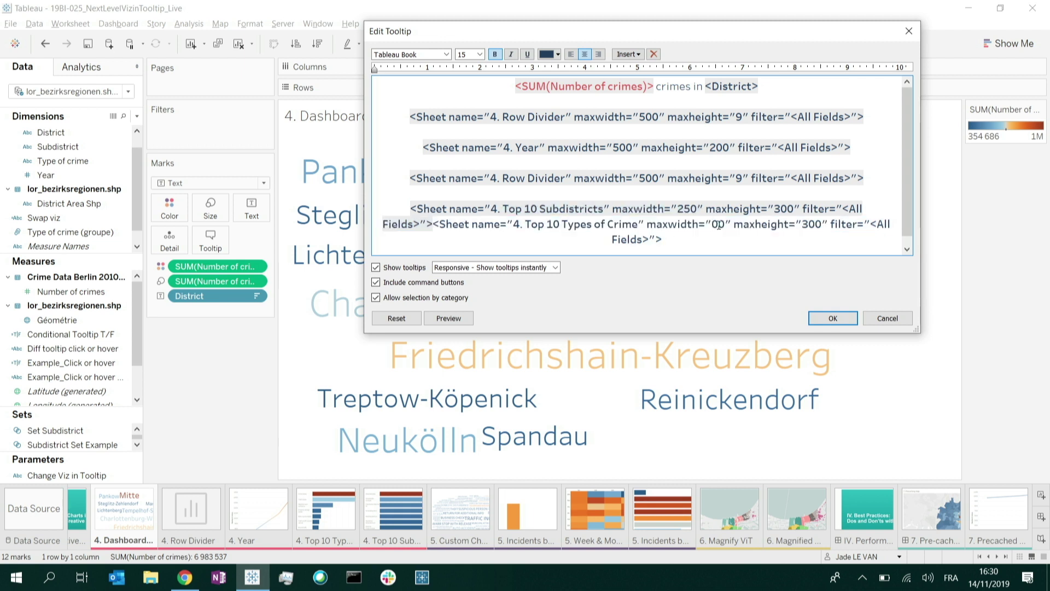
{"action": "key", "text": "Delete"}
{"action": "type", "text": "25"}
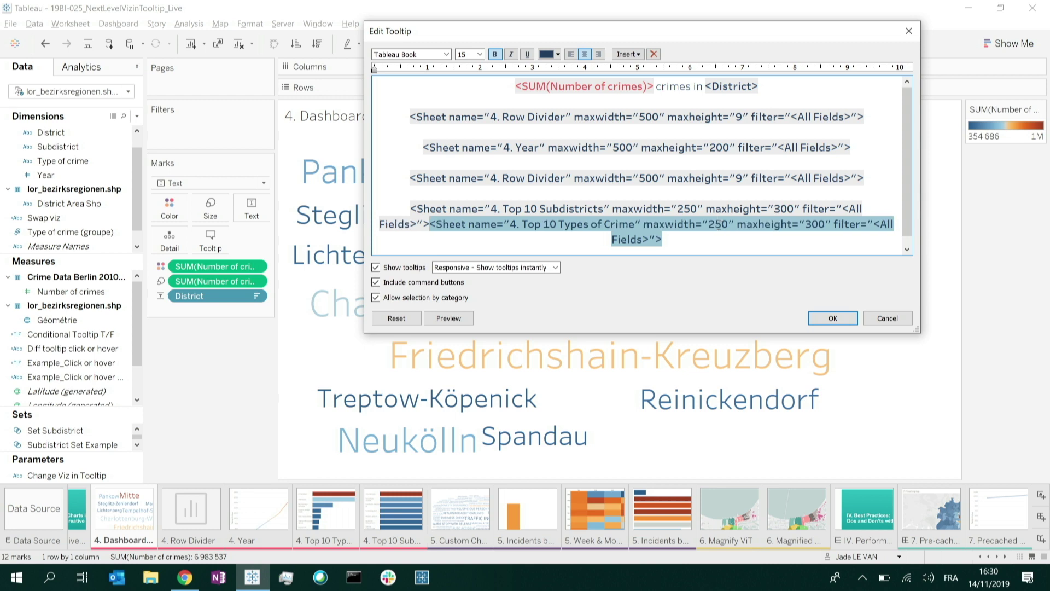
{"action": "left_click", "coordinate": [459, 319]}
{"action": "left_click", "coordinate": [822, 318]}
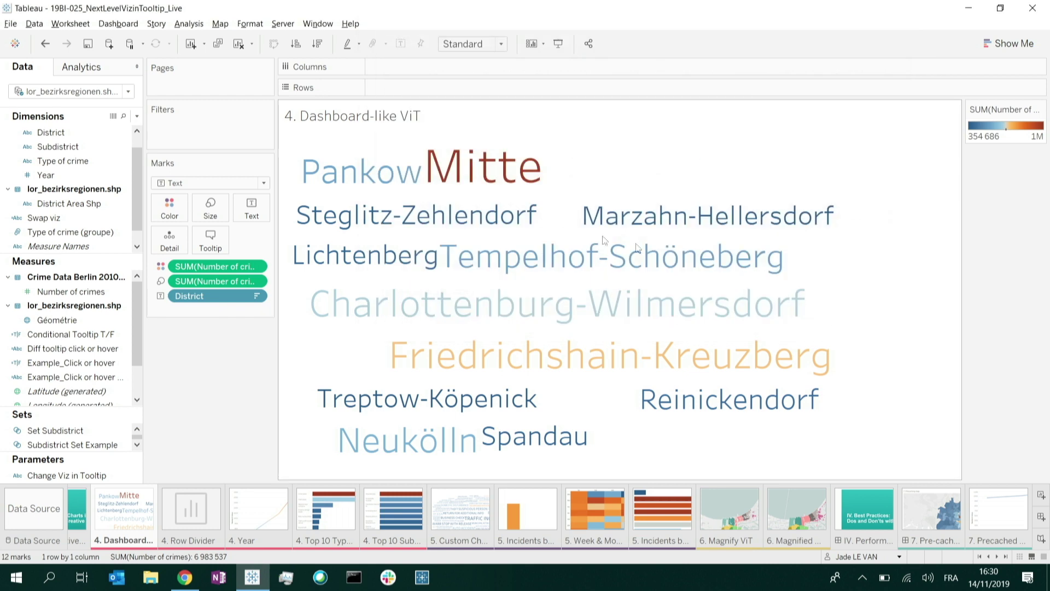
{"action": "mouse_move", "coordinate": [498, 167]}
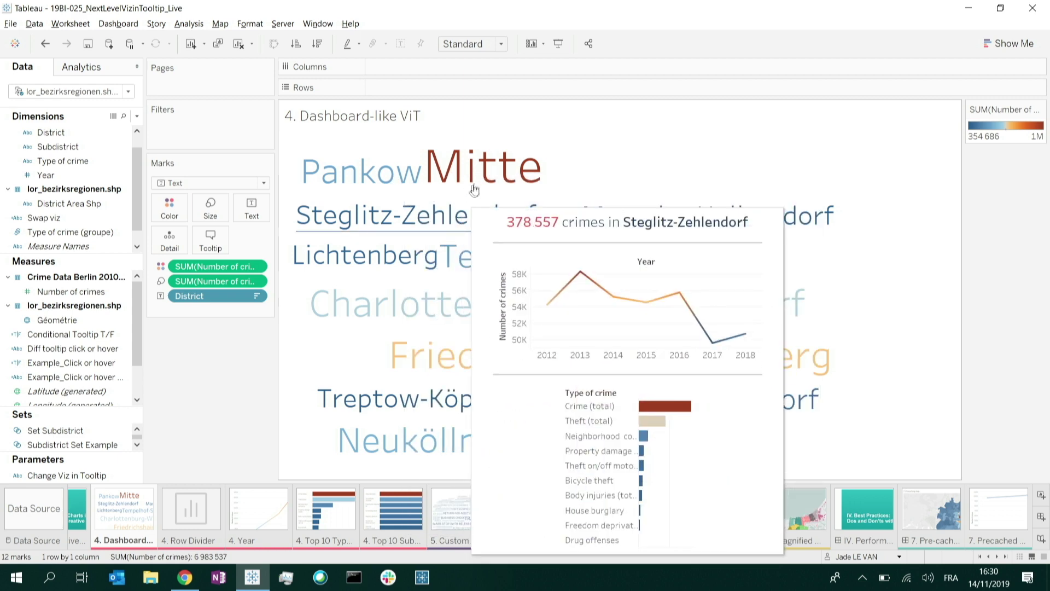
{"action": "mouse_move", "coordinate": [379, 267]}
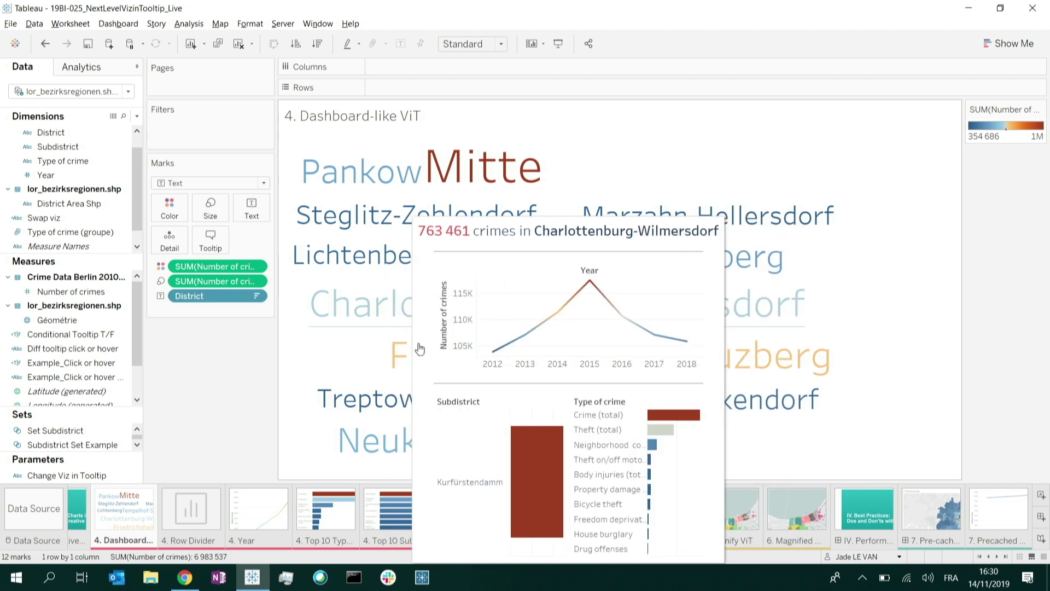
{"action": "mouse_move", "coordinate": [409, 370]}
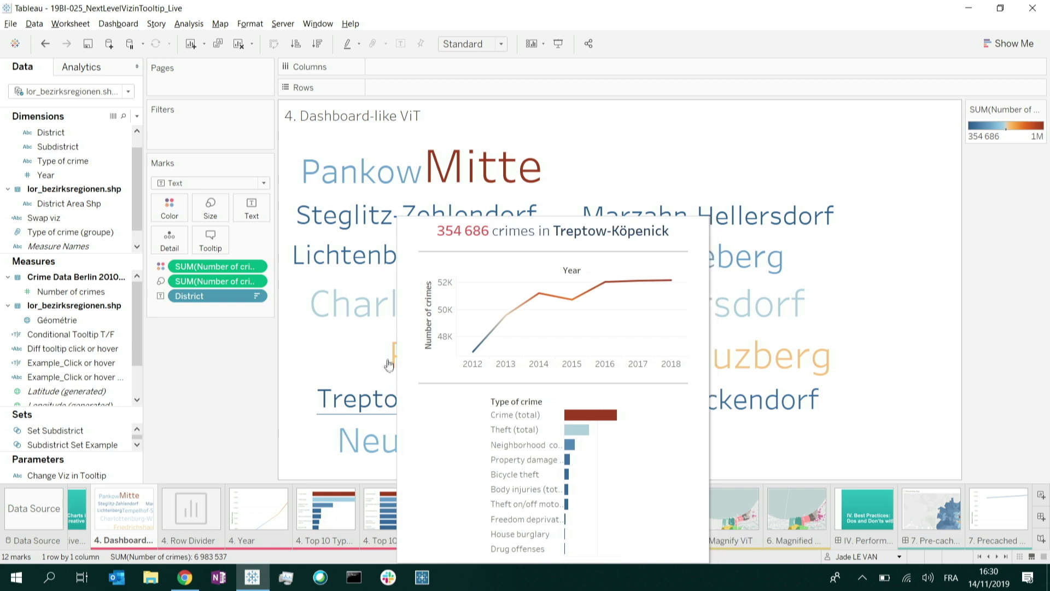
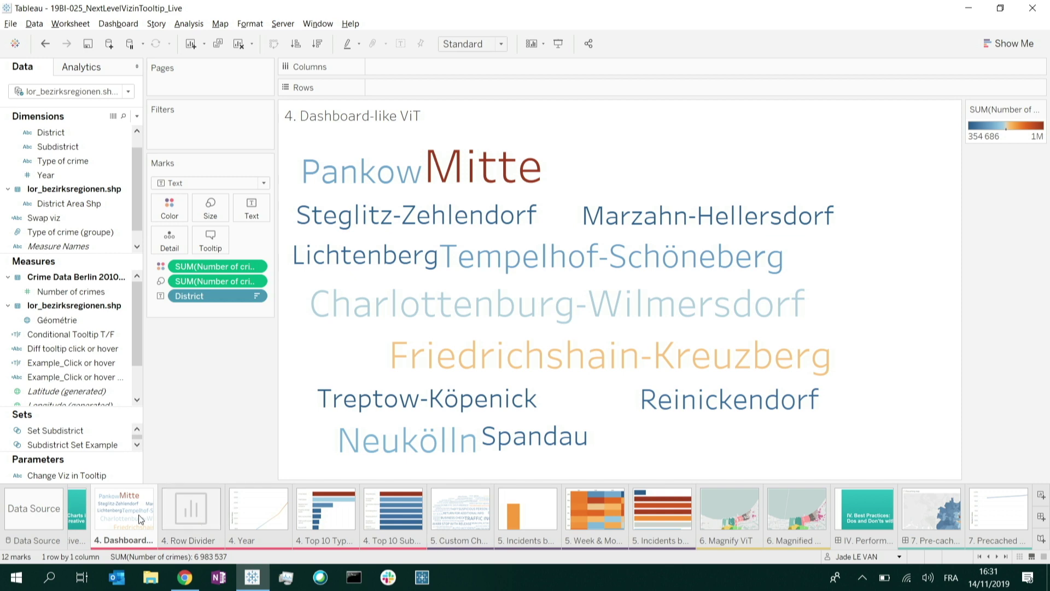
Add the Tooltip (District) filter to context on the Top 10 Types of Crime sheet
{"action": "left_click", "coordinate": [325, 508]}
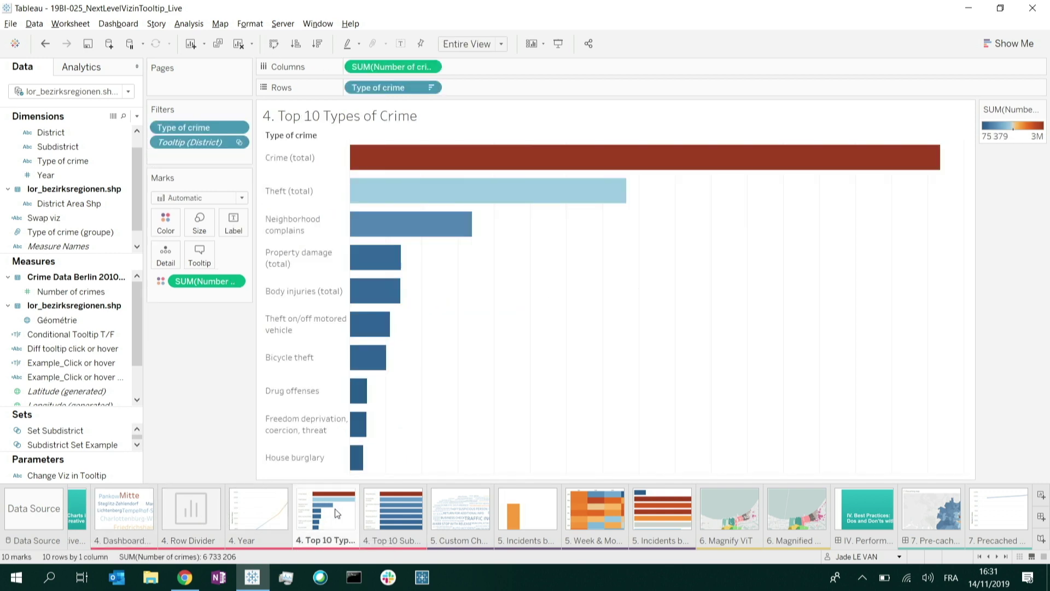
{"action": "right_click", "coordinate": [198, 147]}
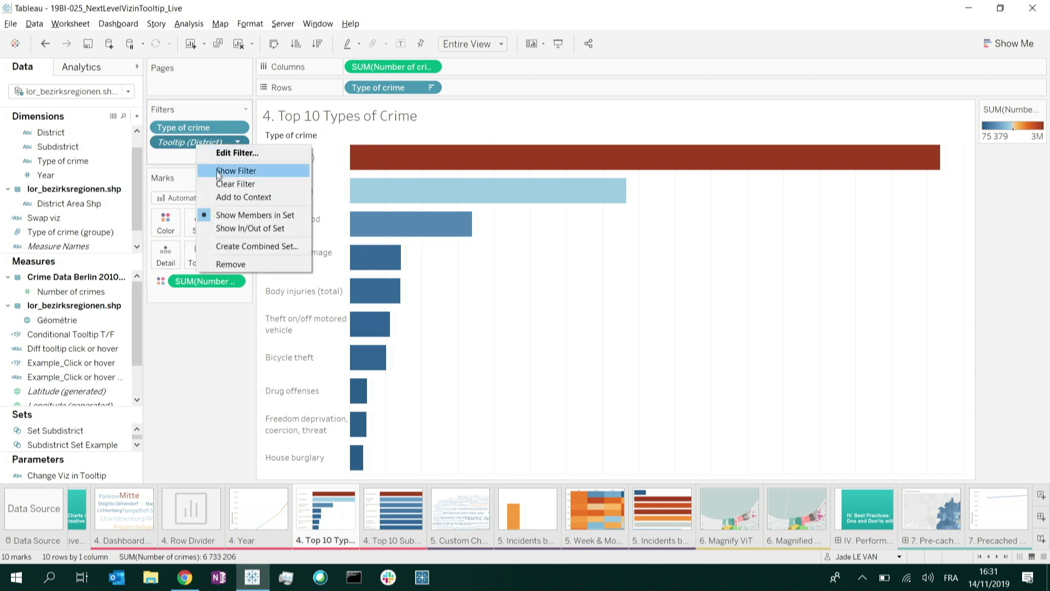
{"action": "left_click", "coordinate": [231, 197]}
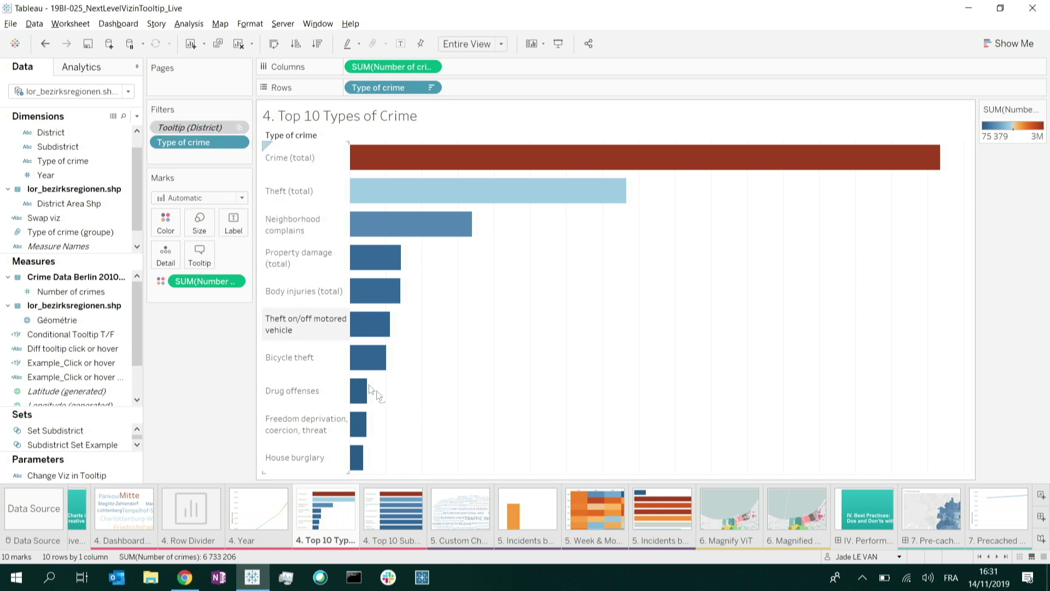
Add the Tooltip (District) filter to context on the Top 10 Subdistricts sheet
{"action": "left_click", "coordinate": [405, 524]}
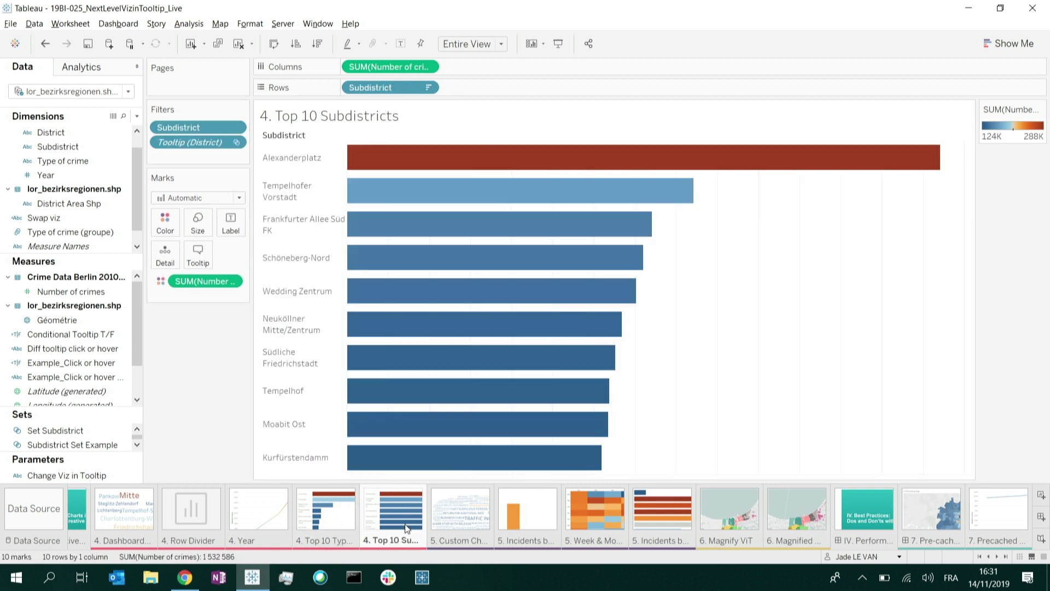
{"action": "right_click", "coordinate": [194, 142]}
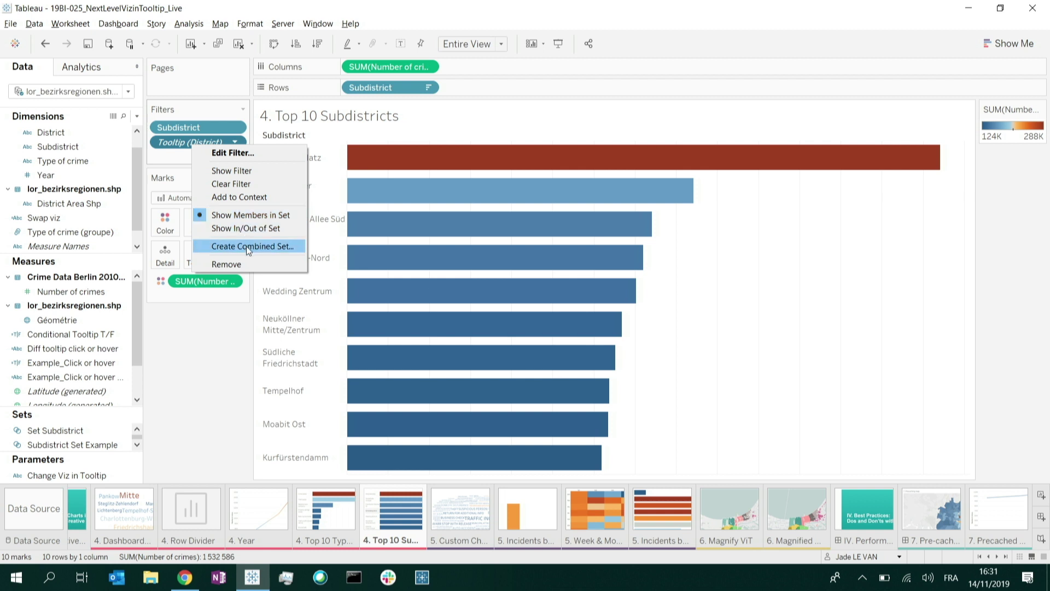
{"action": "left_click", "coordinate": [232, 199]}
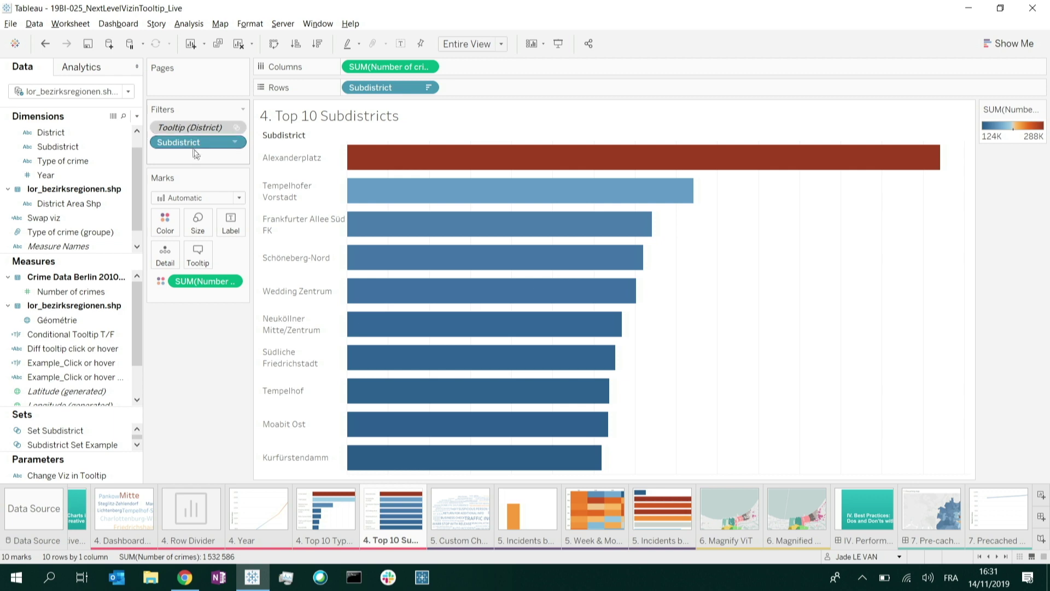
{"action": "left_click", "coordinate": [144, 518]}
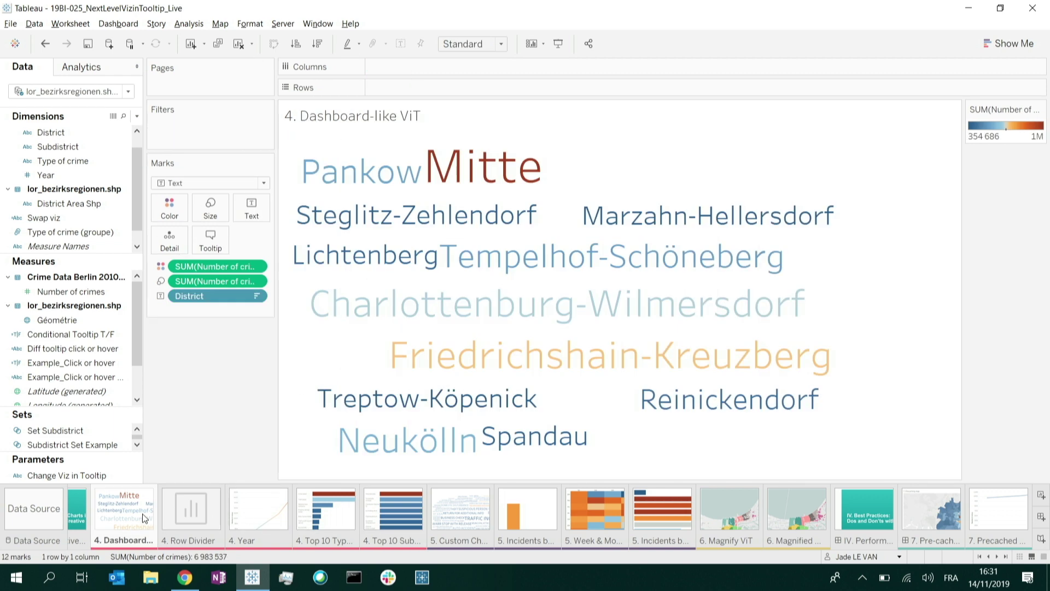
{"action": "mouse_move", "coordinate": [417, 286]}
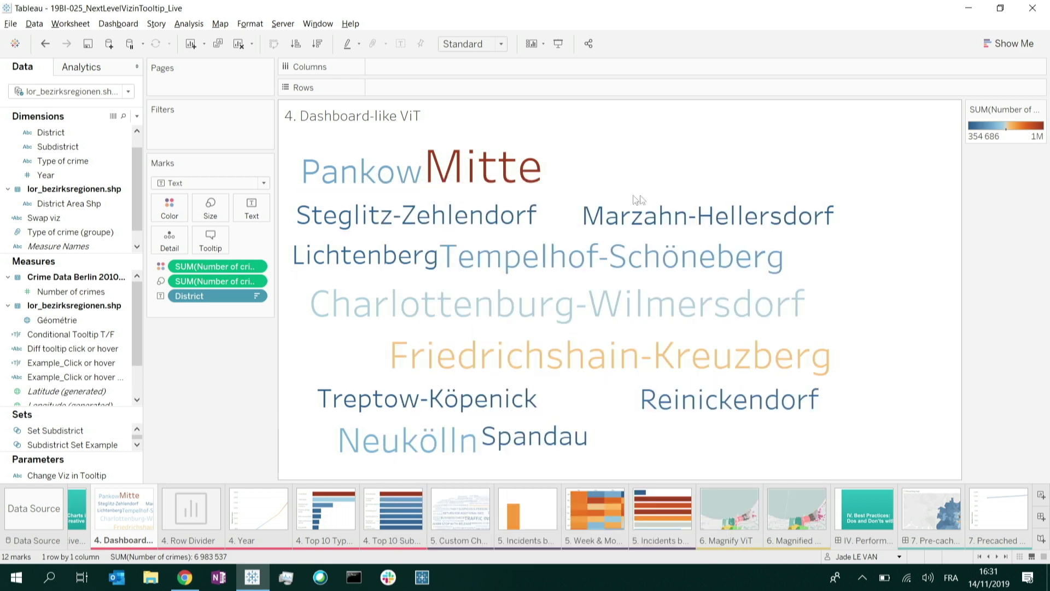
{"action": "mouse_move", "coordinate": [665, 216]}
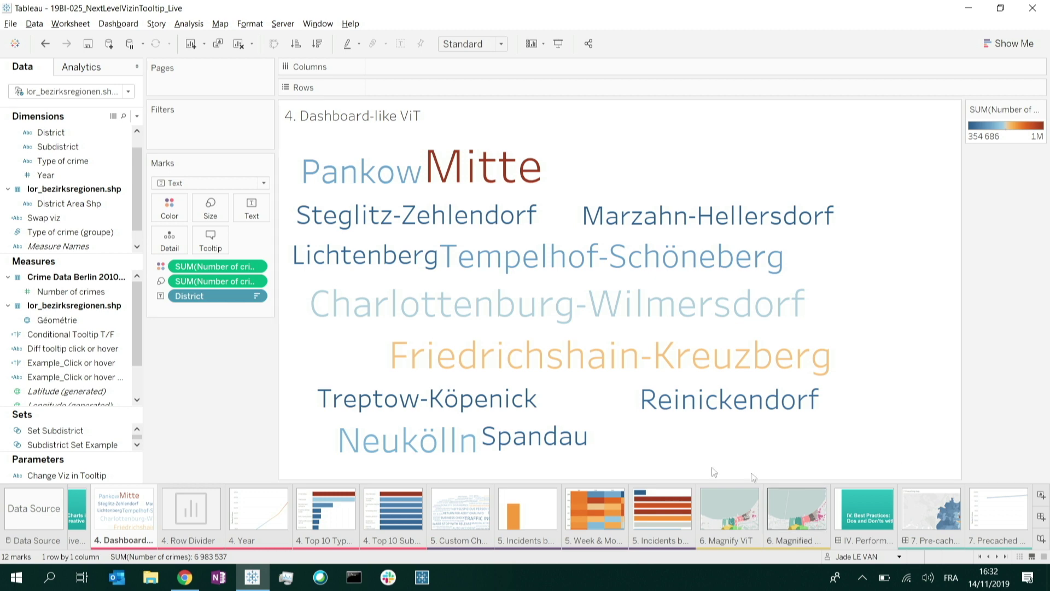
Go to the 5. Custom Chart ViT word cloud sheet
{"action": "left_click", "coordinate": [457, 513]}
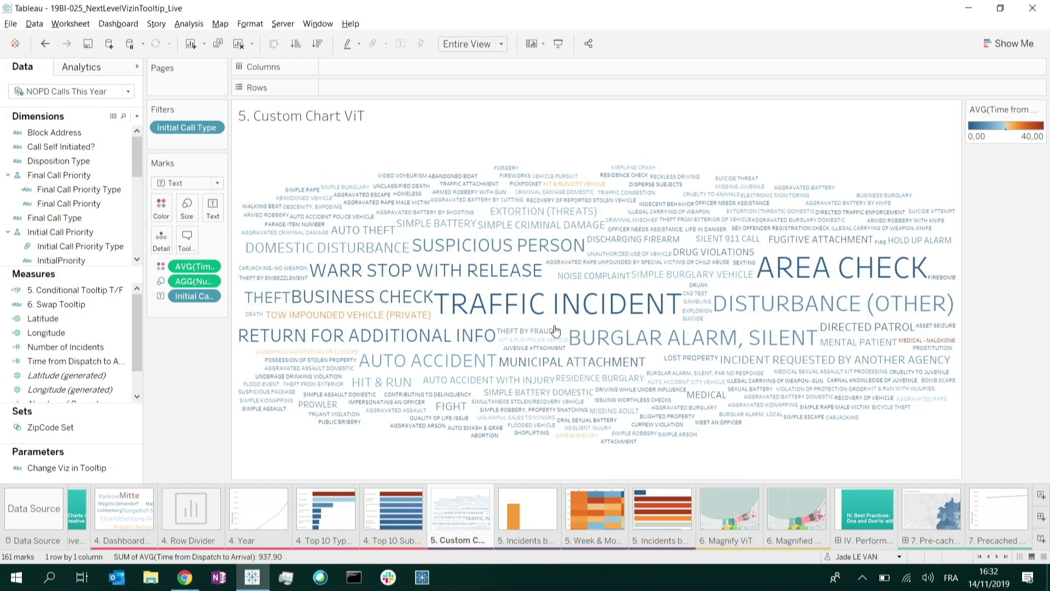
{"action": "mouse_move", "coordinate": [555, 331]}
{"action": "mouse_move", "coordinate": [537, 305]}
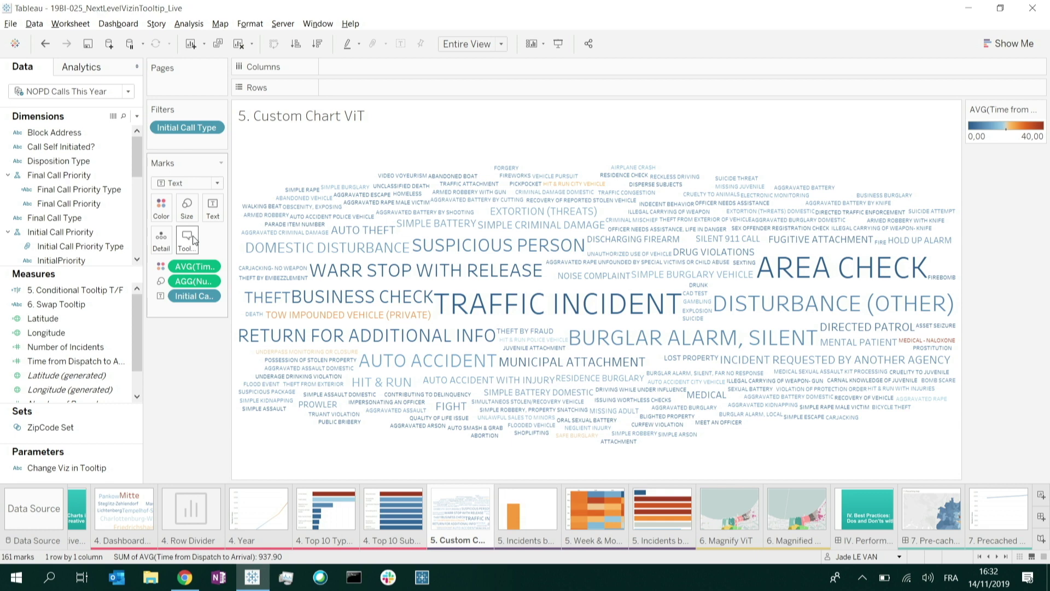
Inspect the sheet tags in the word cloud's tooltip, then view Incidents by Weekday
{"action": "left_click", "coordinate": [191, 239]}
{"action": "left_click_drag", "start_coordinate": [844, 174], "coordinate": [661, 201]}
{"action": "left_click", "coordinate": [687, 222]}
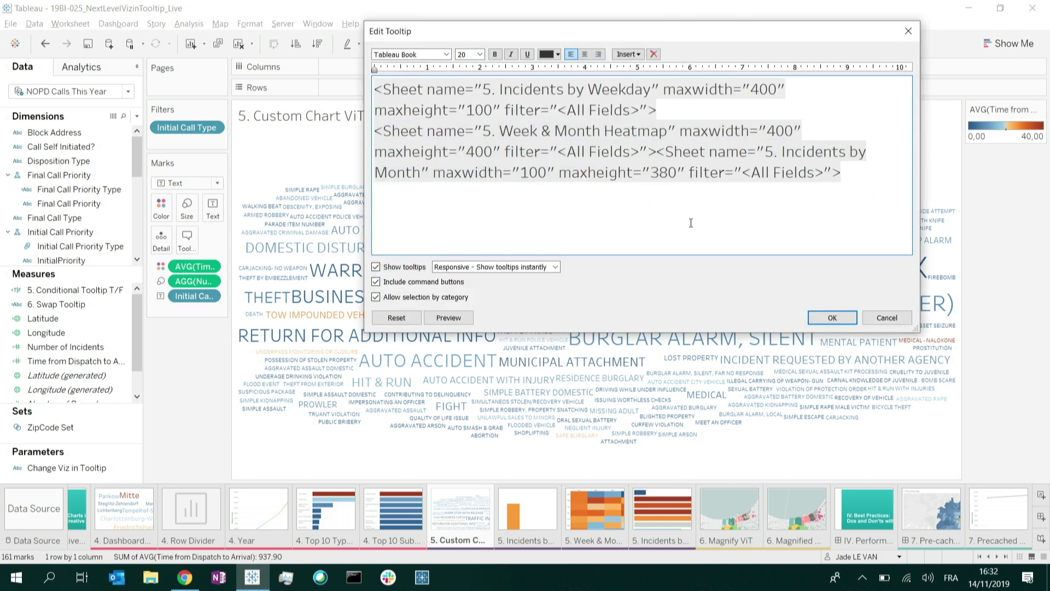
{"action": "left_click", "coordinate": [827, 319]}
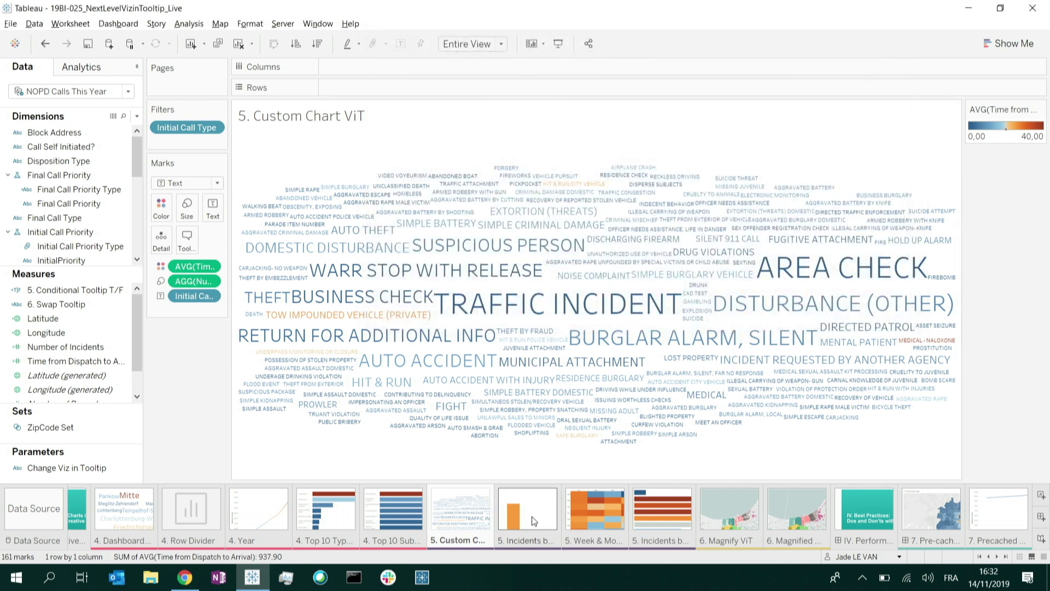
{"action": "left_click", "coordinate": [534, 520]}
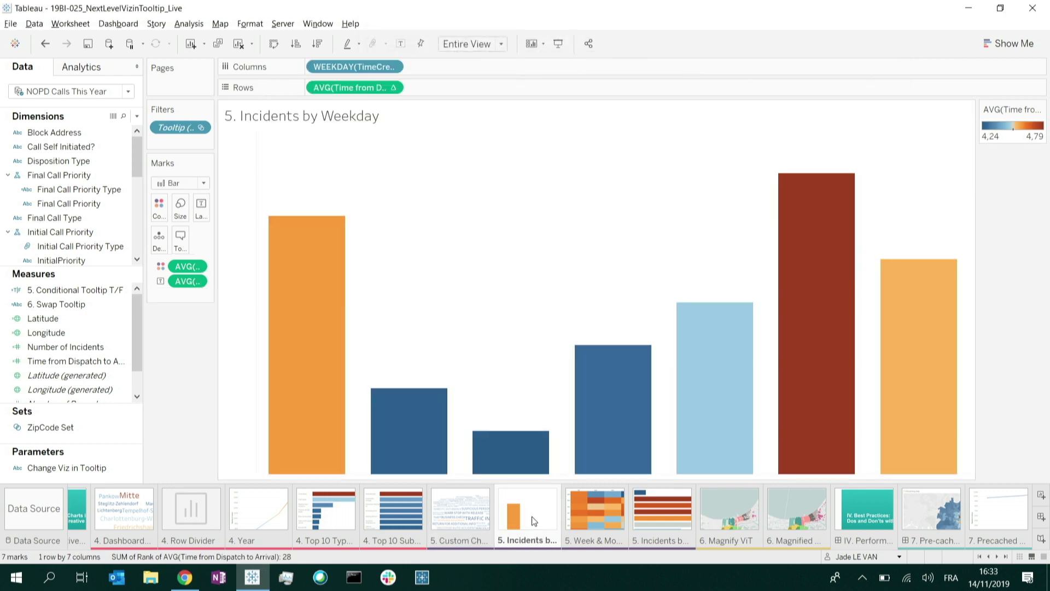
Review the Week & Month Heatmap, Incidents by Weekday and Incidents by Month charts, then return to the word cloud
{"action": "left_click", "coordinate": [588, 514]}
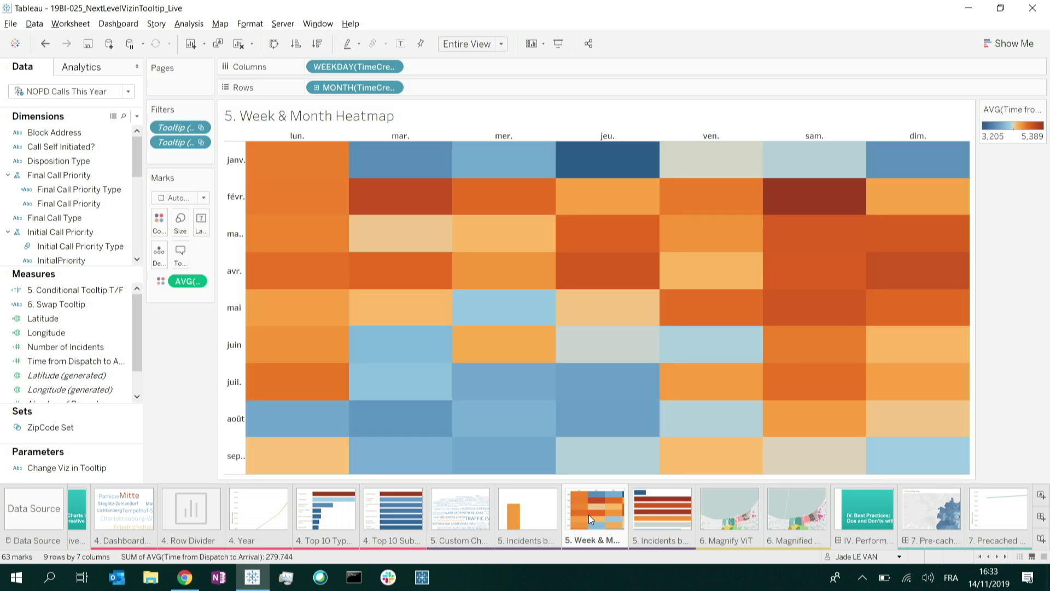
{"action": "left_click", "coordinate": [545, 504]}
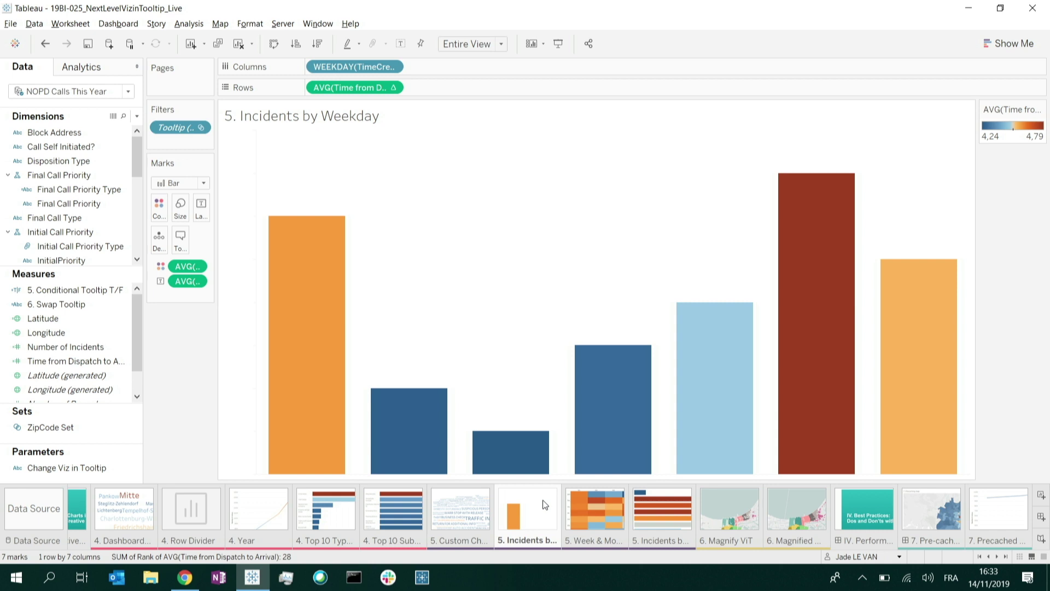
{"action": "left_click", "coordinate": [672, 515]}
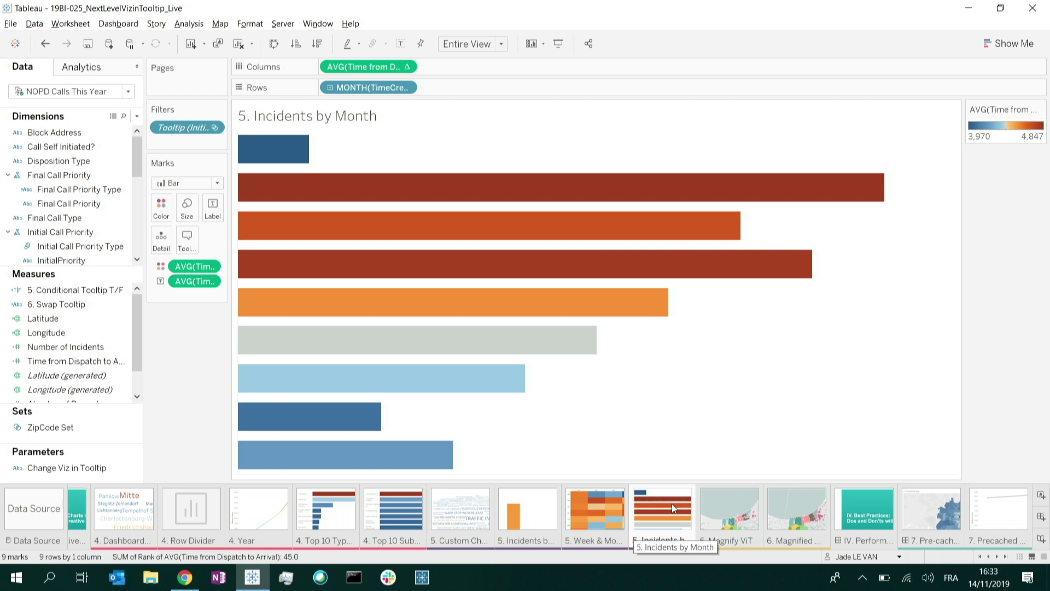
{"action": "left_click", "coordinate": [501, 510]}
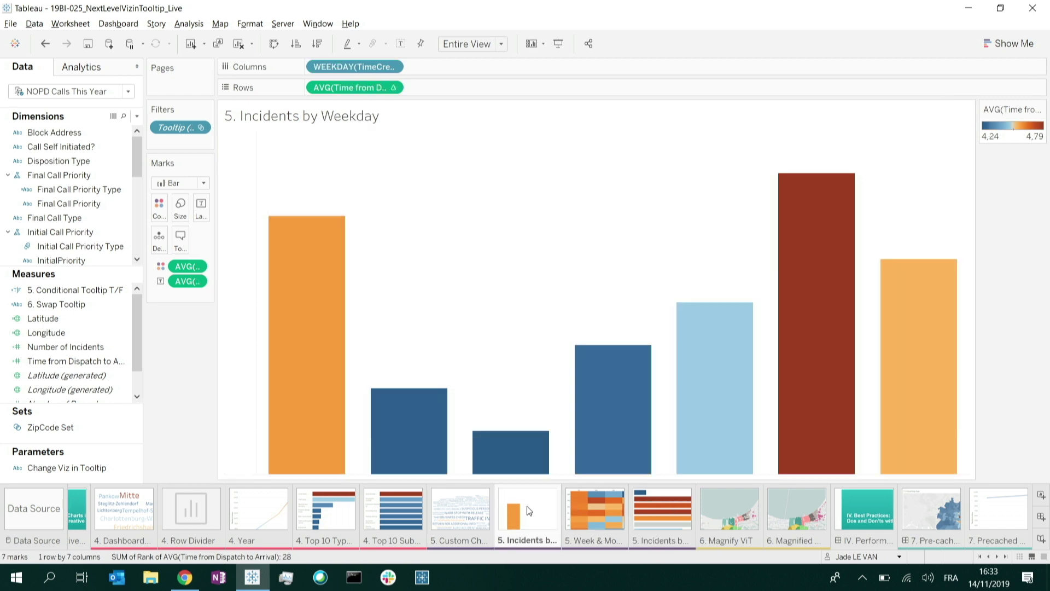
{"action": "left_click", "coordinate": [459, 511]}
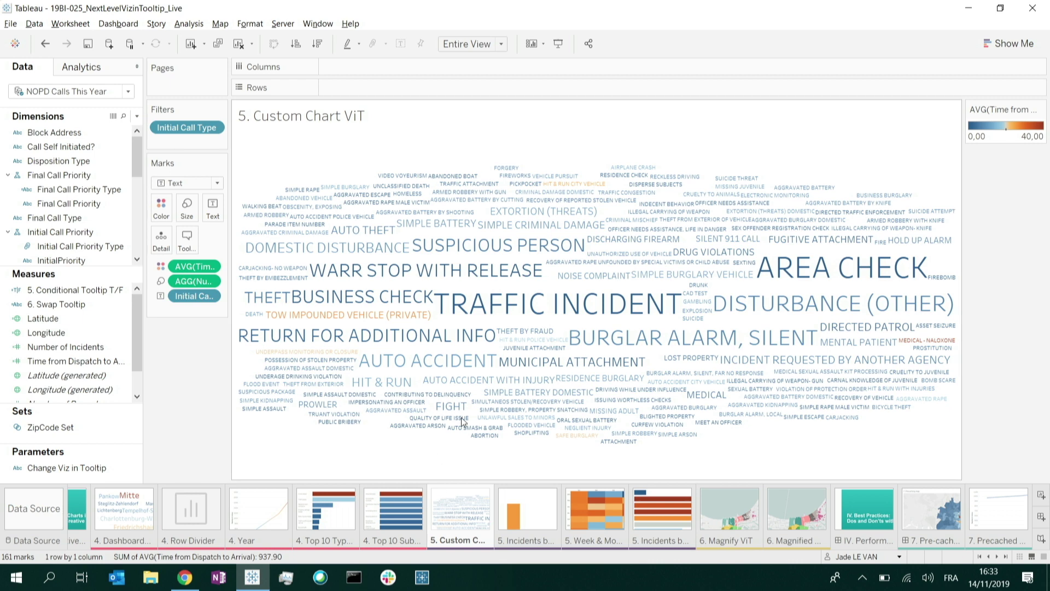
Delete the heatmap and month sheet tags from the word cloud tooltip and preview the weekday-only version
{"action": "left_click", "coordinate": [187, 239]}
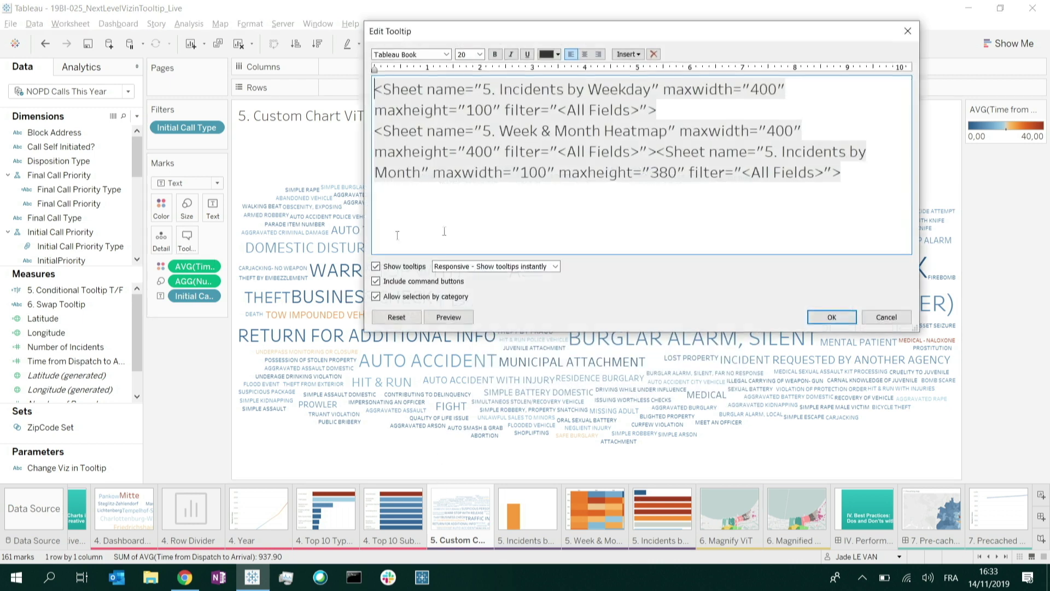
{"action": "left_click_drag", "start_coordinate": [861, 182], "coordinate": [369, 136]}
{"action": "key", "text": "ctrl+c"}
{"action": "key", "text": "Delete"}
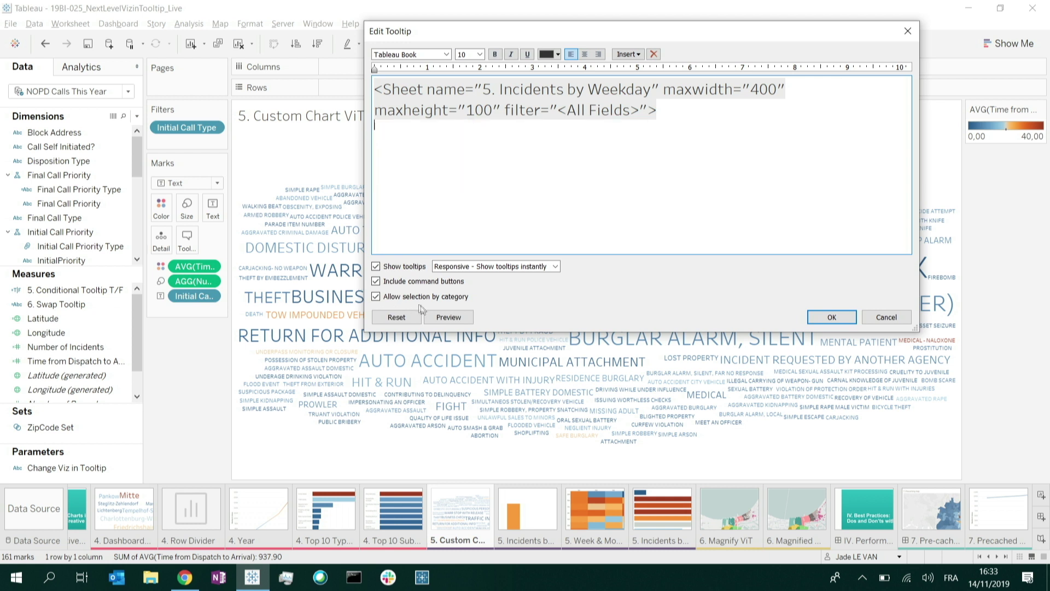
{"action": "left_click", "coordinate": [449, 322]}
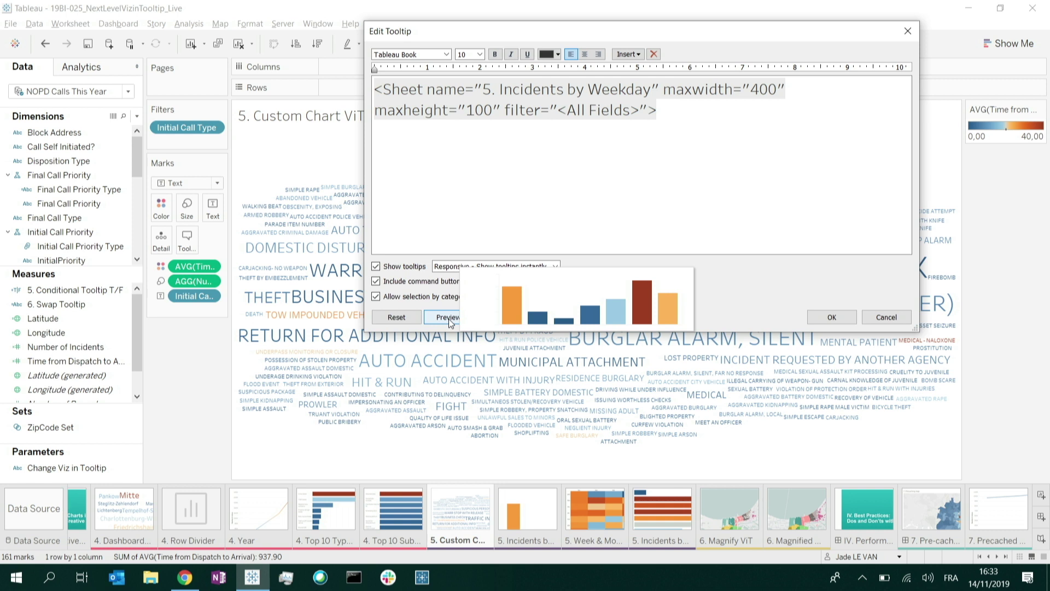
{"action": "left_click", "coordinate": [451, 136]}
Paste the copied sheet tags, remove the extra Incidents by Month tag, and preview
{"action": "key", "text": "ctrl+v"}
{"action": "left_click_drag", "start_coordinate": [841, 173], "coordinate": [659, 153]}
{"action": "key", "text": "ctrl+c"}
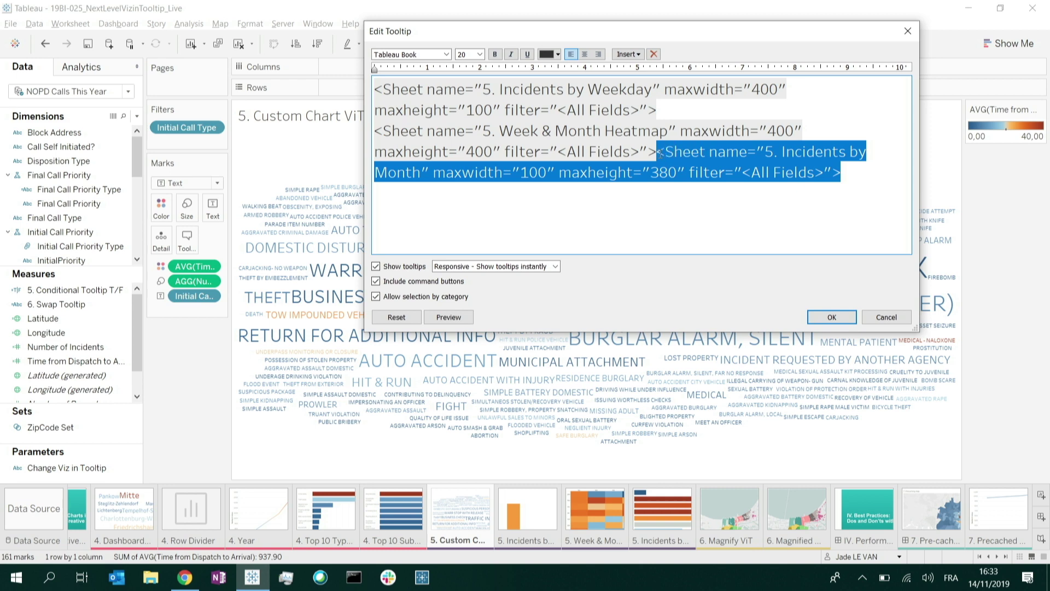
{"action": "key", "text": "BackSpace"}
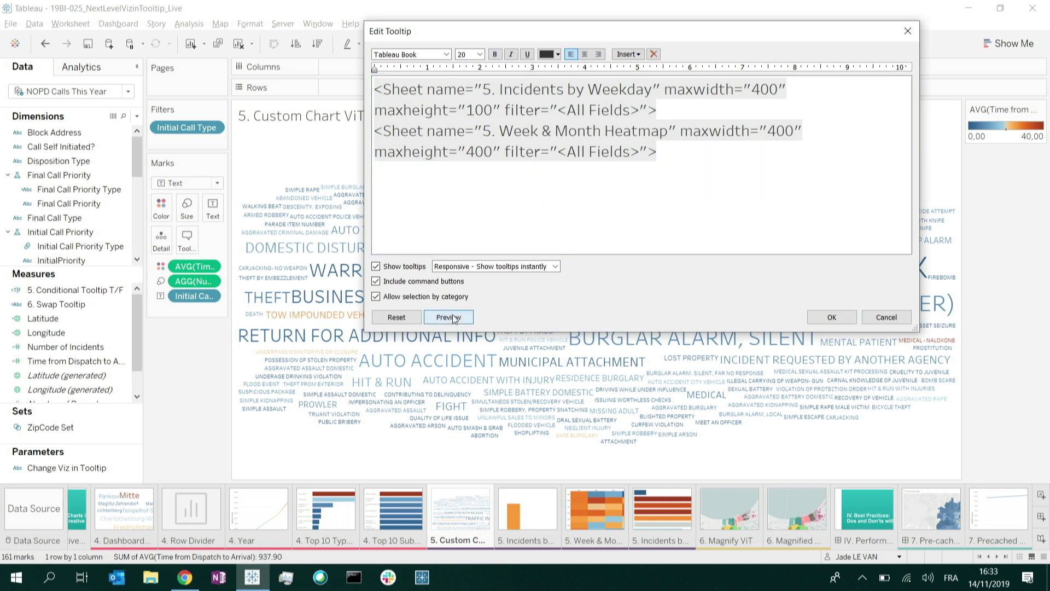
{"action": "left_click", "coordinate": [449, 318]}
Paste the Incidents by Month tag after the heatmap tag, preview, and confirm the tooltip
{"action": "left_click", "coordinate": [672, 153]}
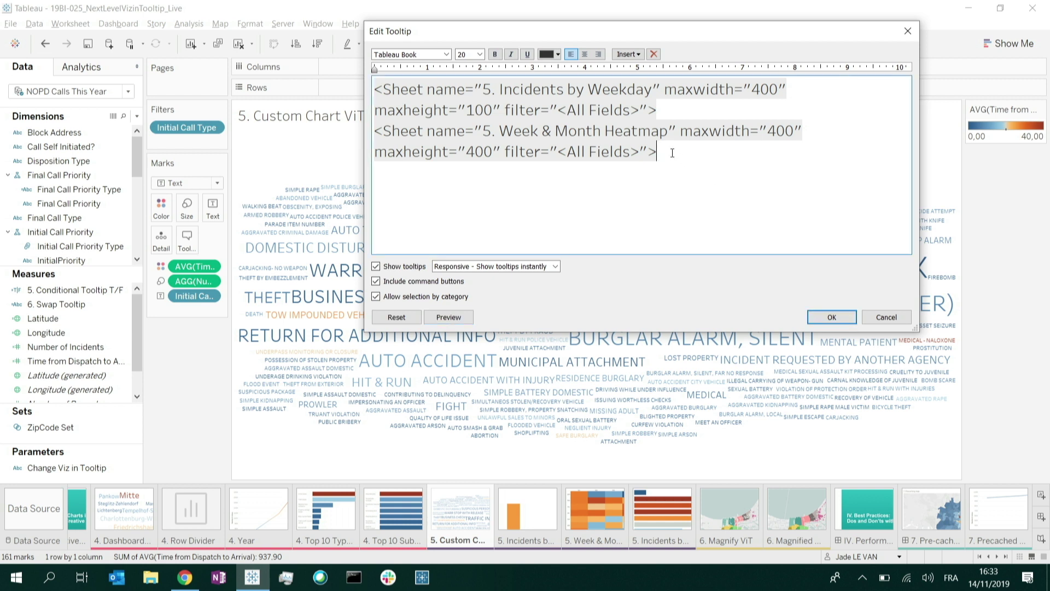
{"action": "key", "text": "ctrl+v"}
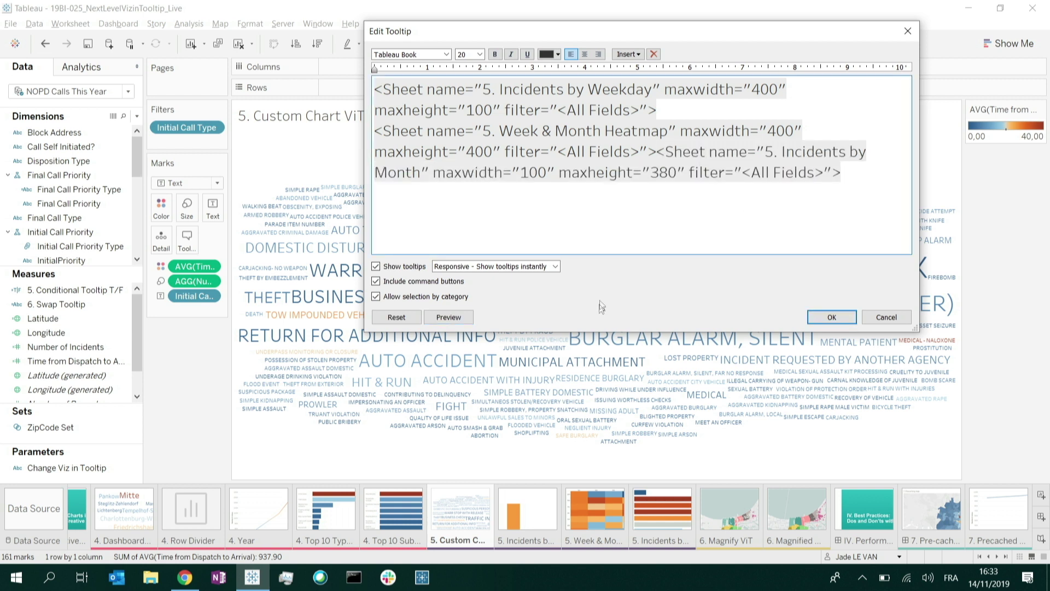
{"action": "left_click", "coordinate": [445, 318]}
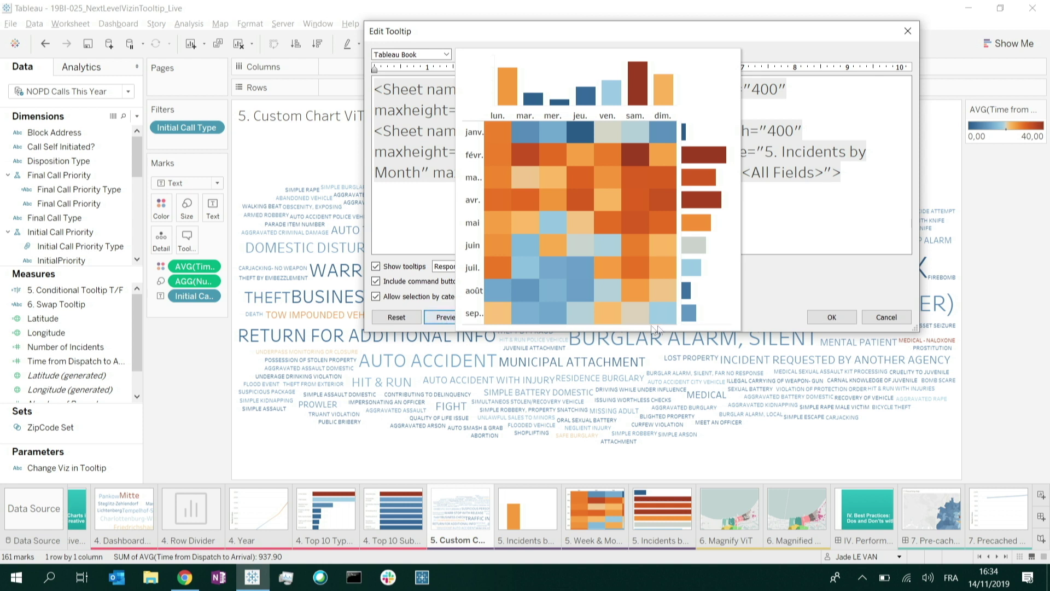
{"action": "left_click", "coordinate": [793, 217]}
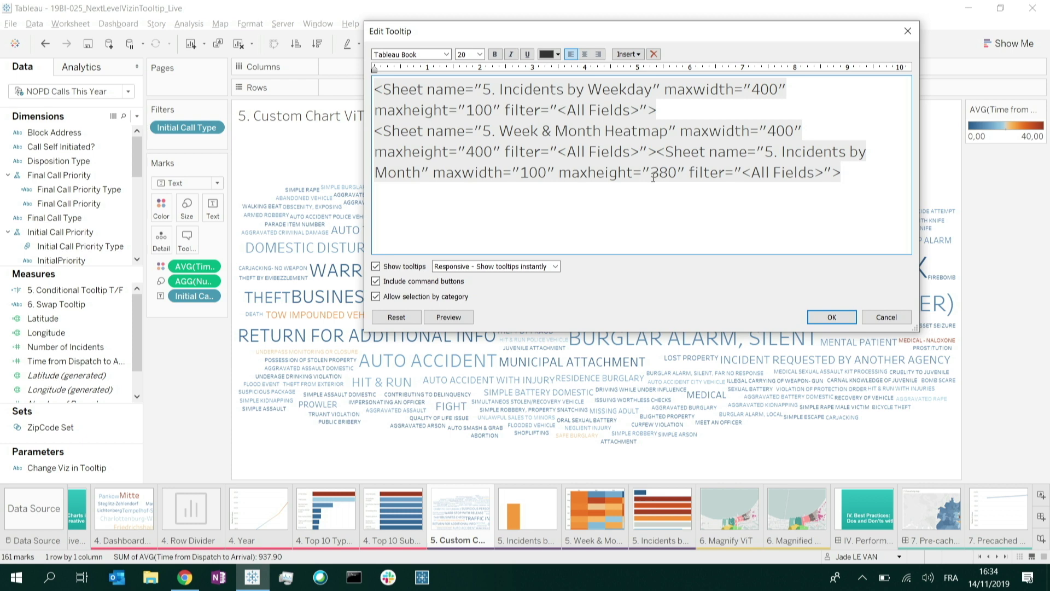
{"action": "left_click", "coordinate": [831, 317]}
Switch to the 6. Magnify ViT zip-code map sheet
{"action": "mouse_move", "coordinate": [585, 311]}
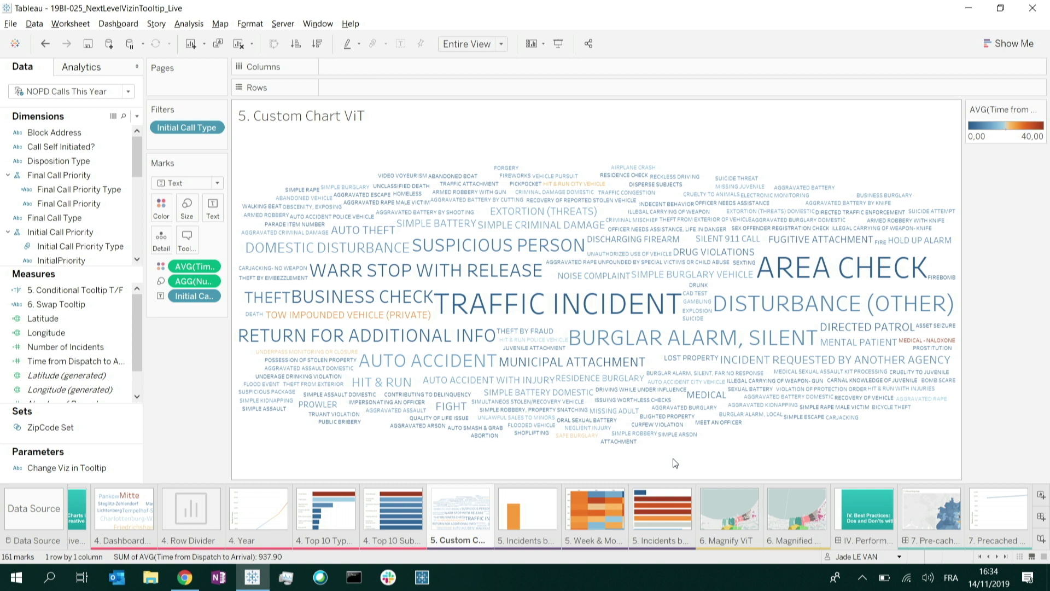
{"action": "left_click", "coordinate": [733, 513]}
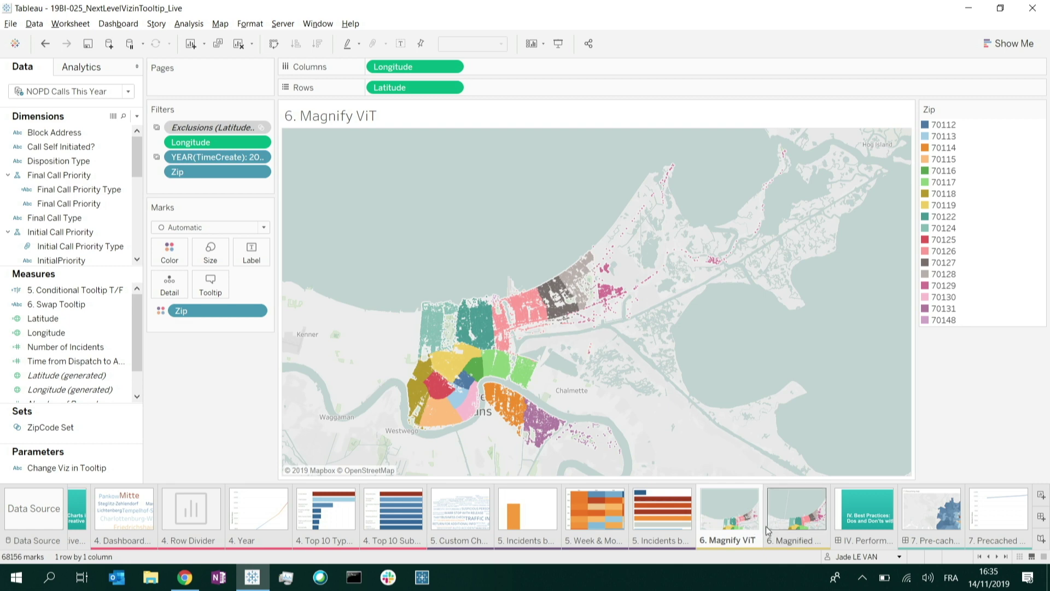
On the 6. Magnified ViT map sheet, create a new calculated field from the Dimensions pane menu
{"action": "left_click", "coordinate": [800, 519]}
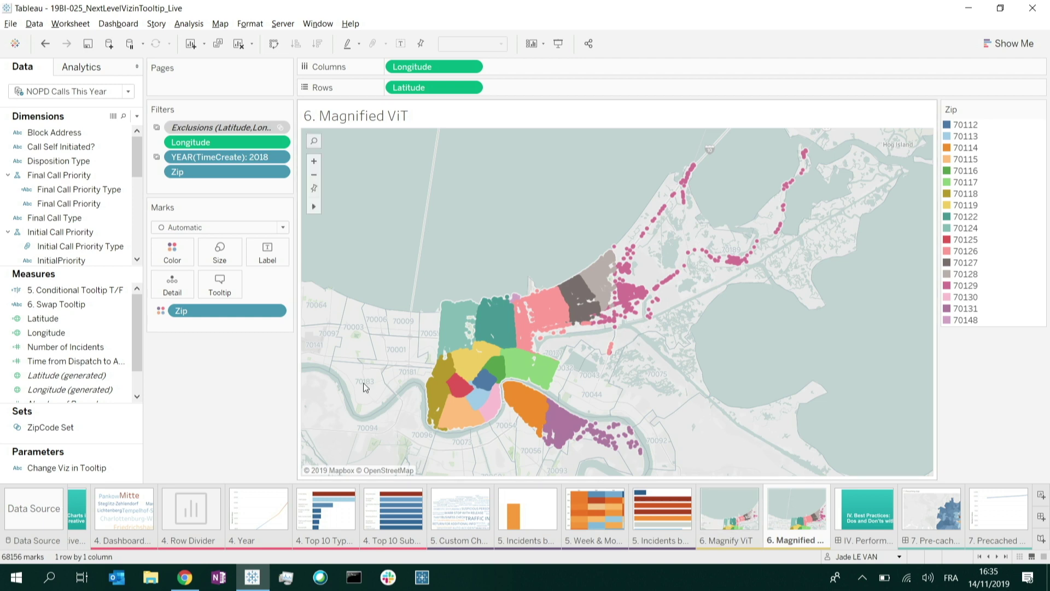
{"action": "left_click", "coordinate": [138, 117]}
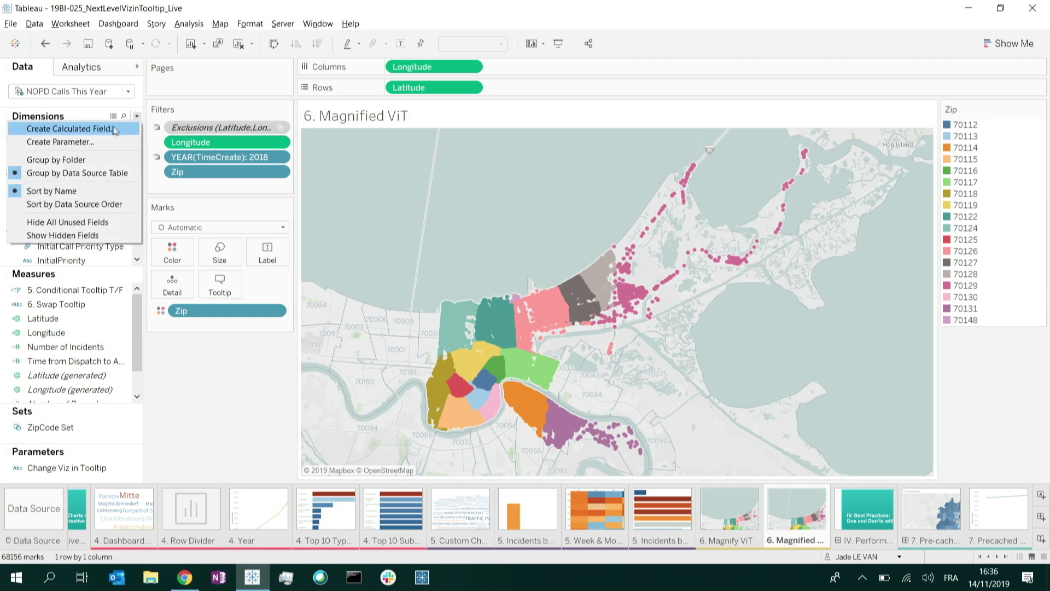
{"action": "left_click", "coordinate": [109, 129]}
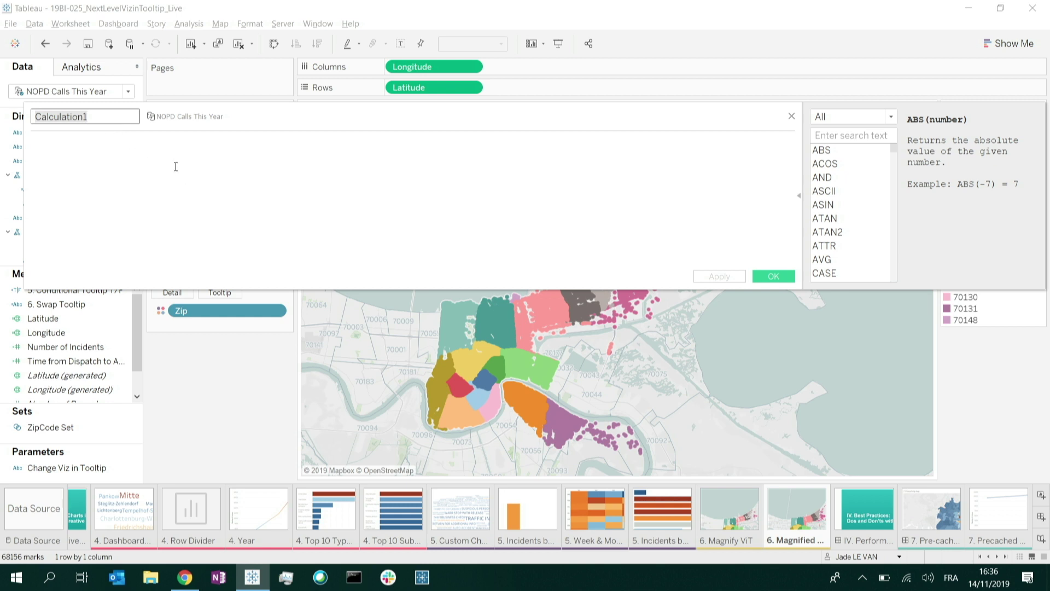
Create the calculated field RLat as ROUND([Latitude], 2)
{"action": "key", "text": "BackSpace"}
{"action": "type", "text": "R"}
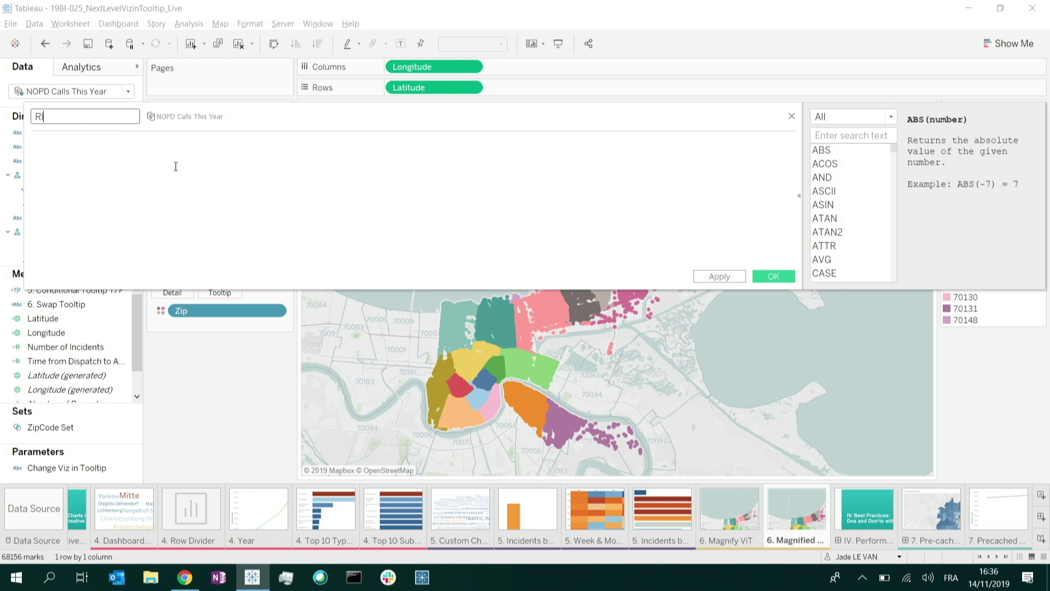
{"action": "type", "text": "Lat"}
{"action": "left_click", "coordinate": [175, 166]}
{"action": "type", "text": "ROU"}
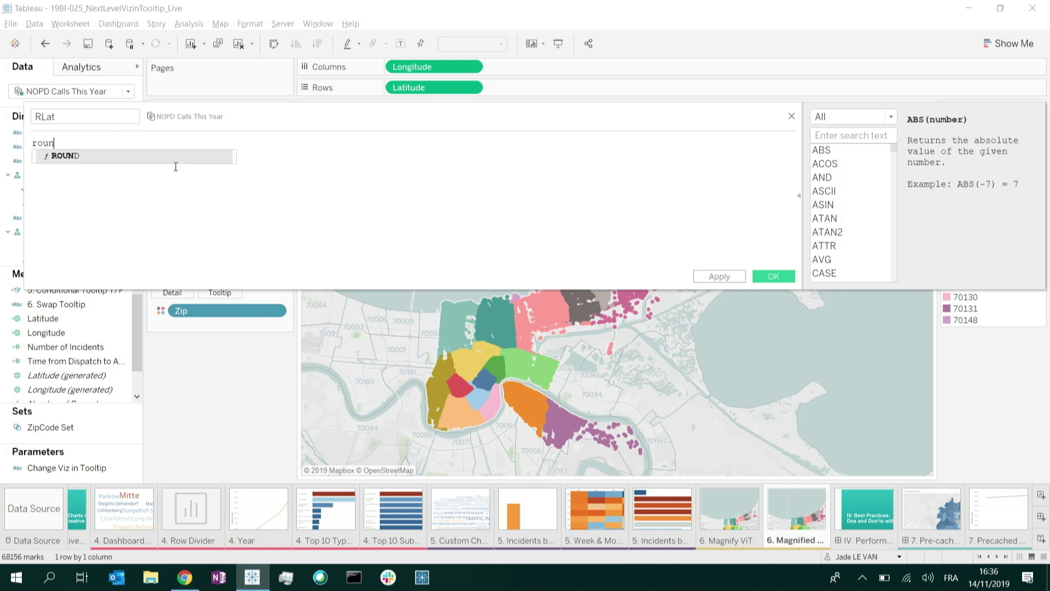
{"action": "key", "text": "Return"}
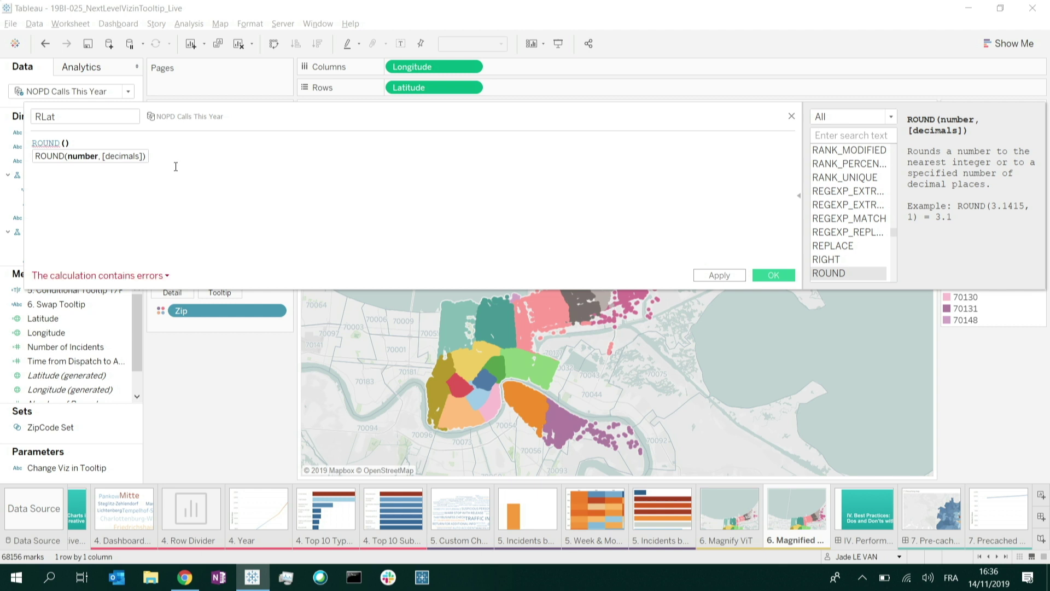
{"action": "type", "text": "Latit"}
{"action": "key", "text": "Return"}
{"action": "type", "text": ",2"}
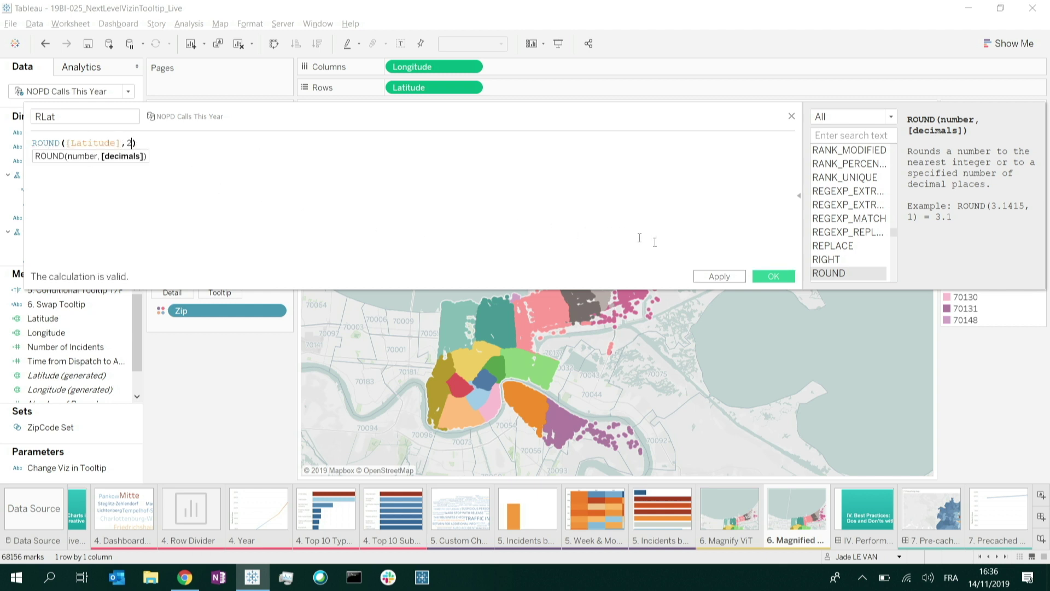
{"action": "left_click", "coordinate": [772, 277]}
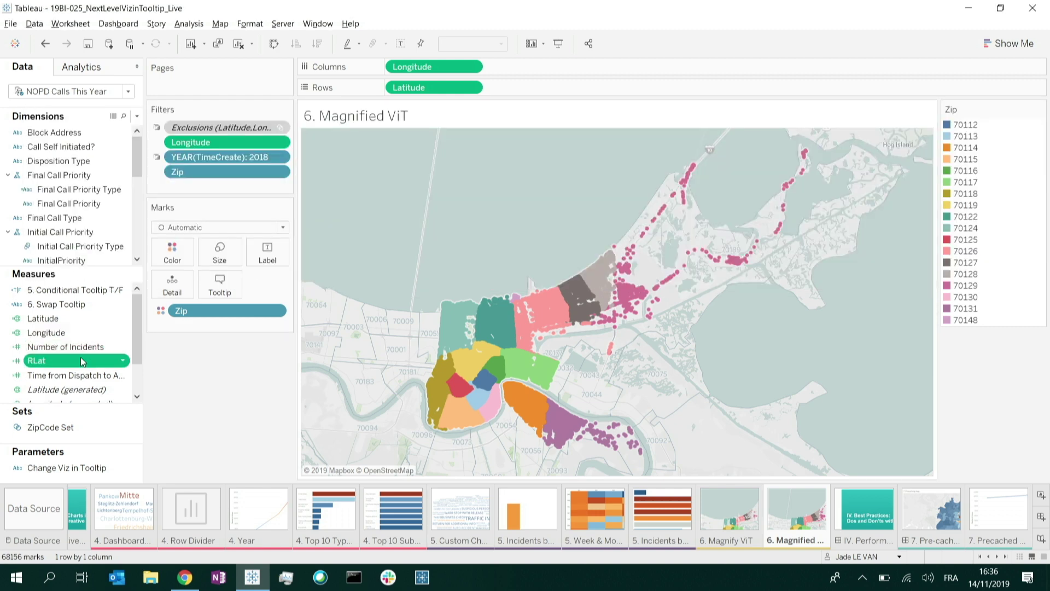
Open the RLat (copy) field's calculation for editing
{"action": "right_click", "coordinate": [82, 361]}
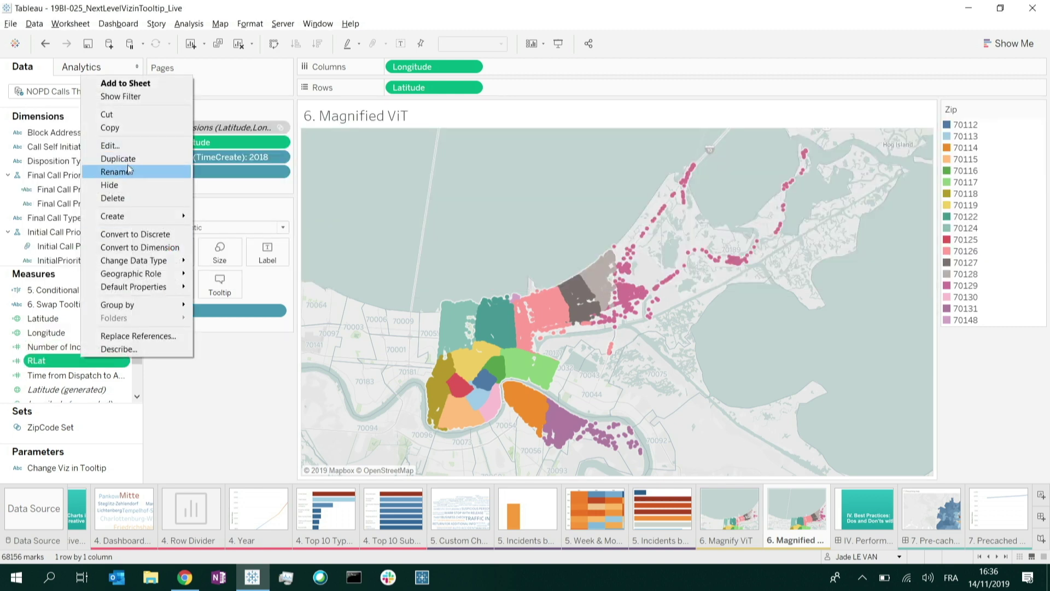
{"action": "key", "text": "Escape"}
{"action": "right_click", "coordinate": [71, 374]}
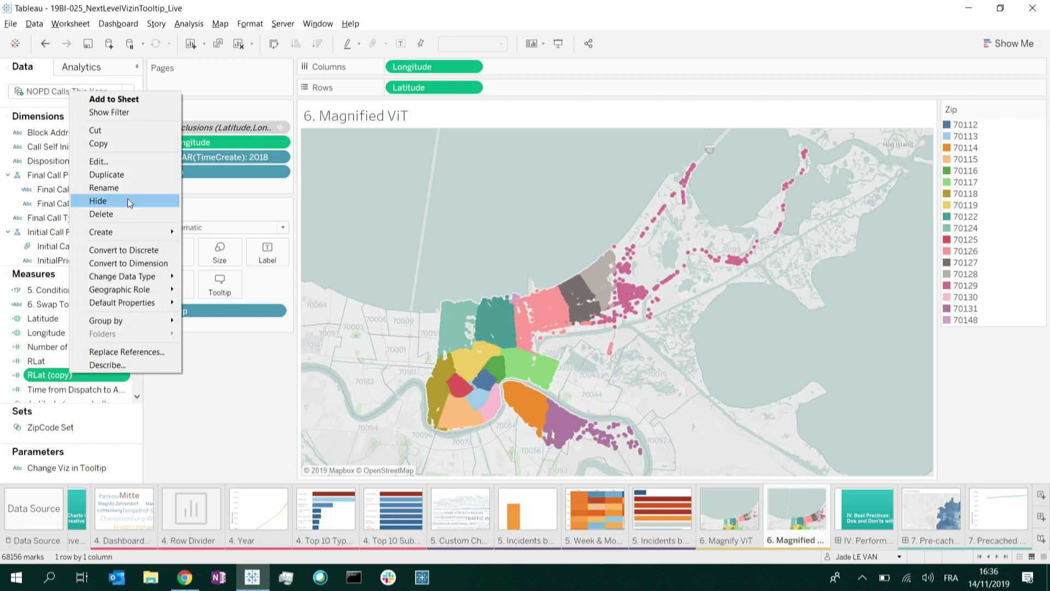
{"action": "left_click", "coordinate": [104, 162]}
Rename the copy to RLong and change its formula to ROUND([Longitude], 2)
{"action": "left_click", "coordinate": [46, 116]}
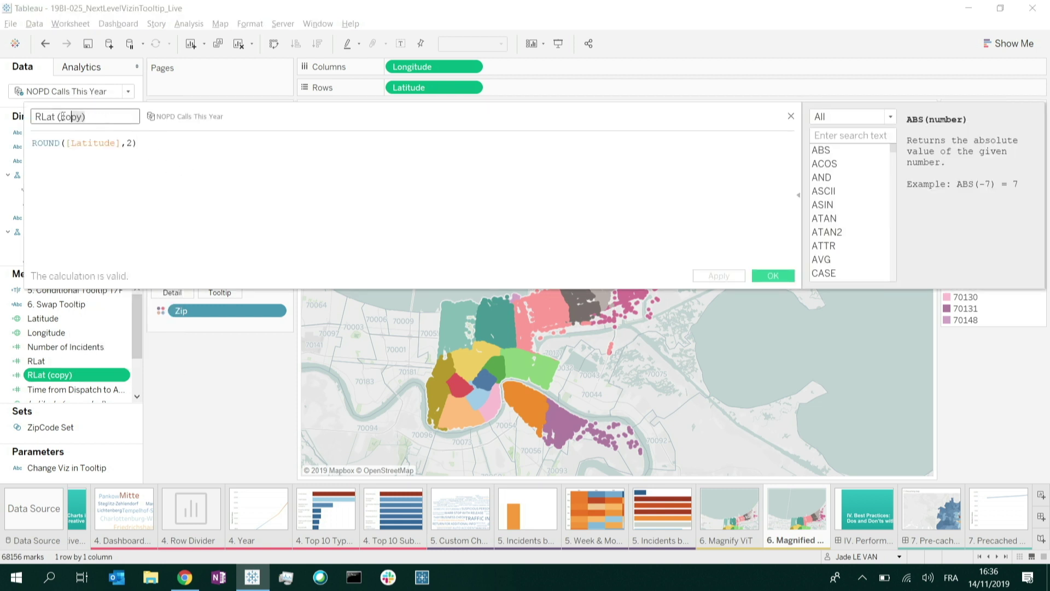
{"action": "key", "text": "shift+End"}
{"action": "type", "text": "ong"}
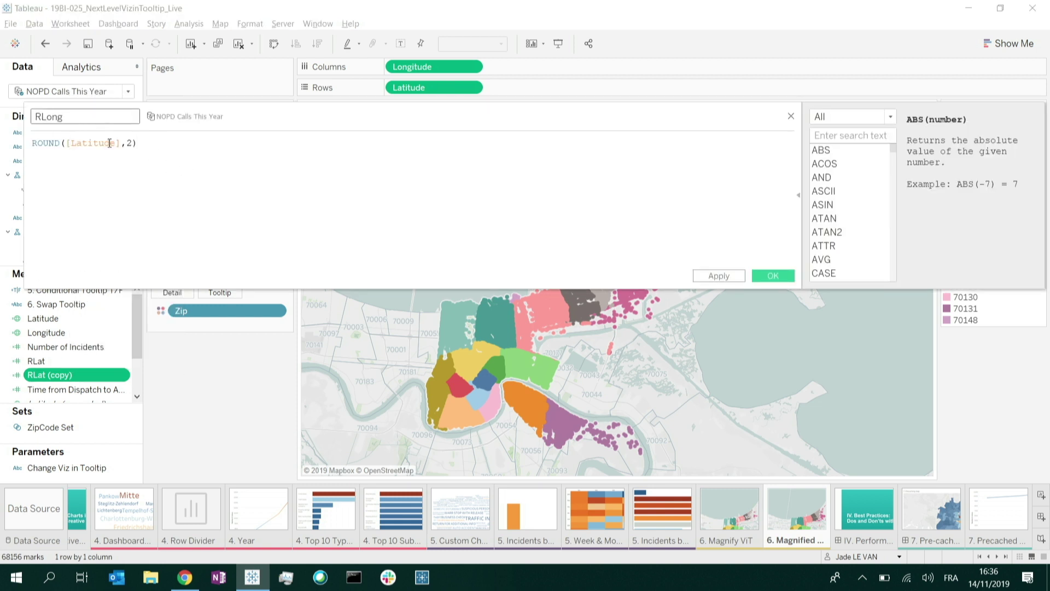
{"action": "double_click", "coordinate": [117, 145]}
{"action": "type", "text": "Long"}
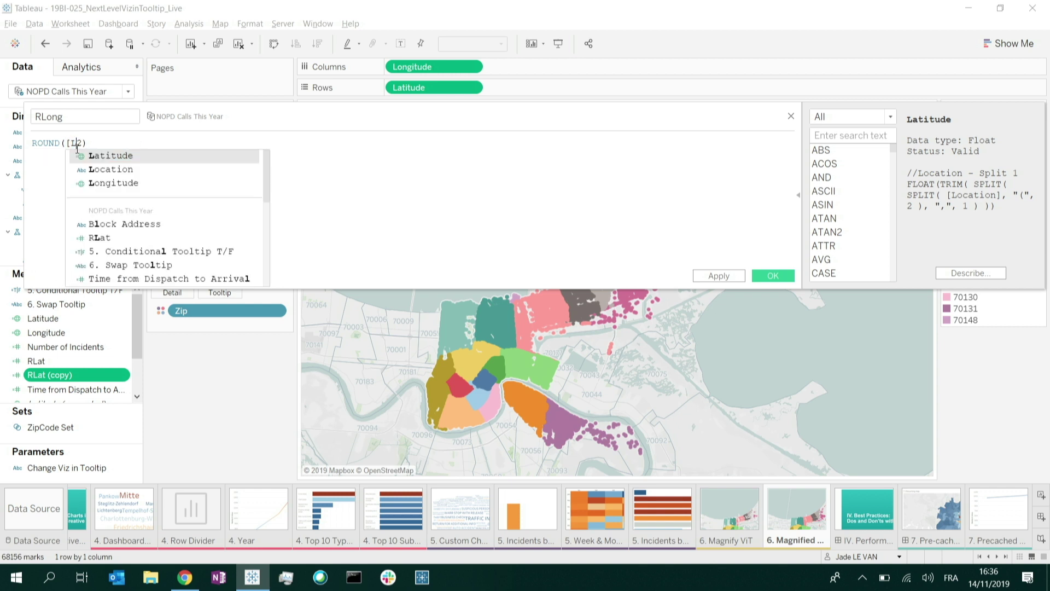
{"action": "key", "text": "Return"}
{"action": "type", "text": ", 2"}
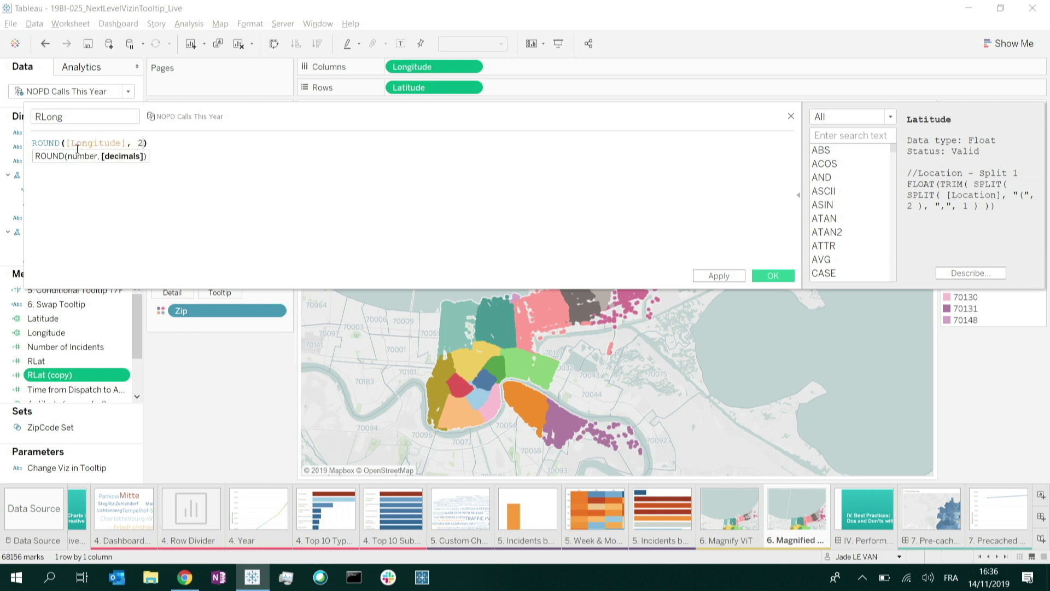
{"action": "left_click", "coordinate": [772, 275]}
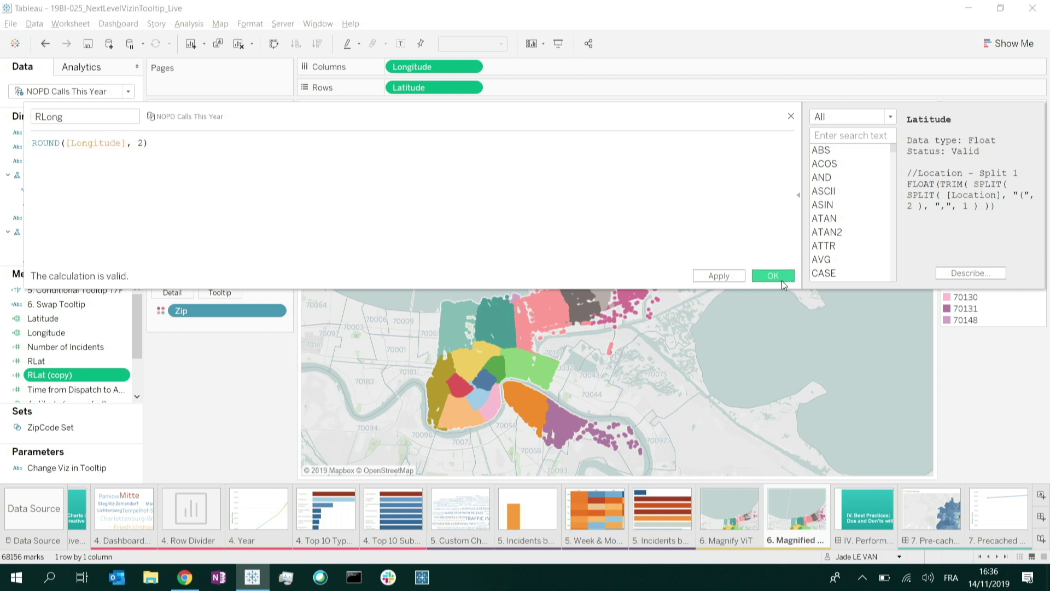
{"action": "left_click", "coordinate": [37, 361]}
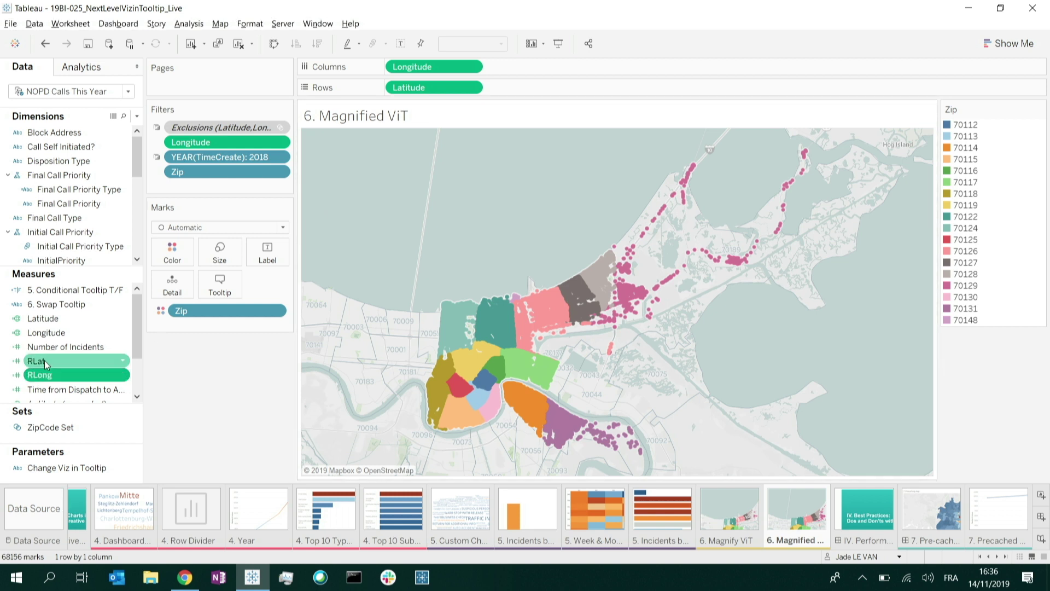
Add RLat and RLong to Detail on both the 6. Magnified ViT and 6. Magnify ViT maps
{"action": "left_click_drag", "start_coordinate": [38, 361], "coordinate": [174, 284]}
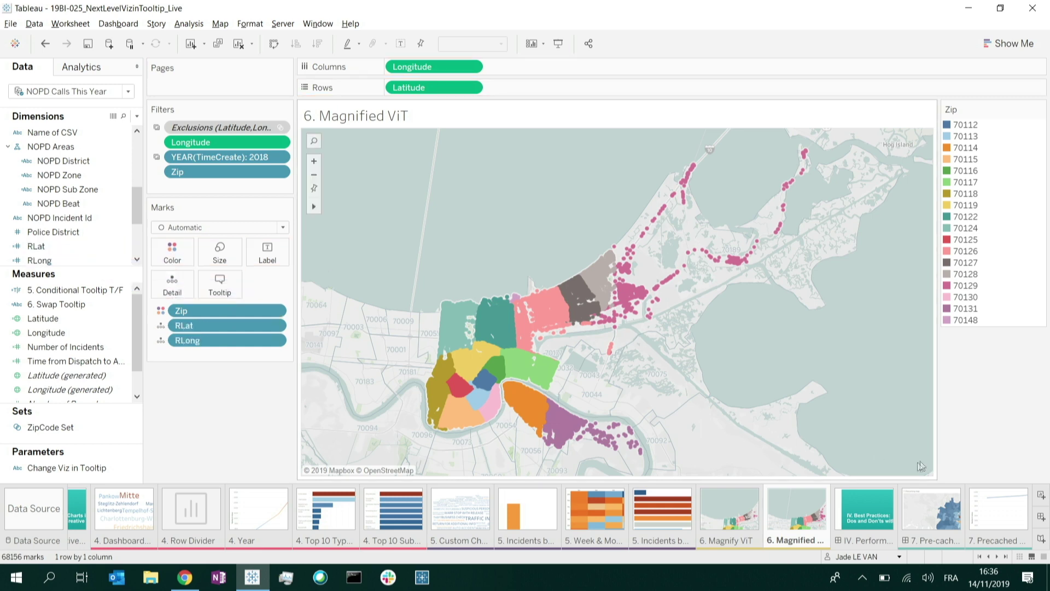
{"action": "left_click", "coordinate": [729, 509]}
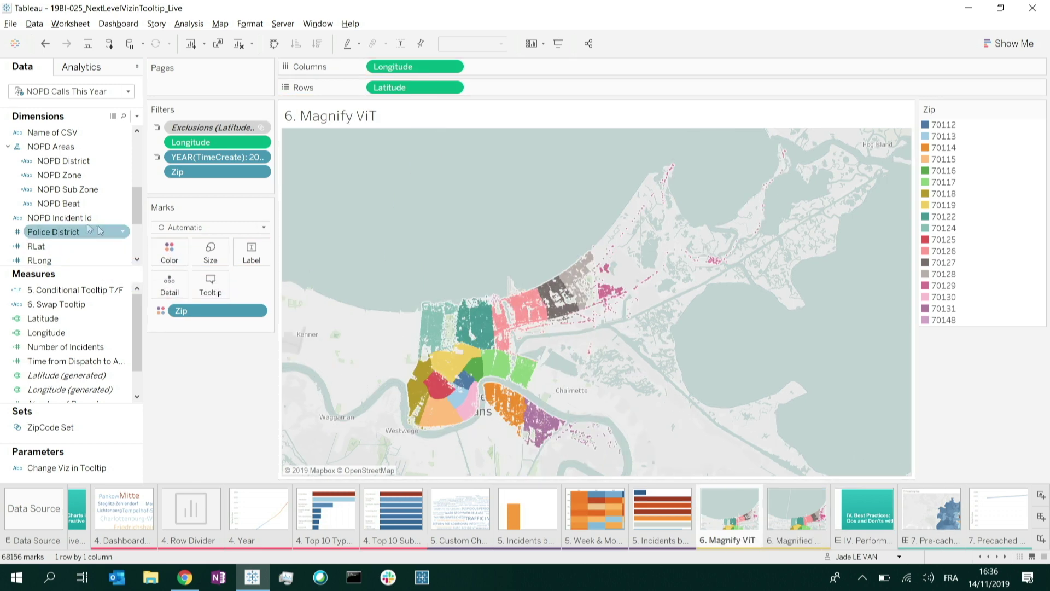
{"action": "left_click", "coordinate": [61, 244]}
{"action": "left_click", "coordinate": [54, 261], "text": "ctrl"}
{"action": "left_click_drag", "start_coordinate": [55, 261], "coordinate": [168, 293]}
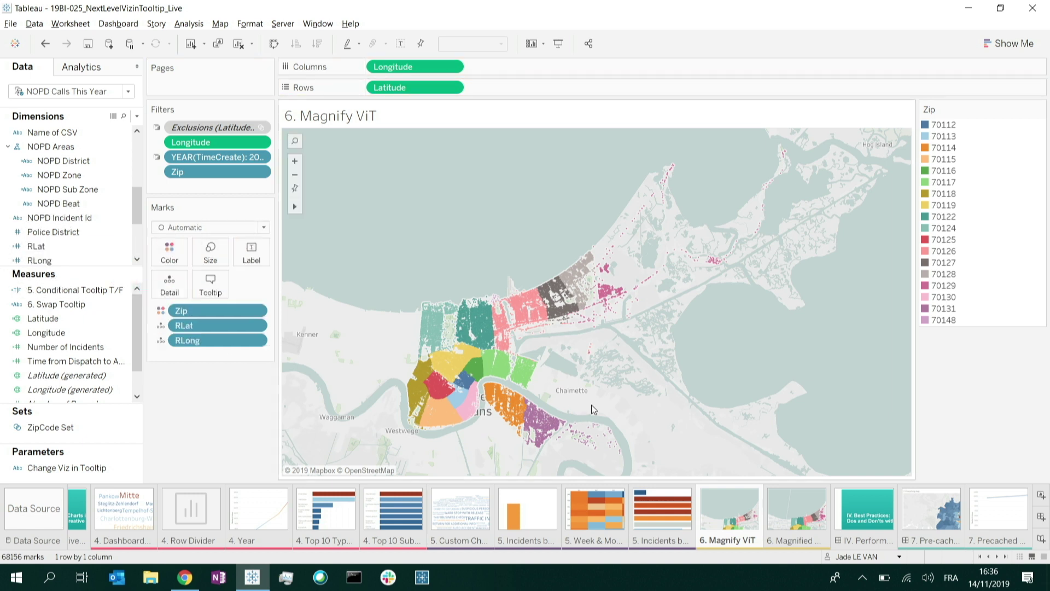
{"action": "left_click", "coordinate": [213, 291]}
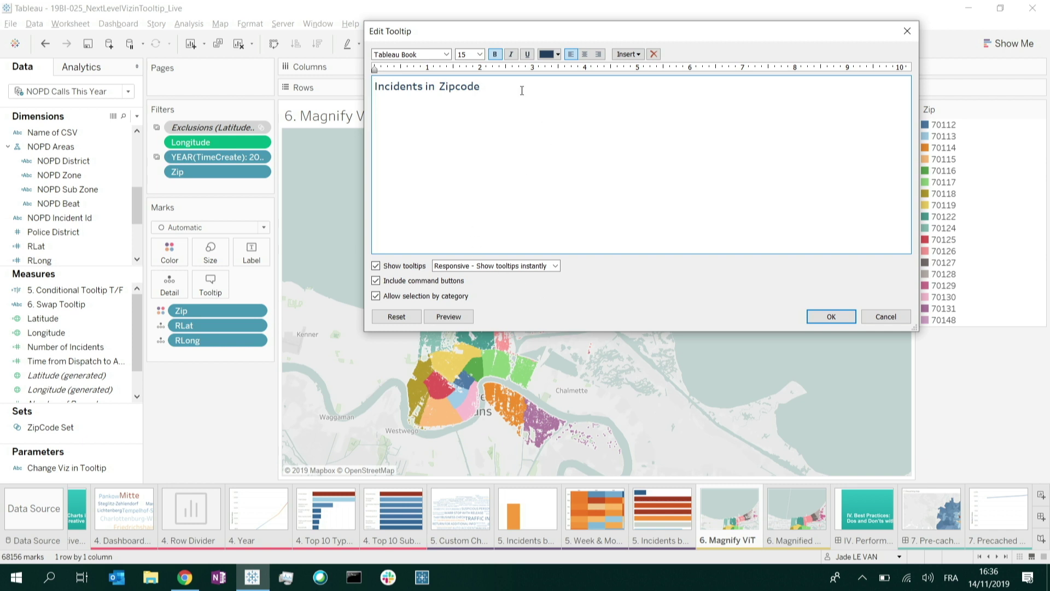
Embed the 6. Magnified ViT sheet in the map's tooltip
{"action": "left_click", "coordinate": [629, 54]}
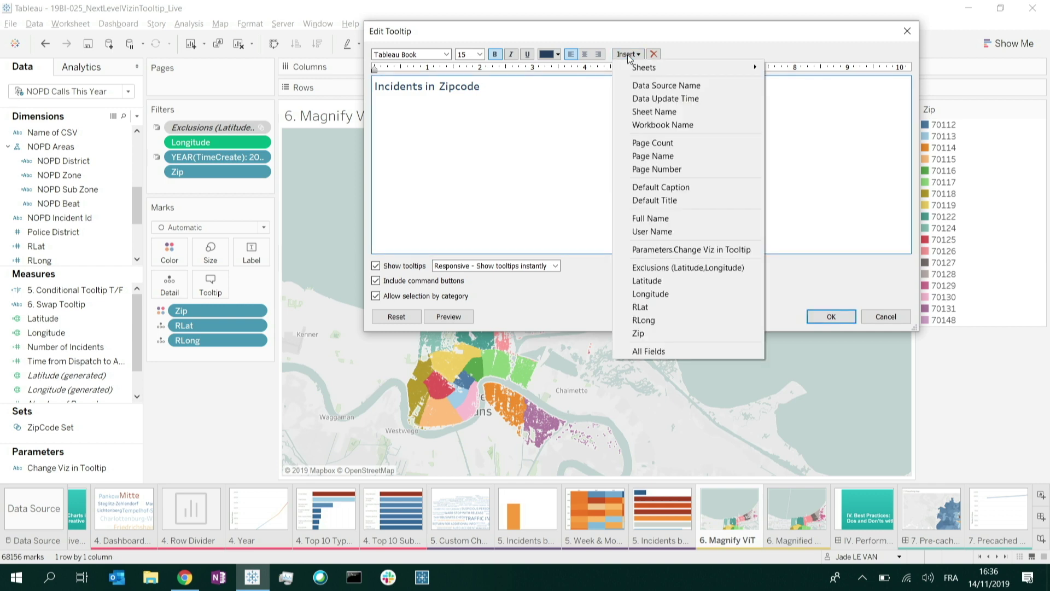
{"action": "mouse_move", "coordinate": [664, 66]}
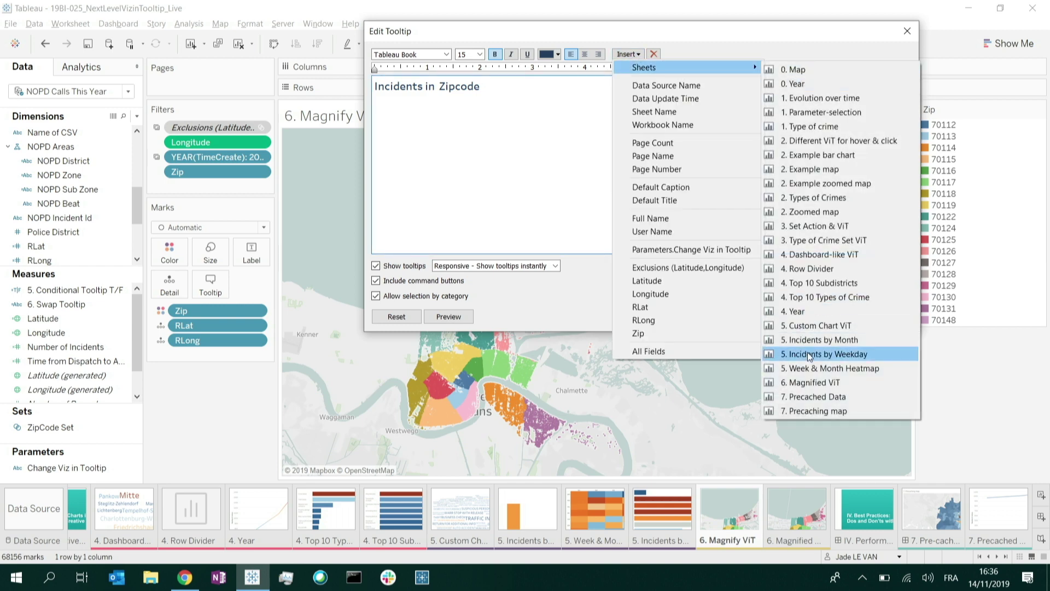
{"action": "left_click", "coordinate": [809, 382]}
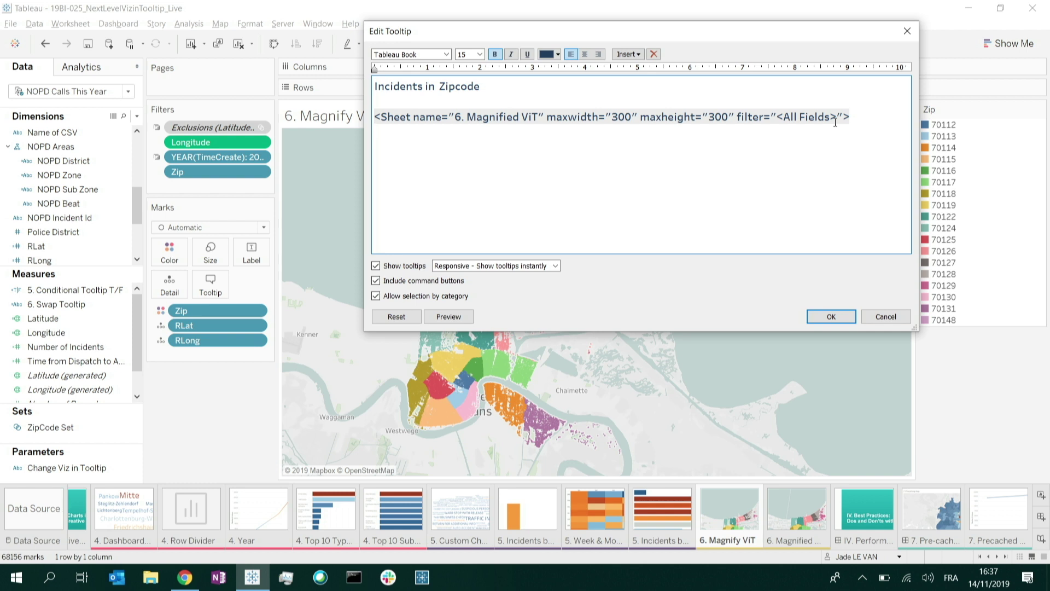
Replace the <All Fields> filter with <RLat>,<RLong> and confirm the tooltip
{"action": "left_click_drag", "start_coordinate": [835, 119], "coordinate": [799, 113]}
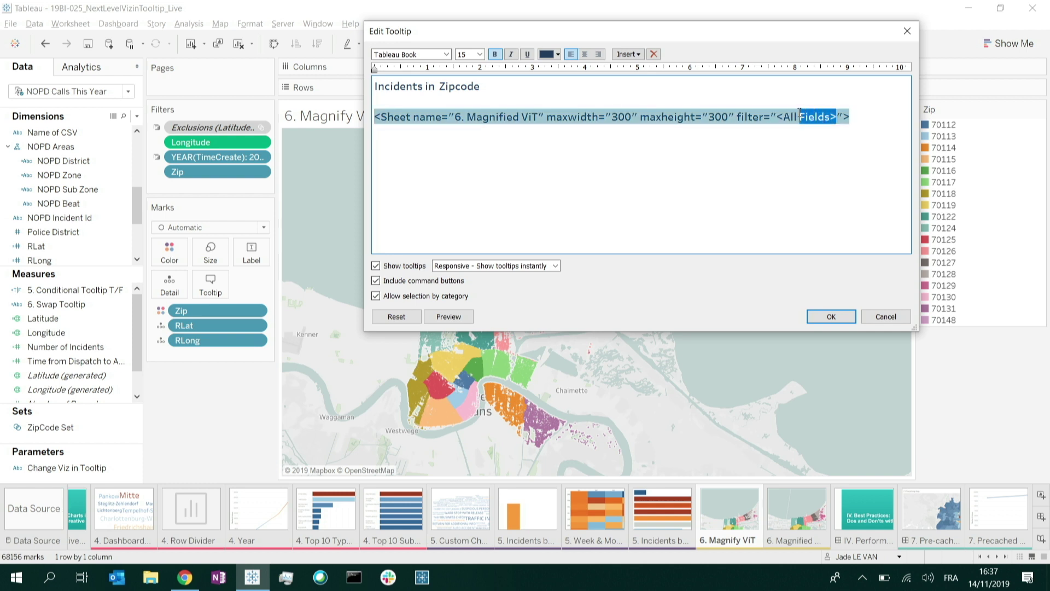
{"action": "key", "text": "BackSpace"}
{"action": "key", "text": "BackSpace"}
{"action": "key", "text": "BackSpace"}
{"action": "key", "text": "BackSpace"}
{"action": "key", "text": "BackSpace"}
{"action": "key", "text": "BackSpace"}
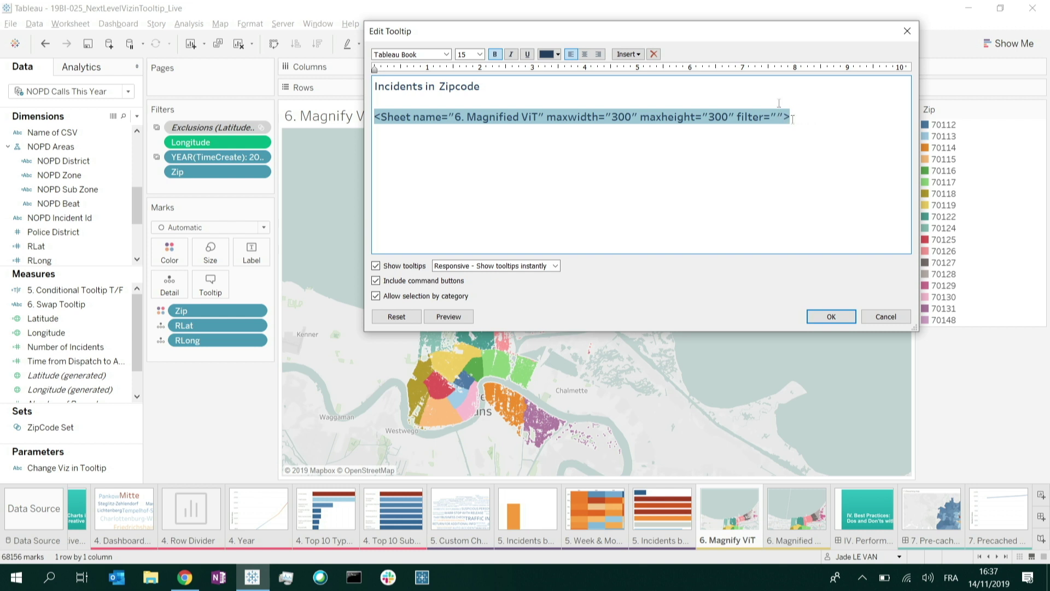
{"action": "left_click", "coordinate": [628, 54]}
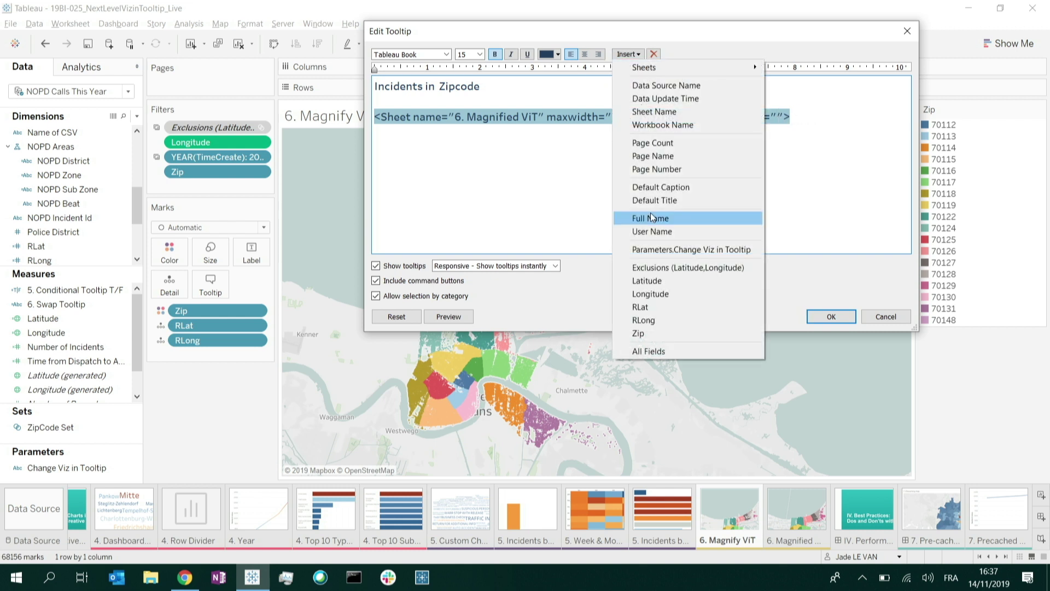
{"action": "left_click", "coordinate": [643, 307]}
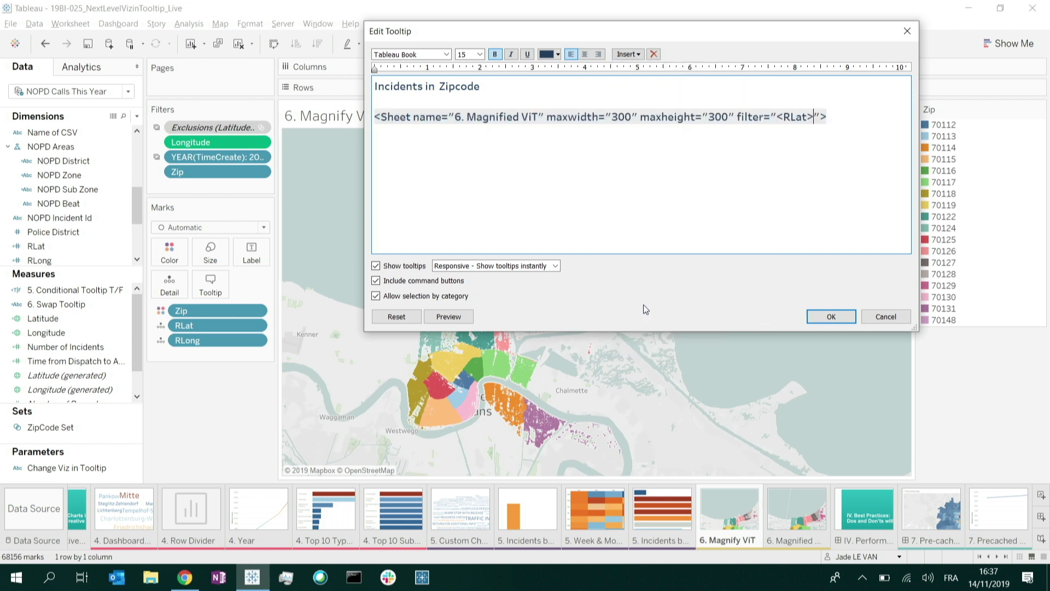
{"action": "type", "text": ","}
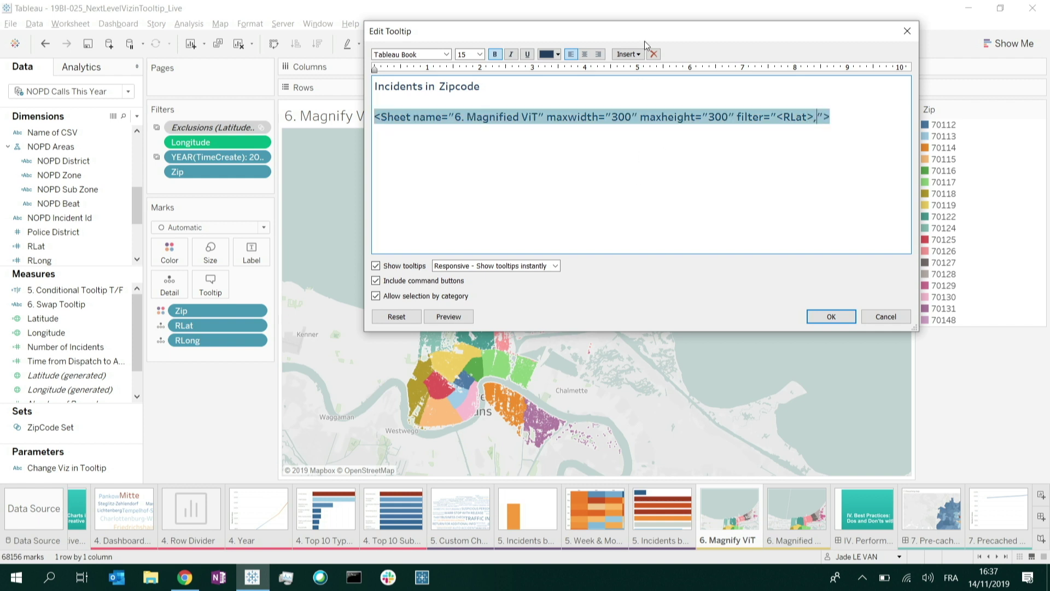
{"action": "left_click", "coordinate": [629, 55]}
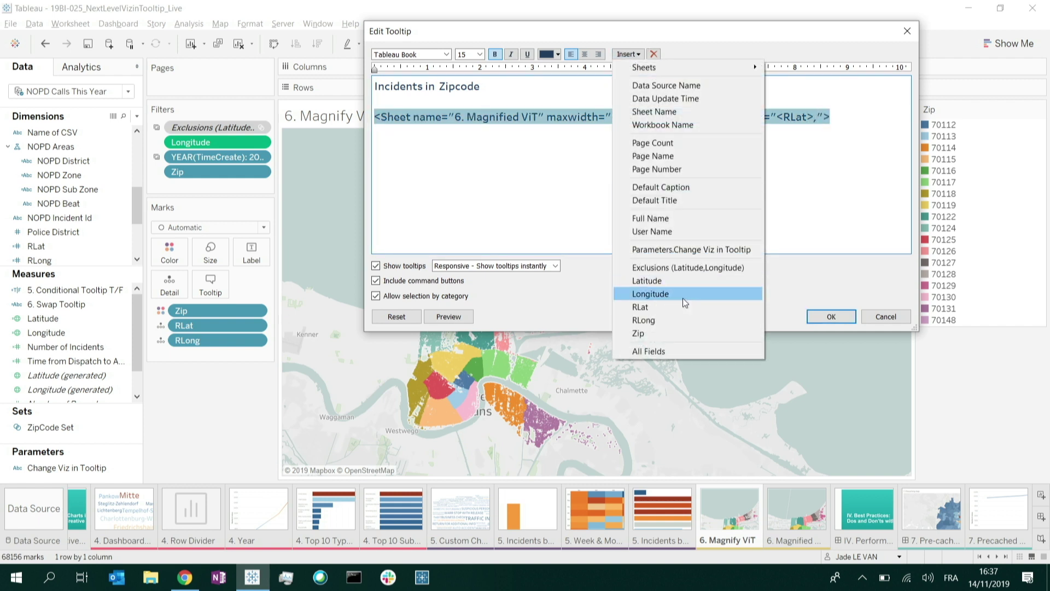
{"action": "left_click", "coordinate": [668, 317]}
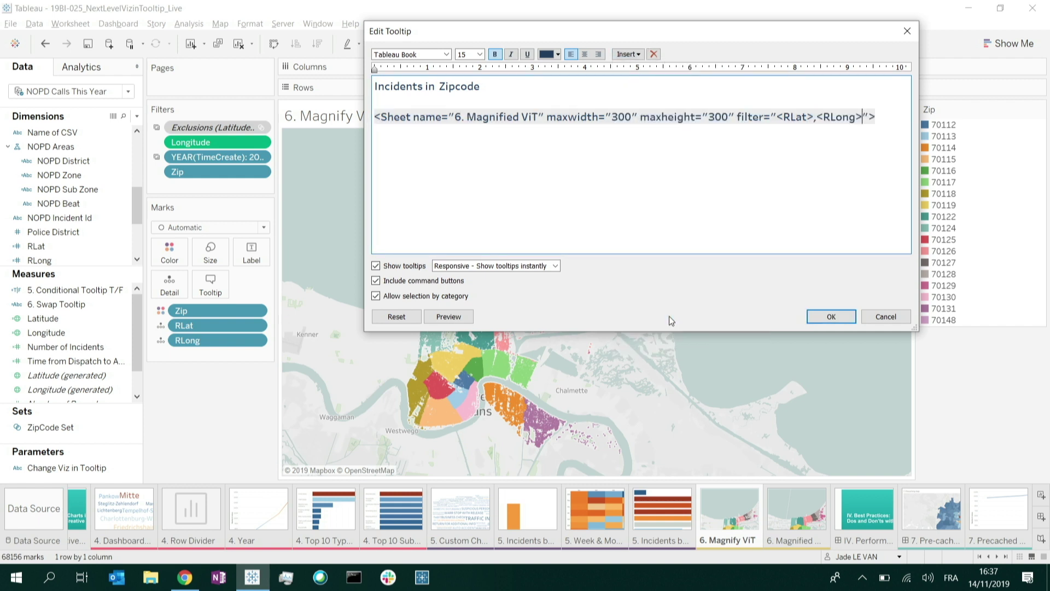
{"action": "left_click", "coordinate": [822, 316]}
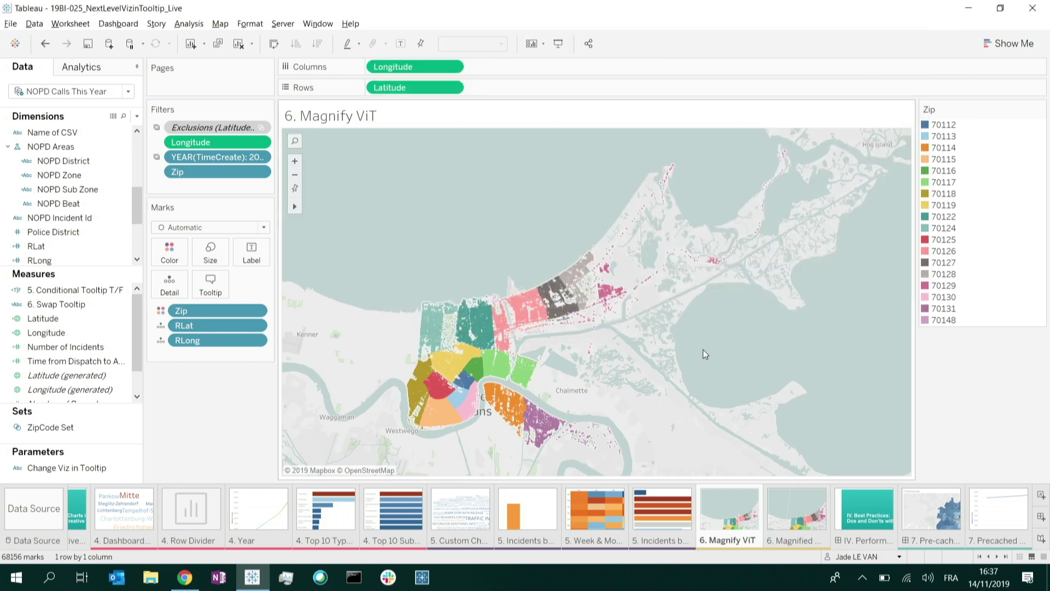
Preview the magnified incident map tooltip on three different zip code areas
{"action": "mouse_move", "coordinate": [504, 363]}
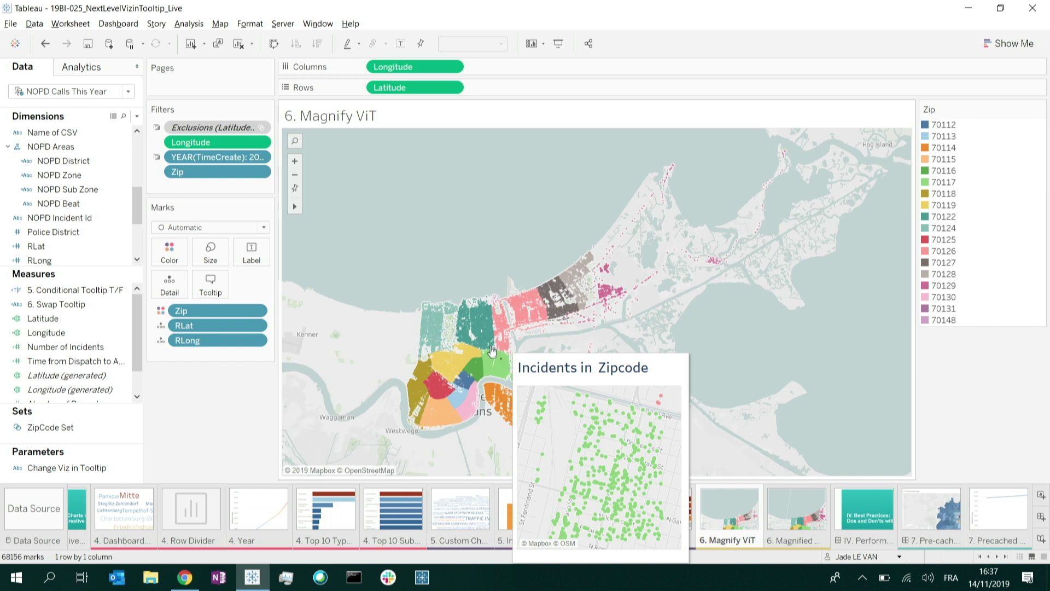
{"action": "mouse_move", "coordinate": [486, 340]}
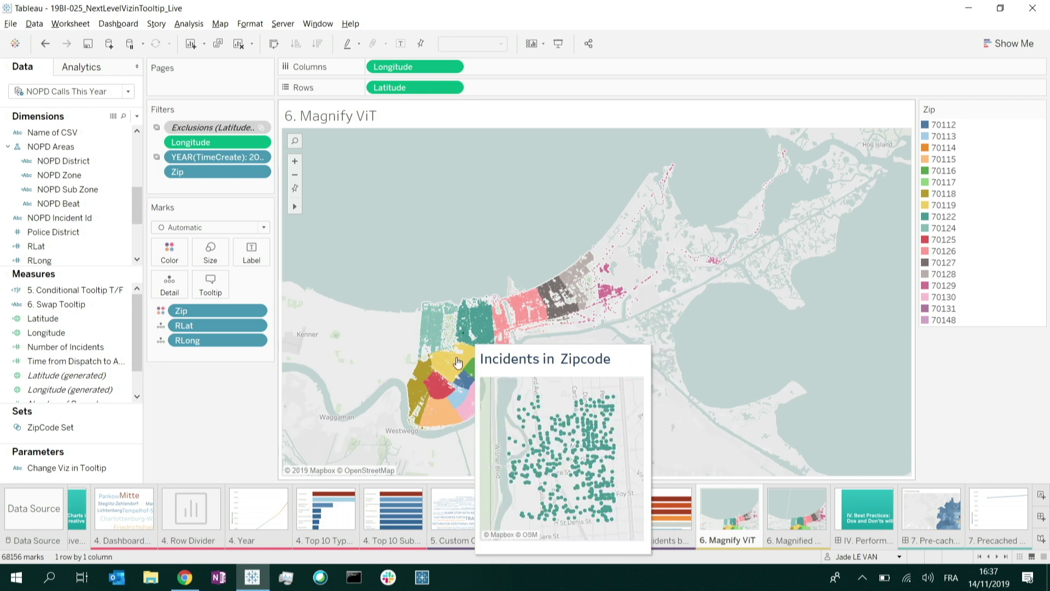
{"action": "mouse_move", "coordinate": [459, 363]}
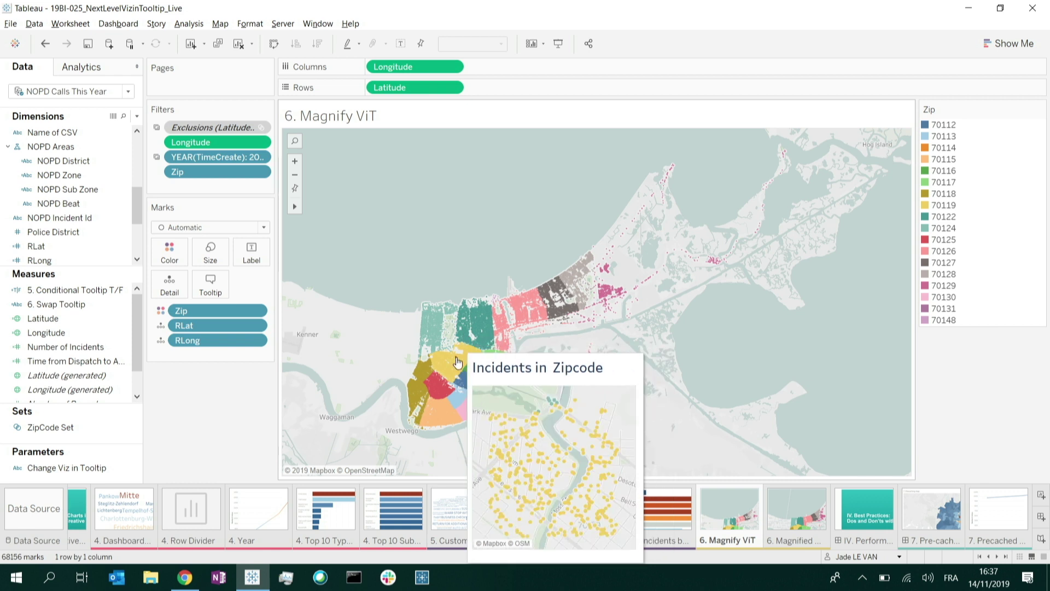